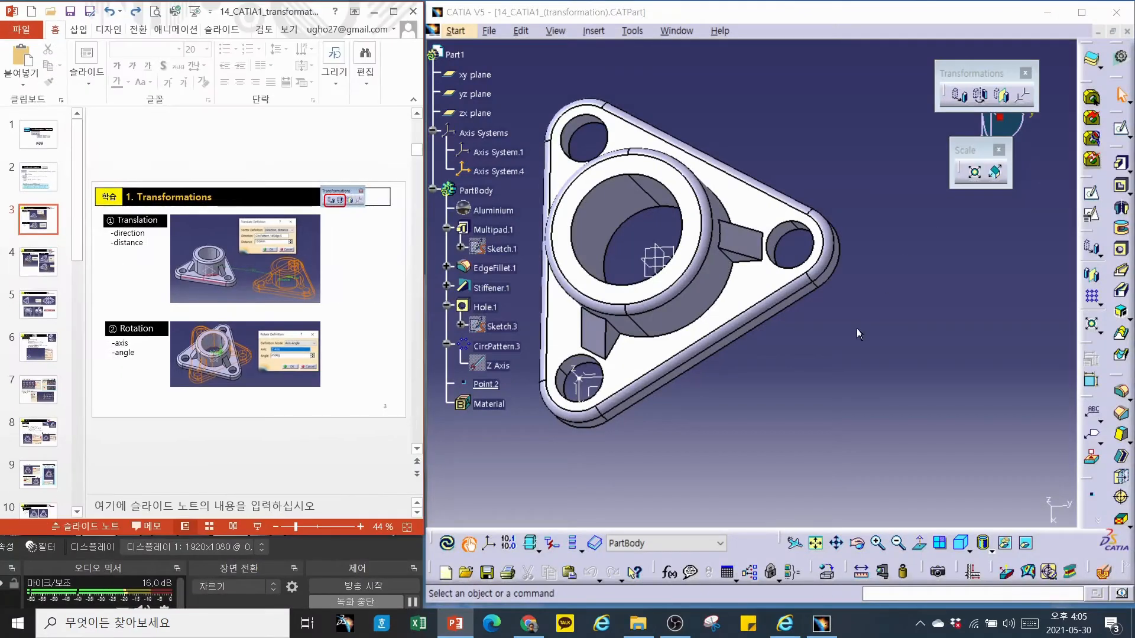
Show the flange part in isometric view and dock the floating Transformations toolbar.
click(962, 544)
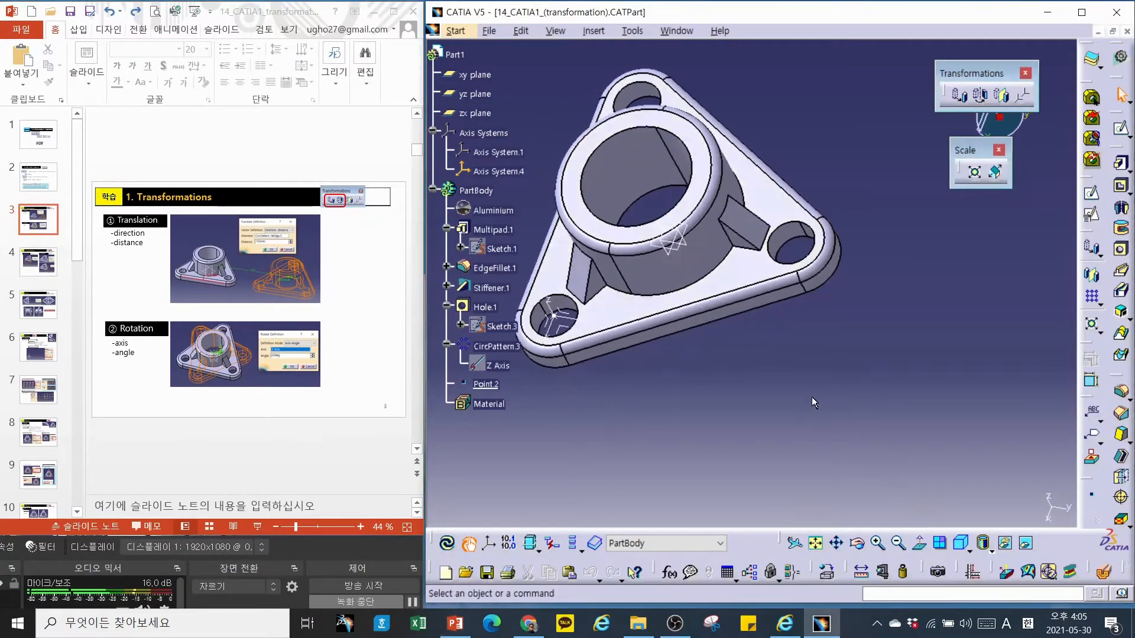
middle_drag(696, 419, 726, 427)
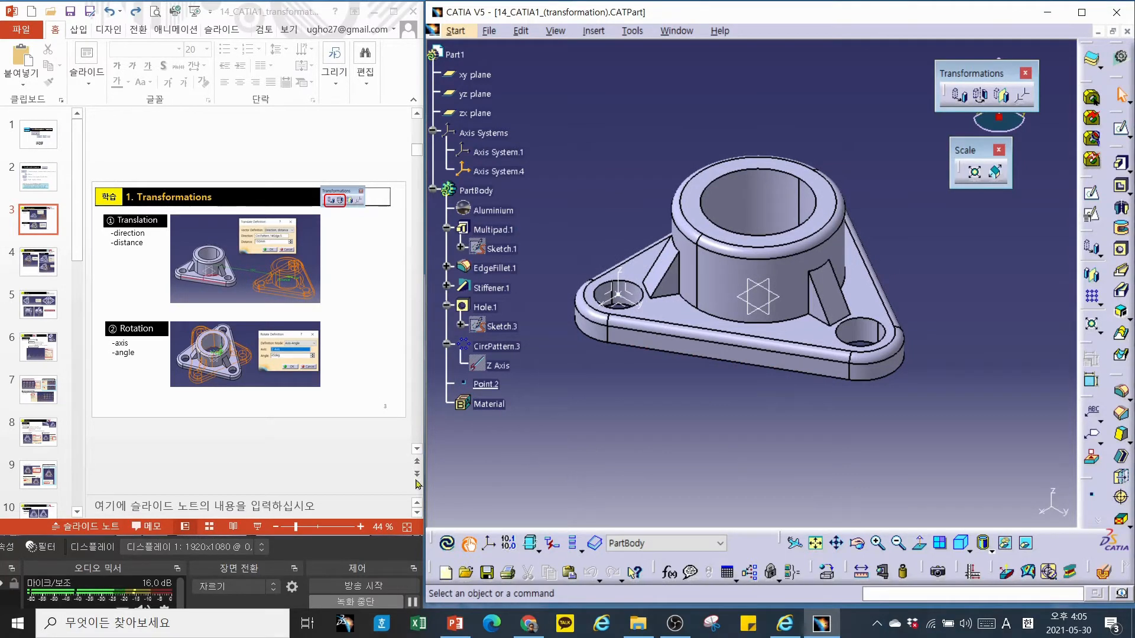
middle_drag(719, 435, 734, 417)
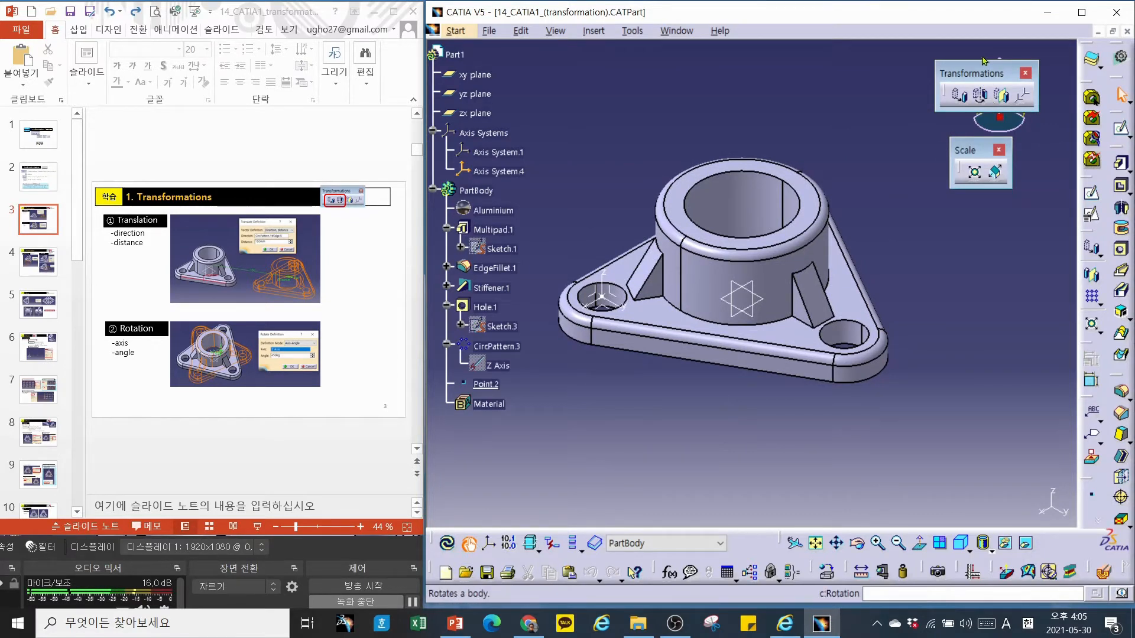
drag(983, 66, 973, 73)
double_click(983, 75)
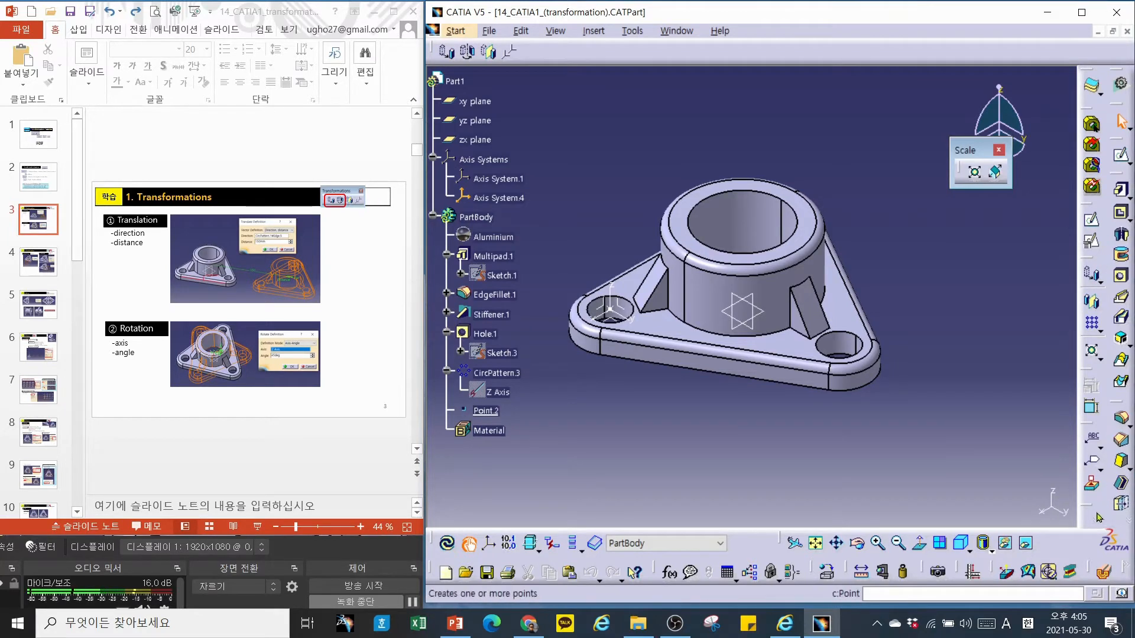
Float the Transformation Features toolbar in a horizontal layout and return the undocked point, line and plane toolbar to its dock.
drag(1026, 254, 1025, 255)
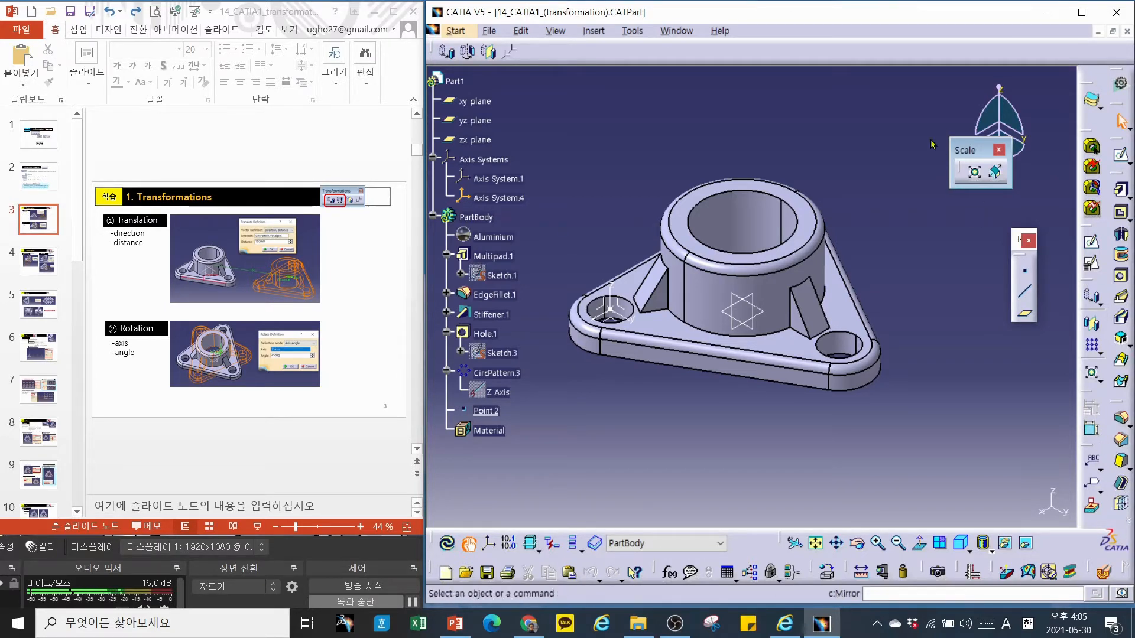
drag(924, 138, 925, 140)
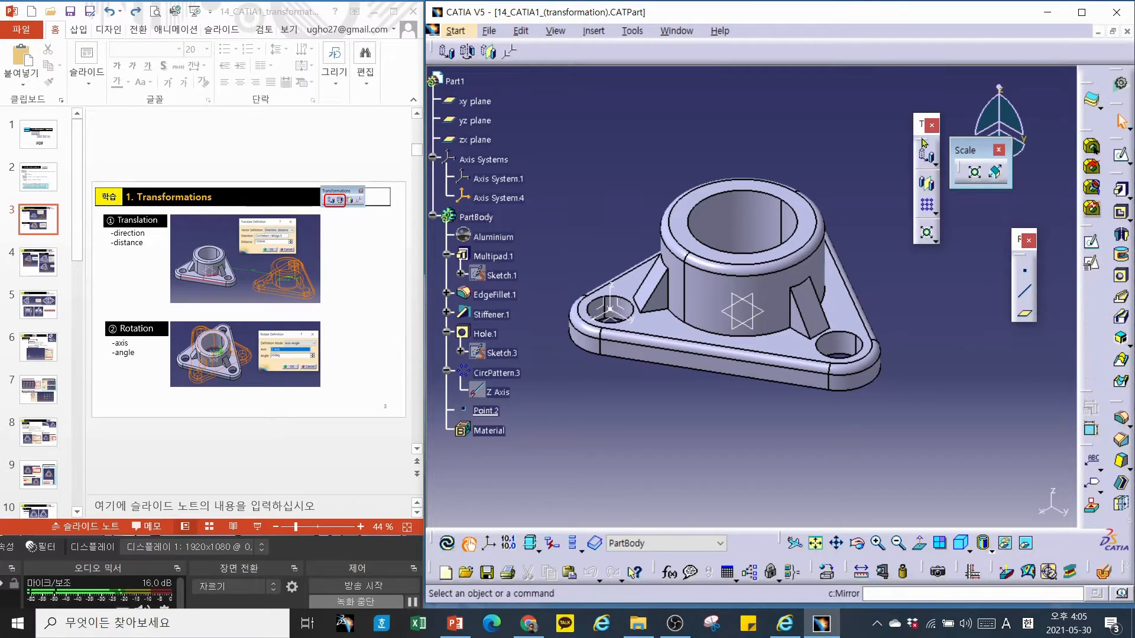
double_click(1015, 242)
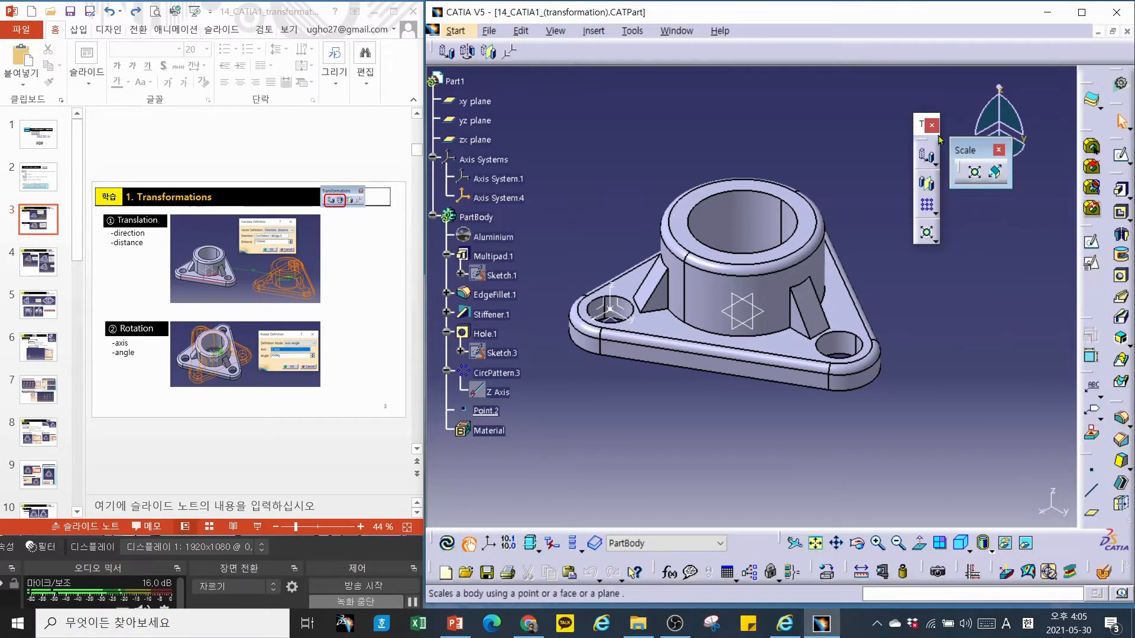
shift+drag(907, 111, 963, 96)
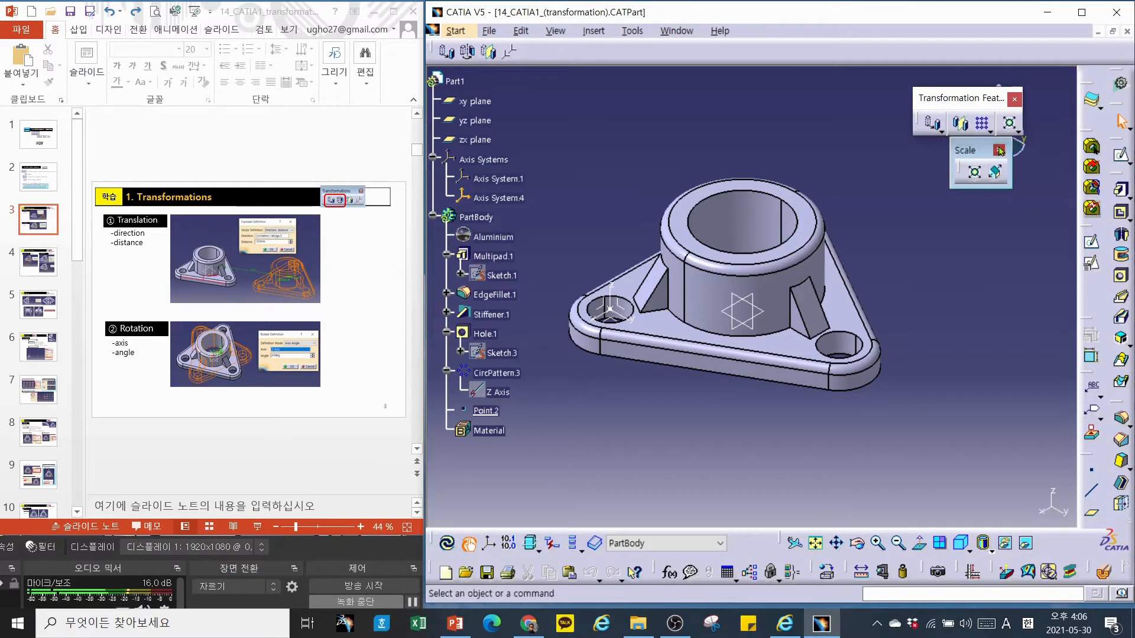
Close the Scale toolbar and float the Transformations toolbar just below the Transformation Features toolbar.
click(1000, 150)
click(942, 130)
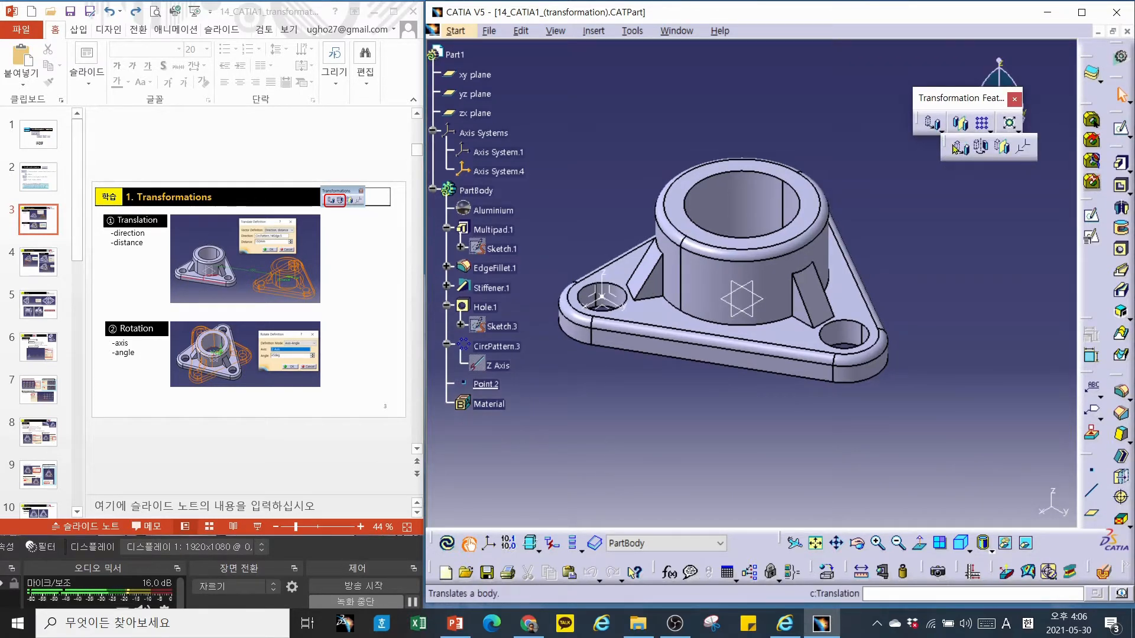
drag(941, 165, 936, 157)
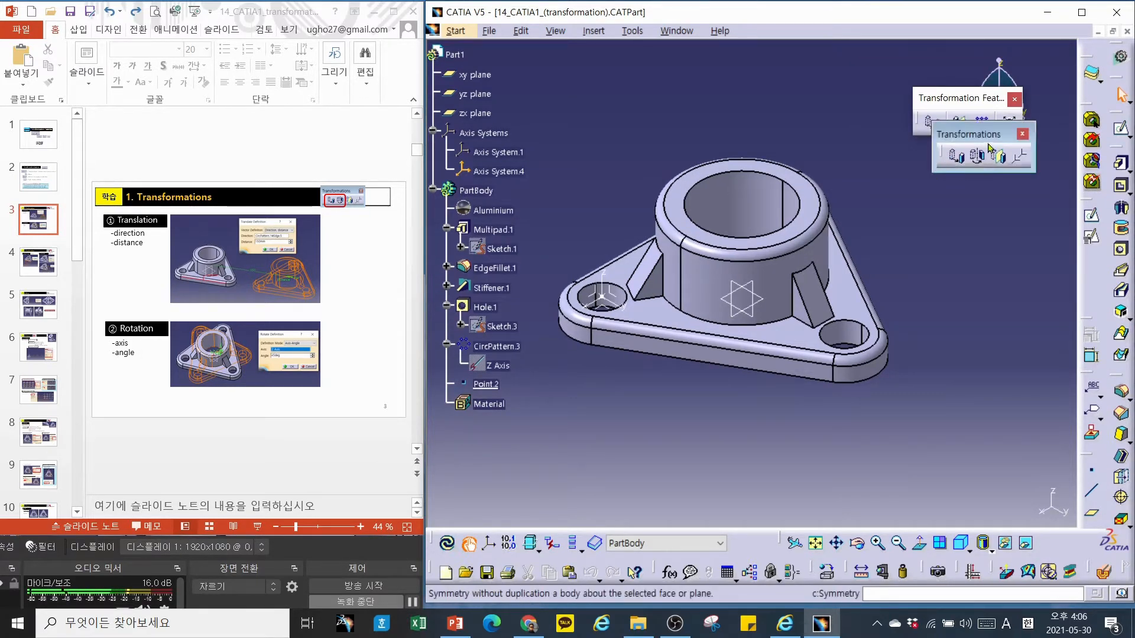
drag(989, 127, 985, 151)
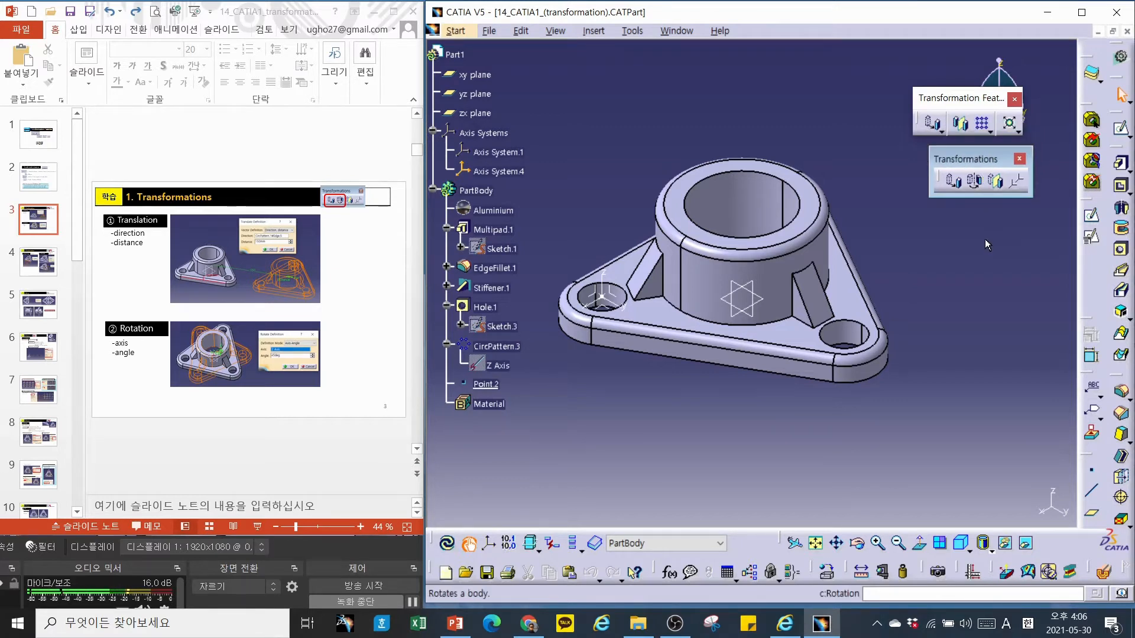
Start a Translate of the body that keeps its transformation specifications, with the CATIA window maximized.
click(954, 185)
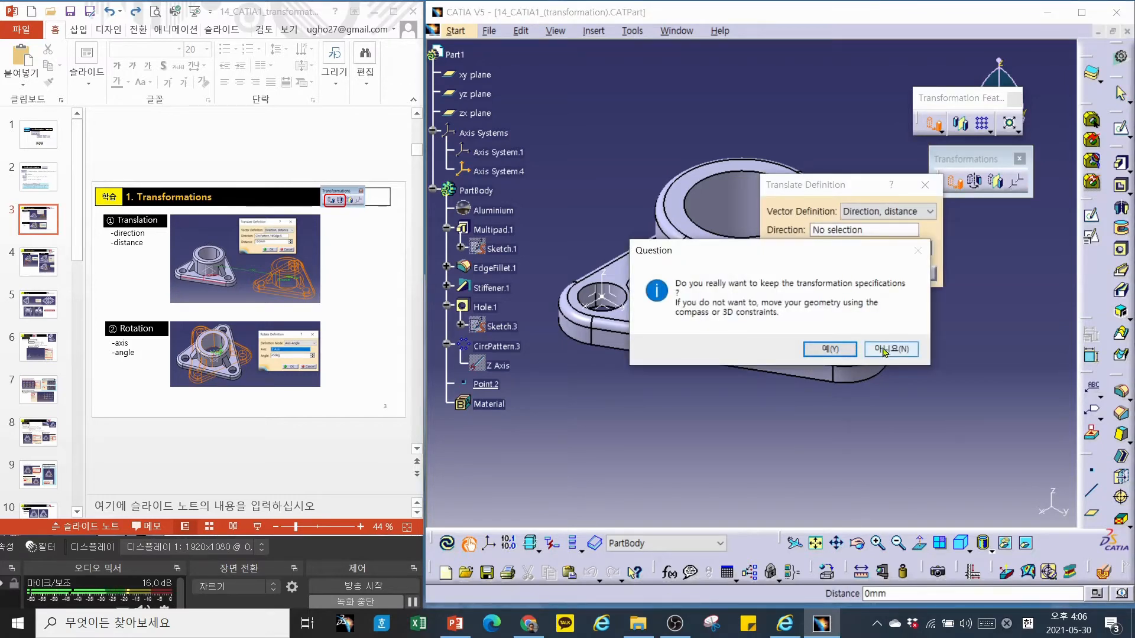
click(885, 350)
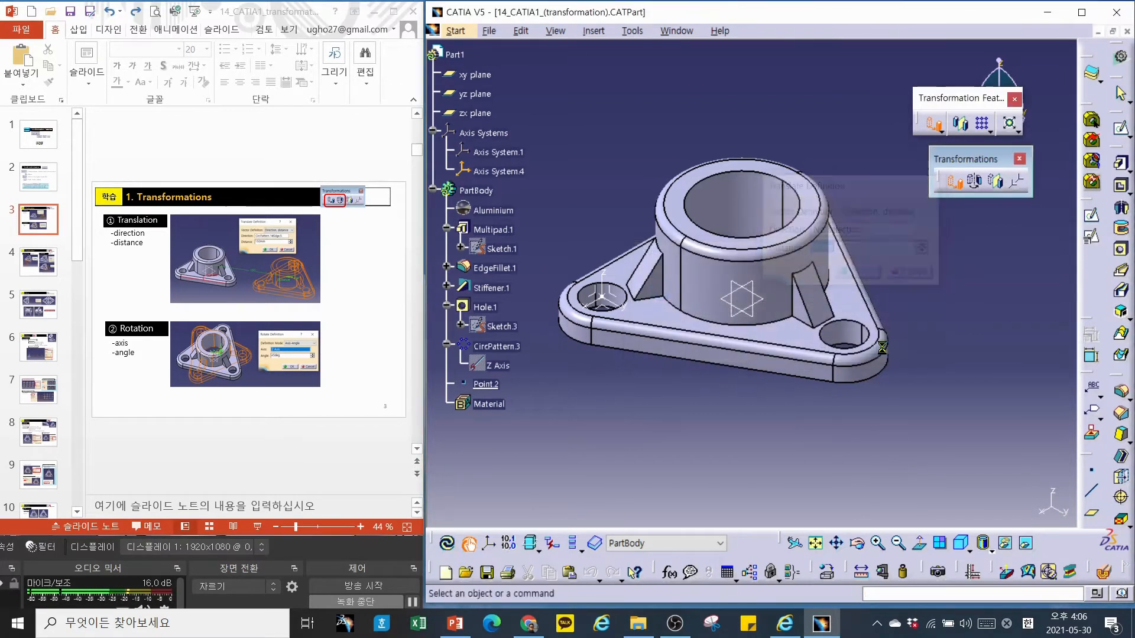
click(947, 186)
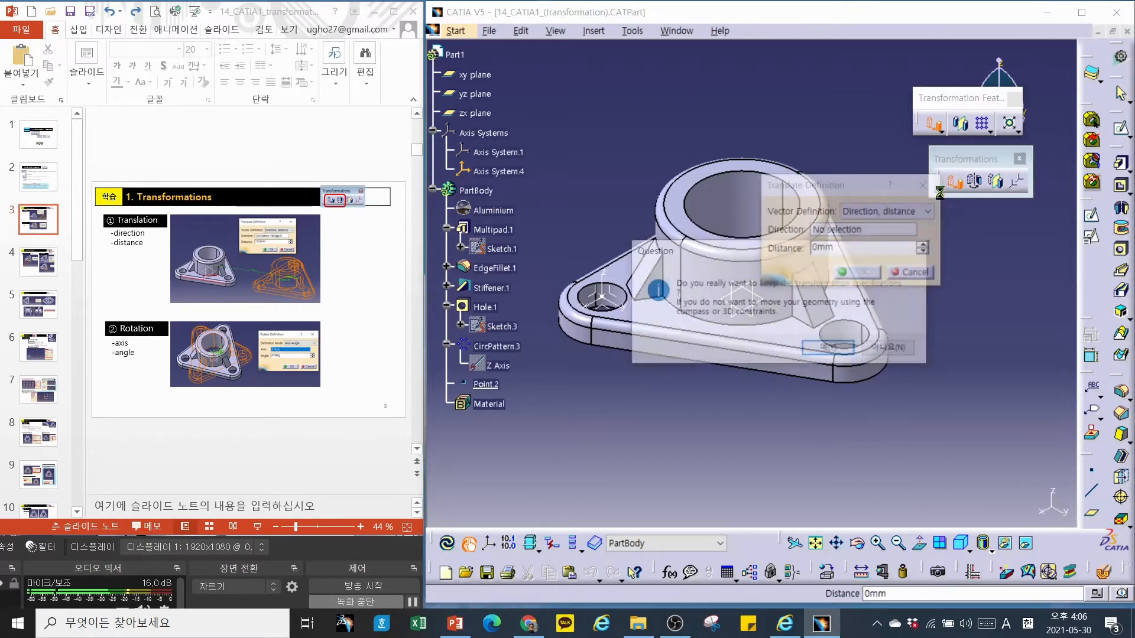
click(823, 351)
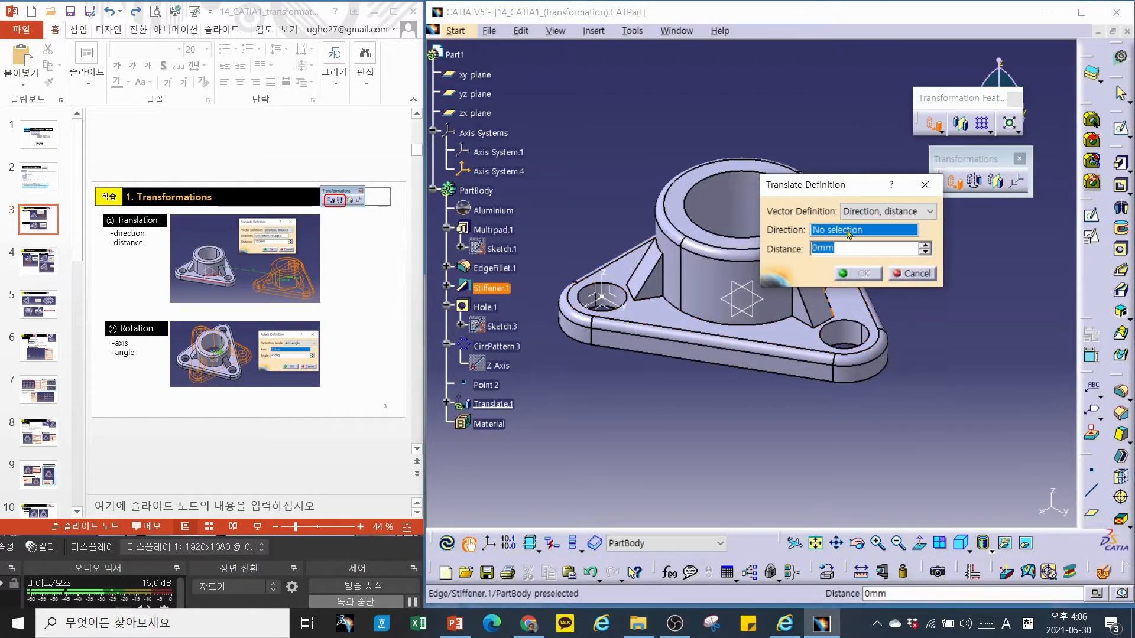
click(1082, 12)
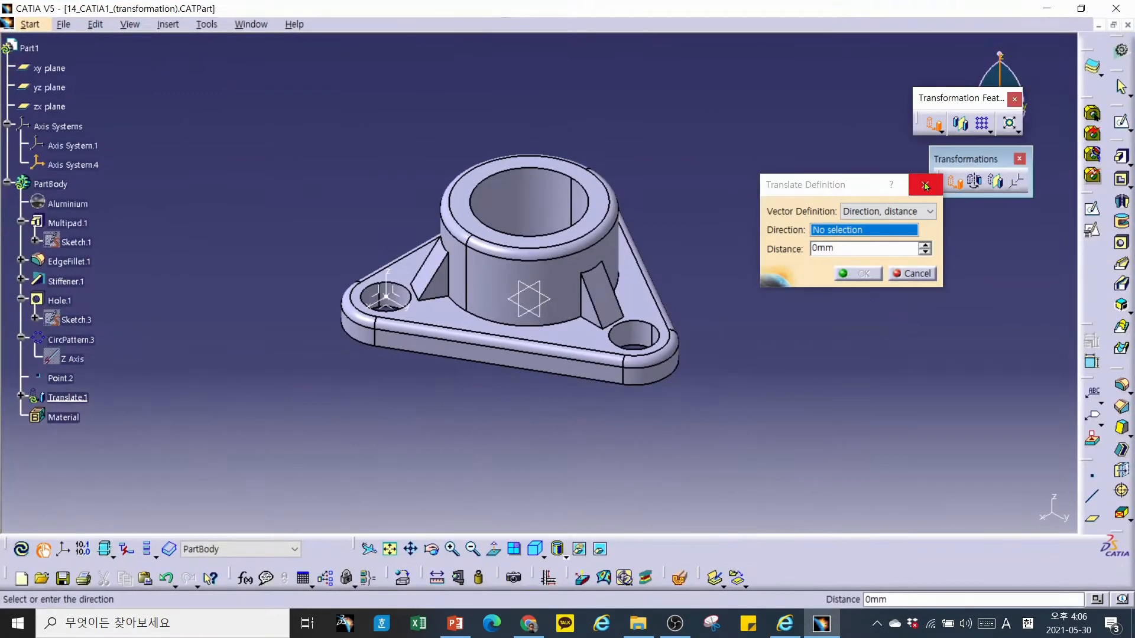
drag(860, 194, 785, 168)
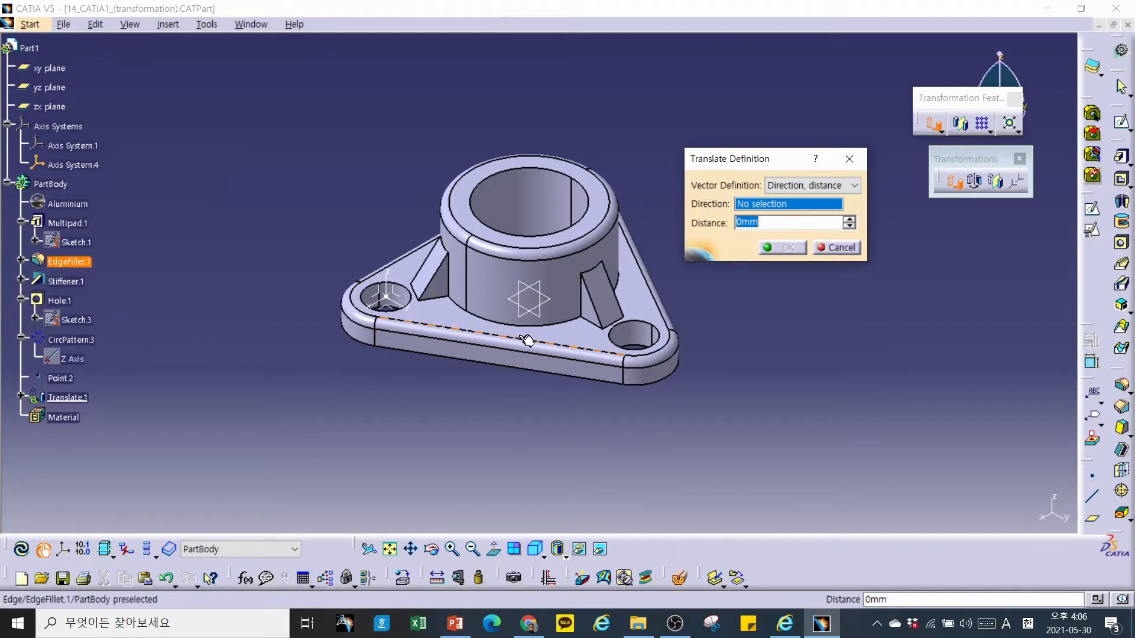
Define the translation along the straight front upper edge of the base with a distance of 100 mm.
middle_drag(528, 341, 441, 308)
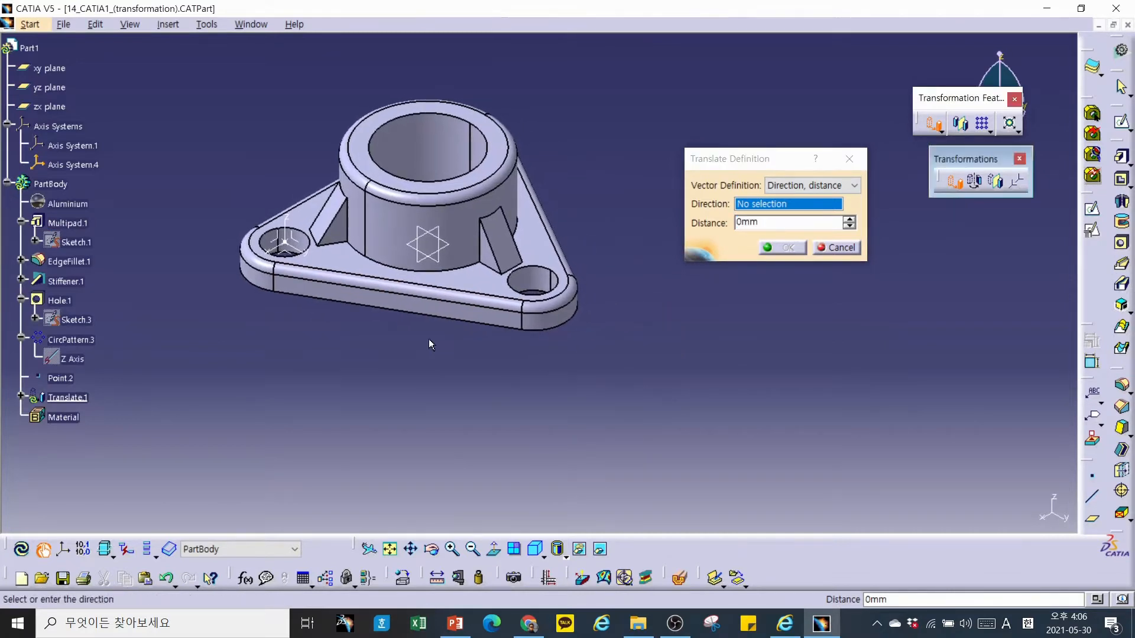
click(449, 293)
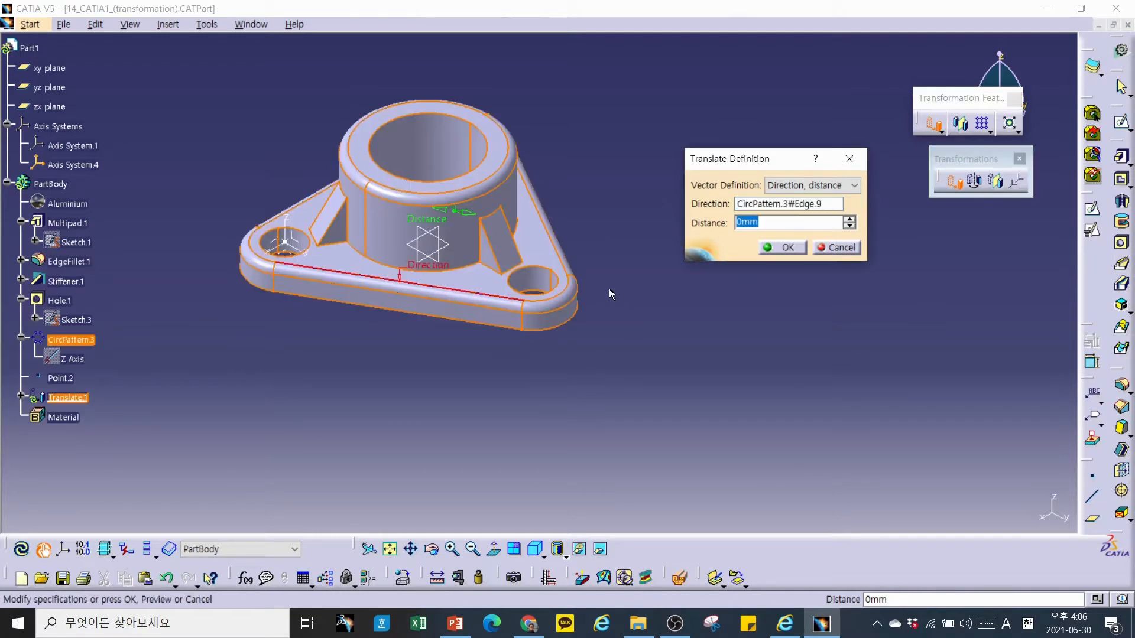
drag(789, 158, 770, 157)
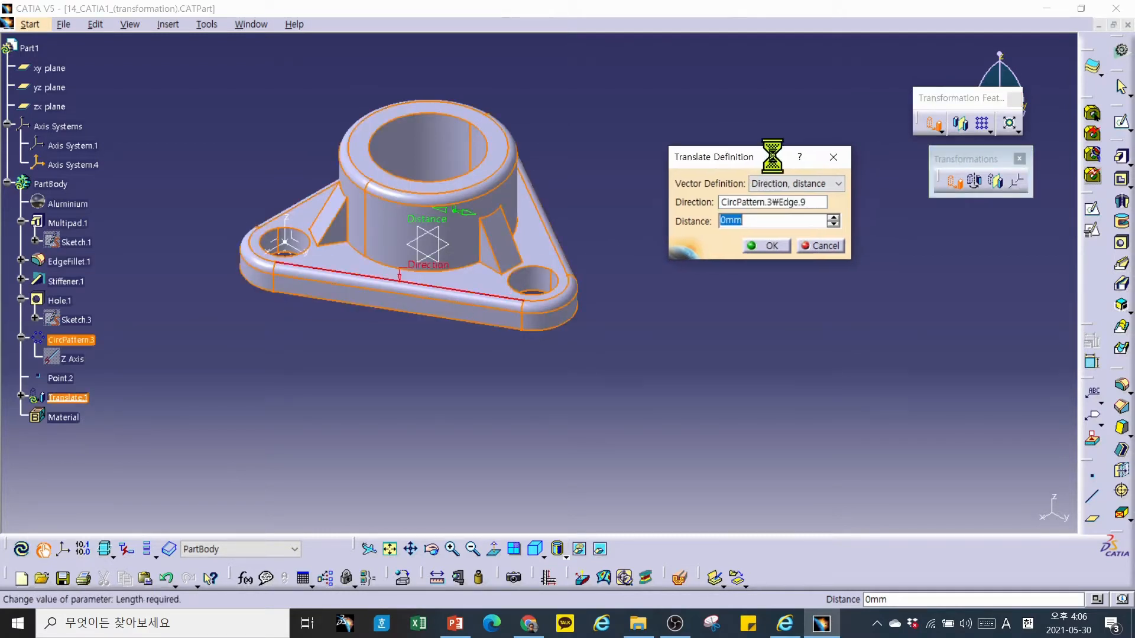
text(1)
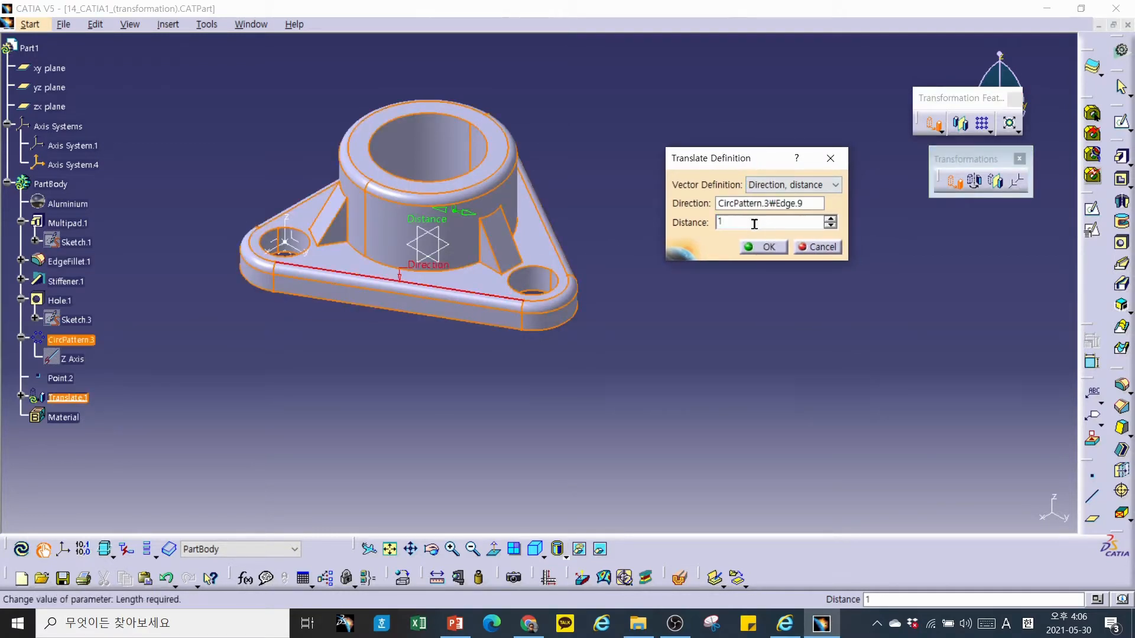
text(00)
Change the translation direction to the base's front side face and set the distance to -100 mm.
click(763, 203)
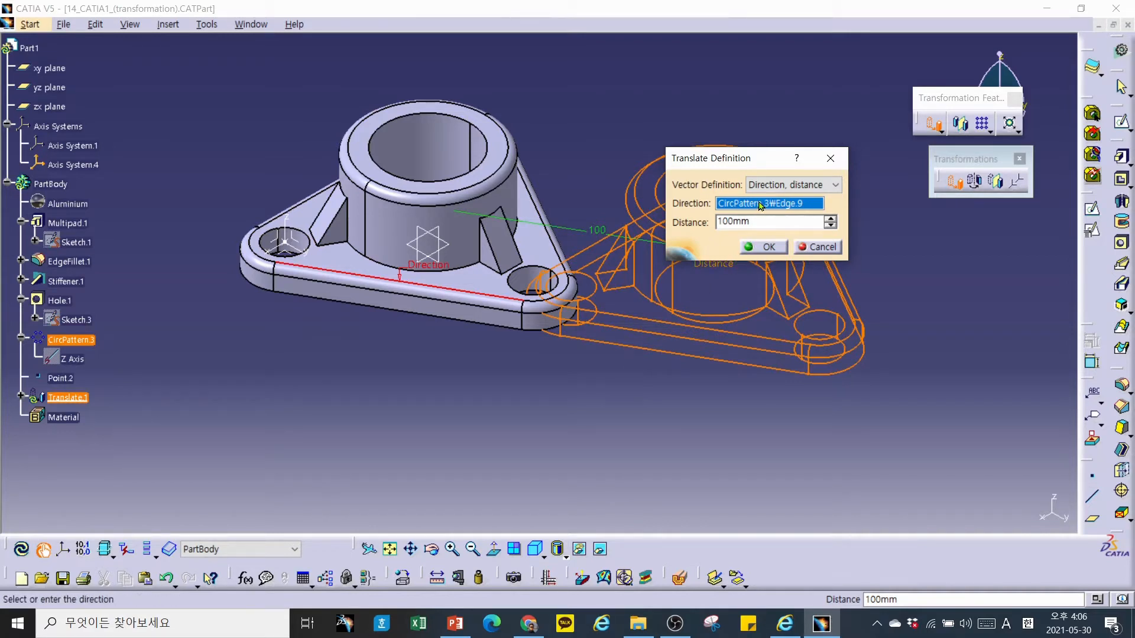
click(496, 324)
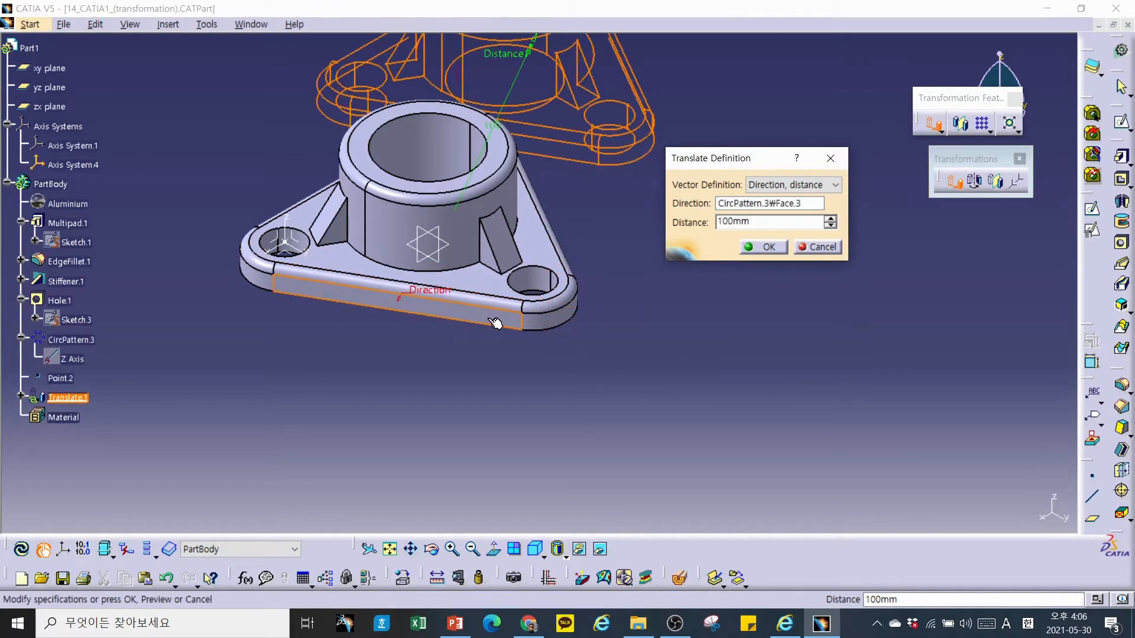
middle_drag(583, 324, 598, 410)
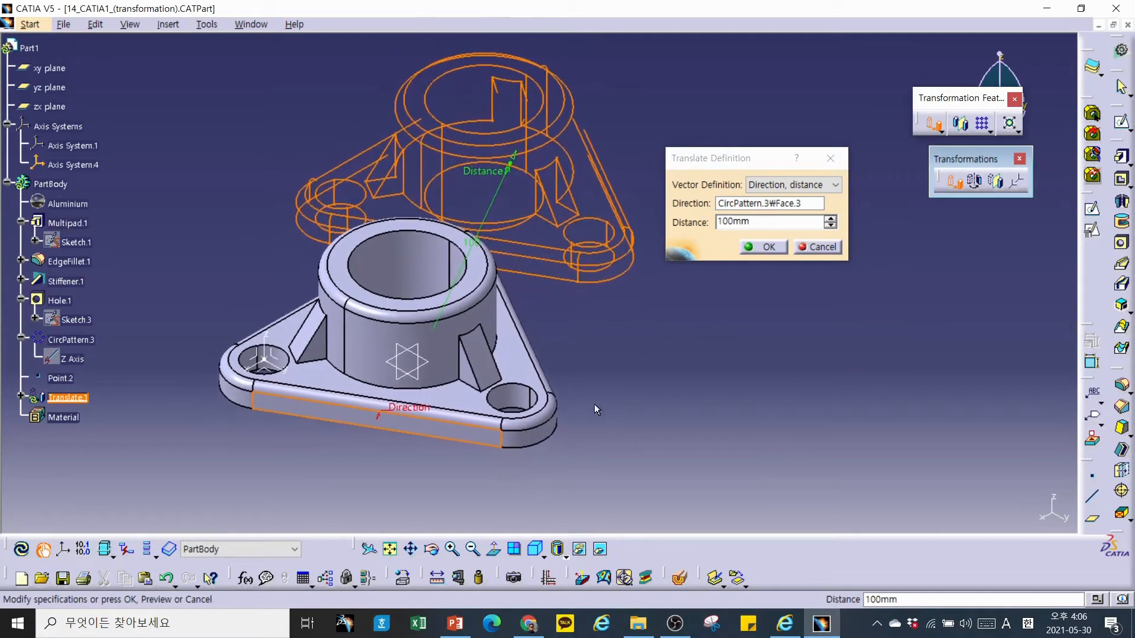
click(721, 223)
text(-)
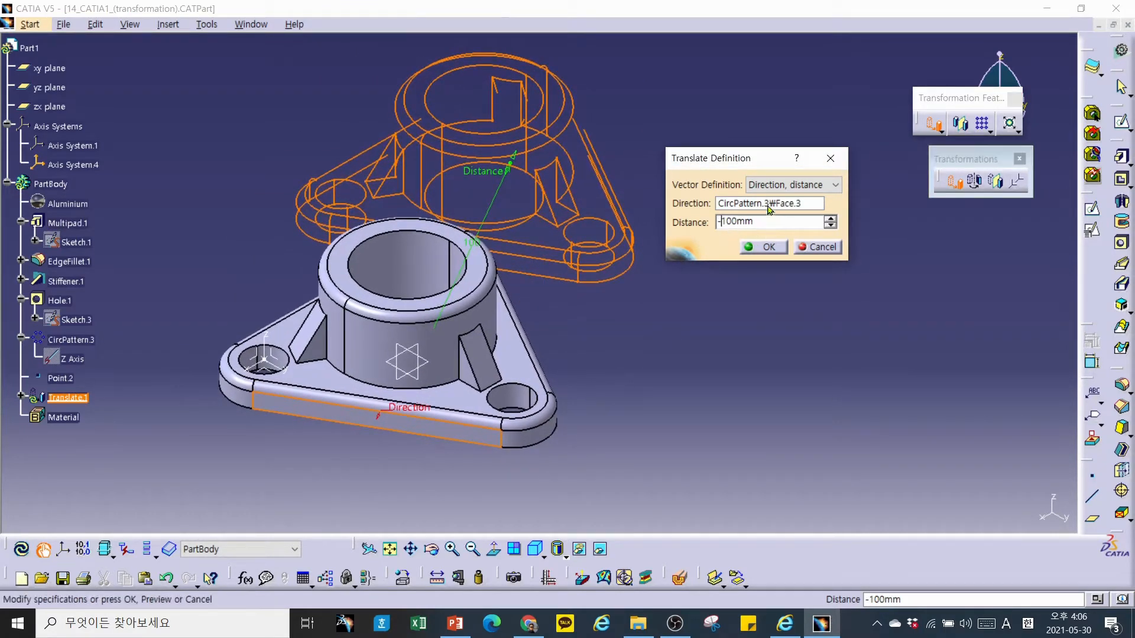
Replace the translation direction with the straight front upper edge of the base.
click(769, 204)
middle_drag(656, 318, 705, 229)
middle_drag(636, 374, 614, 339)
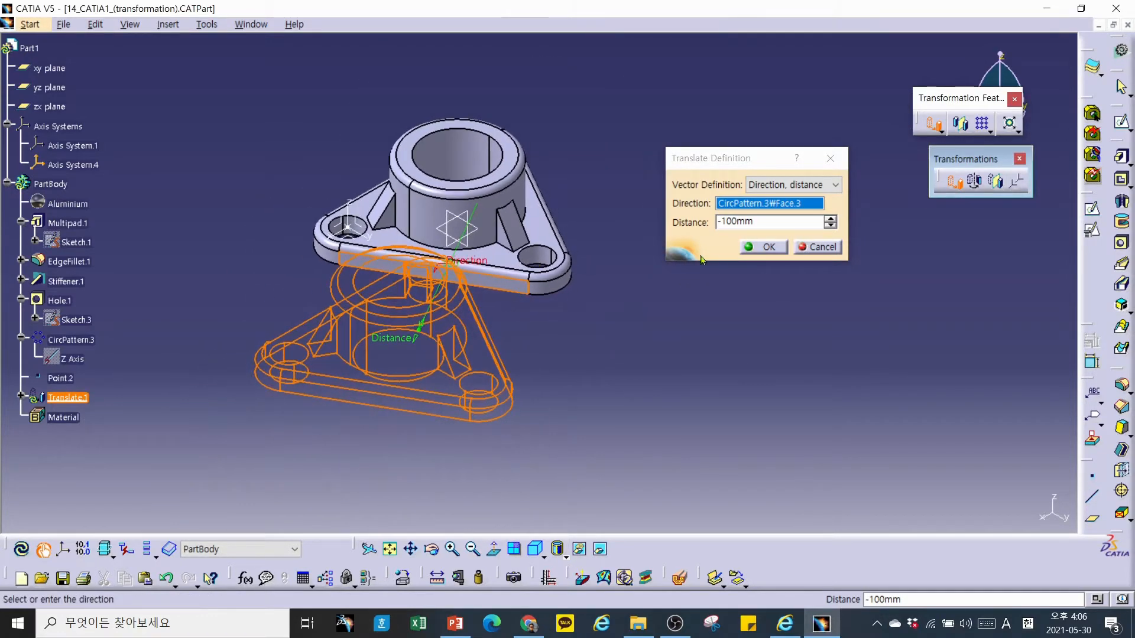
click(512, 273)
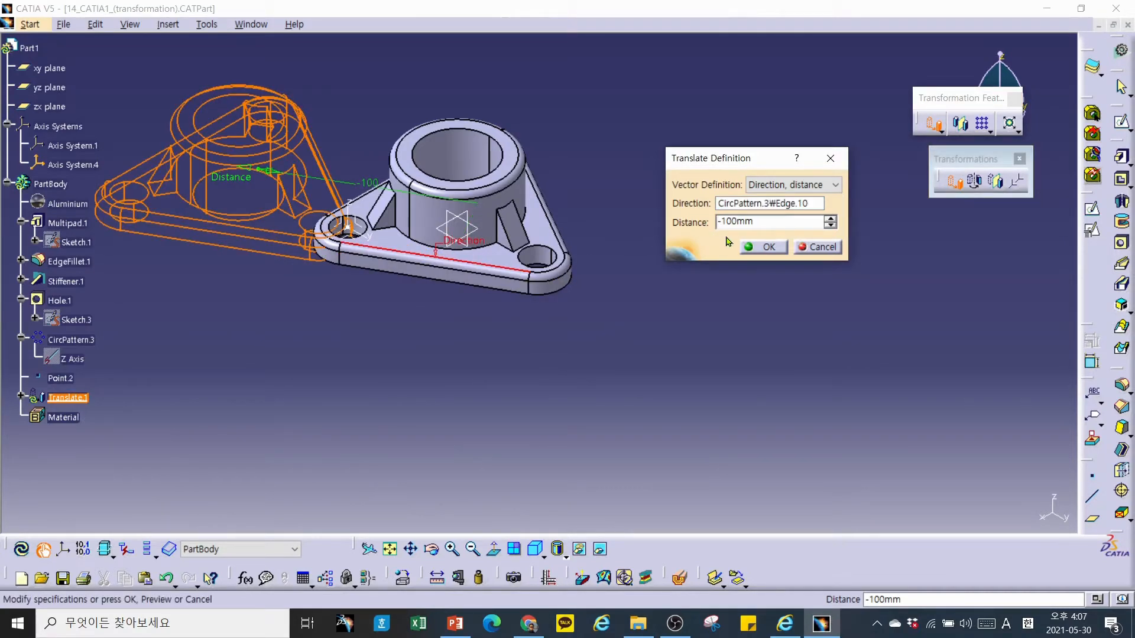
Set the translation distance to 150 mm and apply the translation to the body.
text(15)
key(shift+Right)
key(shift+Right)
key(shift+Right)
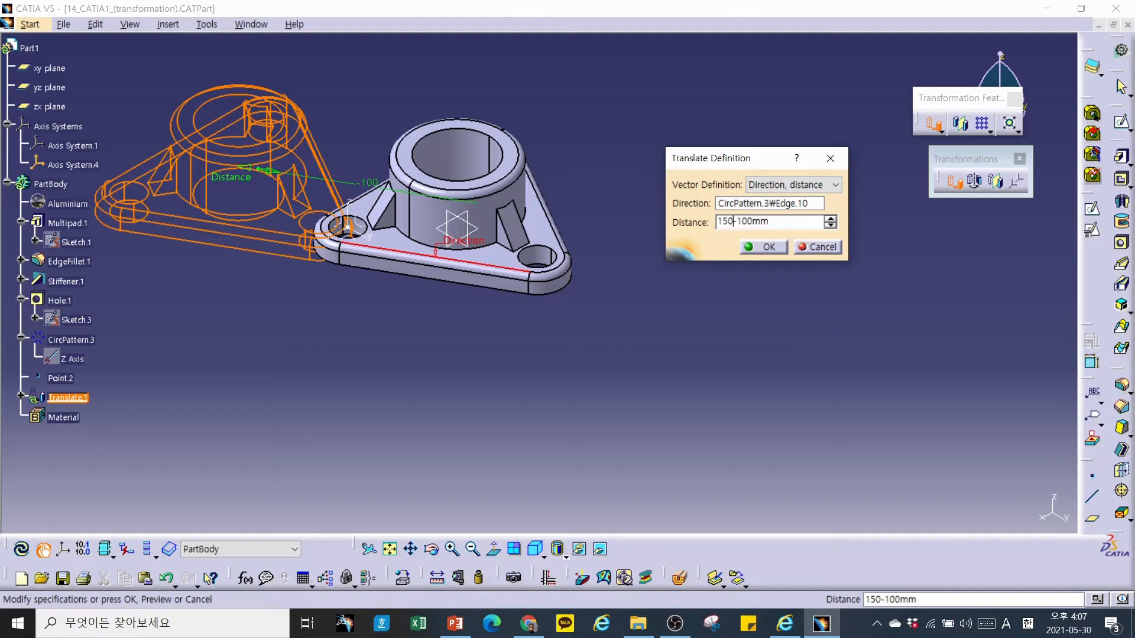
key(Delete)
click(791, 202)
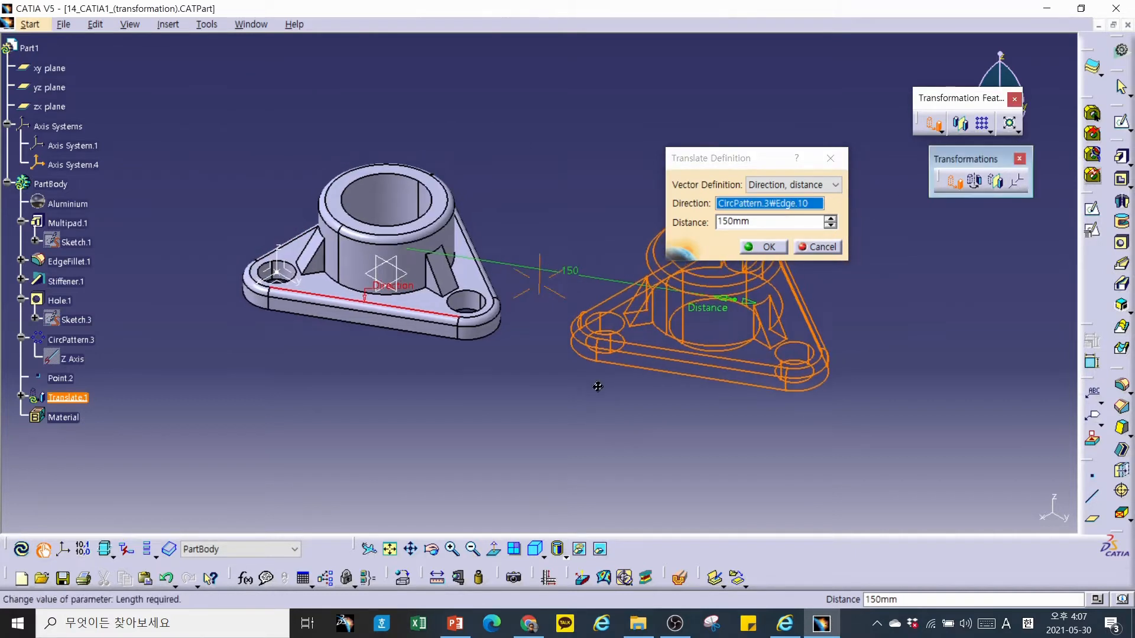
middle_drag(597, 386, 541, 392)
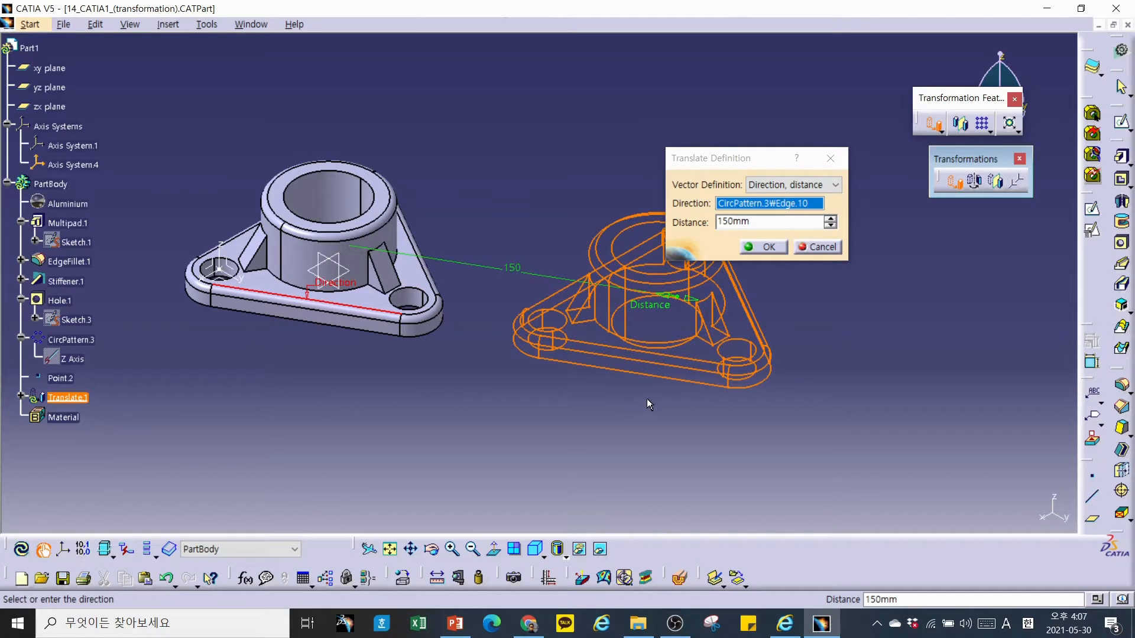
click(769, 248)
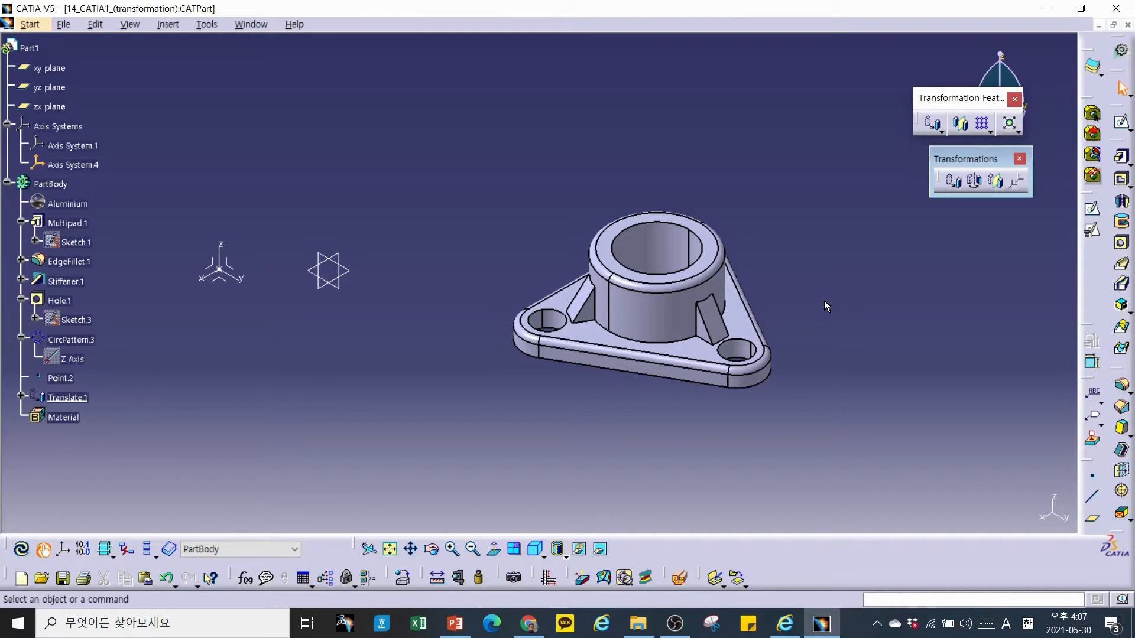
middle_drag(818, 303, 756, 276)
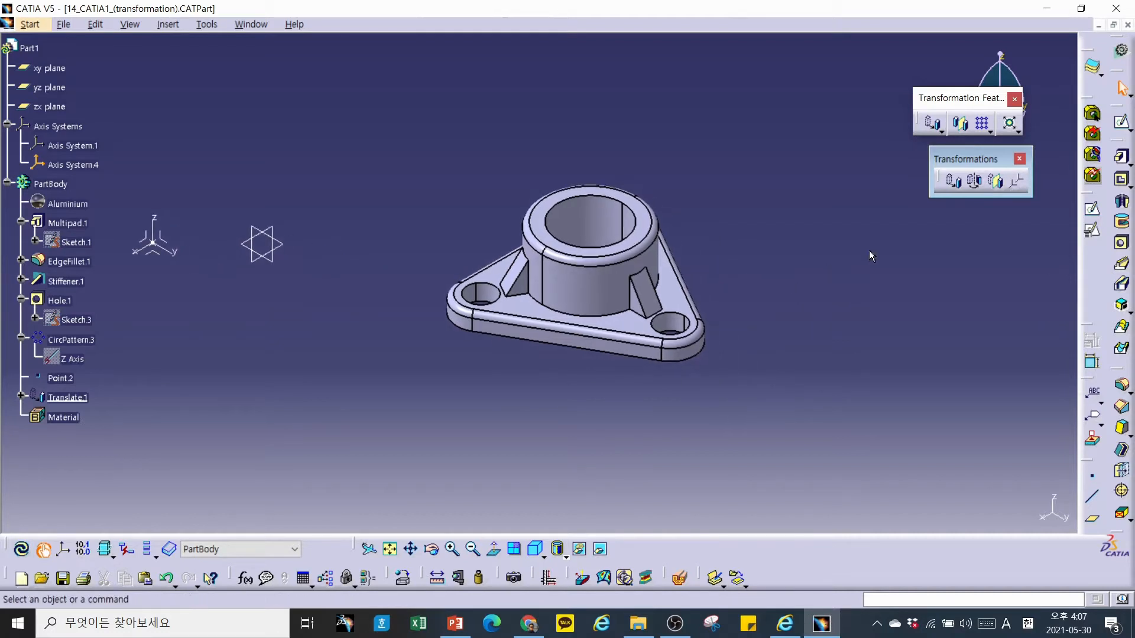
click(975, 182)
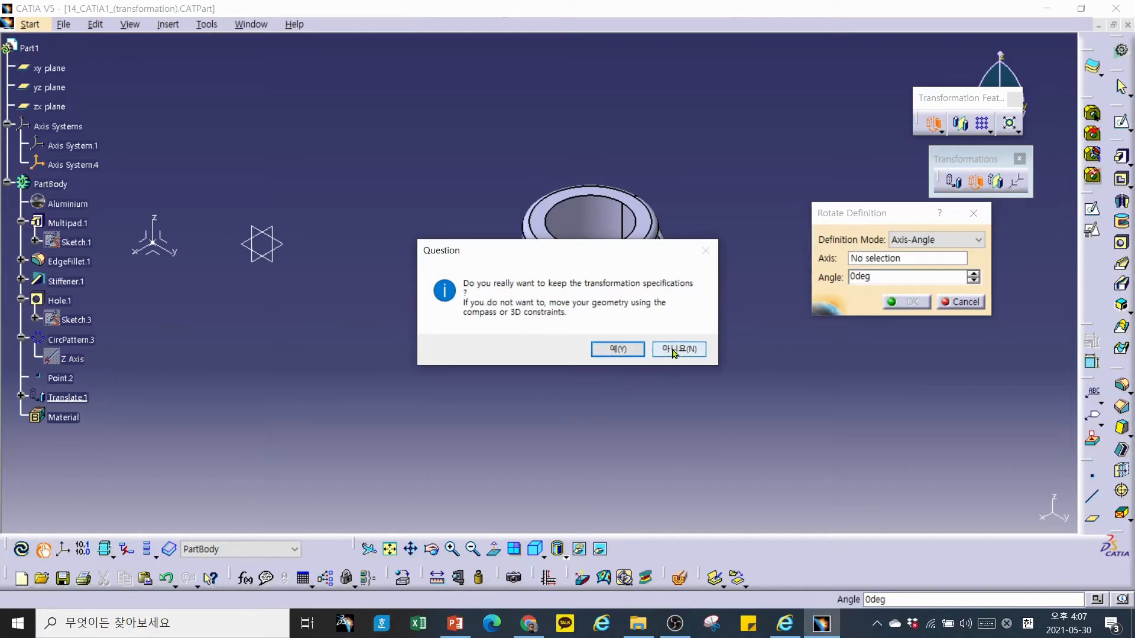
click(615, 349)
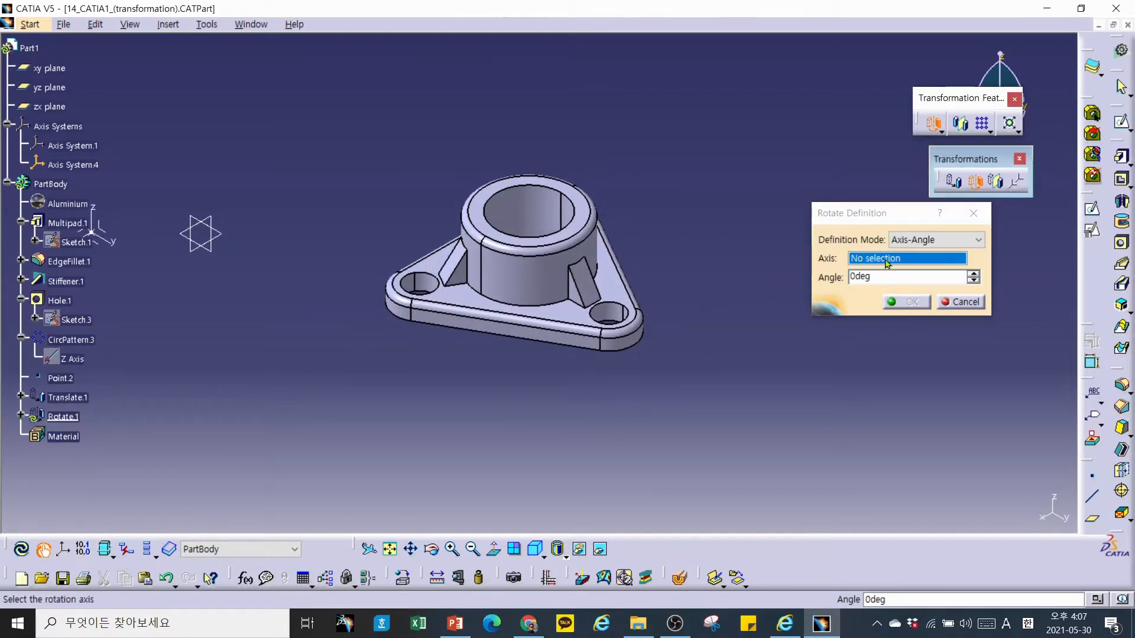
click(959, 241)
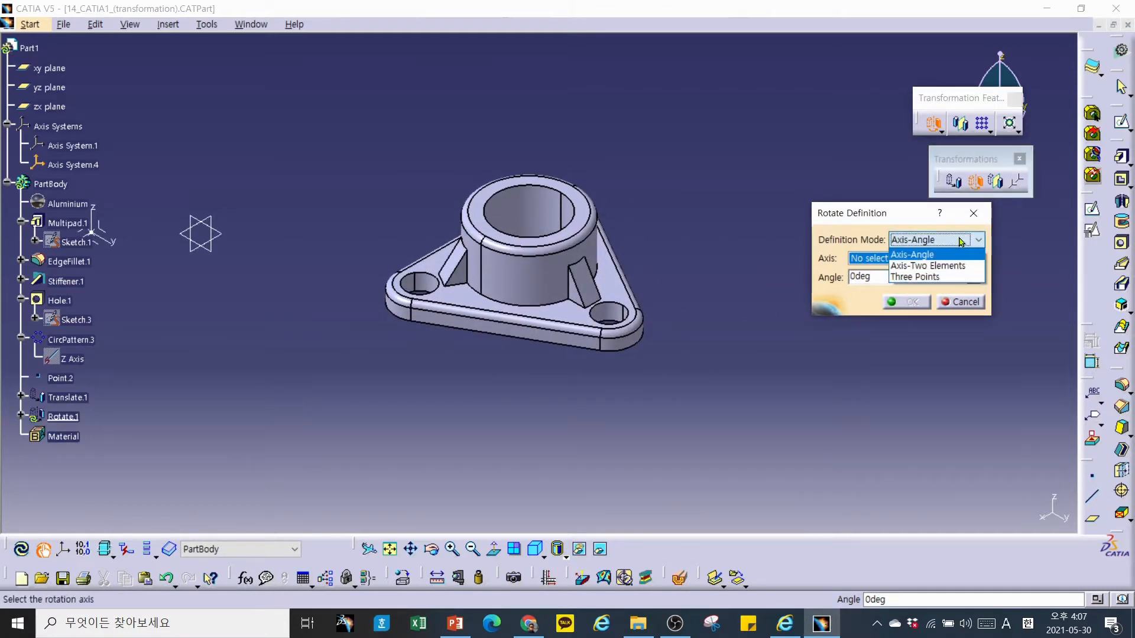
click(873, 356)
click(897, 258)
right_click(903, 260)
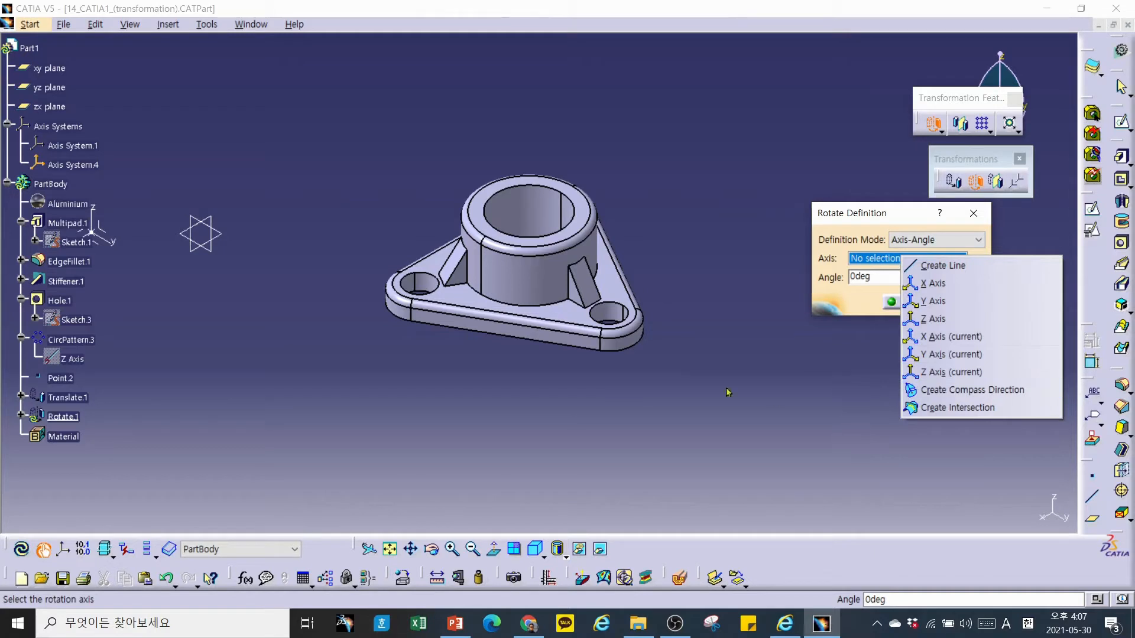
click(850, 366)
click(960, 304)
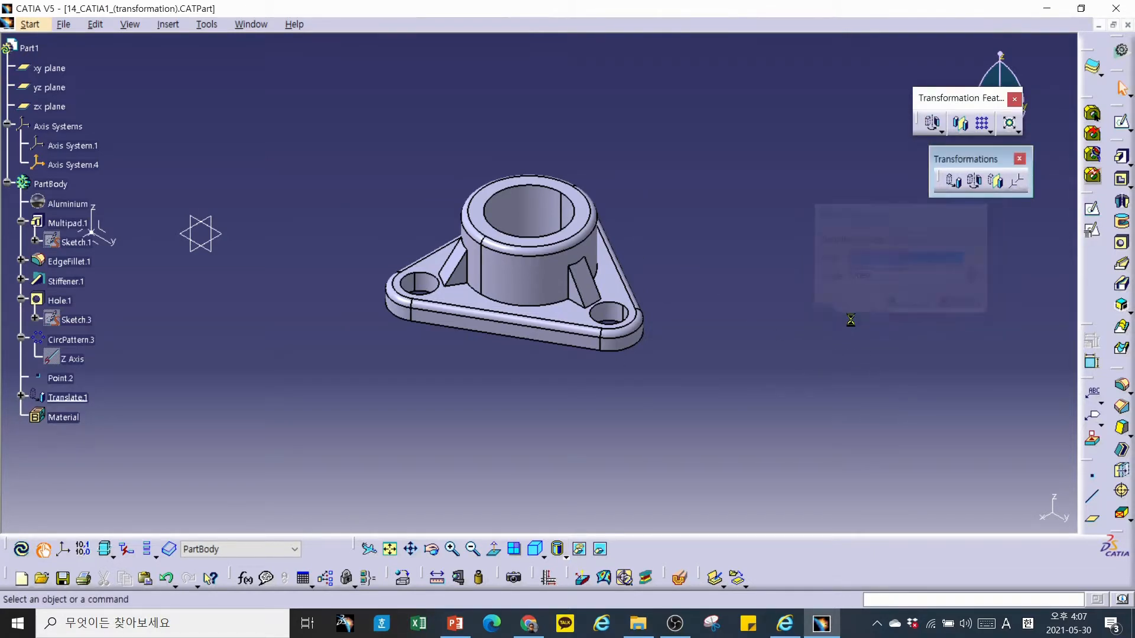
Undo the translation of the flange body.
key(ctrl+z)
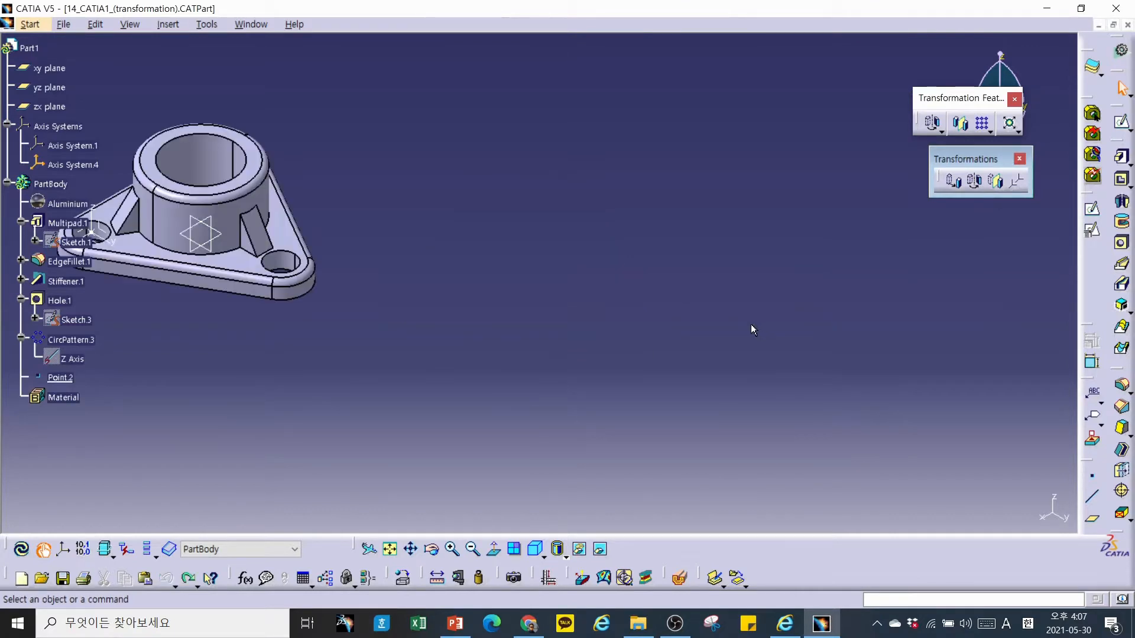
middle_drag(750, 324, 750, 279)
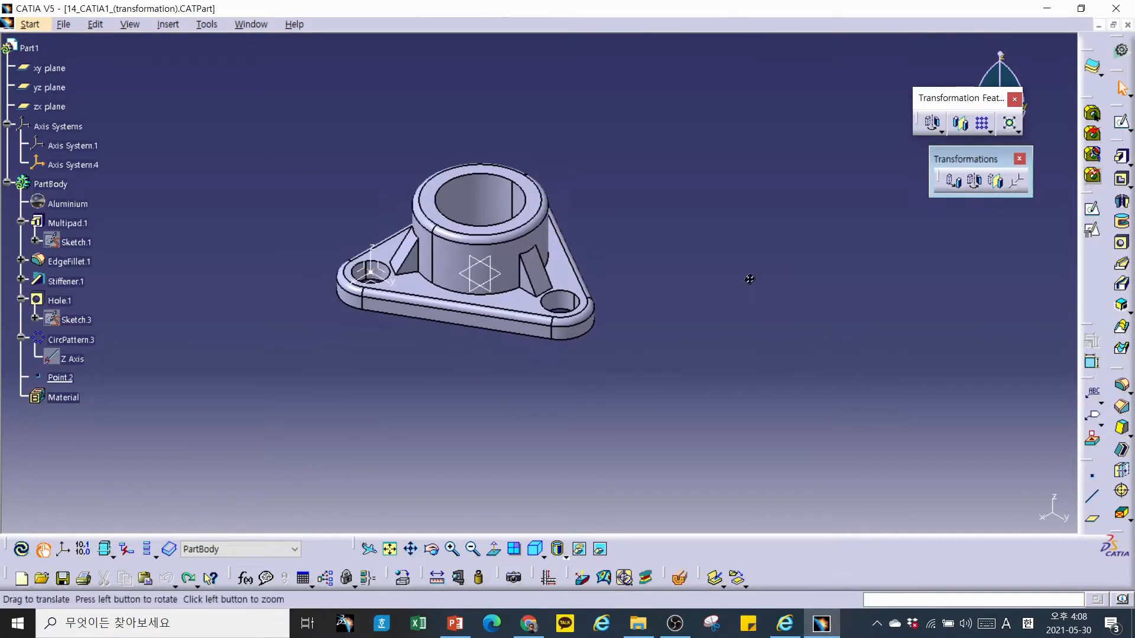
Create a body rotation of 45 degrees about the current axis system's Z axis, keeping the transformation specifications.
click(974, 181)
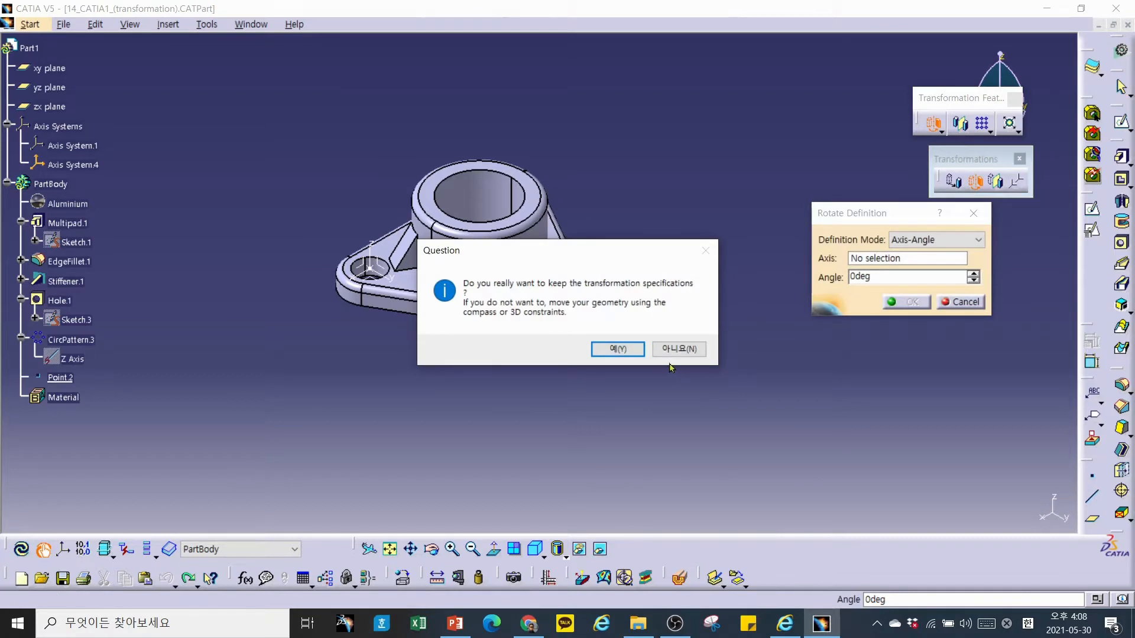
click(680, 349)
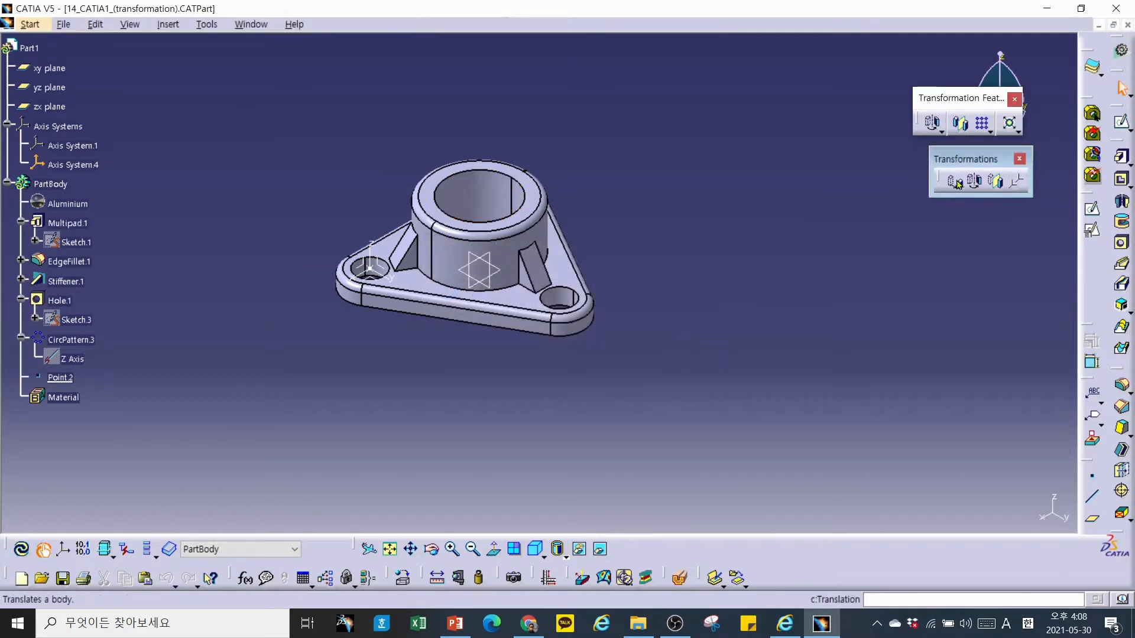
click(974, 180)
click(616, 349)
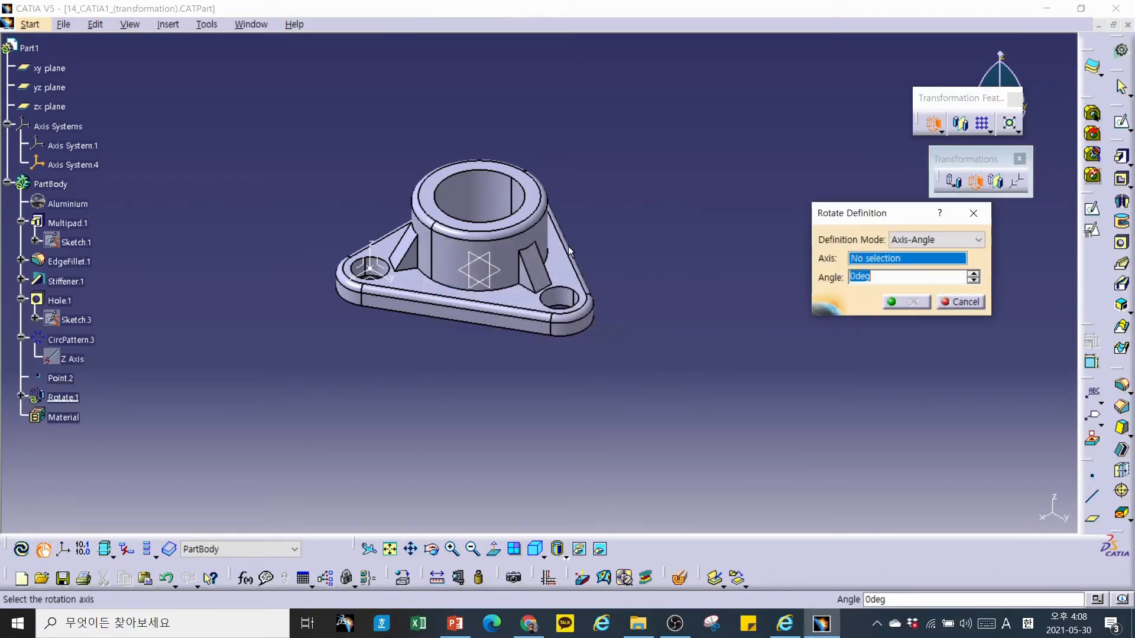
right_click(900, 259)
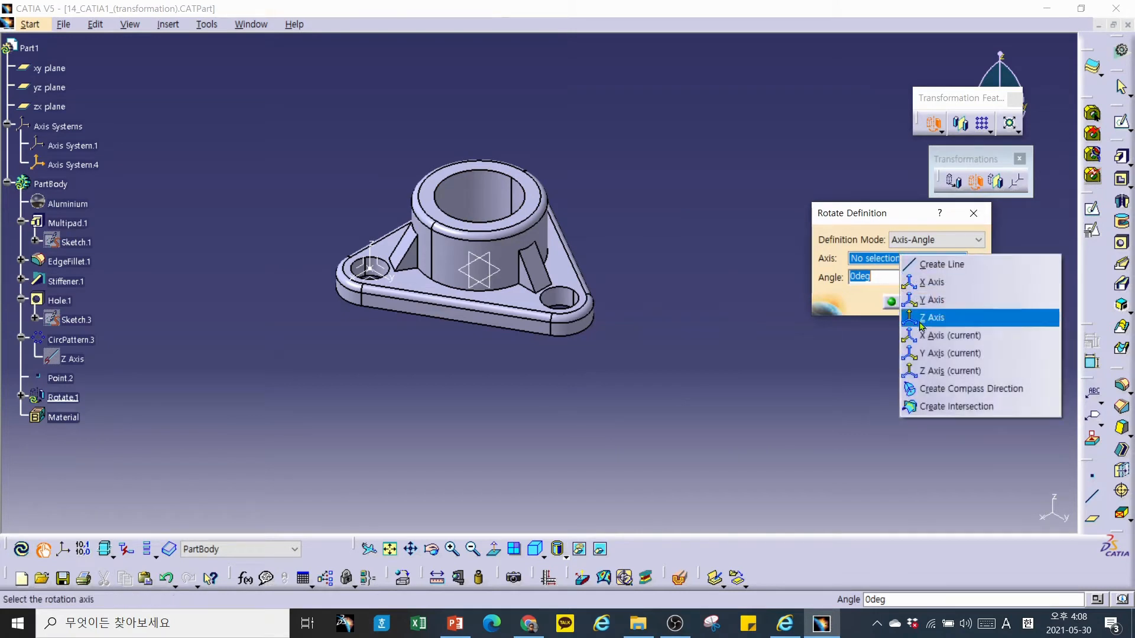
click(935, 372)
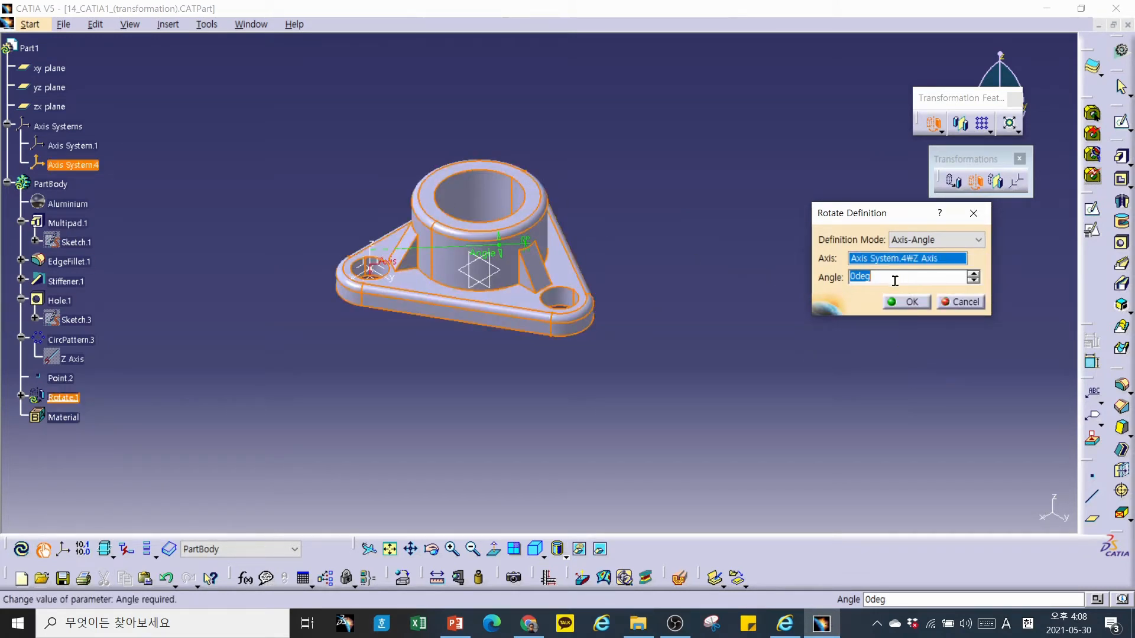
text(45)
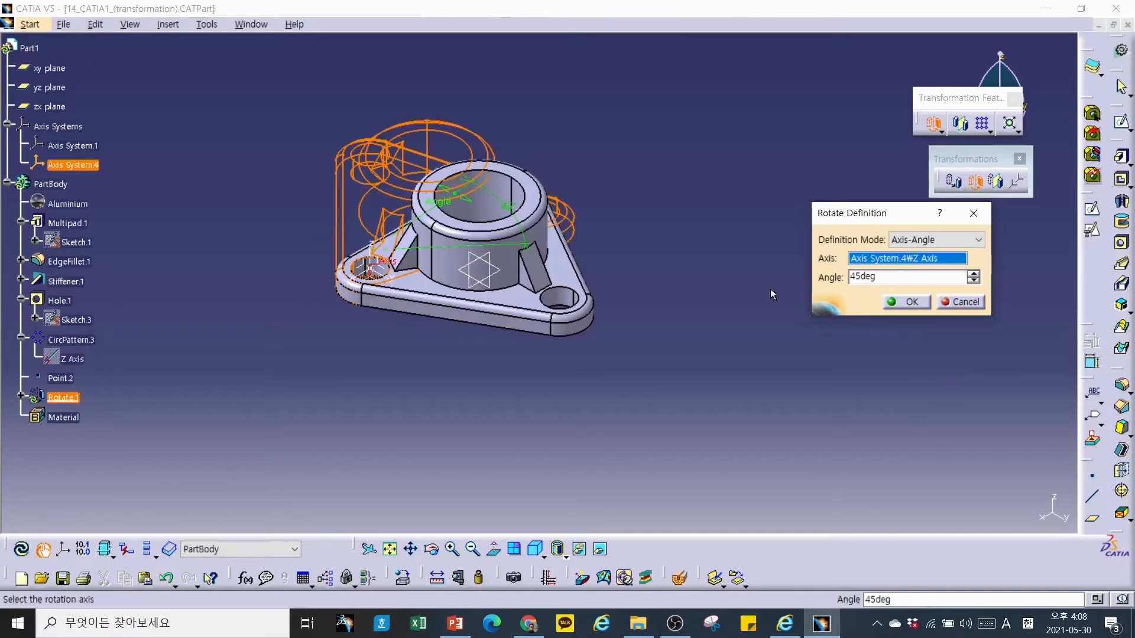
middle_drag(595, 382, 653, 401)
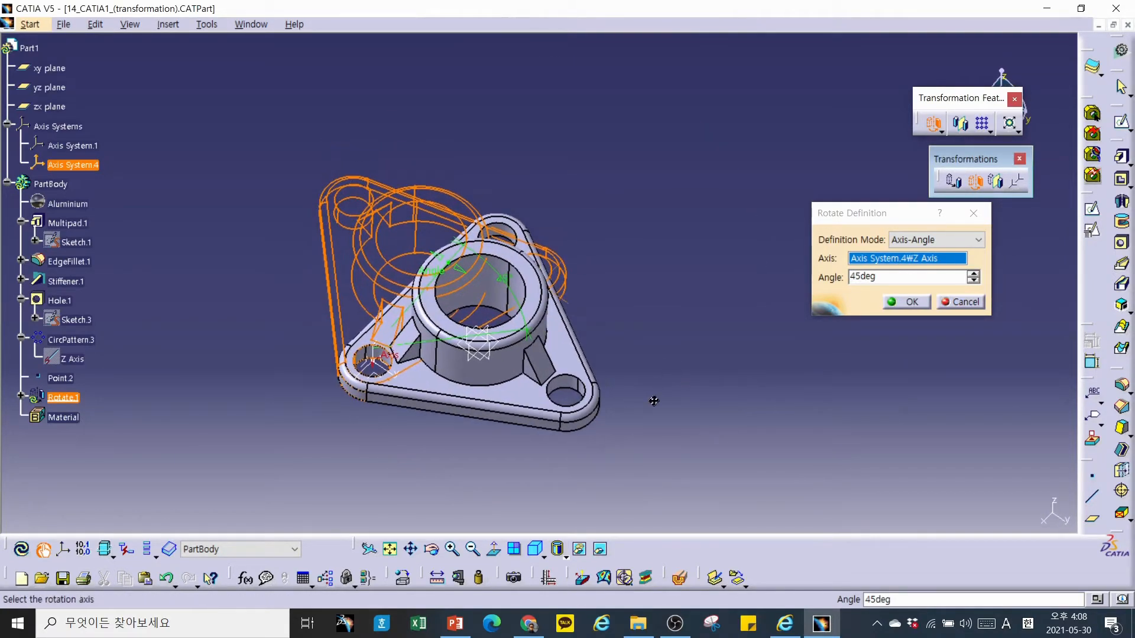
Replace the rotation axis with the absolute Z axis and apply the rotation to the body.
click(899, 259)
right_click(903, 261)
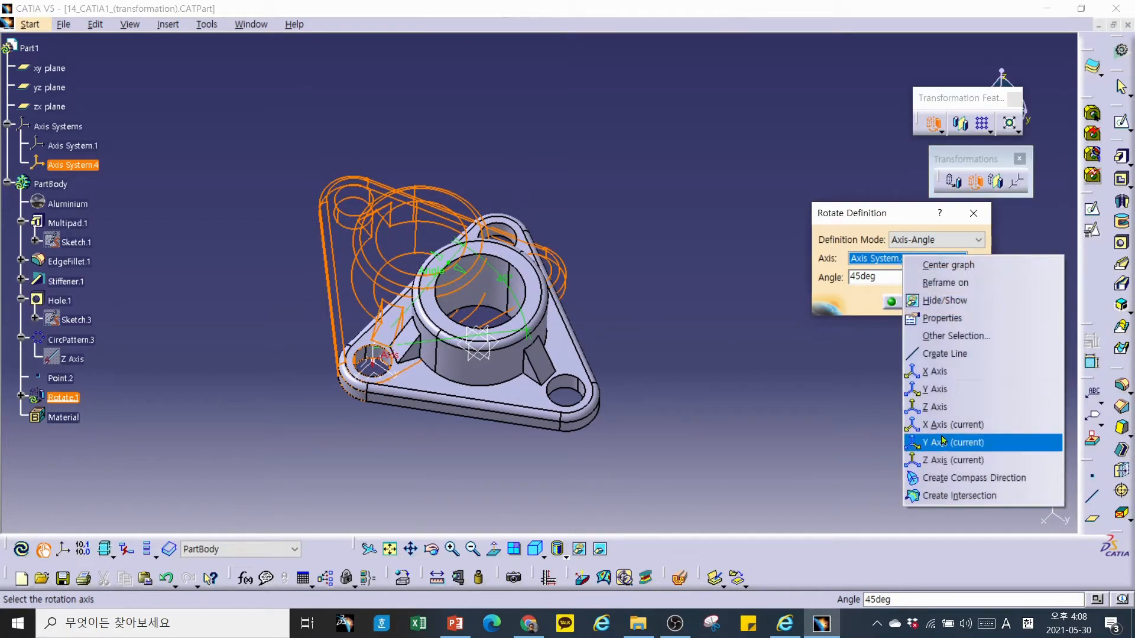
click(948, 408)
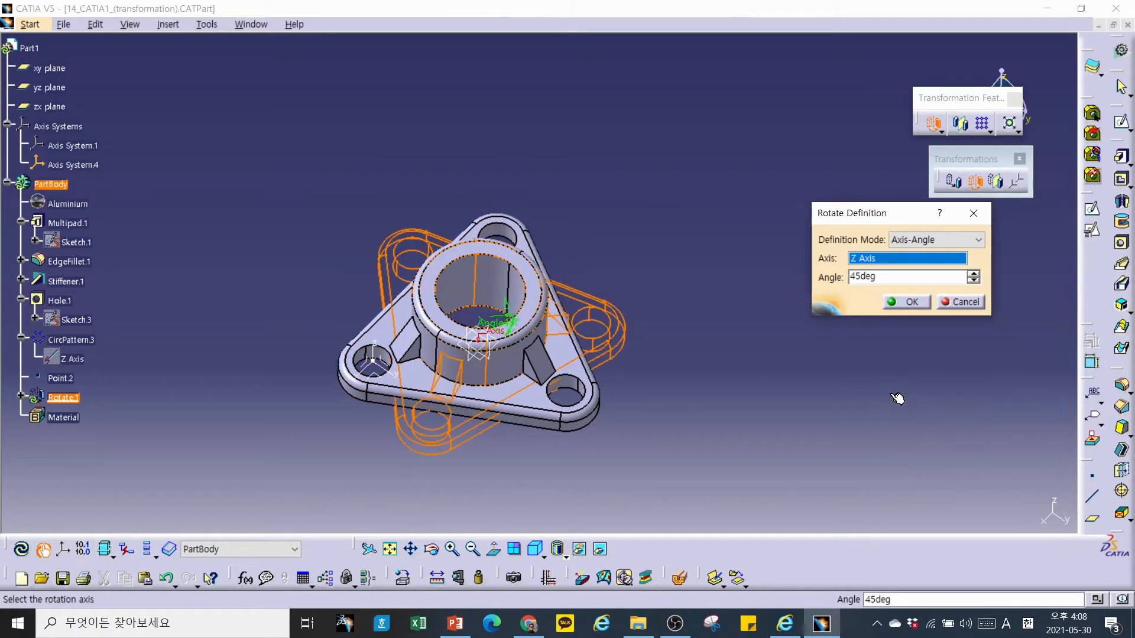
middle_drag(732, 418, 726, 376)
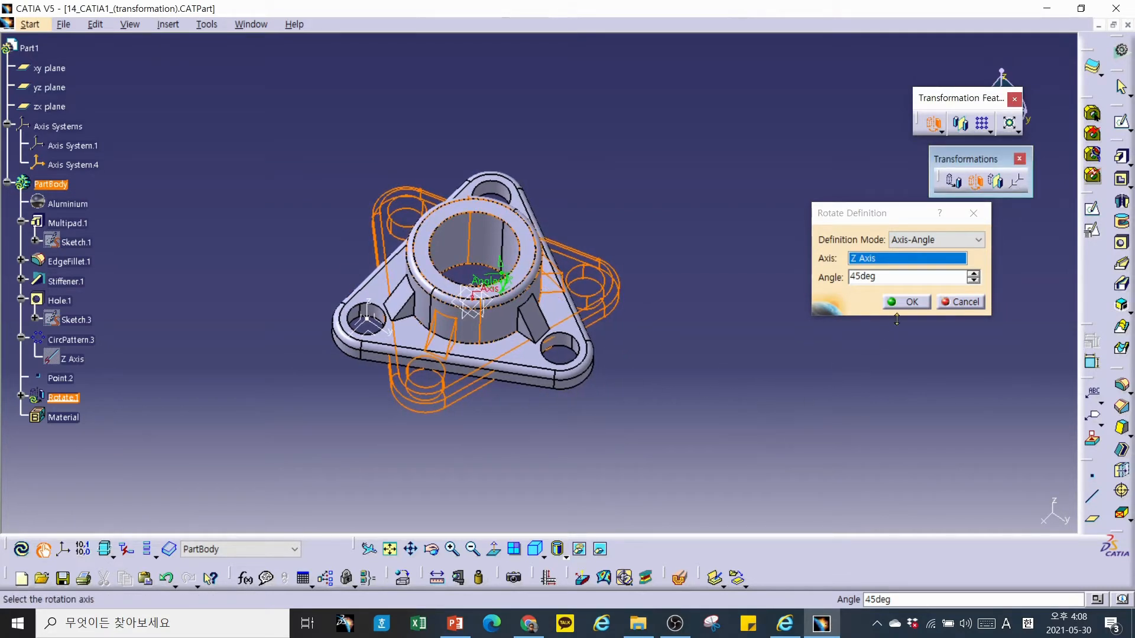
click(911, 303)
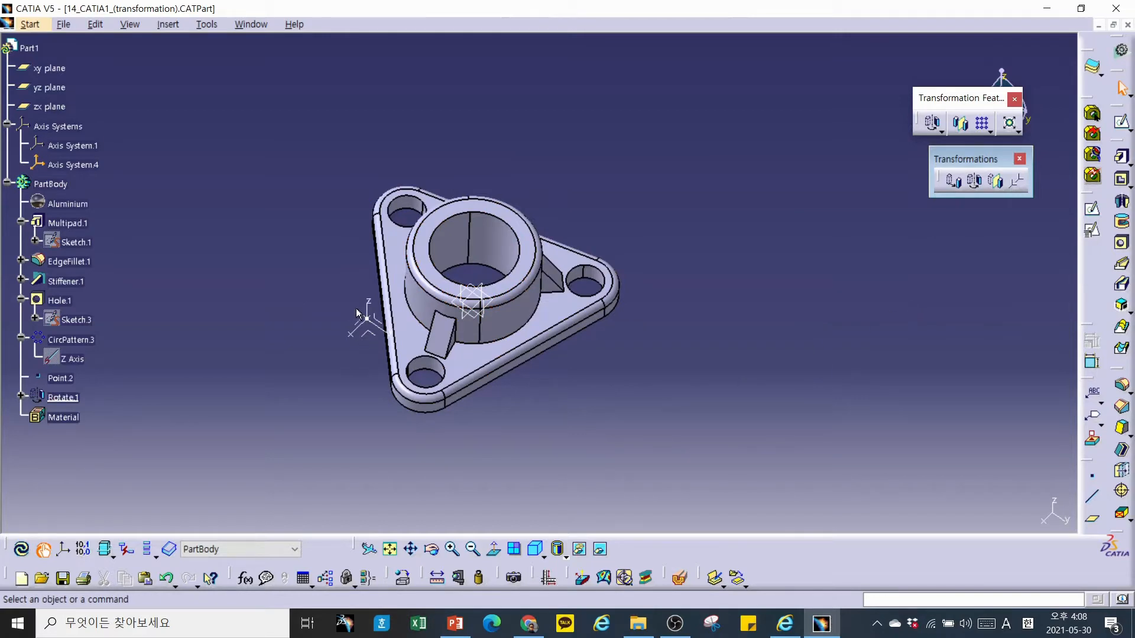
Delete Axis System.1 from the part.
right_click(81, 144)
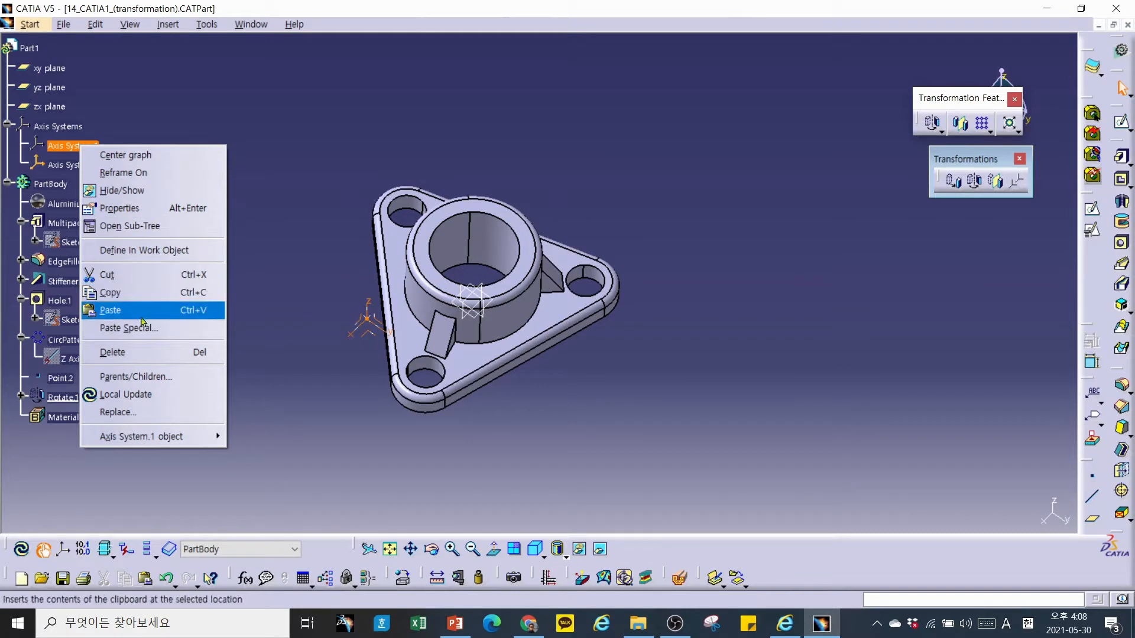
click(142, 357)
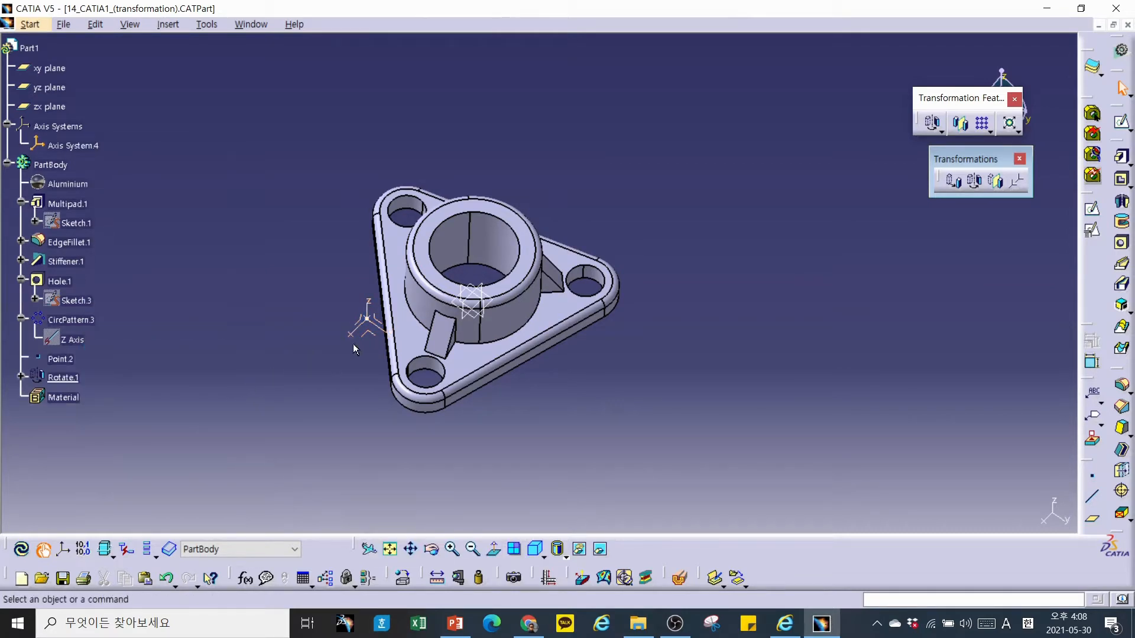
Try to delete Axis System.4 together with its exclusive parents and update the part.
right_click(89, 144)
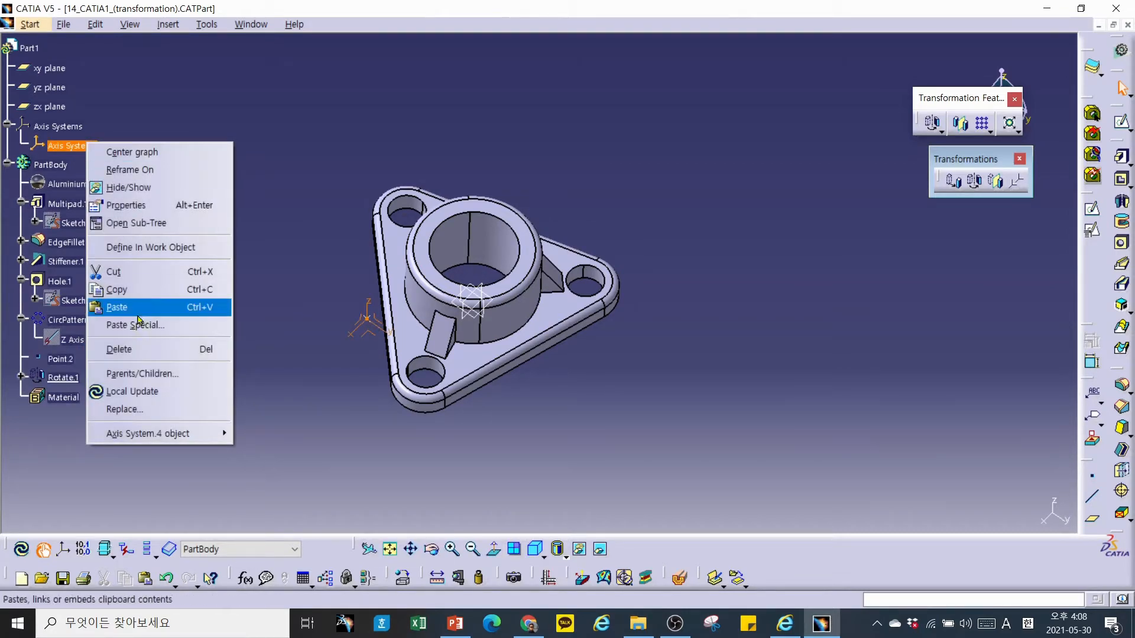
click(148, 350)
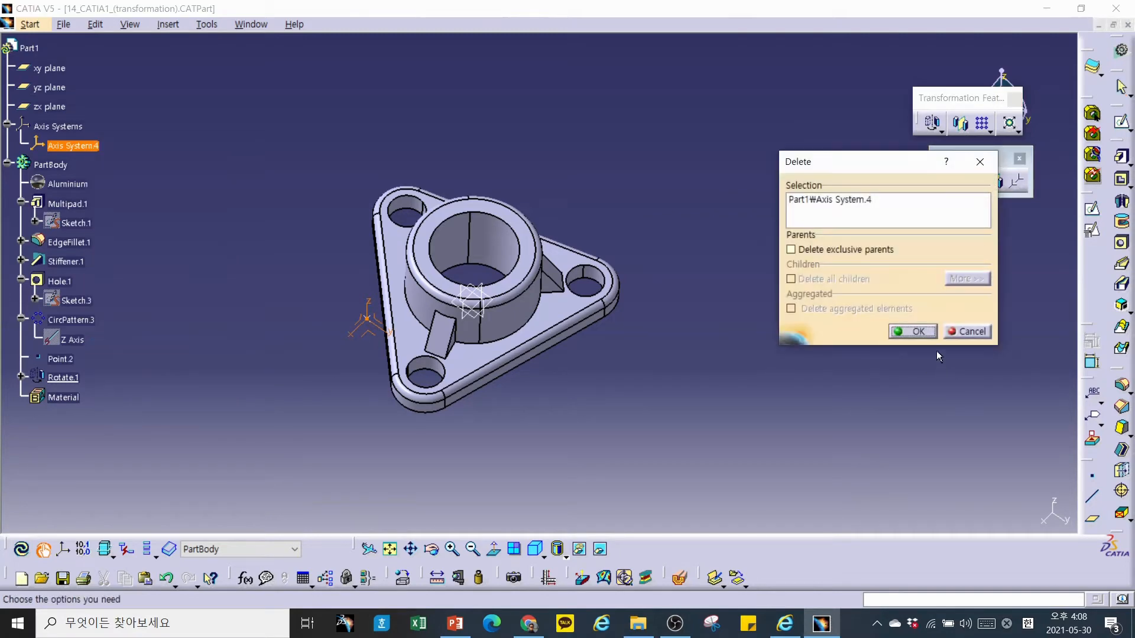
click(855, 247)
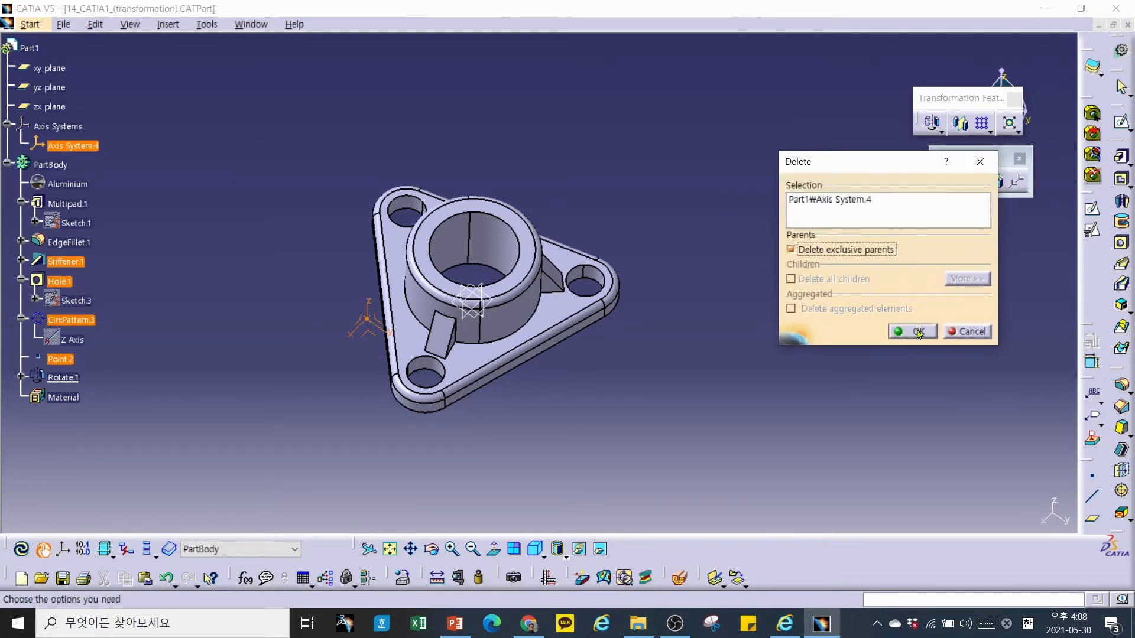
click(913, 331)
click(1007, 512)
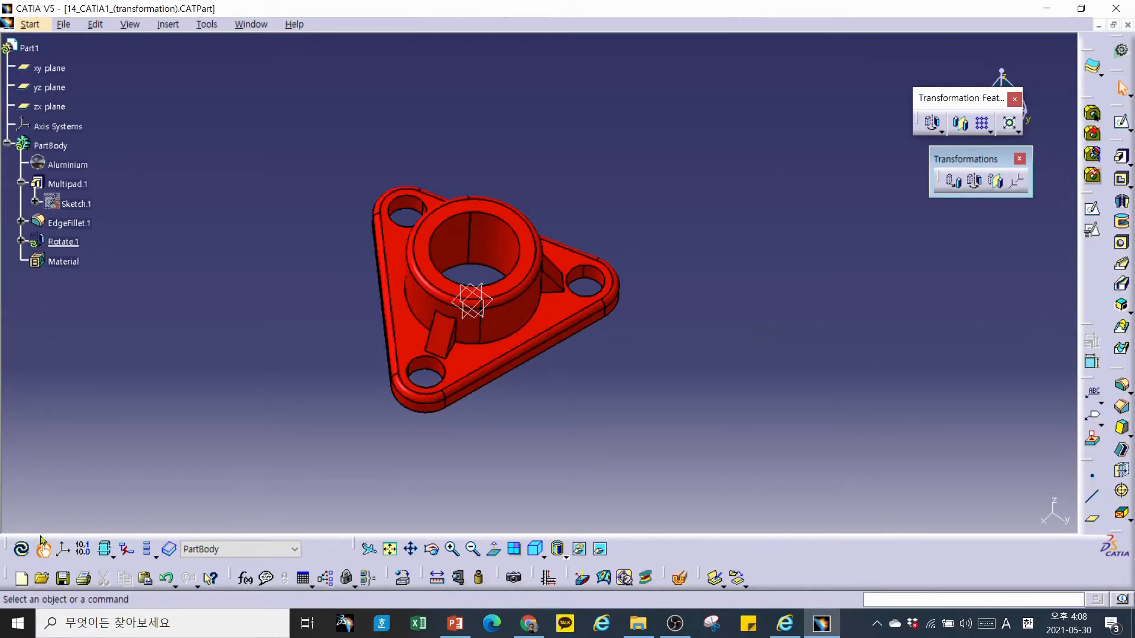
click(21, 549)
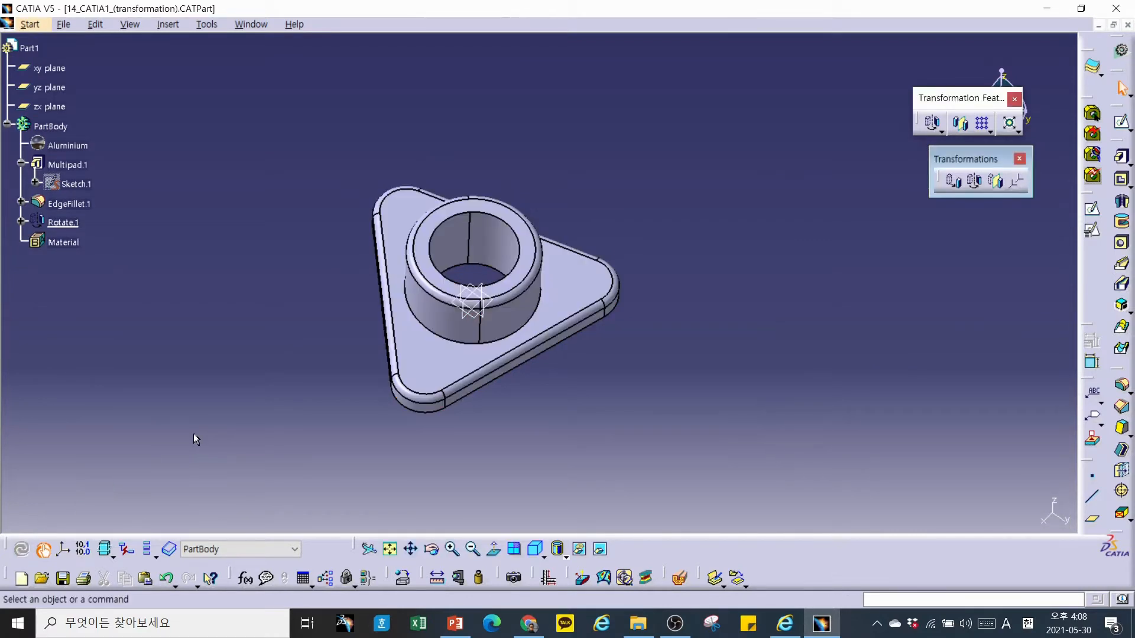
key(ctrl+z)
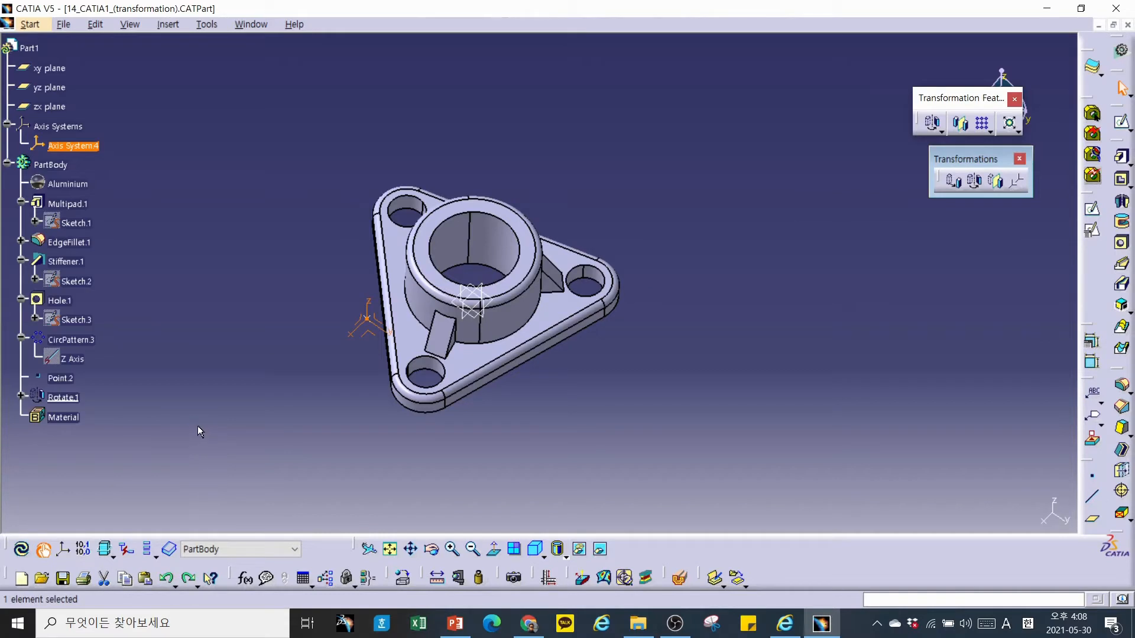
click(197, 426)
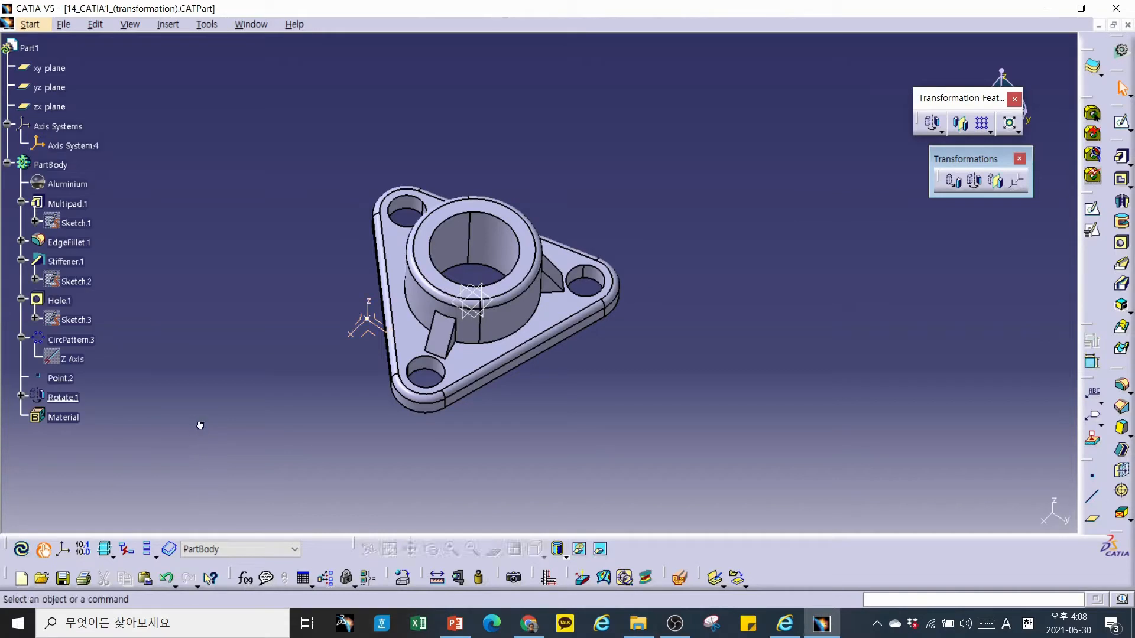
Delete Axis System.4 without its exclusive parents, and delete the leftover Point.2 at its origin.
click(81, 153)
key(Delete)
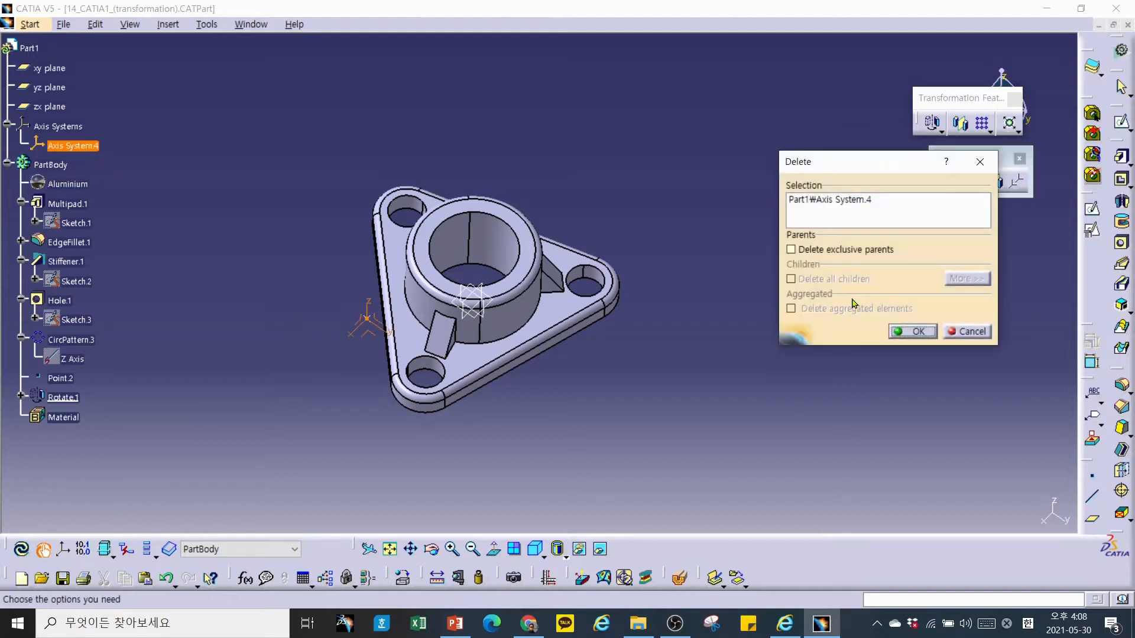
click(910, 331)
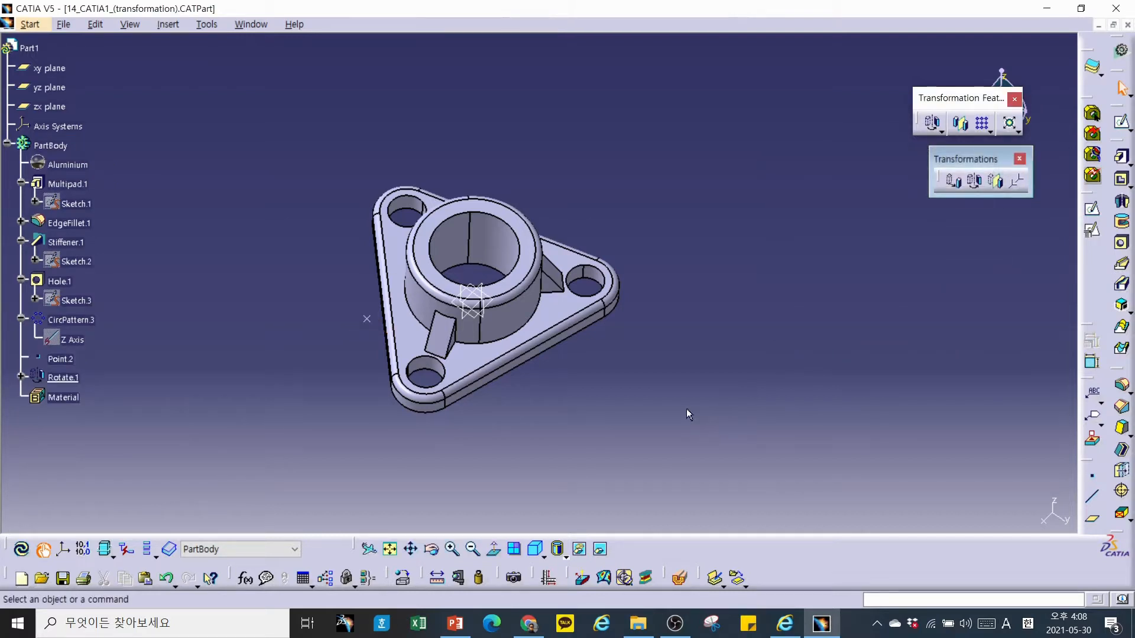
click(369, 321)
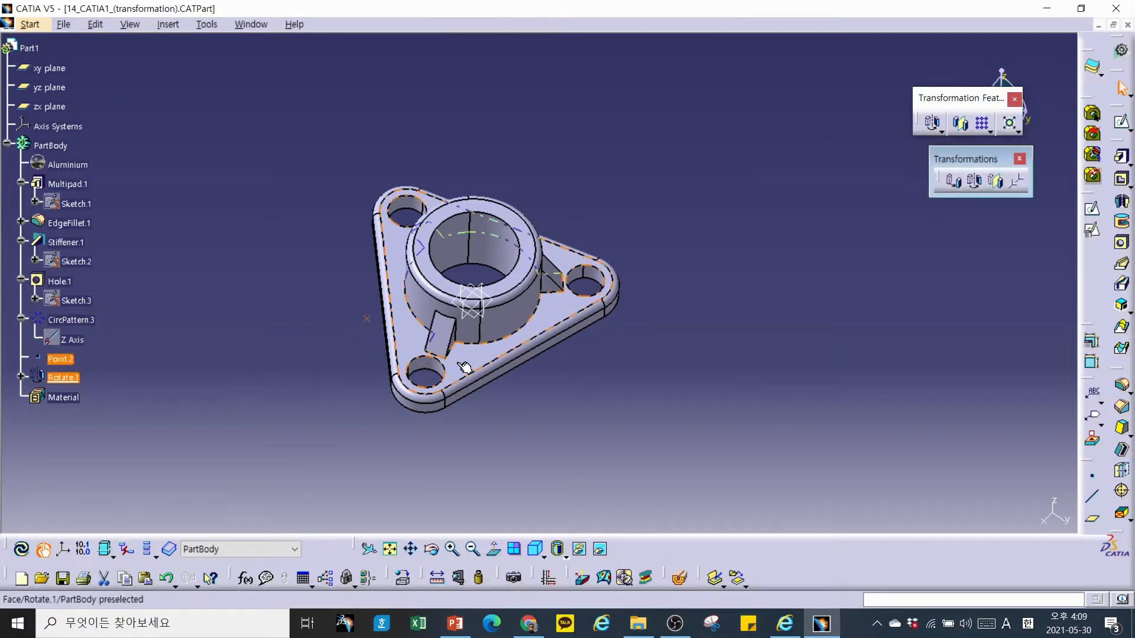
key(Delete)
click(919, 335)
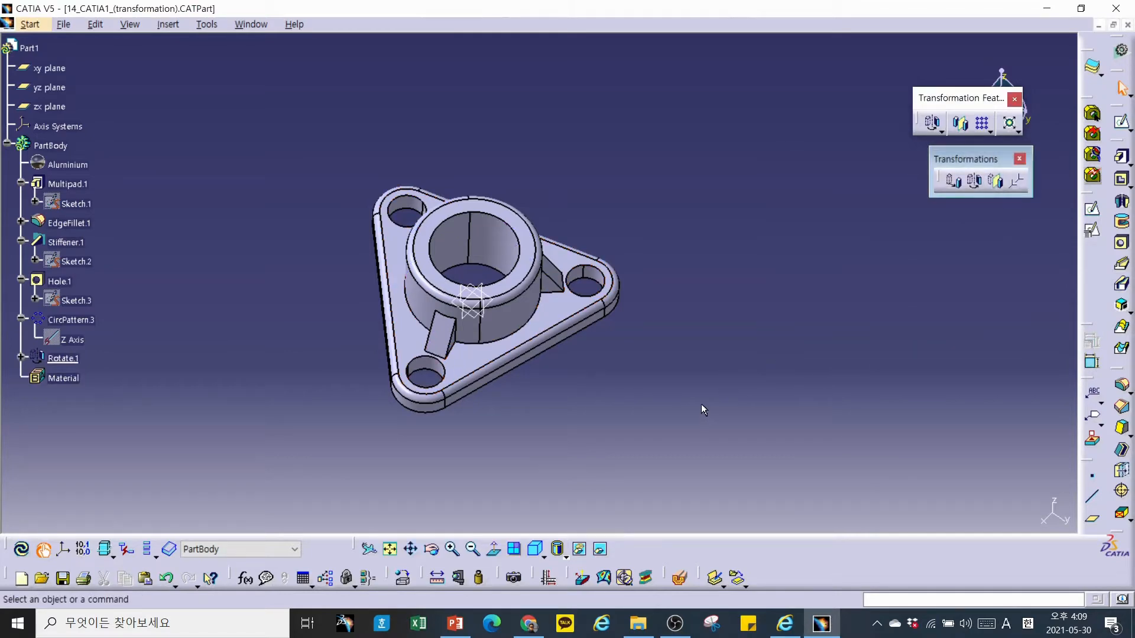
Restore the CATIA window beside the PowerPoint presentation and advance to slide 4, covering Symmetry and AxisToAxis.
click(1082, 8)
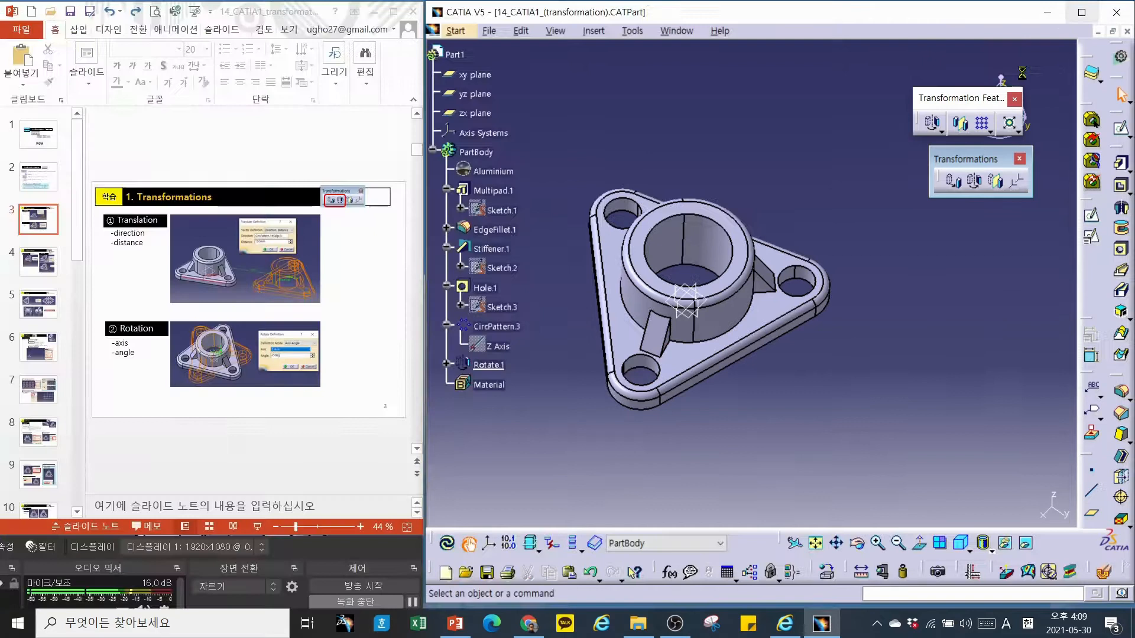
click(261, 456)
scroll(276, 445, down, 1)
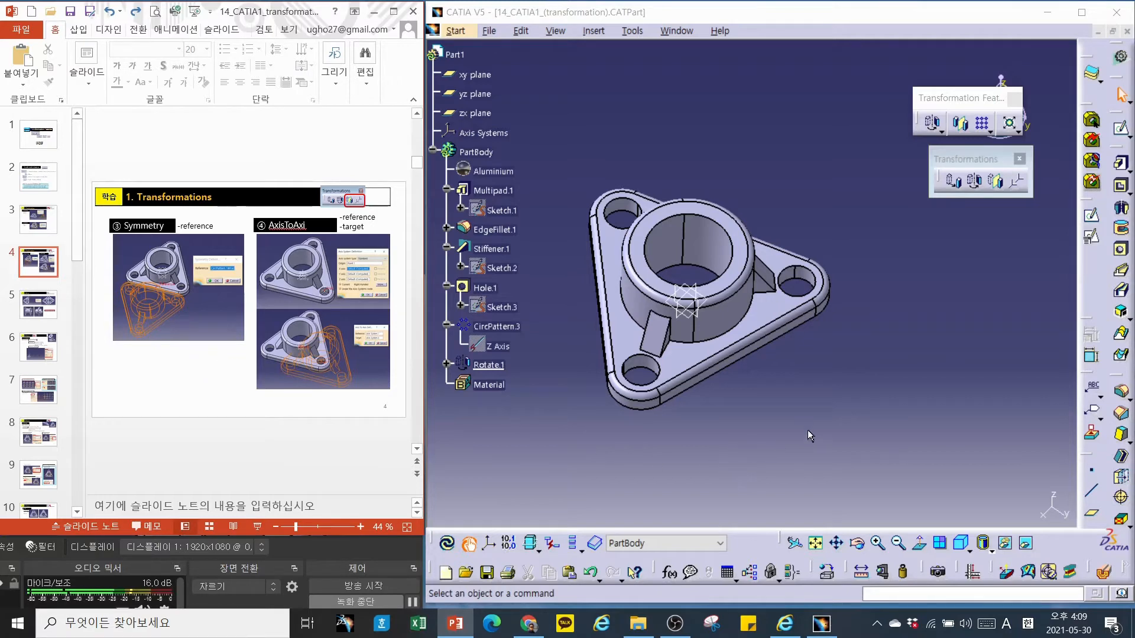
middle_drag(817, 406, 816, 375)
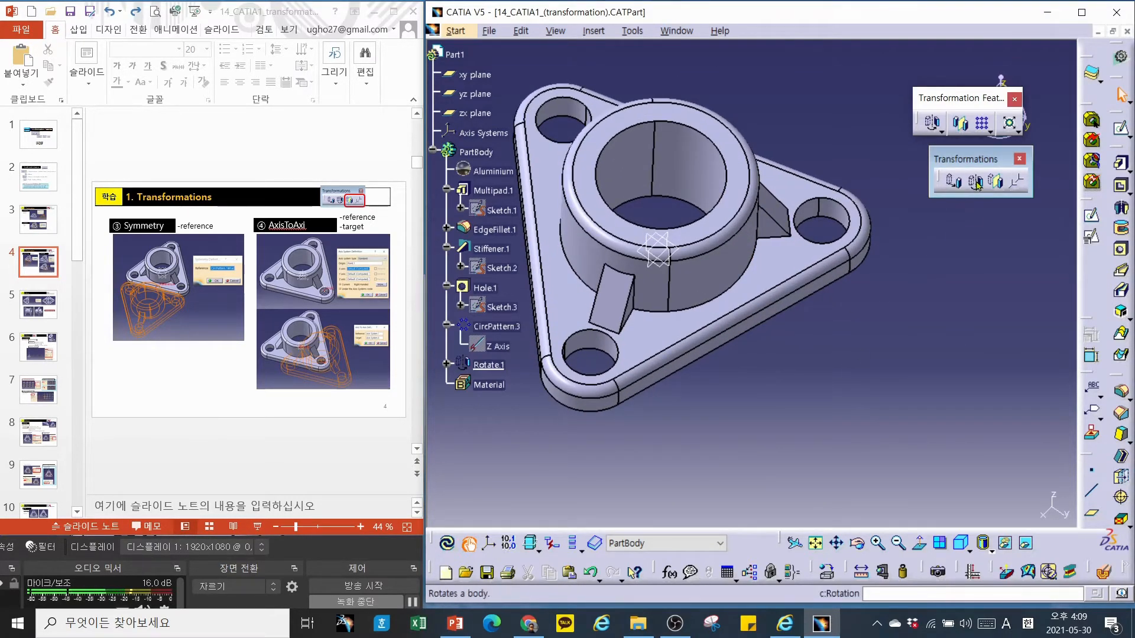
Try a Symmetry of the body about the flange's long side face, keeping the transformation specifications, and undo it.
click(997, 181)
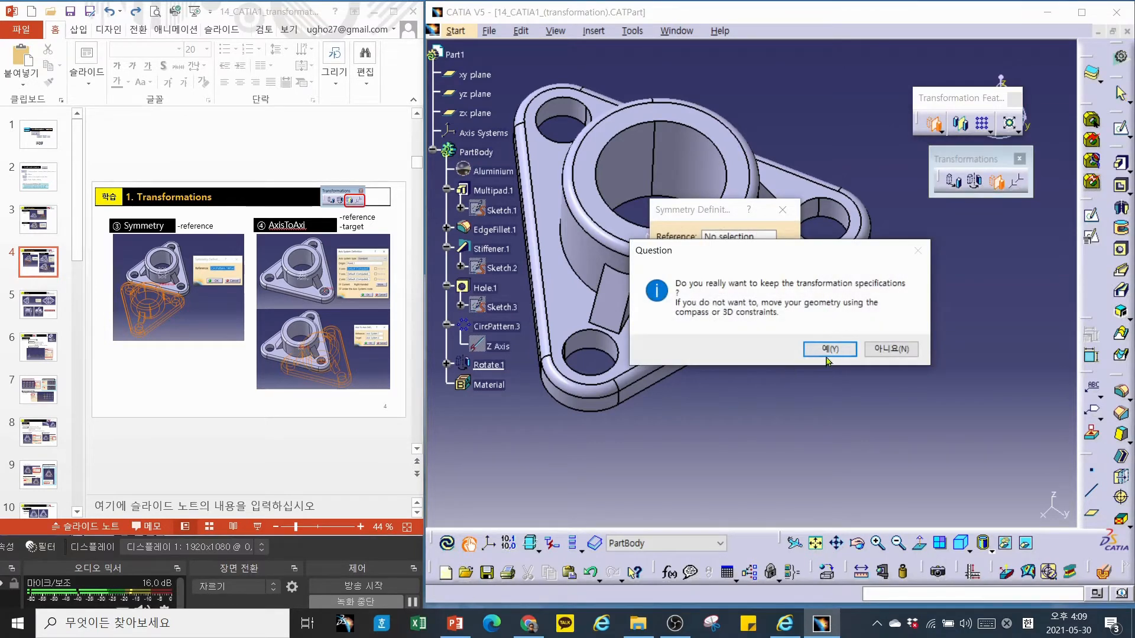
click(833, 349)
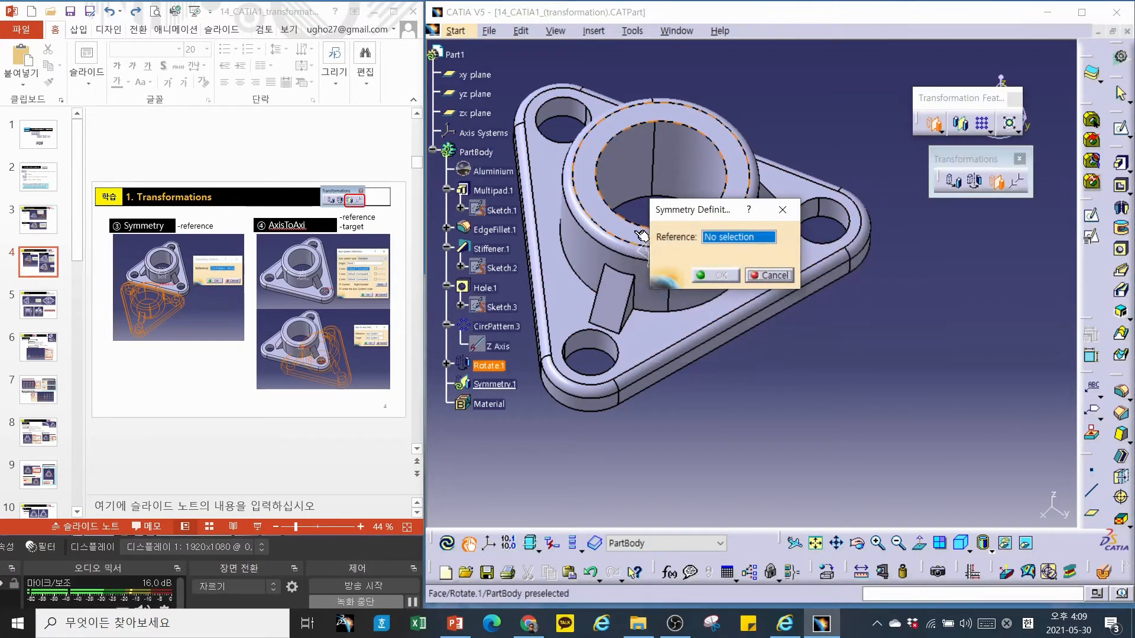
click(738, 339)
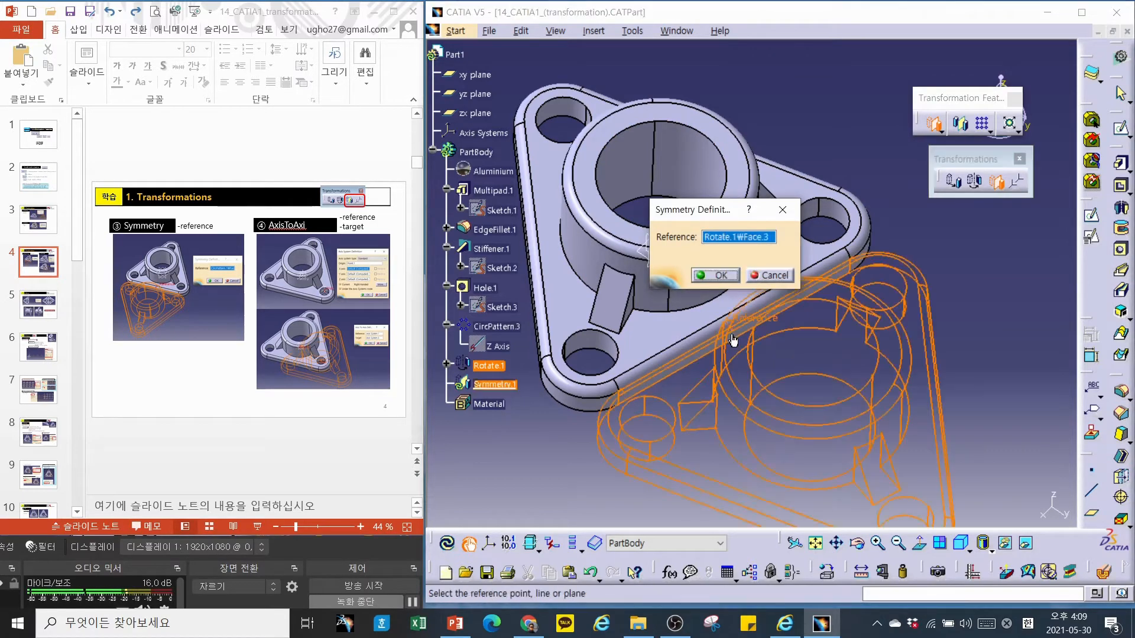
middle_drag(738, 339, 698, 367)
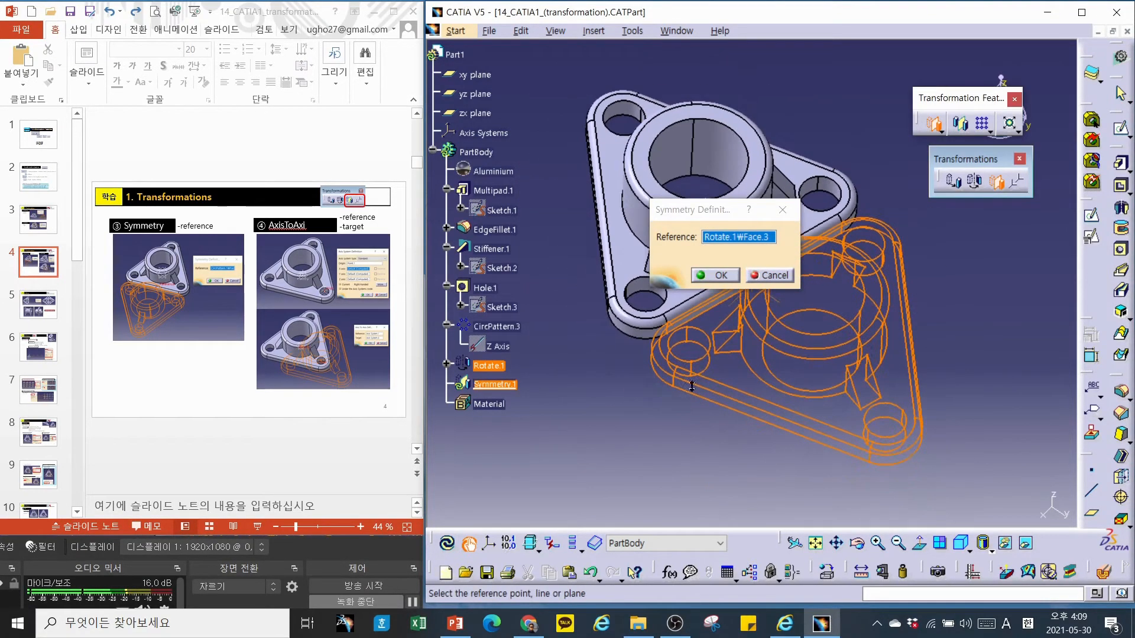
click(721, 276)
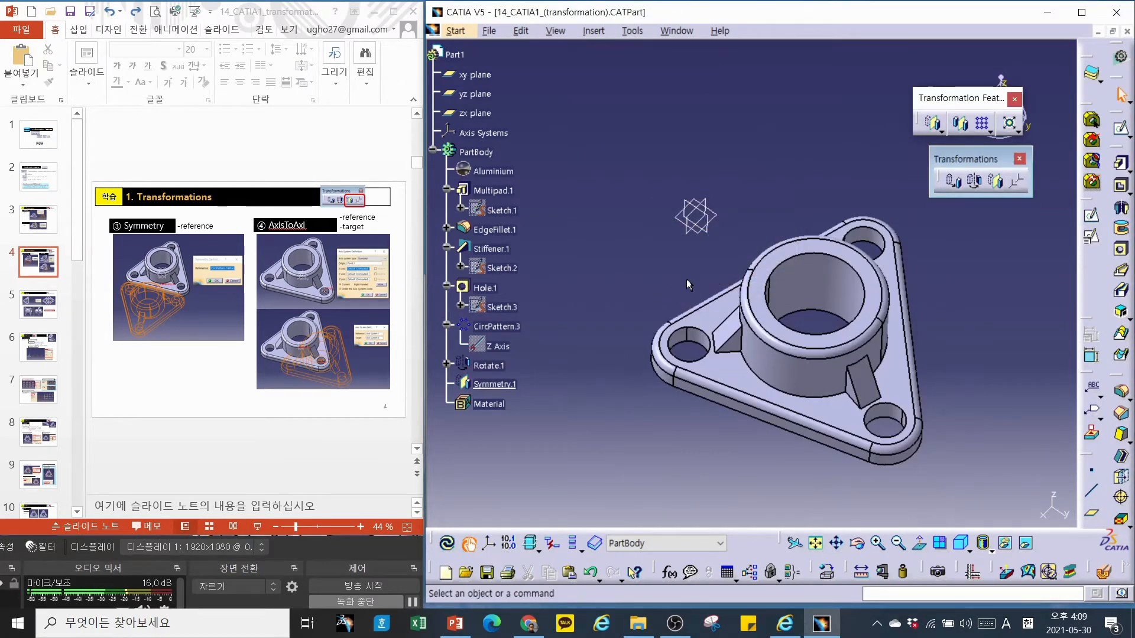
key(ctrl+z)
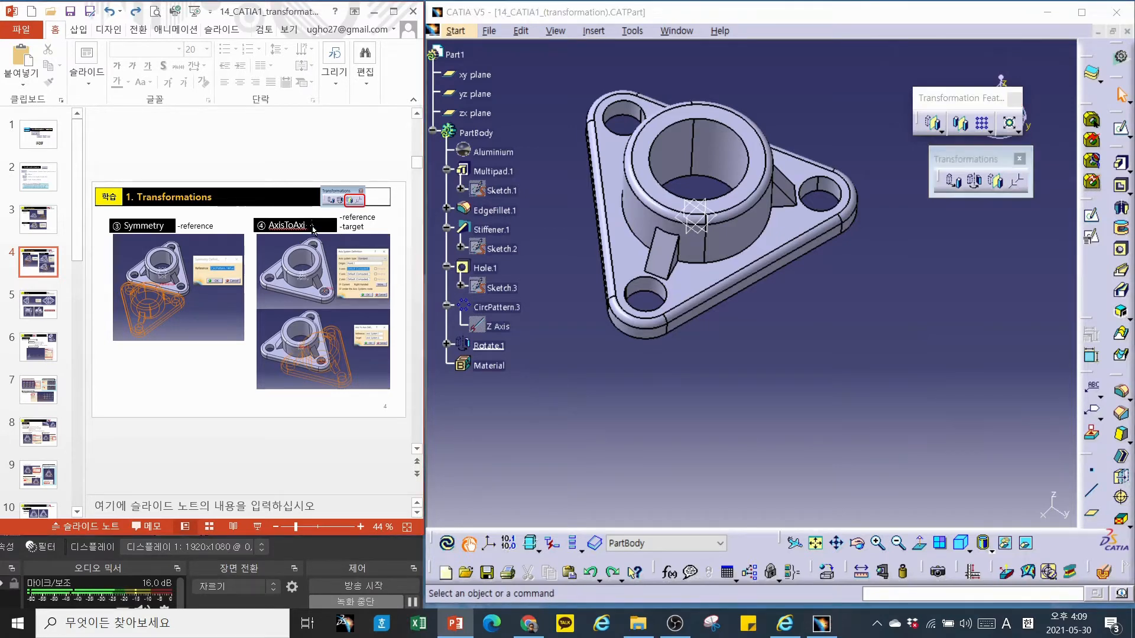
Switch to PowerPoint, correct slide 4's fourth heading to AxisToAxis, and return to the side-by-side layout with CATIA.
click(393, 11)
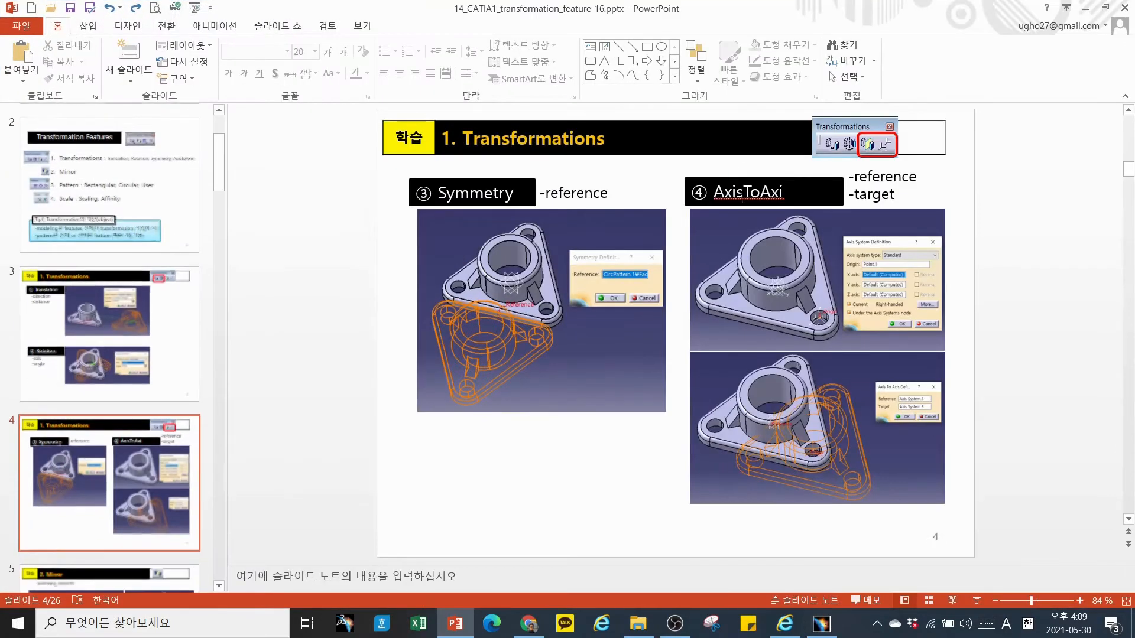
click(799, 197)
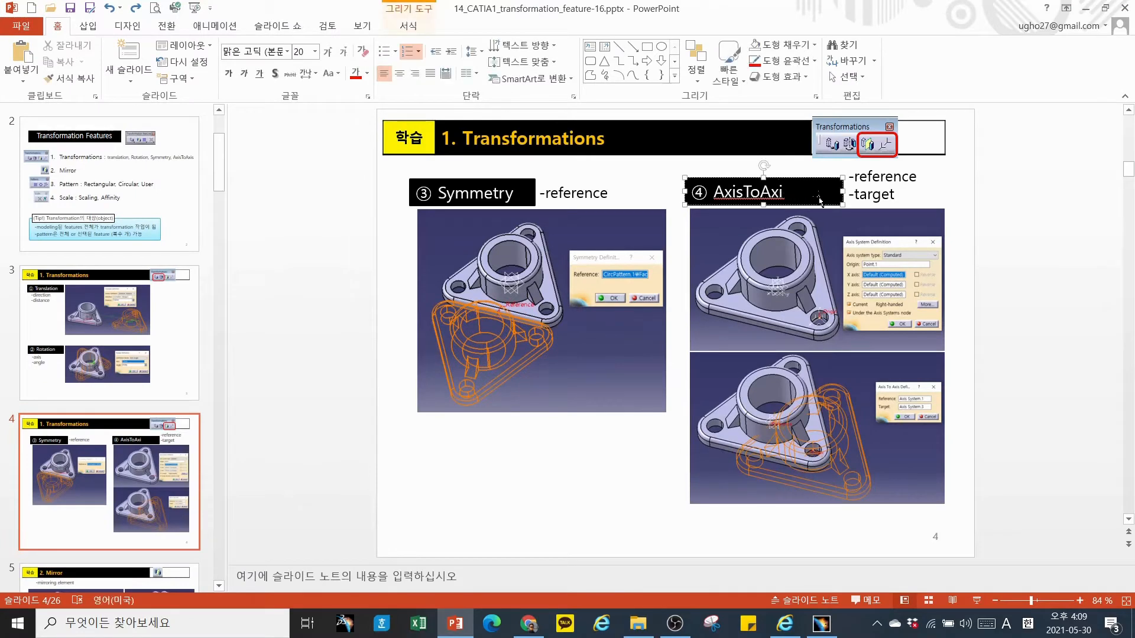
text(s)
click(571, 494)
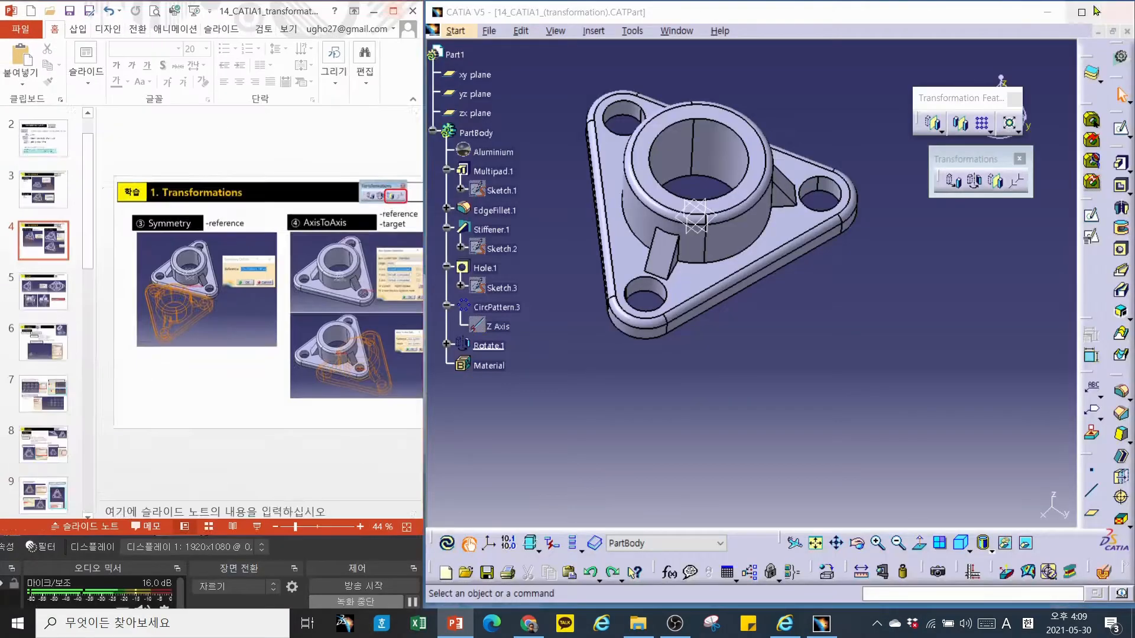
click(1105, 8)
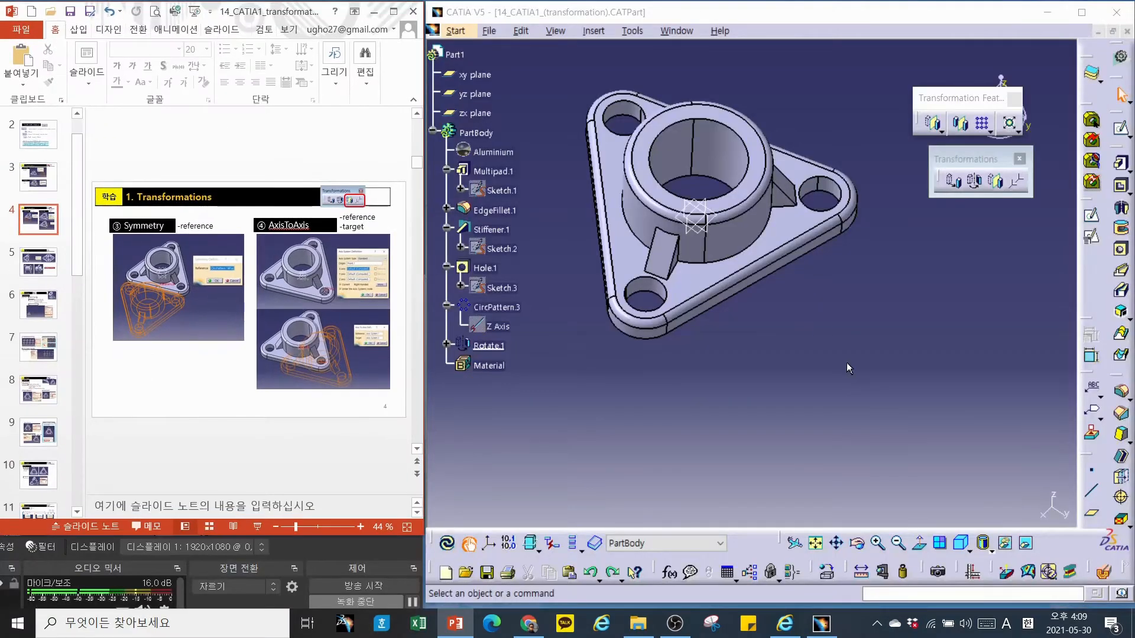
Undo the last two deletions so that Point.2 and Axis System.4 are back in the tree.
middle_drag(846, 363, 818, 397)
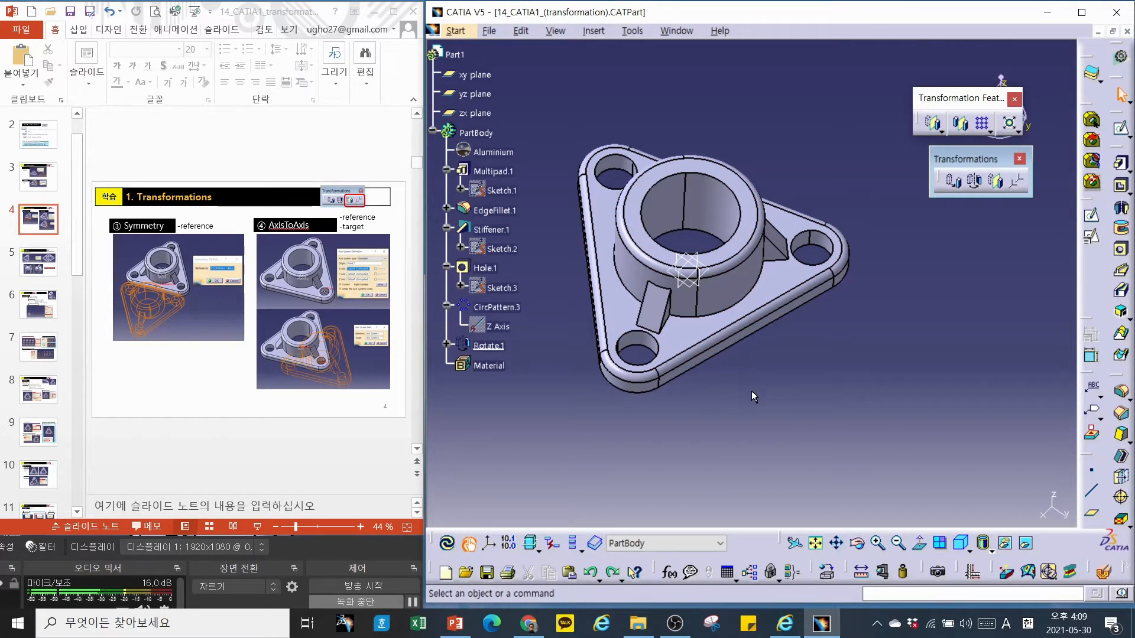
key(ctrl+z)
key(ctrl+z)
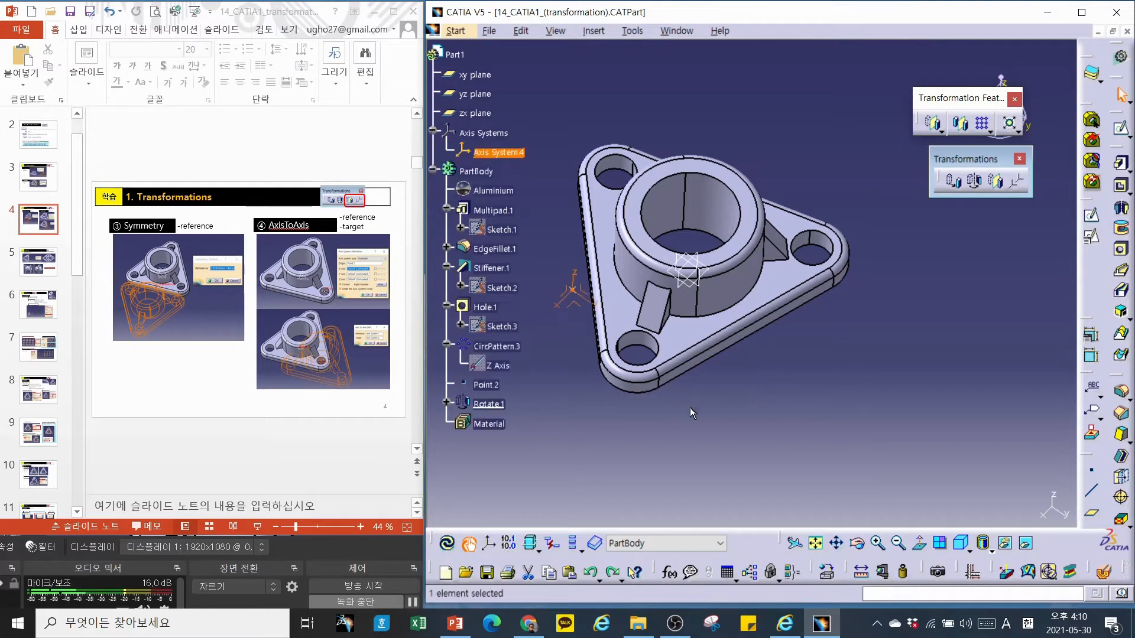
Delete the Rotate.1 feature from PartBody together with its aggregated elements.
click(483, 406)
key(Delete)
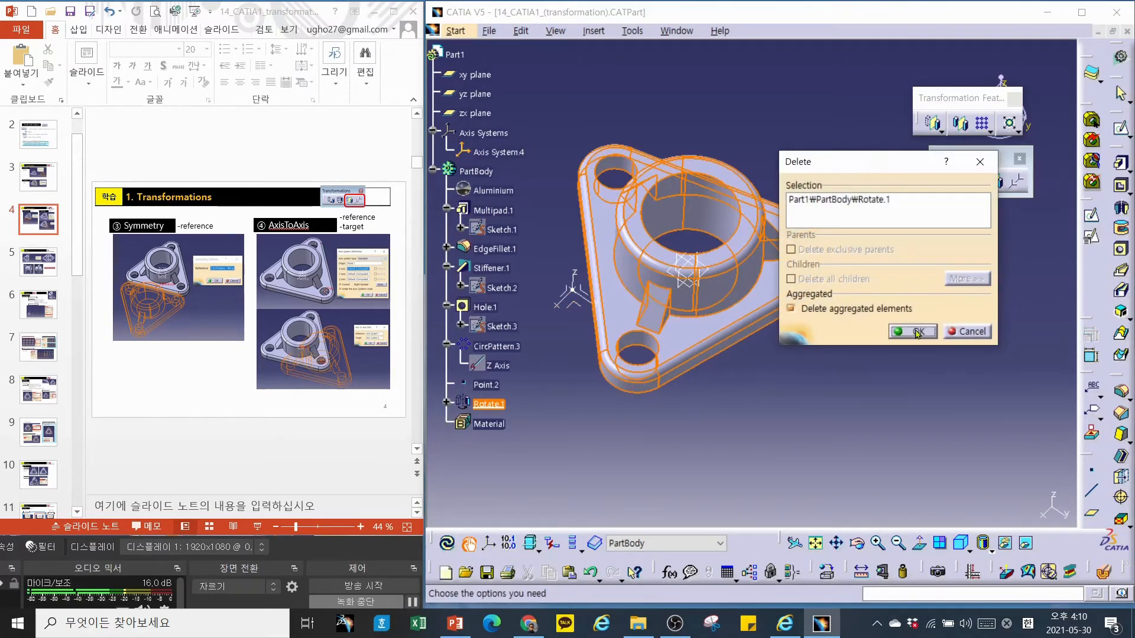
click(917, 333)
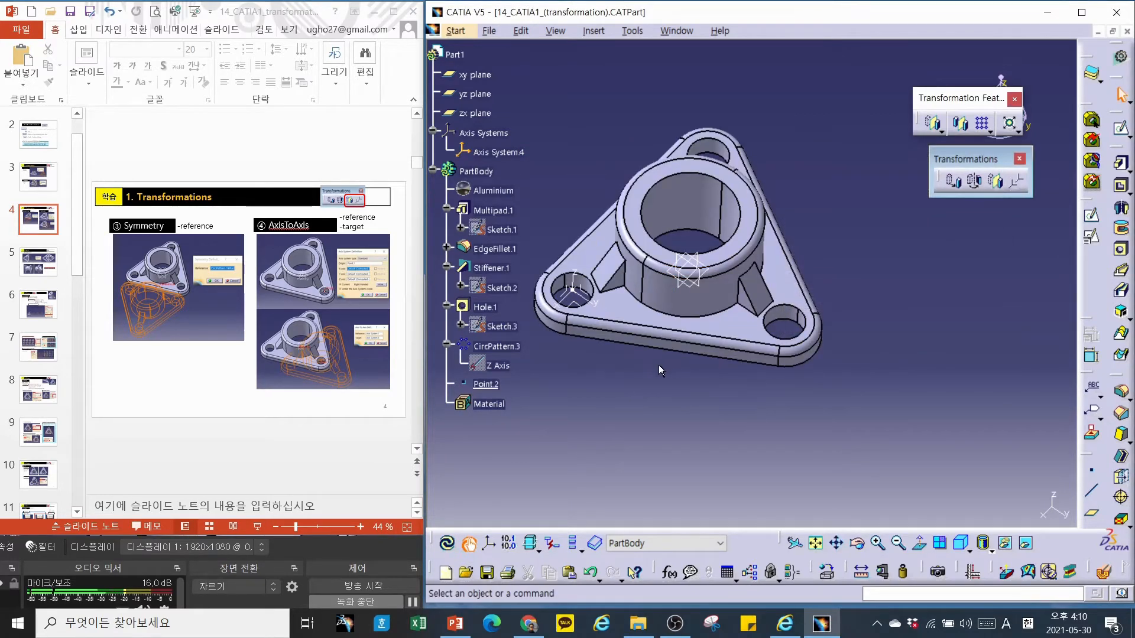
Delete Point.2 together with all its children, including Axis System.4.
click(485, 384)
key(Delete)
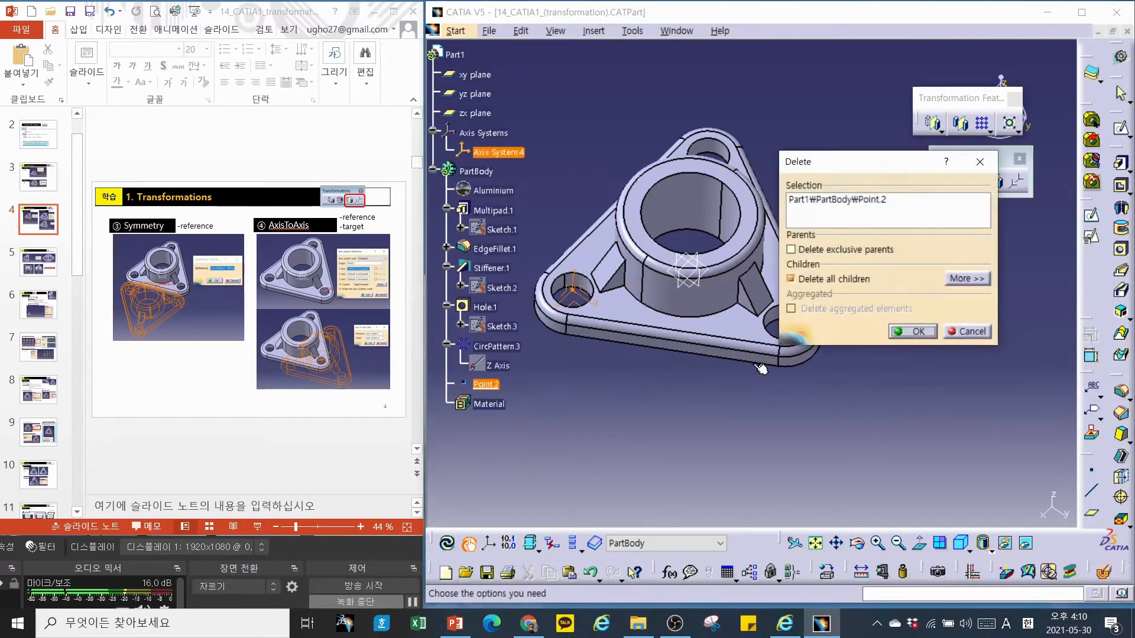
click(913, 331)
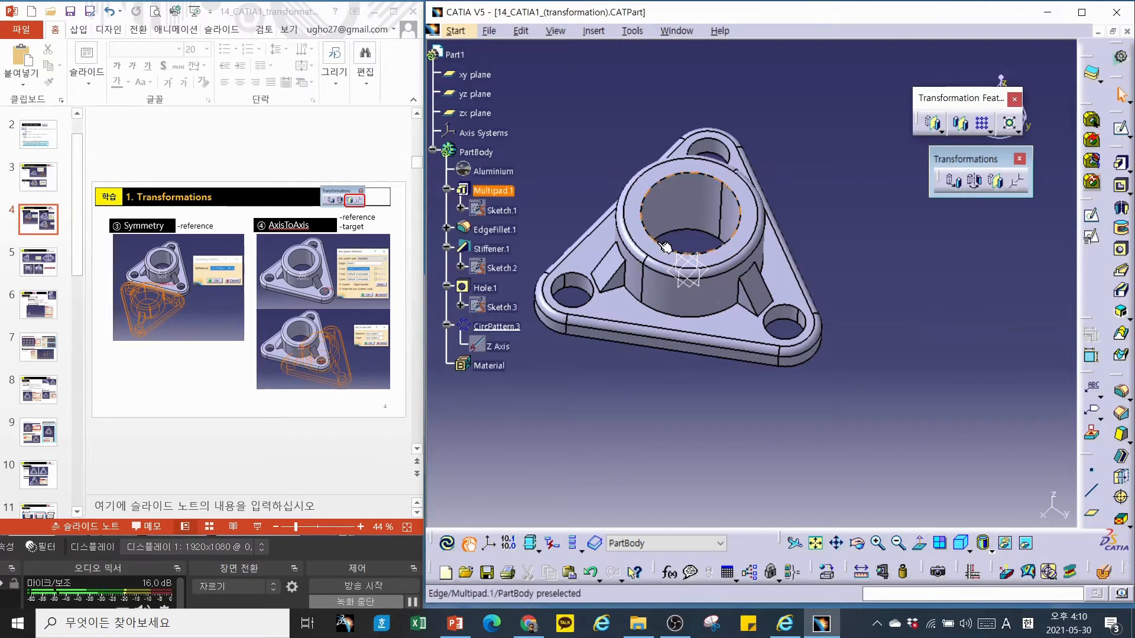
Maximize the CATIA window and create a standard axis system with its origin at the stiffener's foot vertex CircPattern.3\Vertex.2.
middle_drag(722, 392, 762, 389)
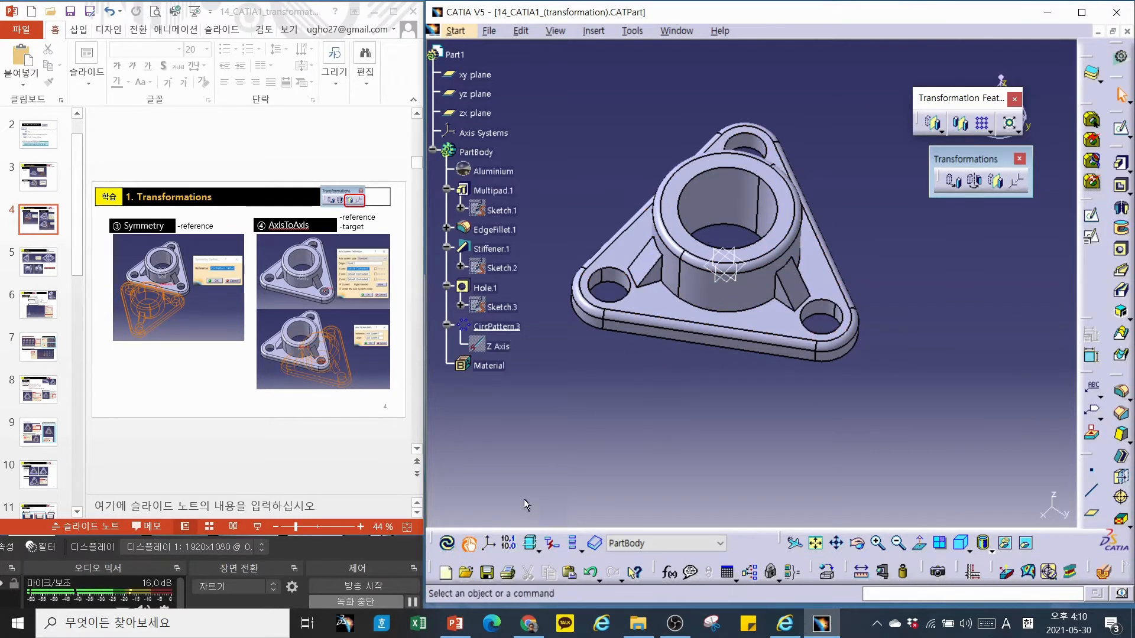
click(1081, 12)
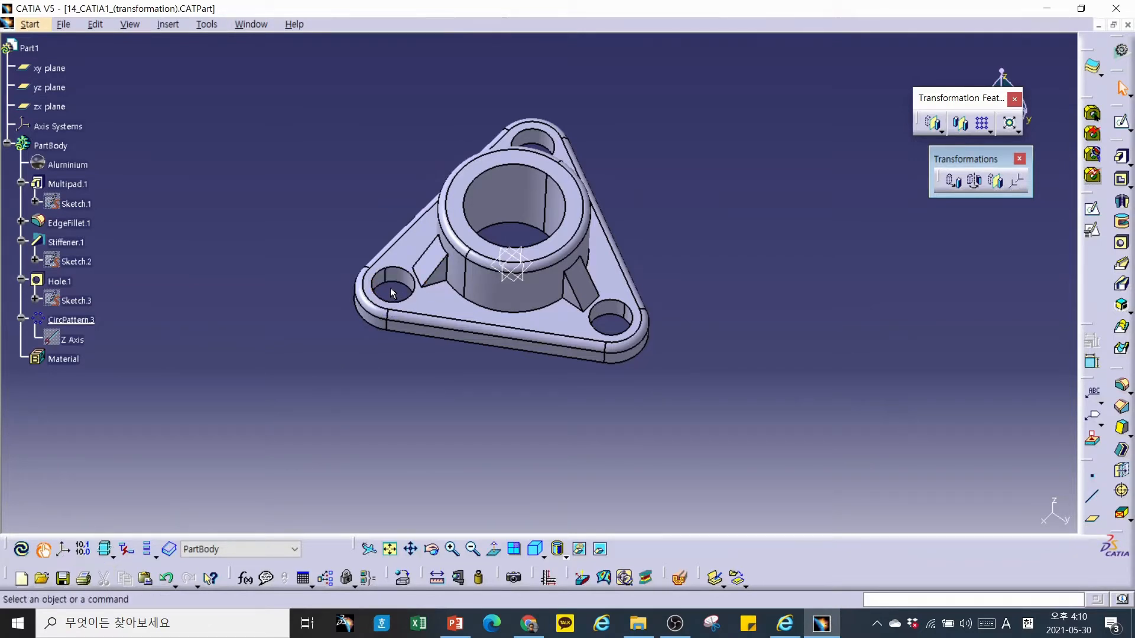
click(107, 546)
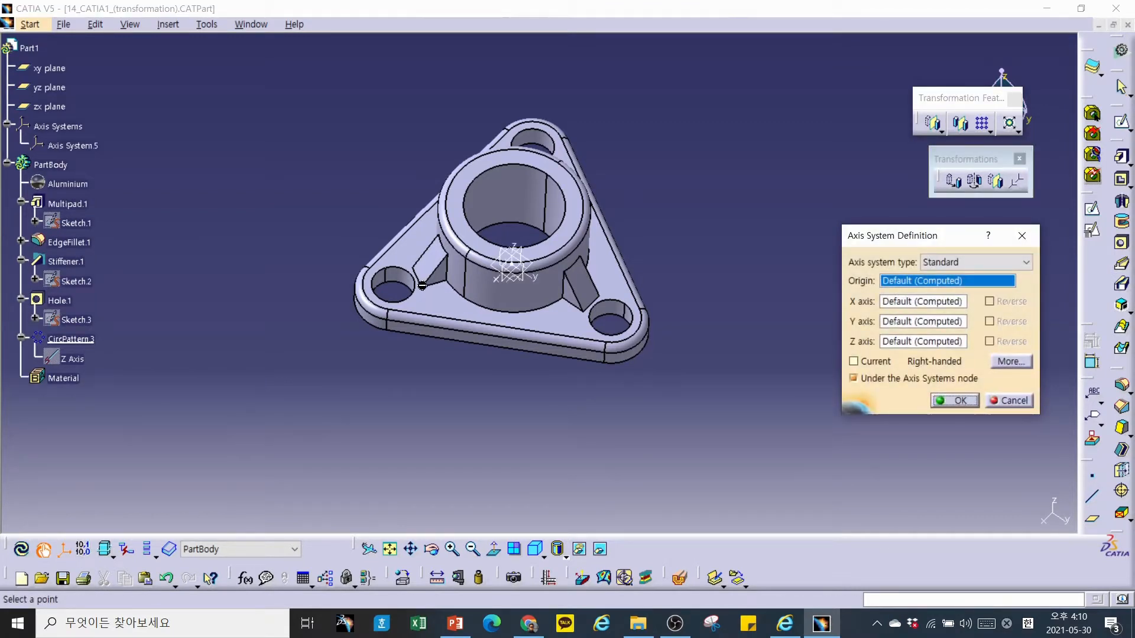
click(423, 284)
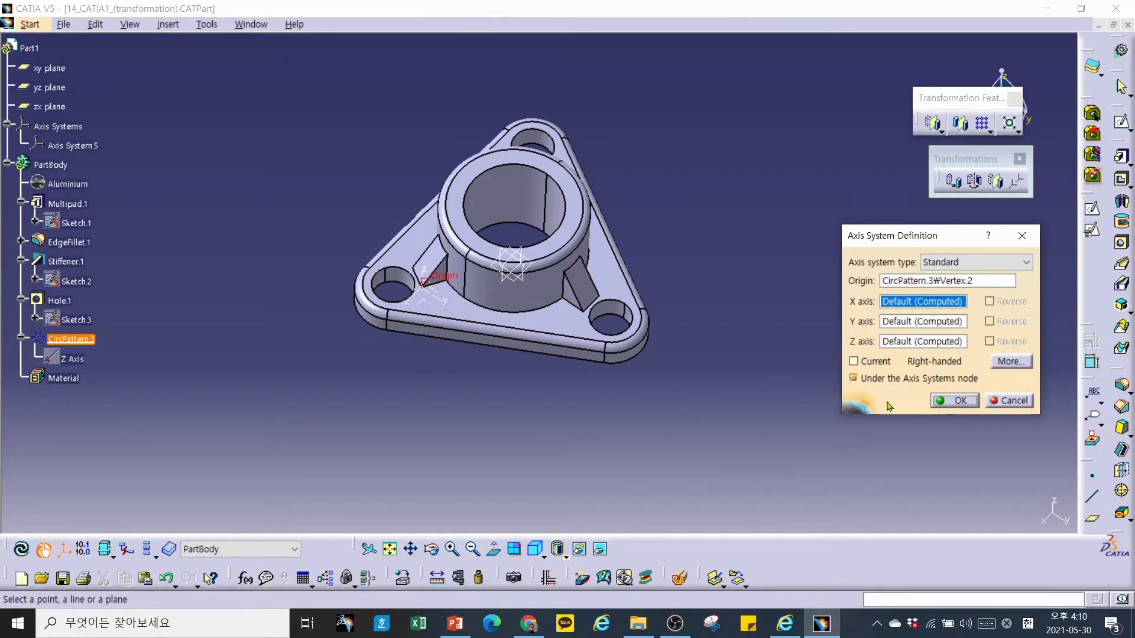
click(956, 401)
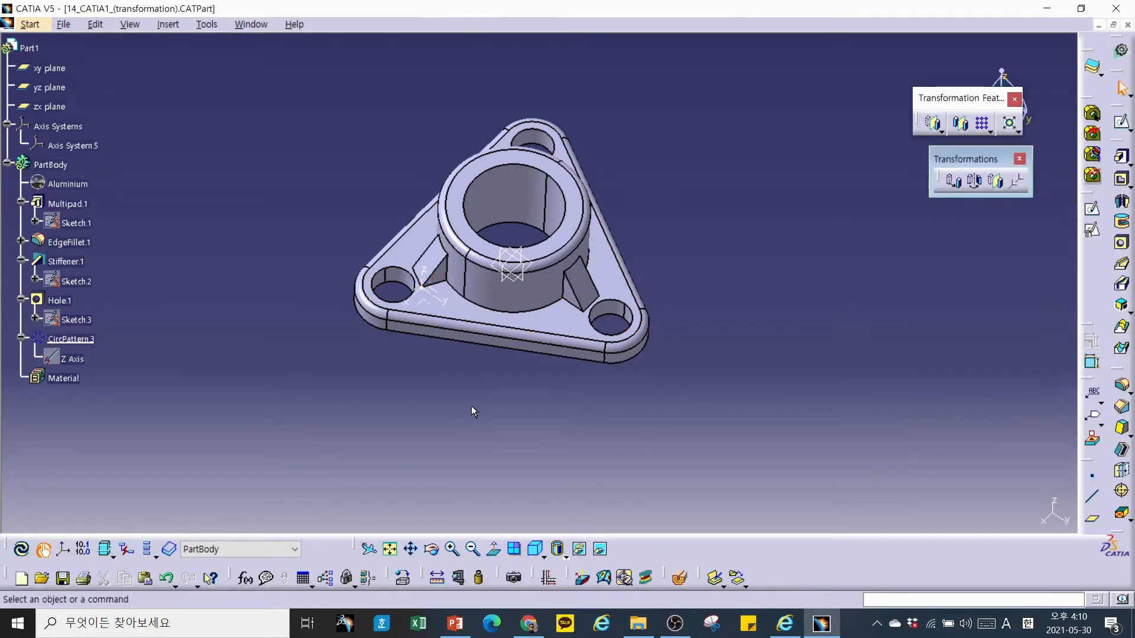
Create a Circle / Sphere / Ellipse center point from the top edge of the flange hole created by Hole.1.
click(624, 304)
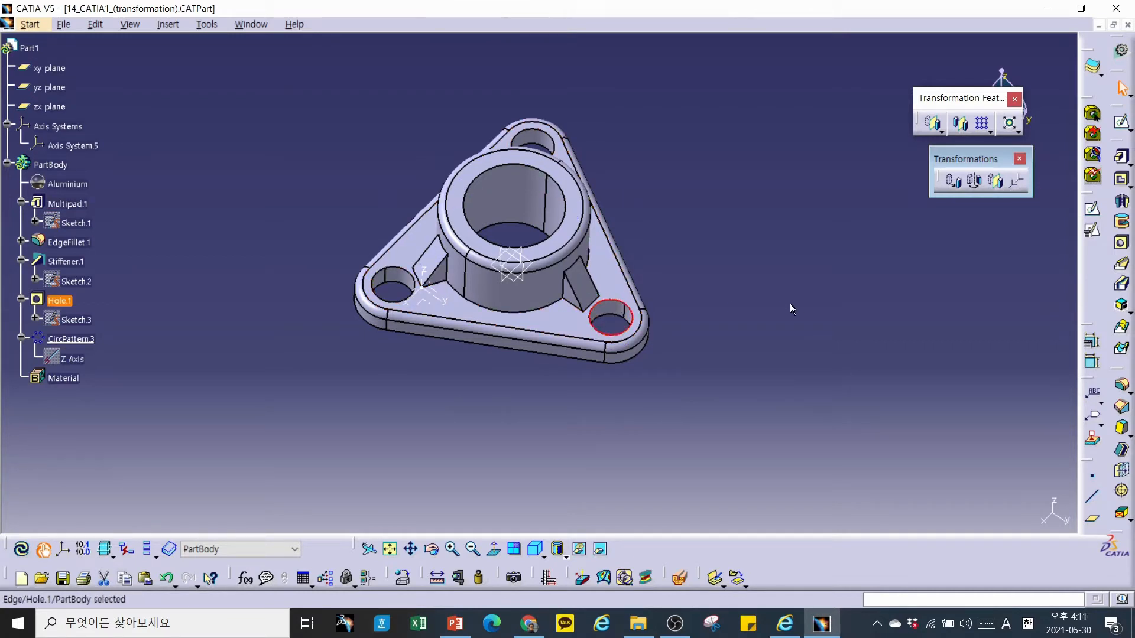
click(1093, 476)
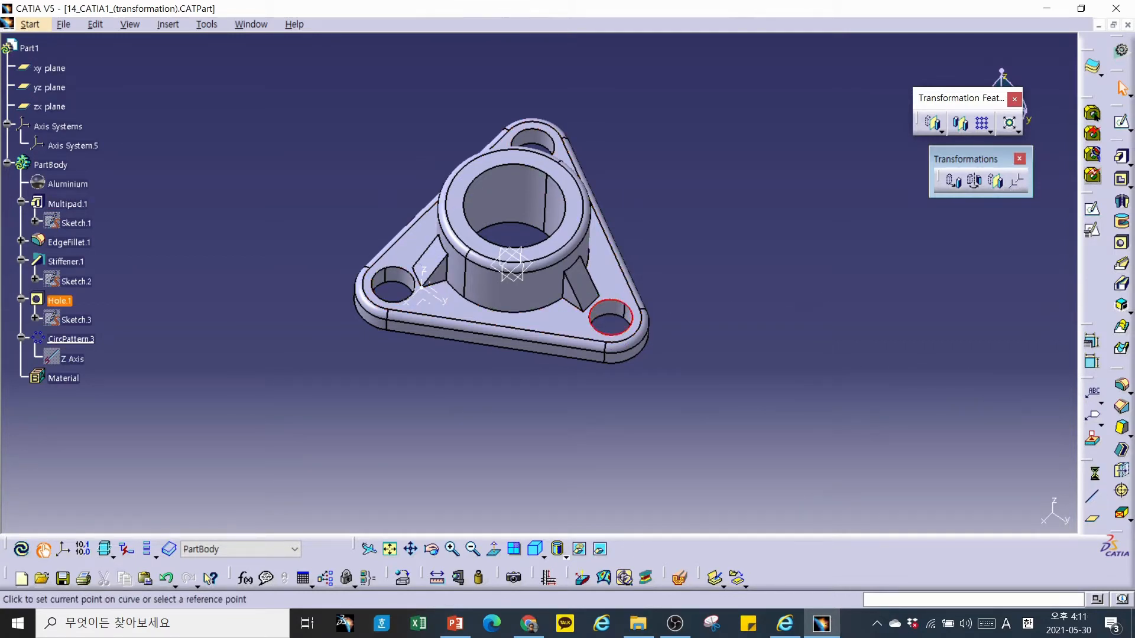
click(911, 126)
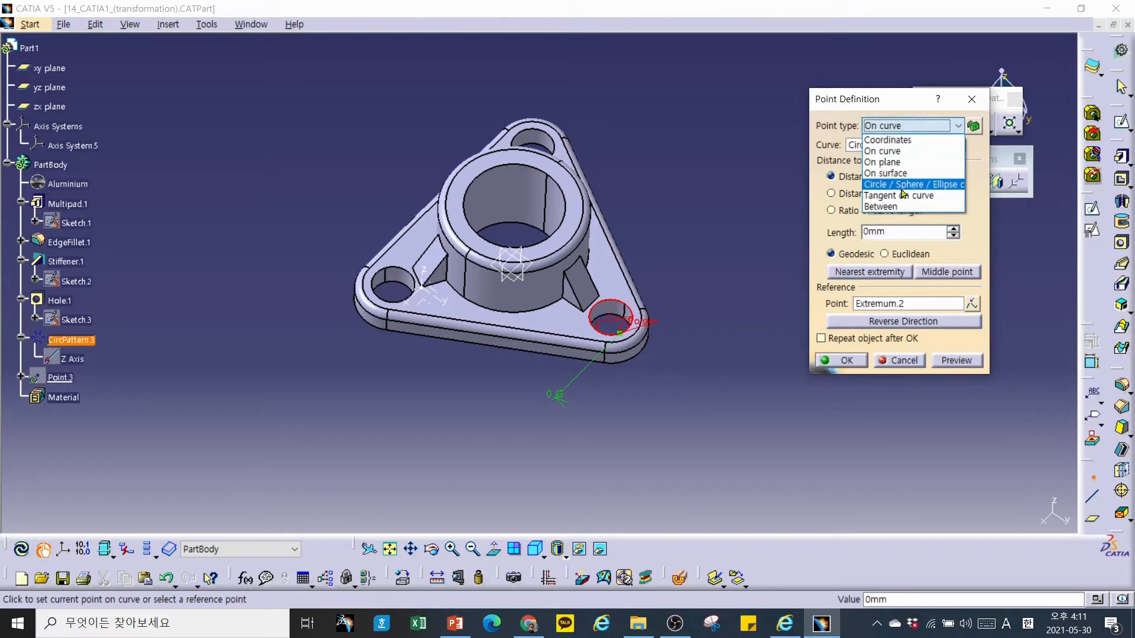
click(905, 182)
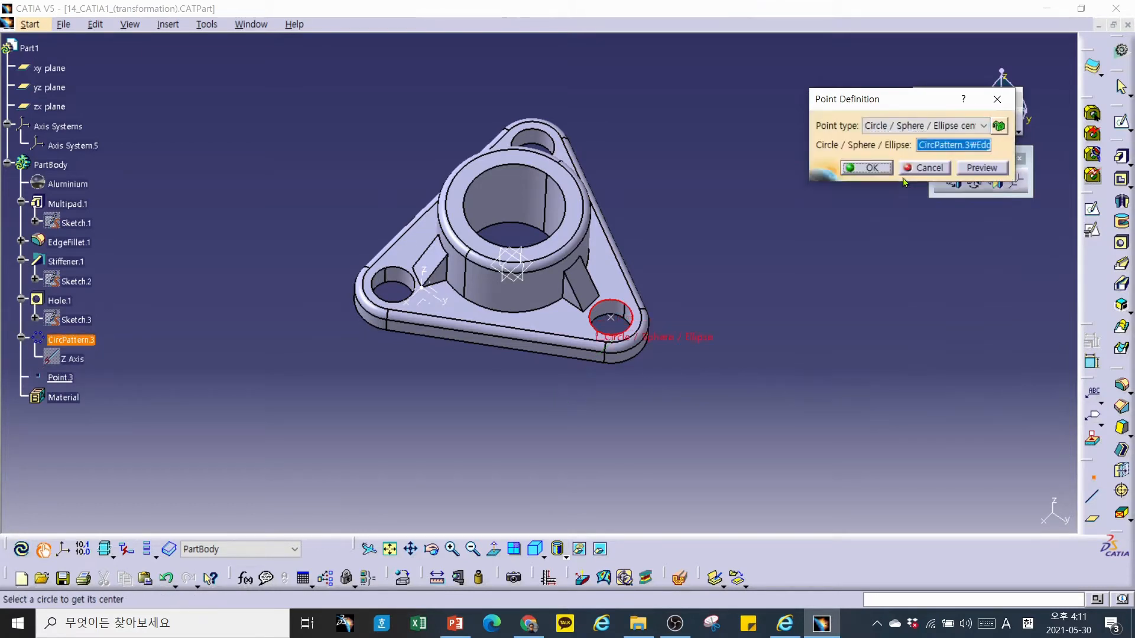
click(869, 169)
Create one standard axis system at the hole's centre point and another at the default computed origin.
click(613, 320)
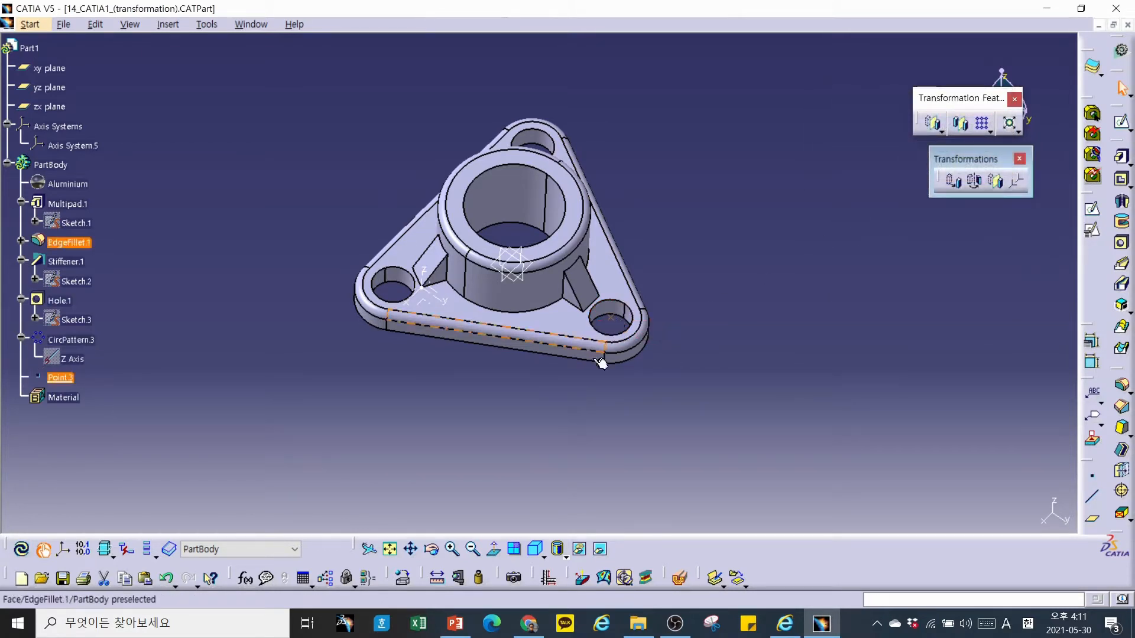
click(59, 551)
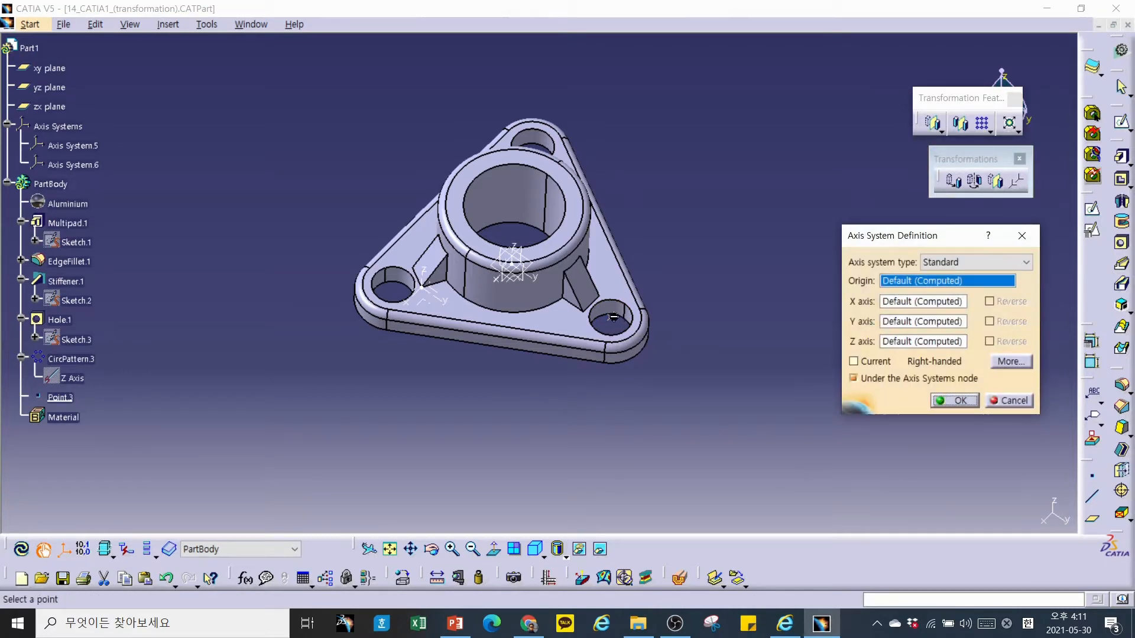
click(612, 318)
click(954, 400)
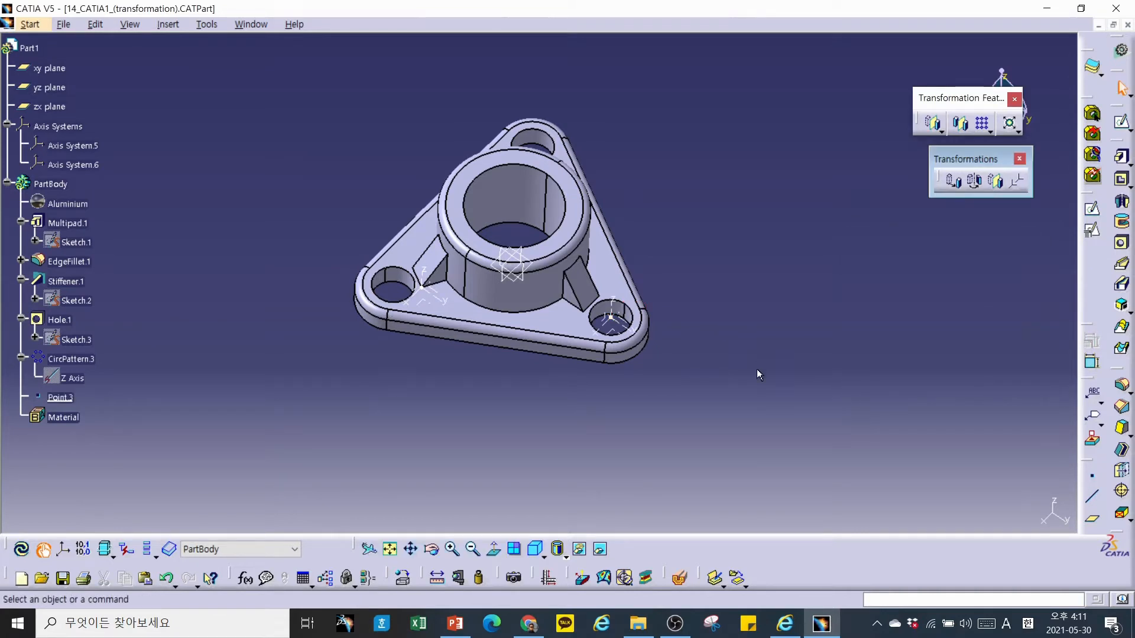
click(63, 549)
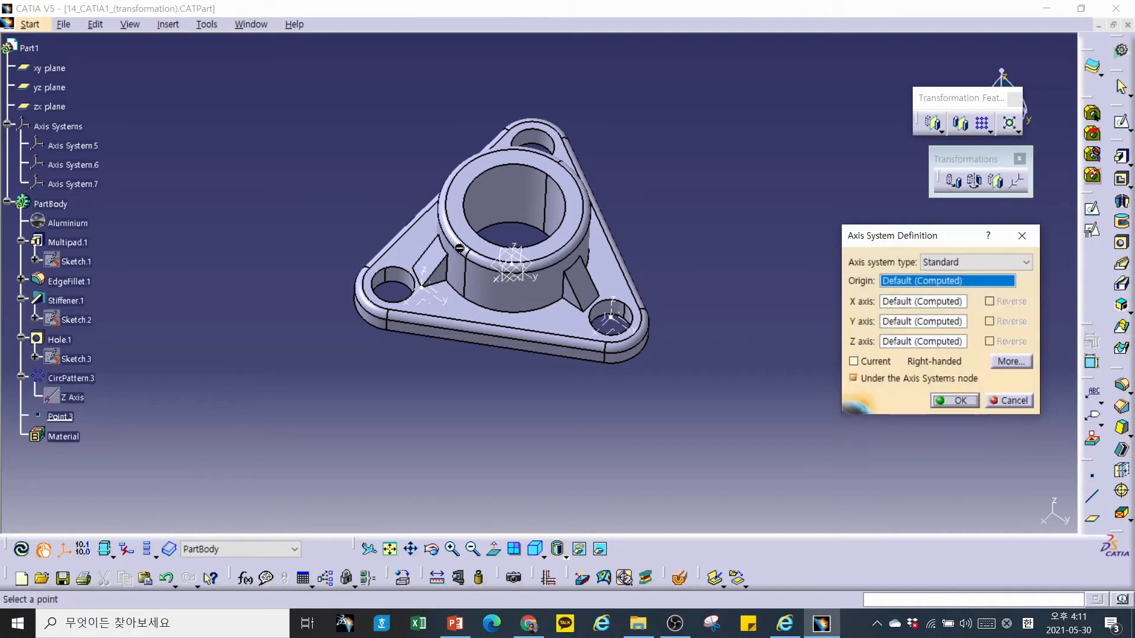
click(962, 403)
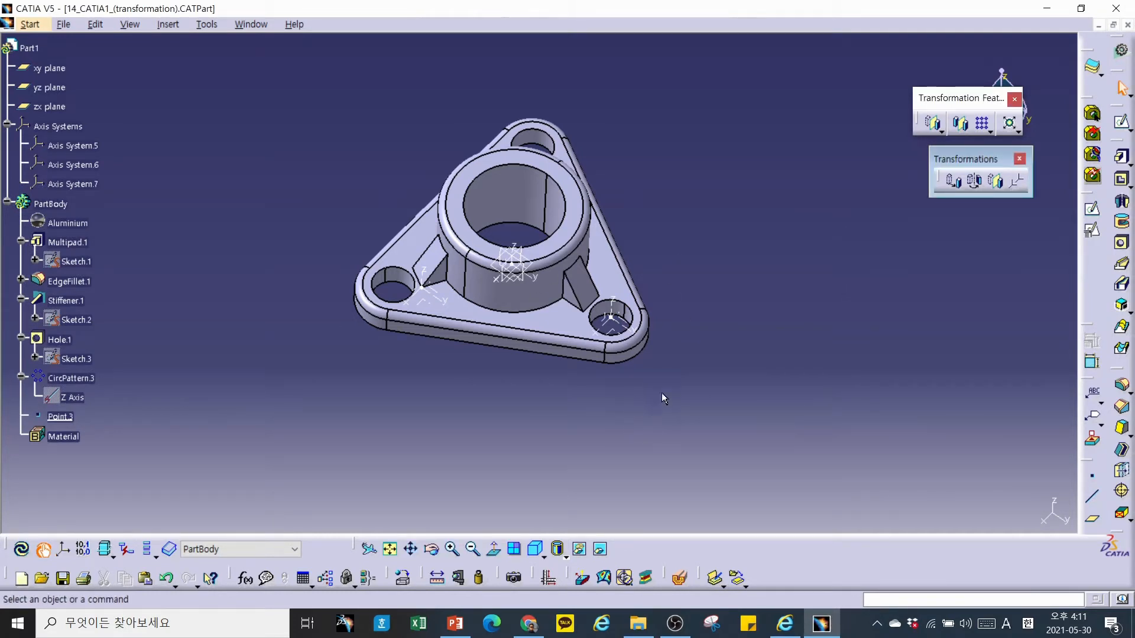
Move the flange body with an Axis To Axis transformation from Axis System.7 at the origin to Axis System.6 at the hole.
middle_drag(772, 321, 694, 328)
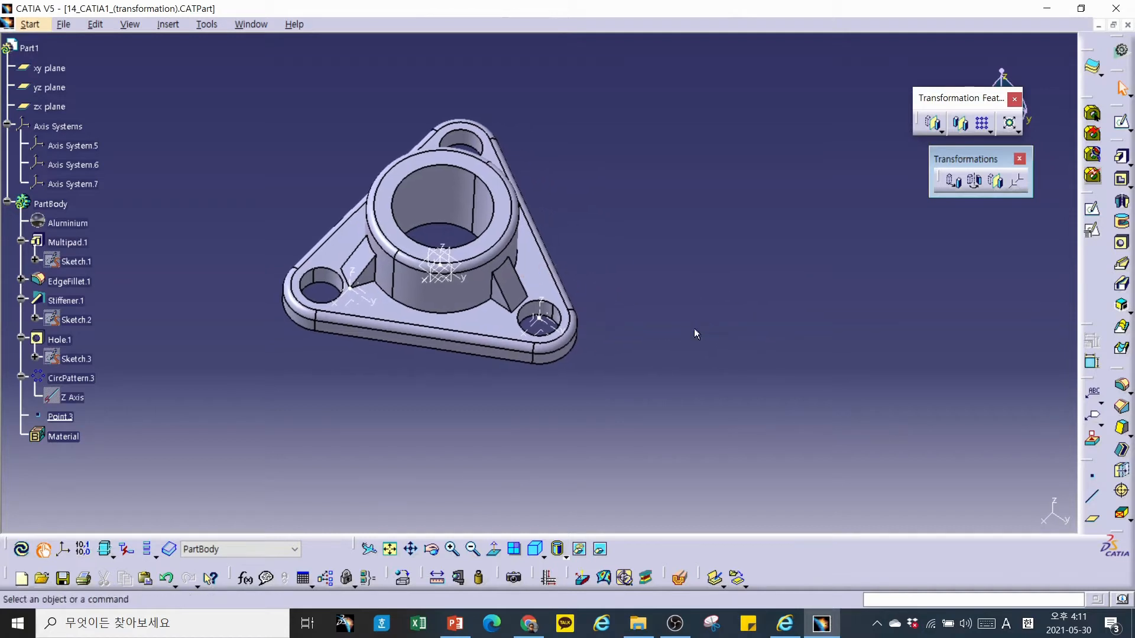
click(1019, 181)
click(618, 349)
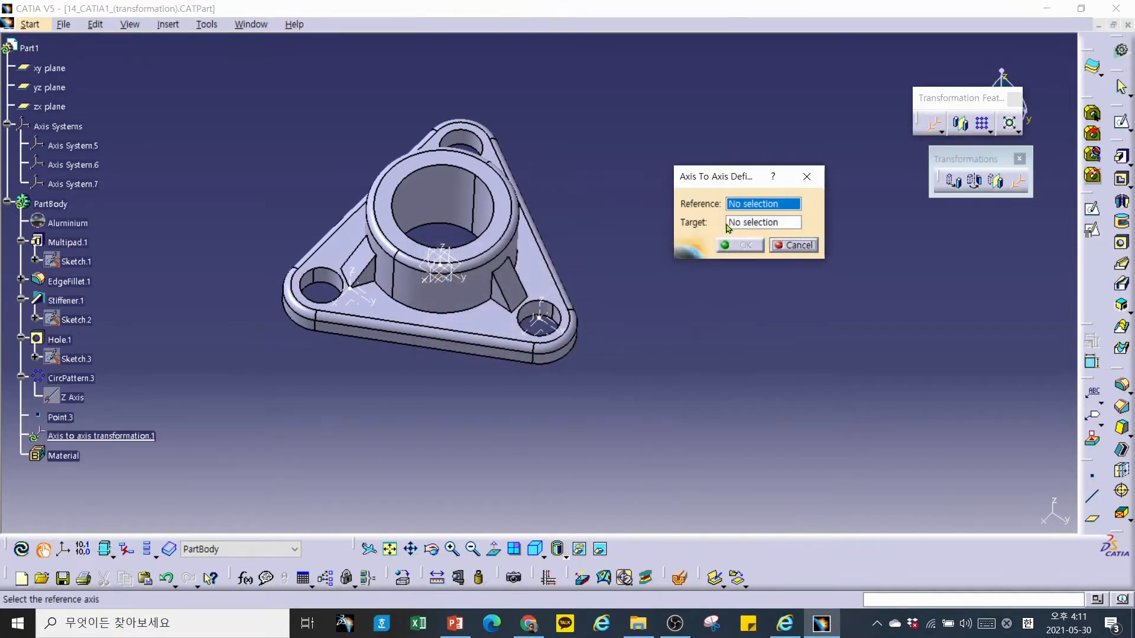
click(441, 265)
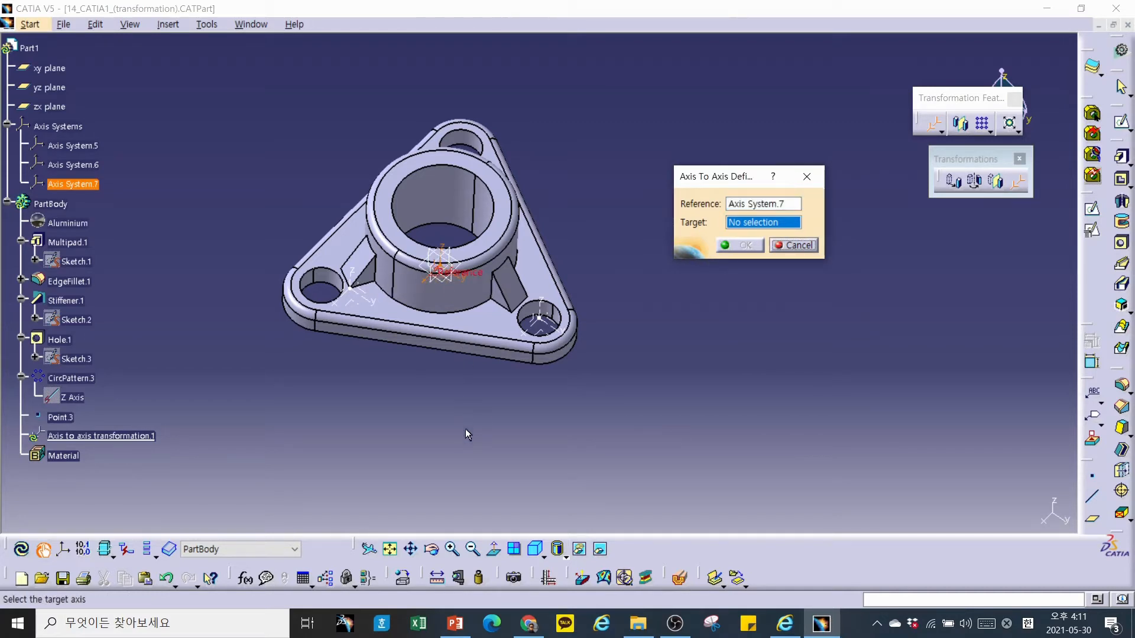
click(358, 293)
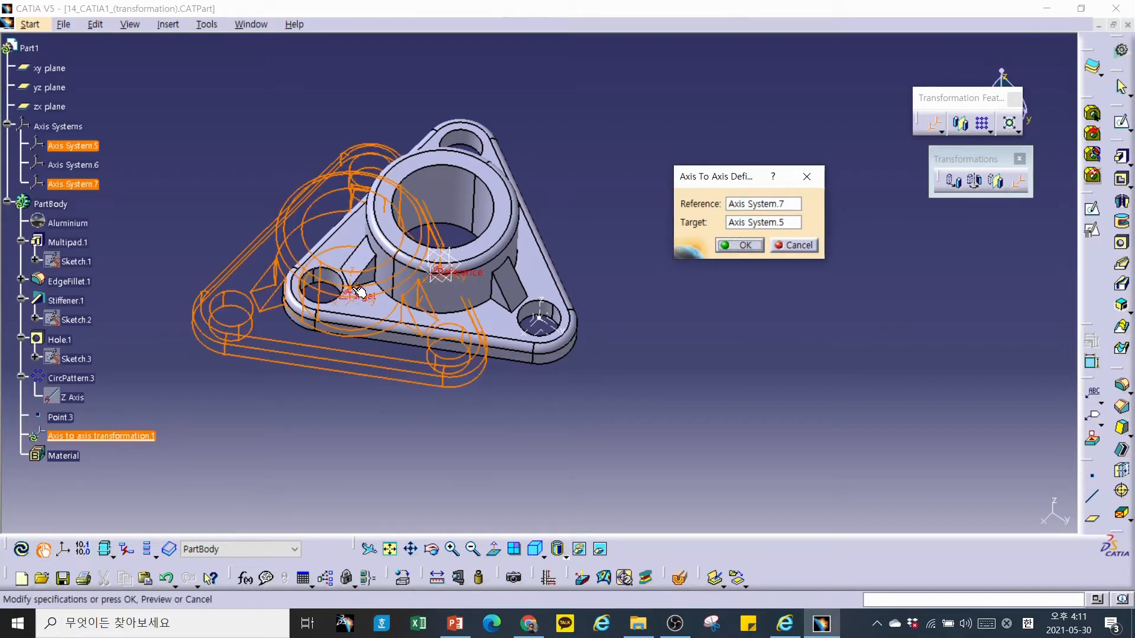
click(770, 222)
click(541, 320)
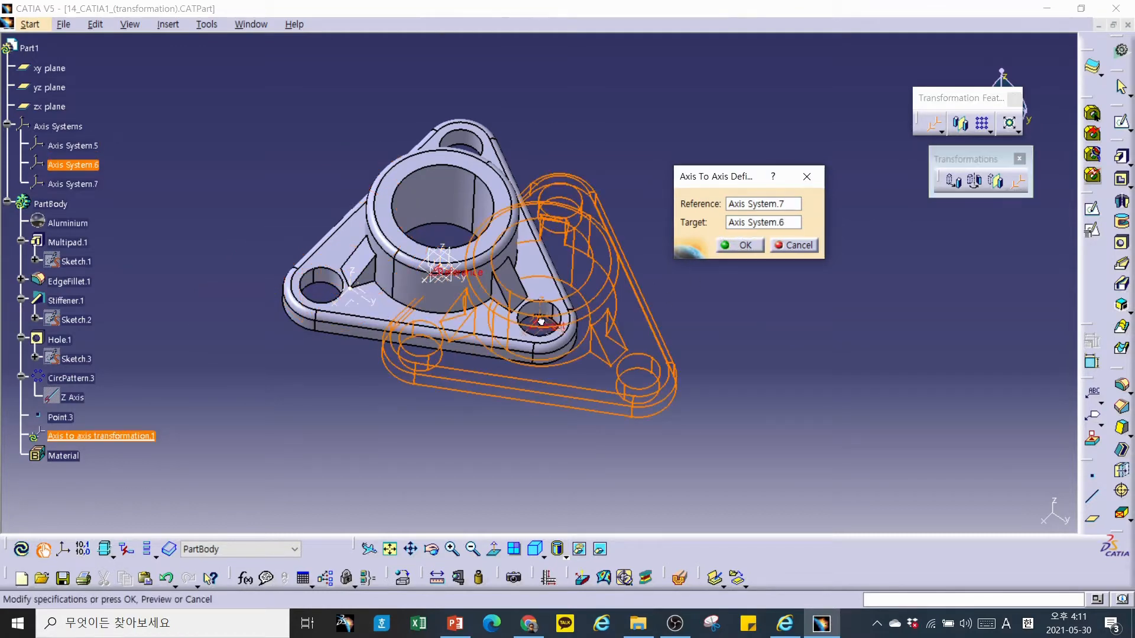
click(745, 246)
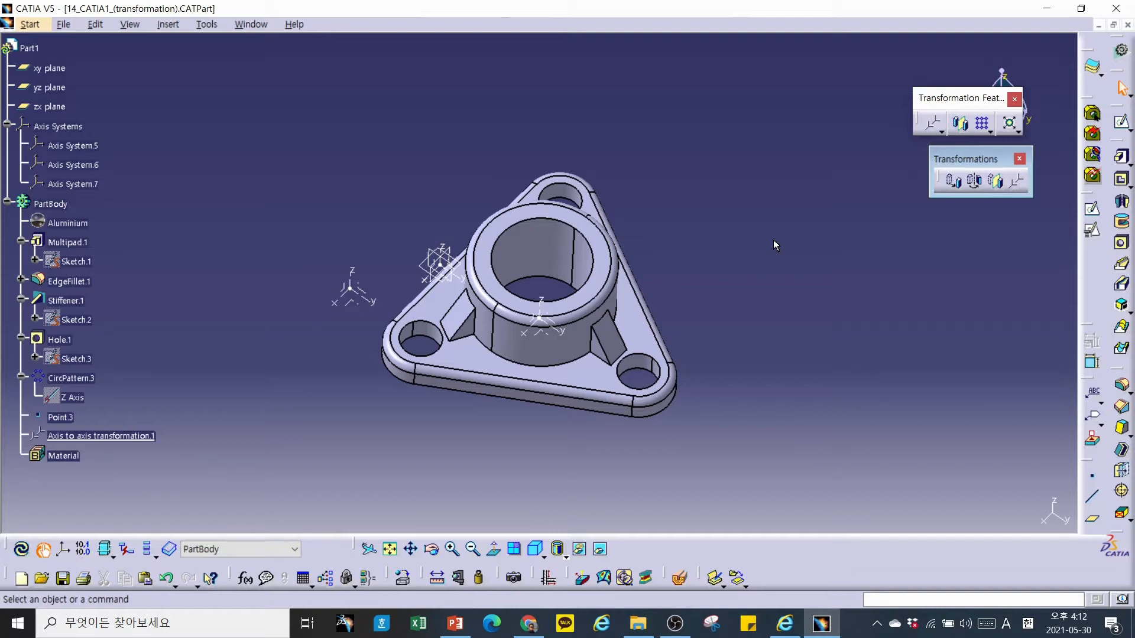
Restore the CATIA window beside PowerPoint and advance the presentation to slide 5 on Mirror.
click(1082, 8)
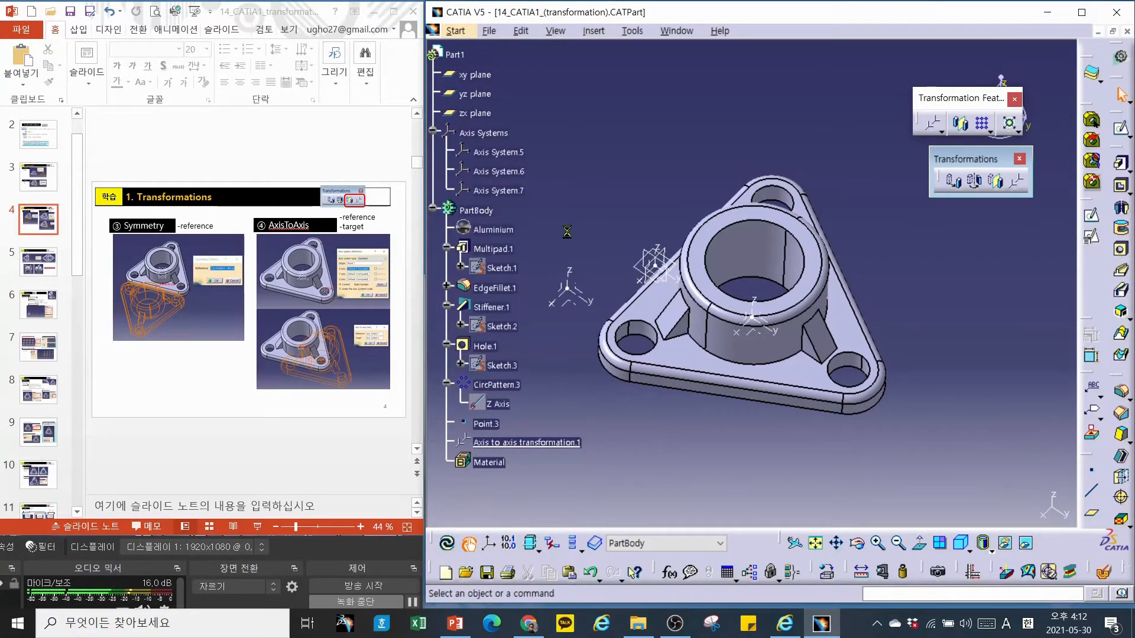
click(328, 457)
scroll(328, 452, down, 1)
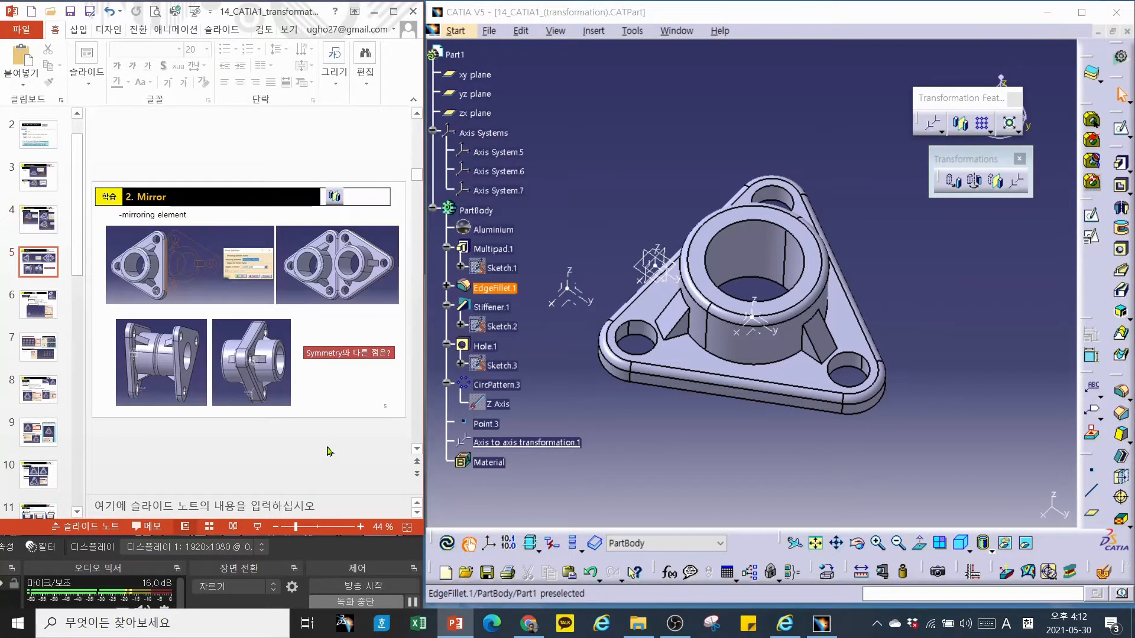
Dock the Transformations toolbar and mirror the current solid about the flat side face of the triangular base.
middle_drag(716, 445, 717, 401)
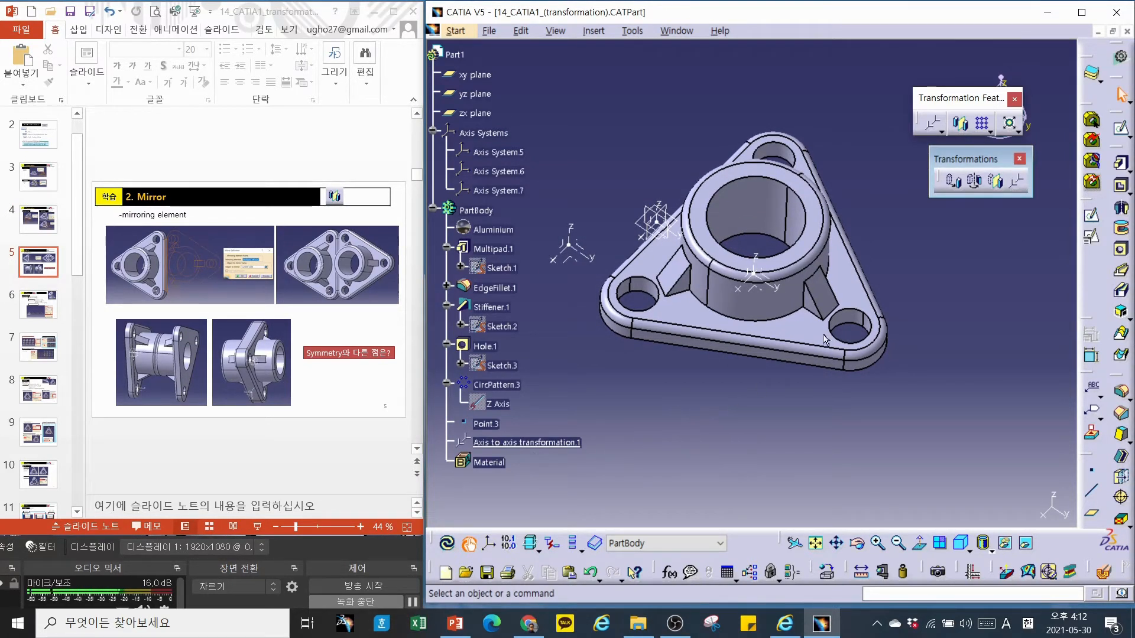
double_click(1003, 158)
click(960, 123)
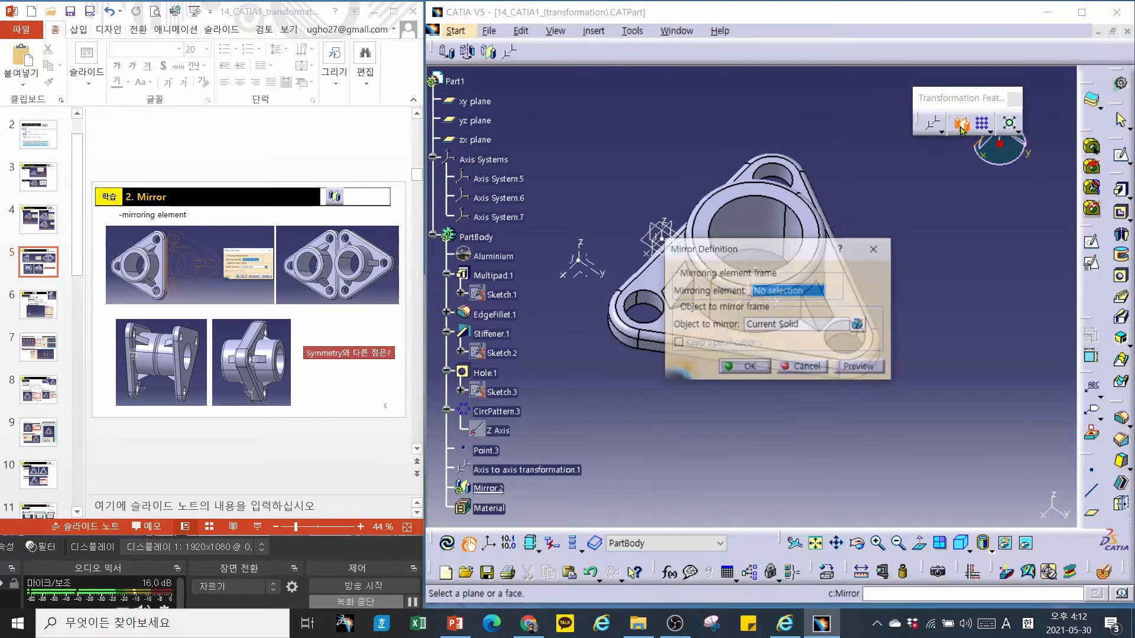
drag(784, 253, 950, 265)
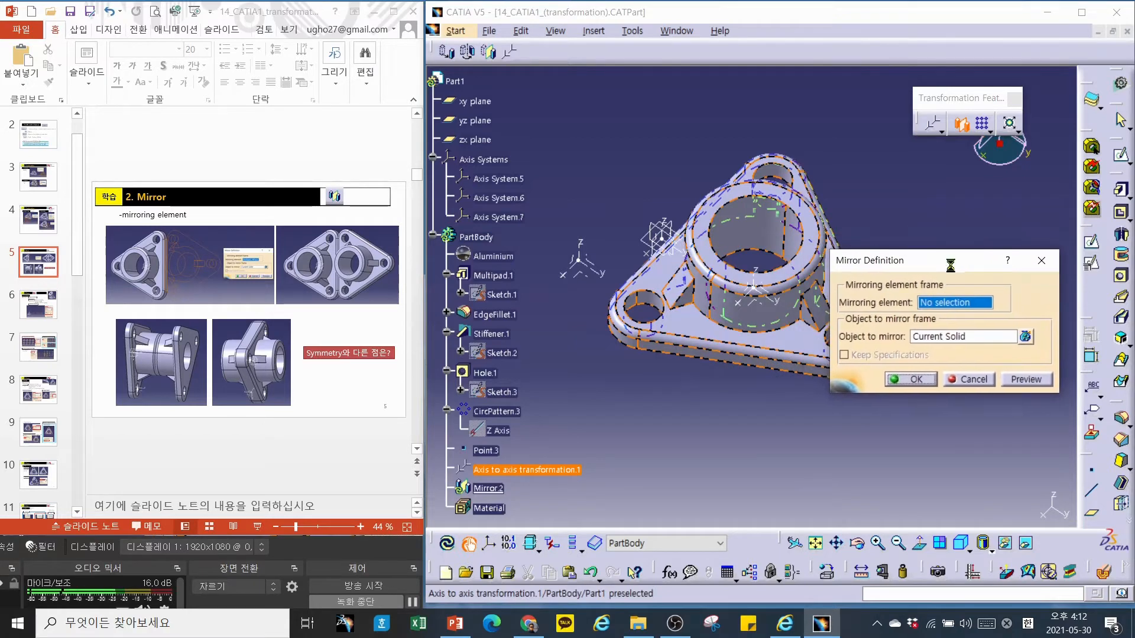
middle_drag(743, 447, 686, 418)
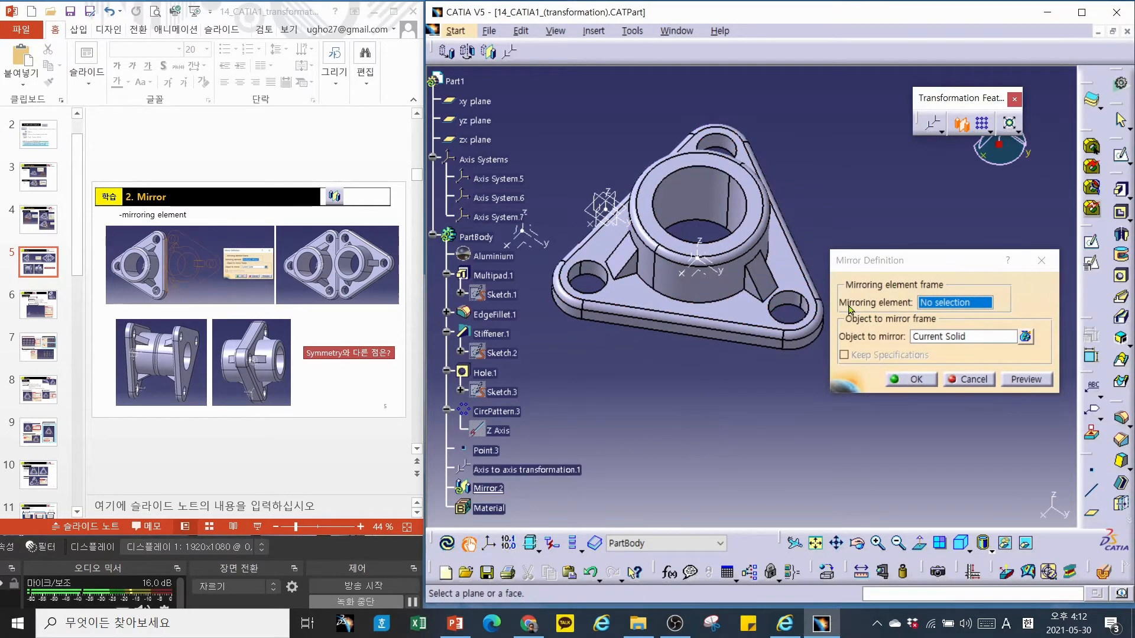
click(705, 338)
middle_drag(820, 447, 815, 421)
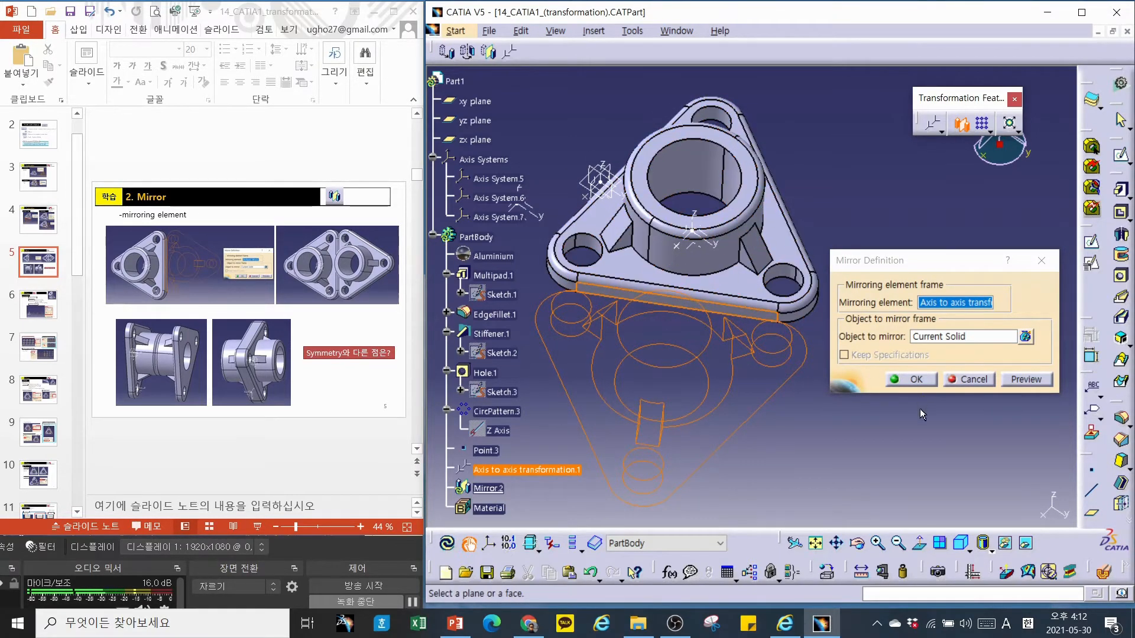
click(1017, 372)
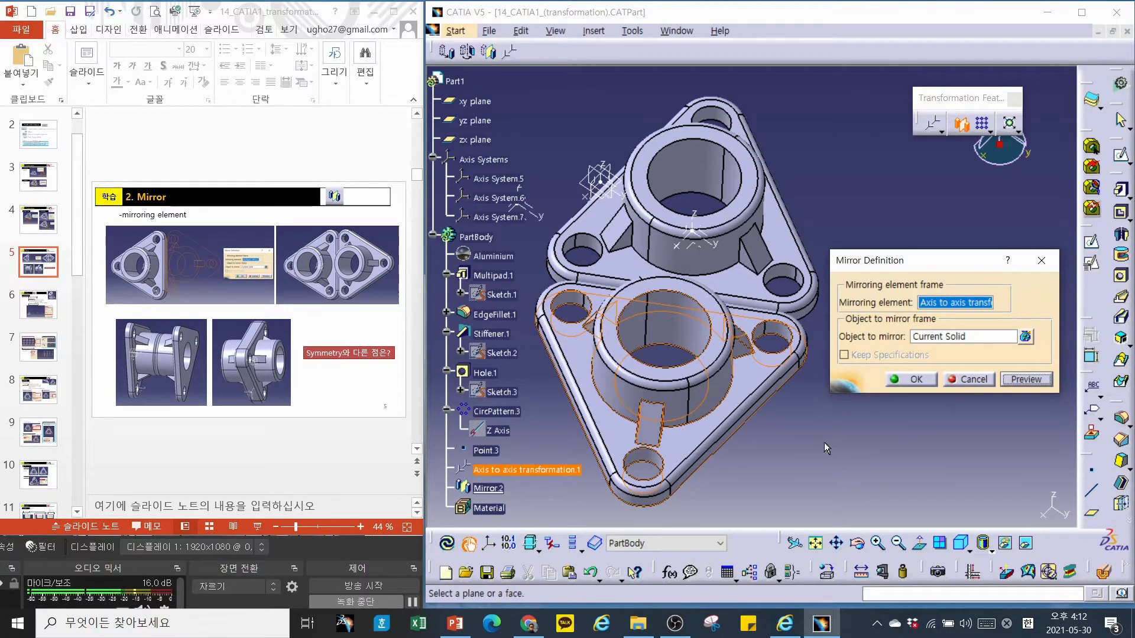
click(942, 133)
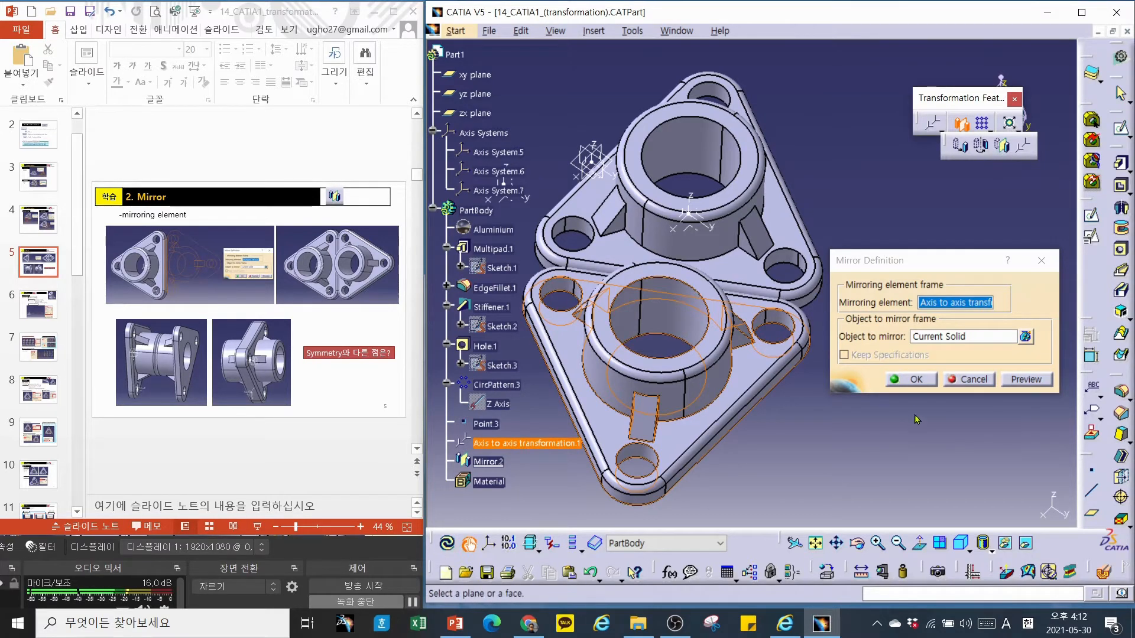
click(924, 383)
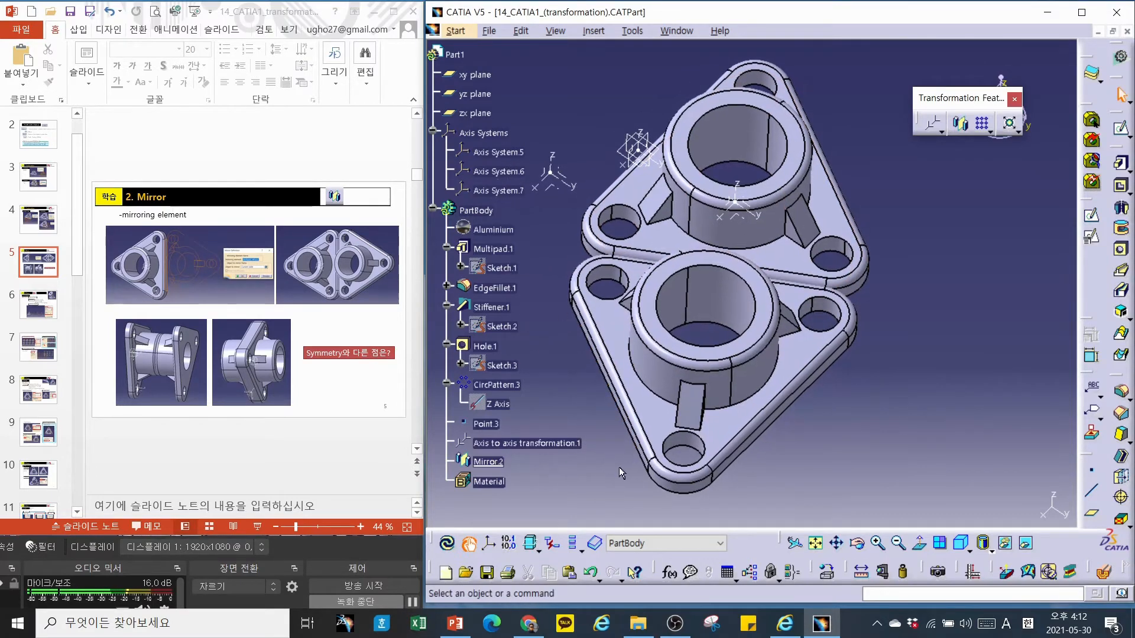
Mirror the current solid about the top annular face of the cylindrical boss.
middle_drag(698, 486, 879, 461)
middle_drag(649, 465, 811, 431)
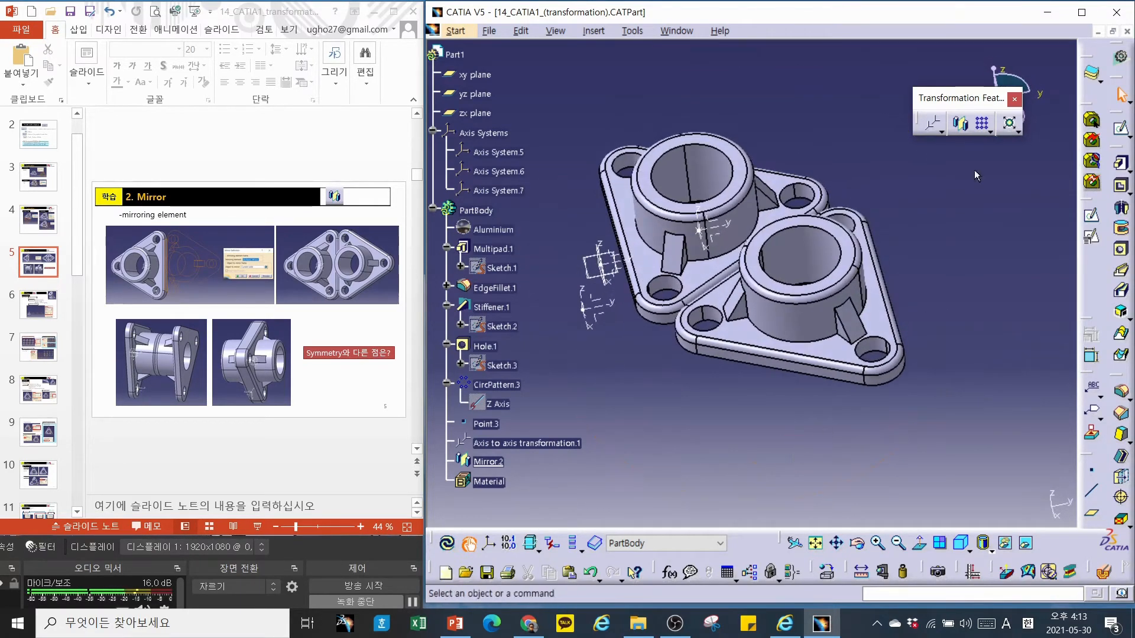
click(959, 123)
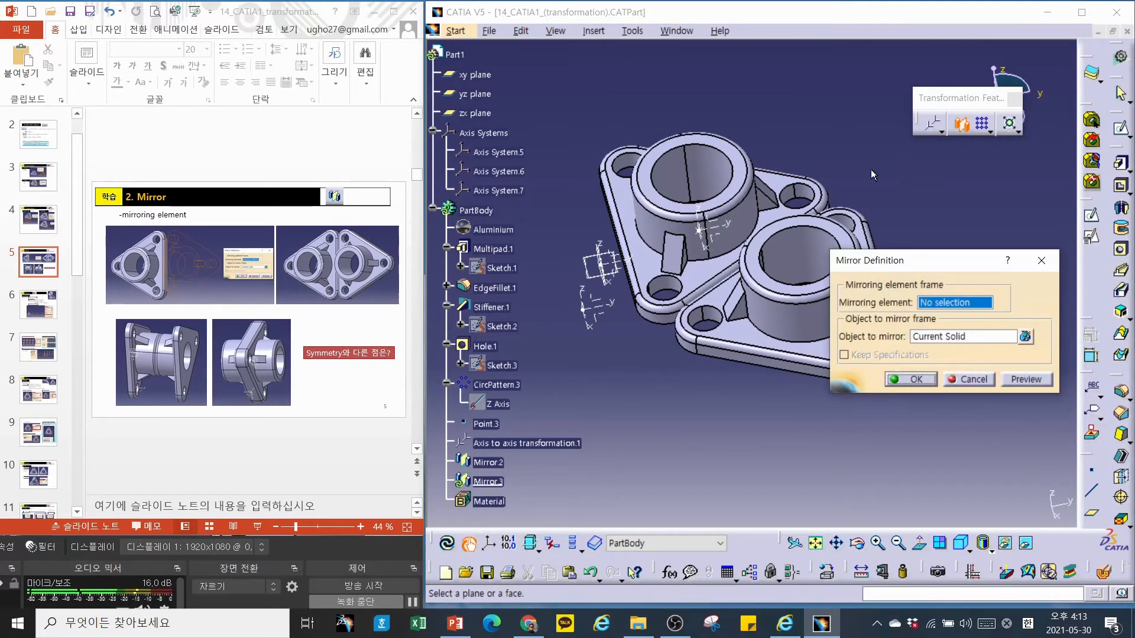
click(742, 172)
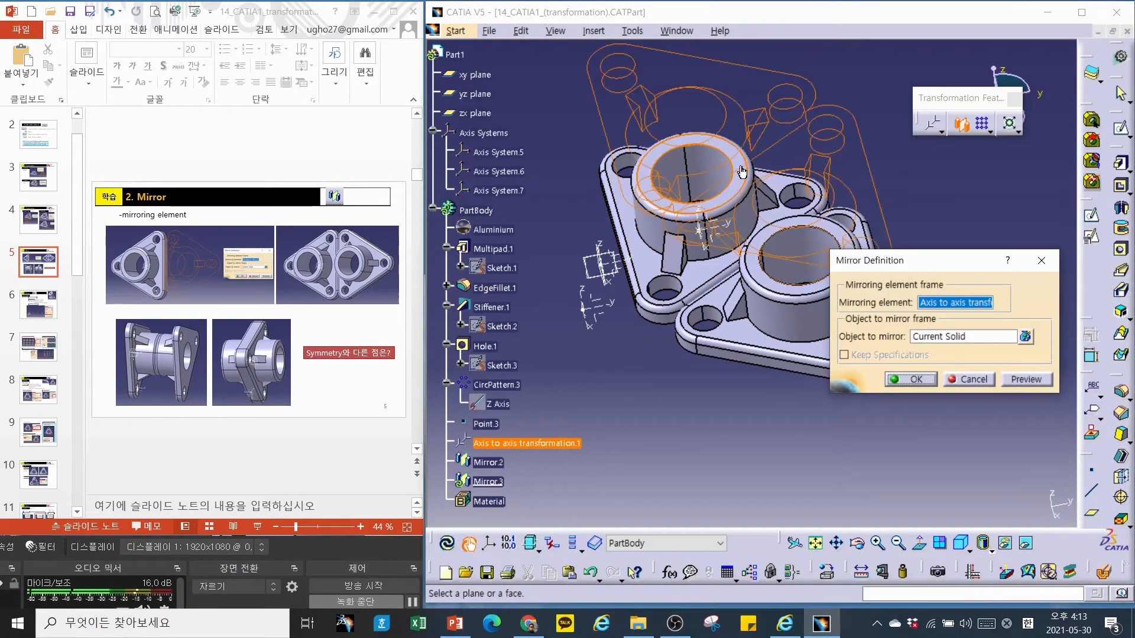
click(930, 382)
middle_drag(841, 398, 916, 434)
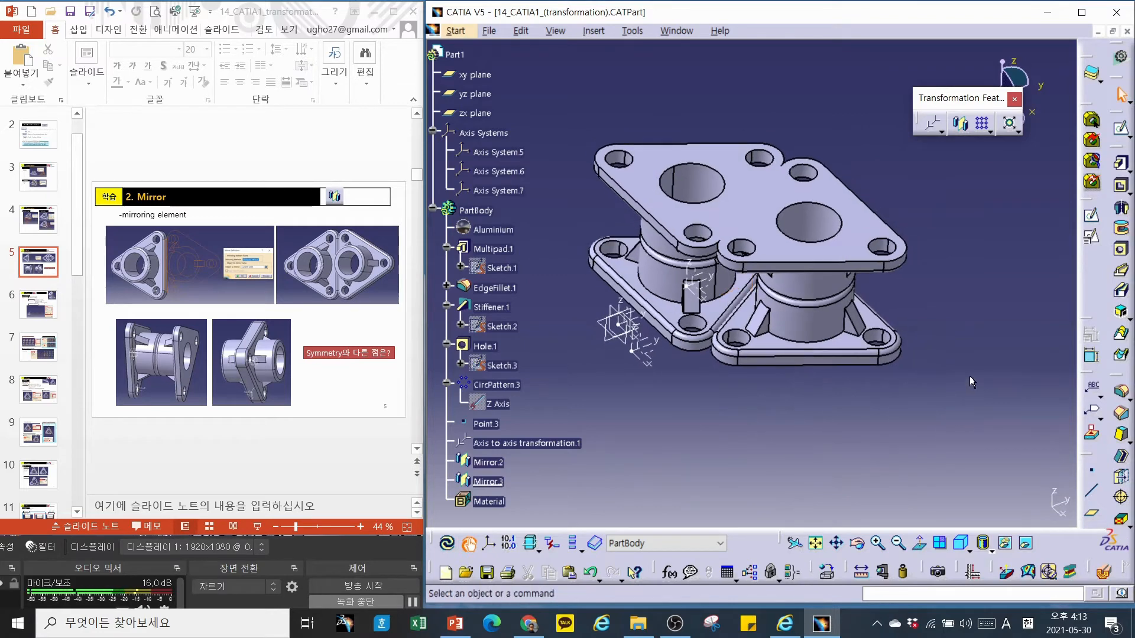
Mirror the current solid again about the uppermost plate face, Mirror.3\Face.4.
click(960, 123)
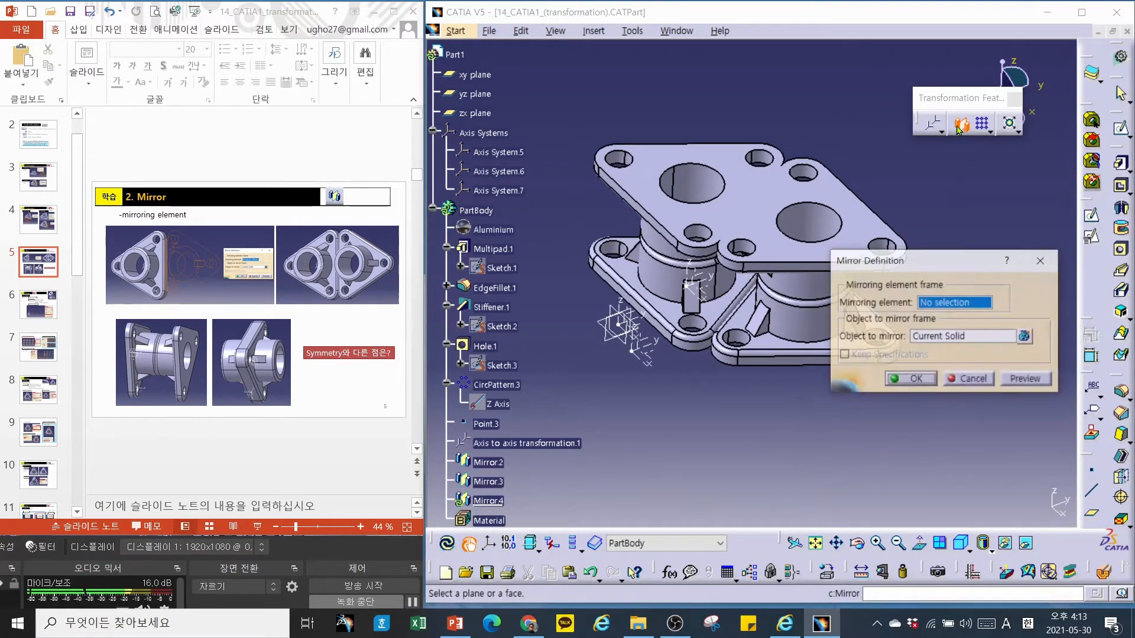
click(767, 199)
click(911, 379)
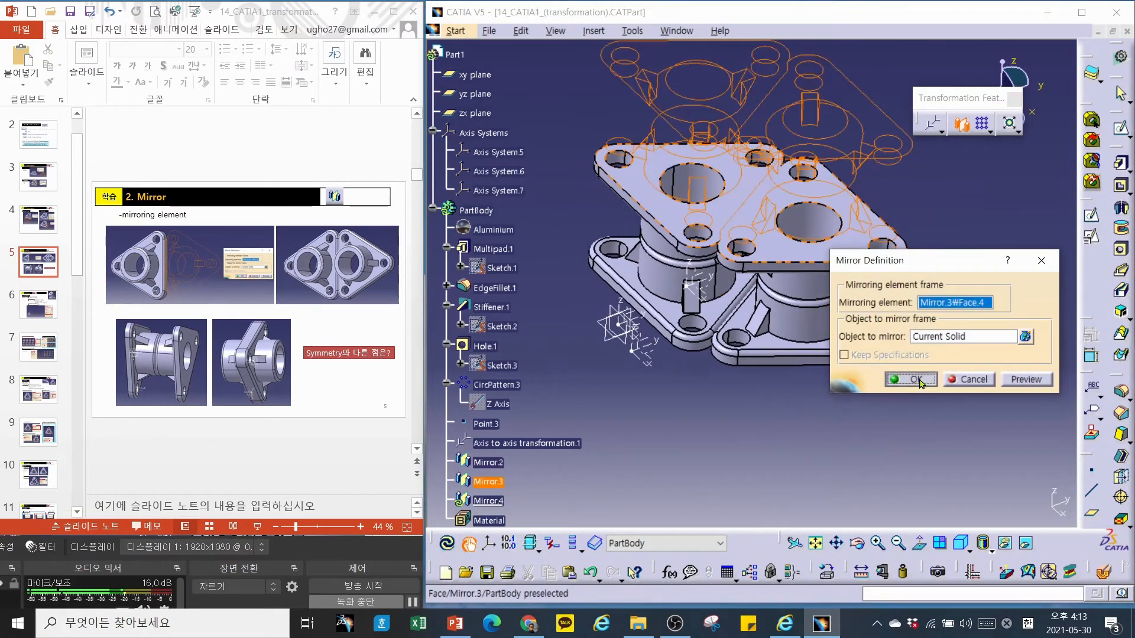
middle_drag(811, 449, 781, 451)
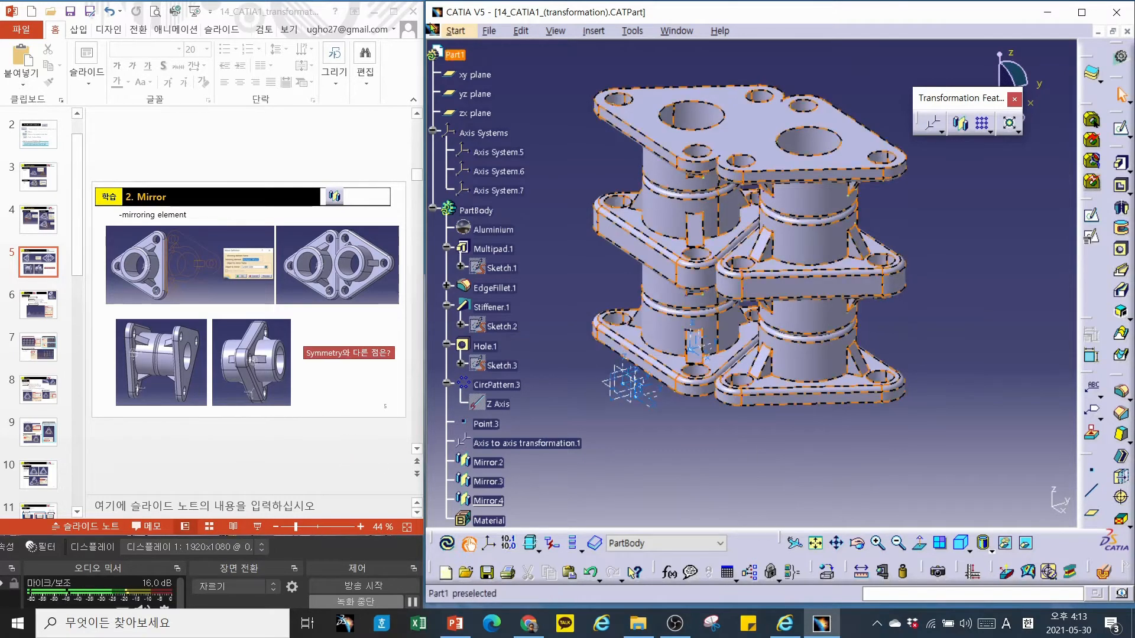
Maximize the PowerPoint window and advance to slide 6 on the rectangular pattern.
click(395, 11)
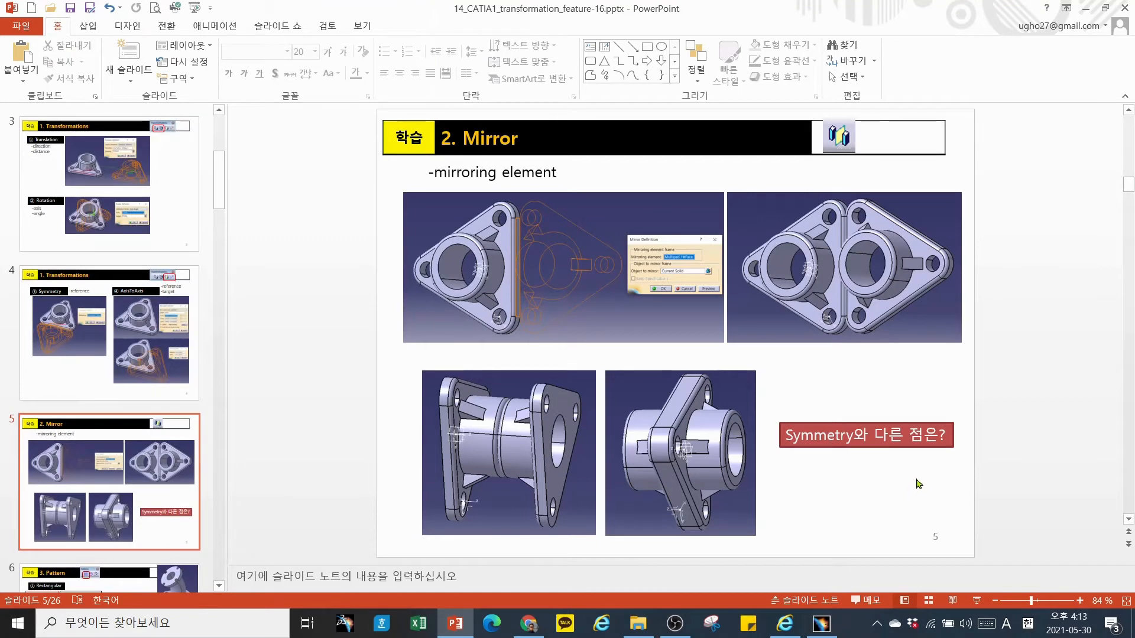
scroll(911, 478, down, 1)
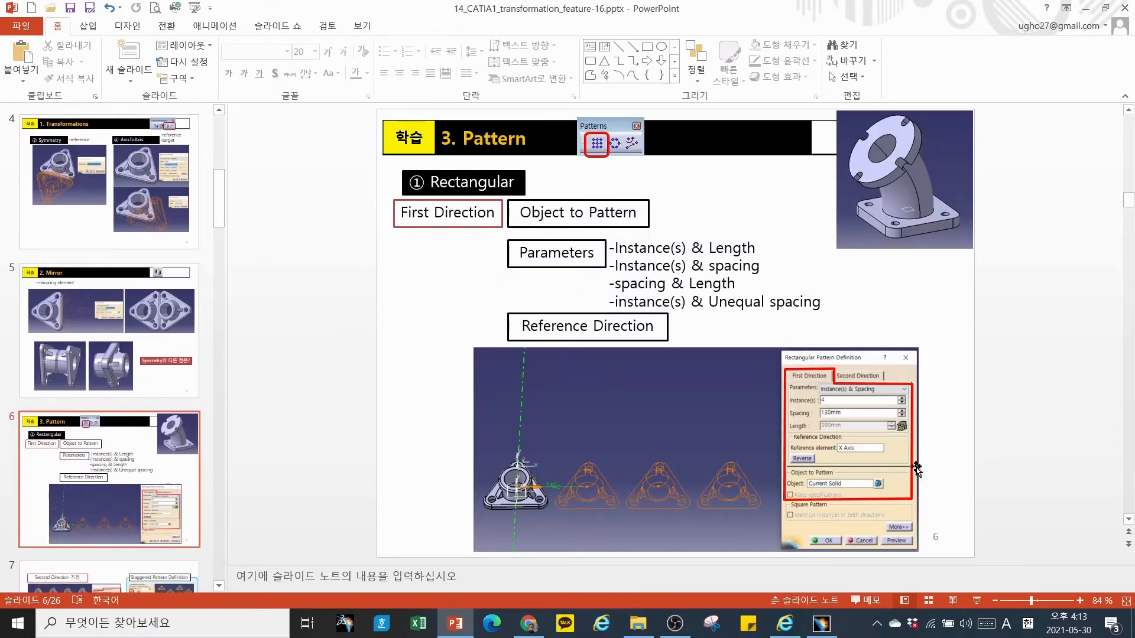
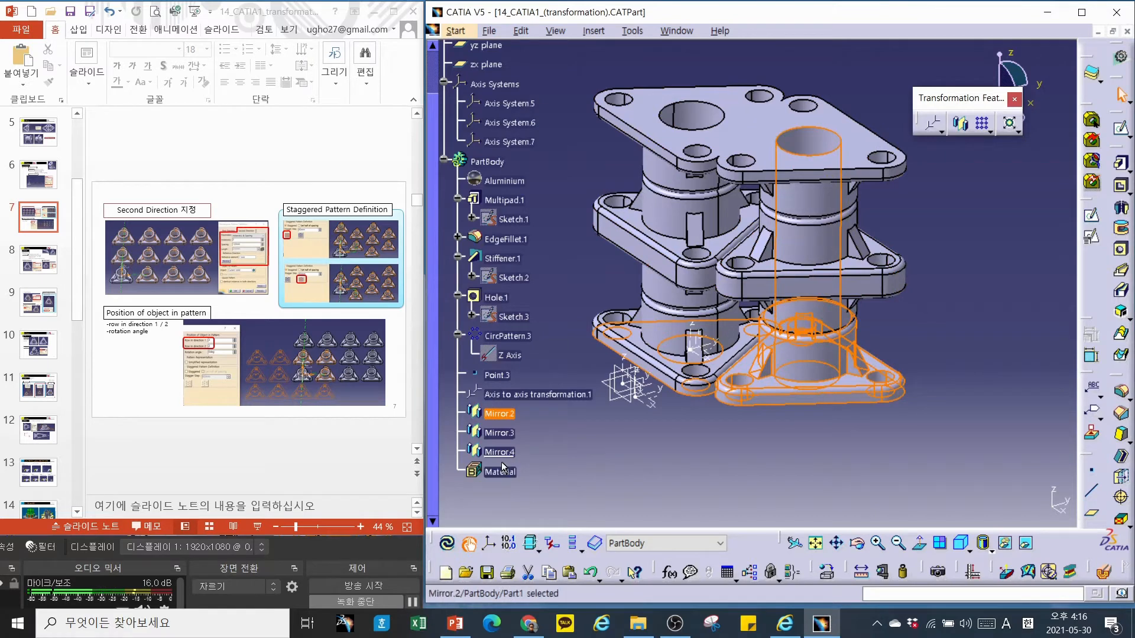
Delete the three mirror features Mirror.2, Mirror.3 and Mirror.4 from the part body.
shift+click(506, 454)
key(Delete)
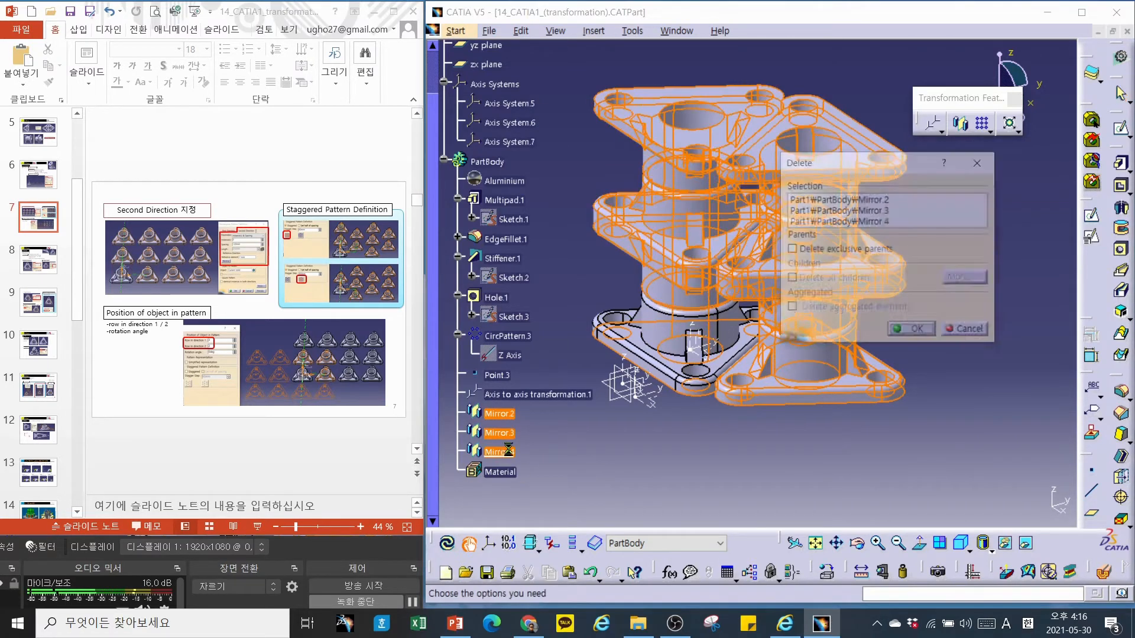
click(915, 334)
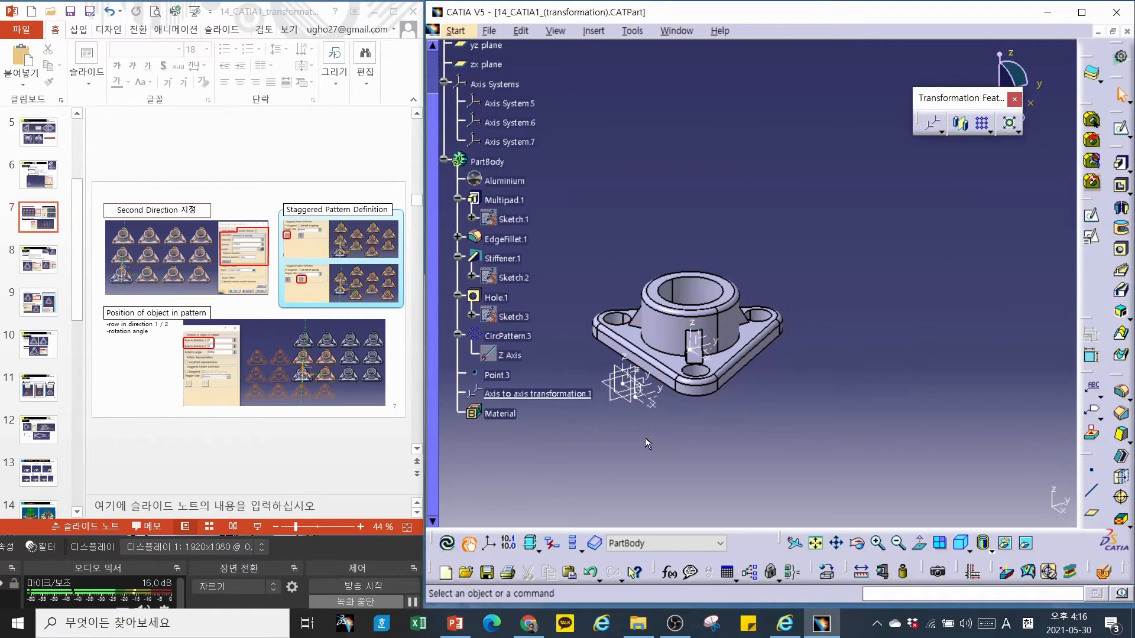
Delete Point.3 together with all its children, including Axis System.6 and the axis to axis transformation.
click(496, 375)
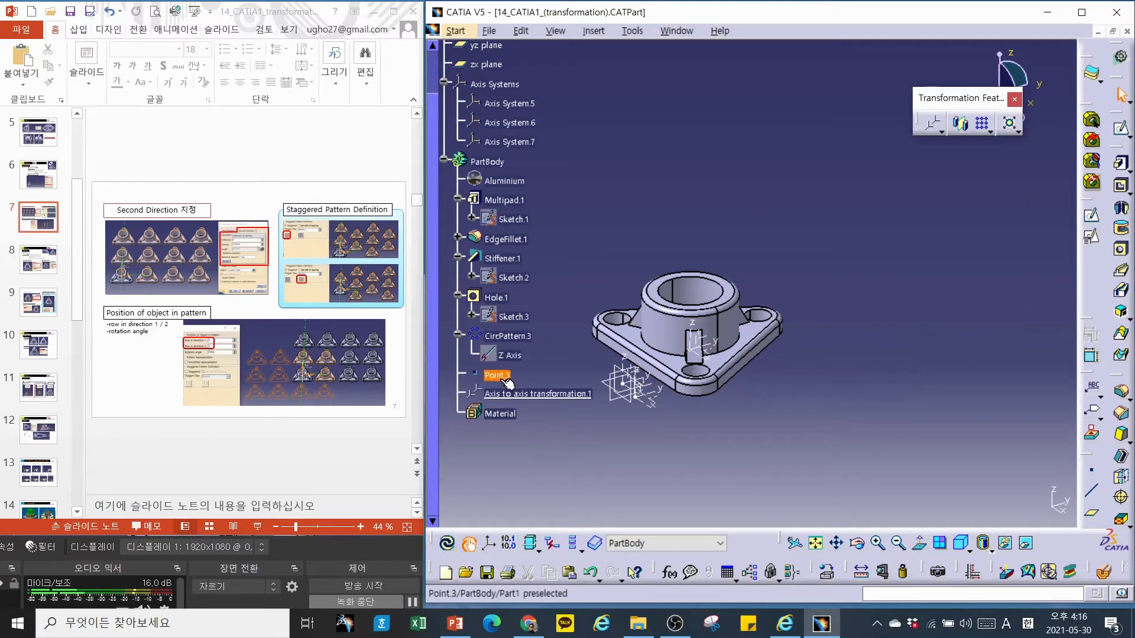
key(Delete)
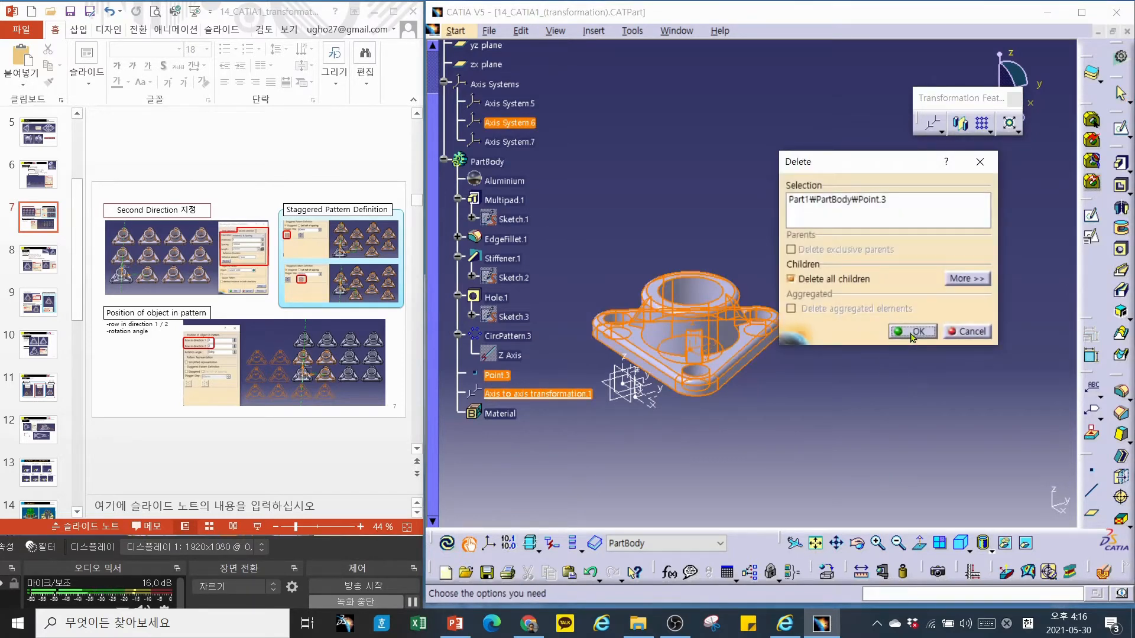
click(913, 334)
Delete Axis System.5 and Axis System.7, and return the PowerPoint presentation to slide 6 on the rectangular pattern.
middle_drag(578, 424, 771, 328)
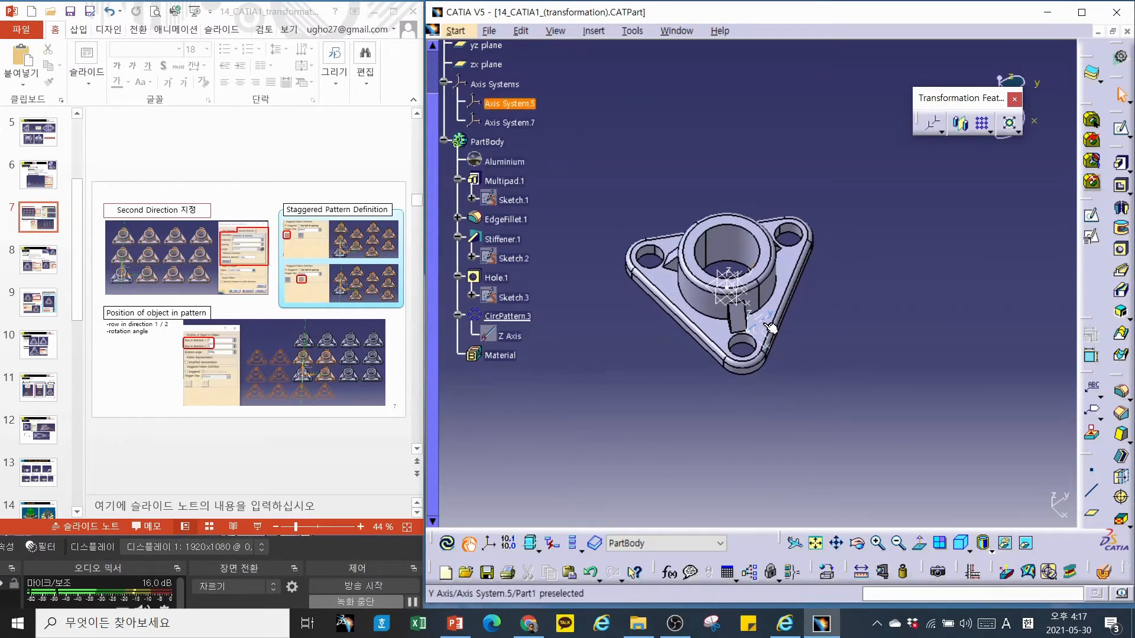
click(501, 108)
key(Delete)
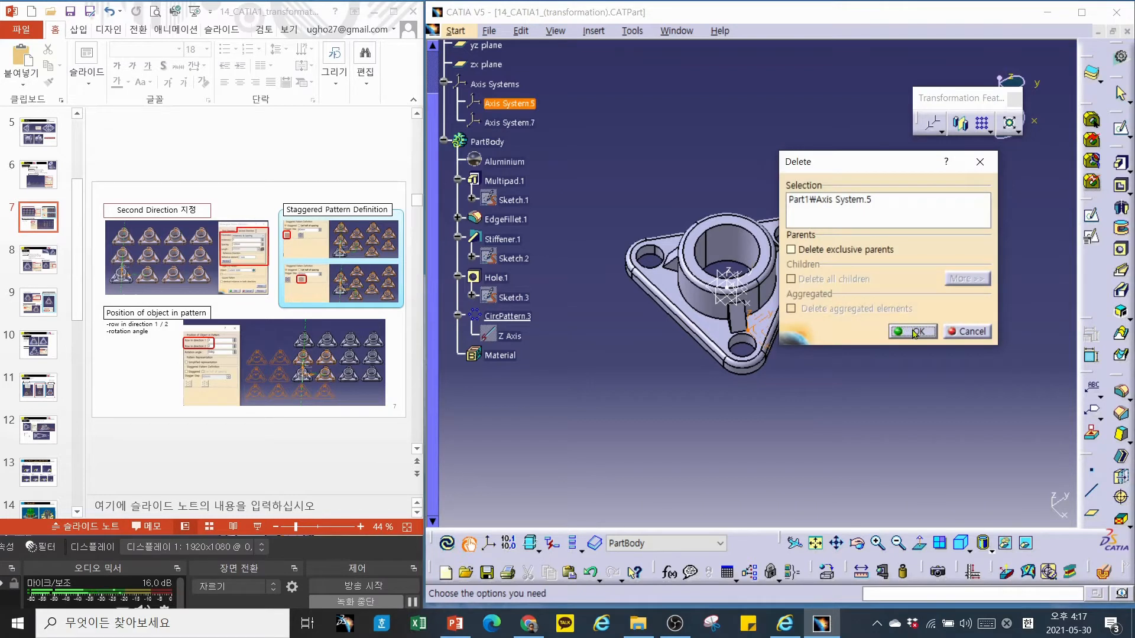
click(914, 333)
click(517, 105)
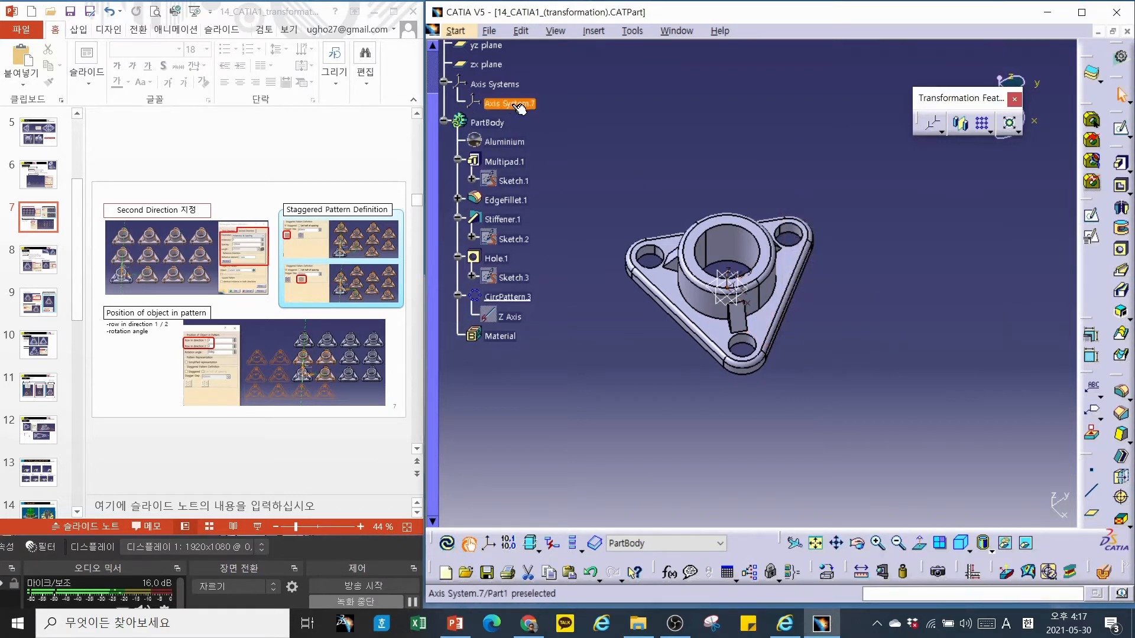
key(Delete)
middle_drag(893, 304, 883, 343)
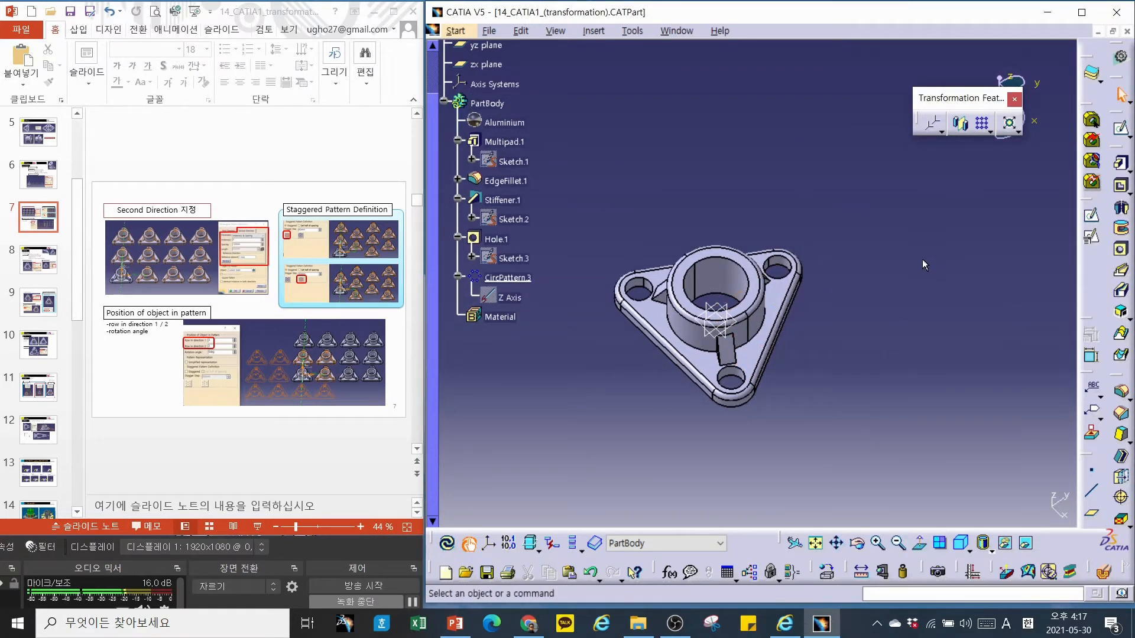
scroll(314, 439, up, 1)
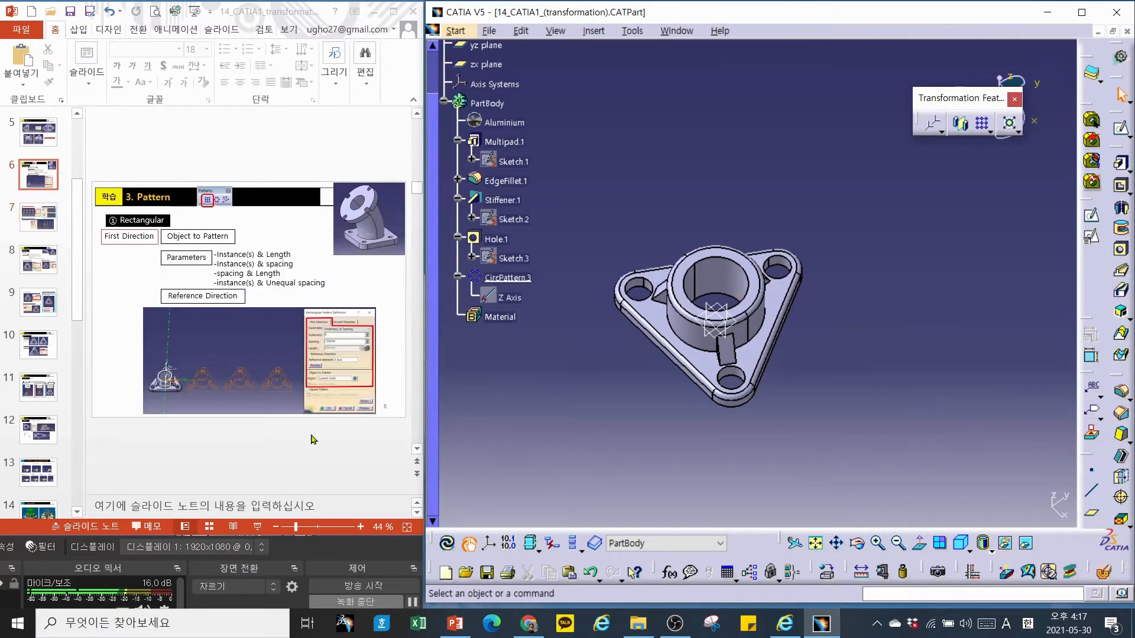
Start a rectangular pattern of the current solid, using the straight front edge of the triangular base as the first-direction reference element.
click(961, 543)
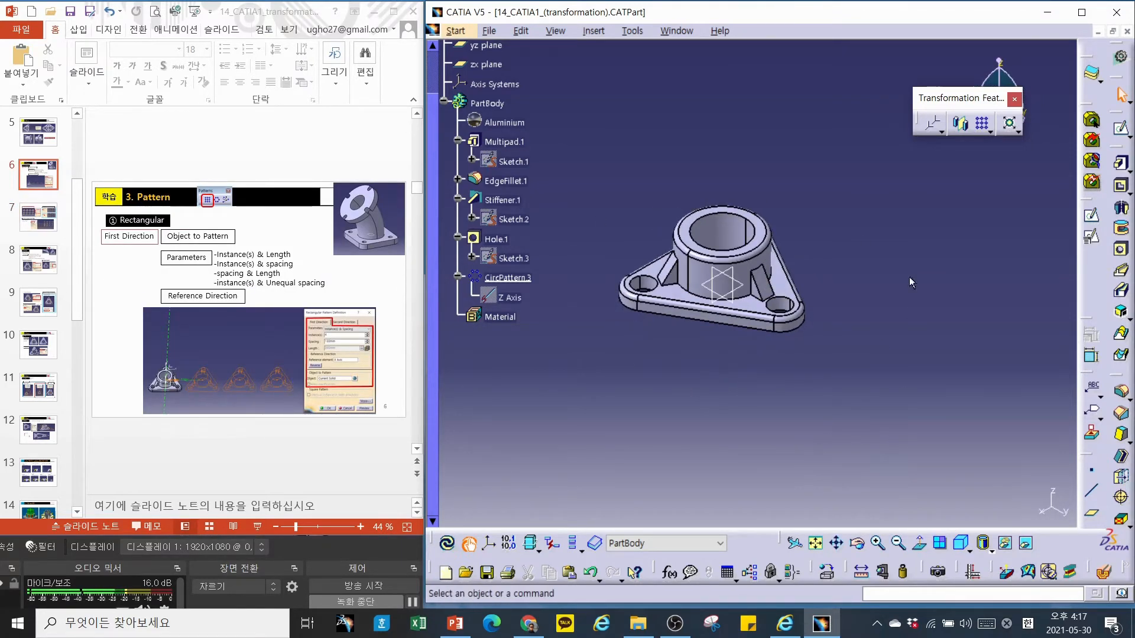
click(987, 130)
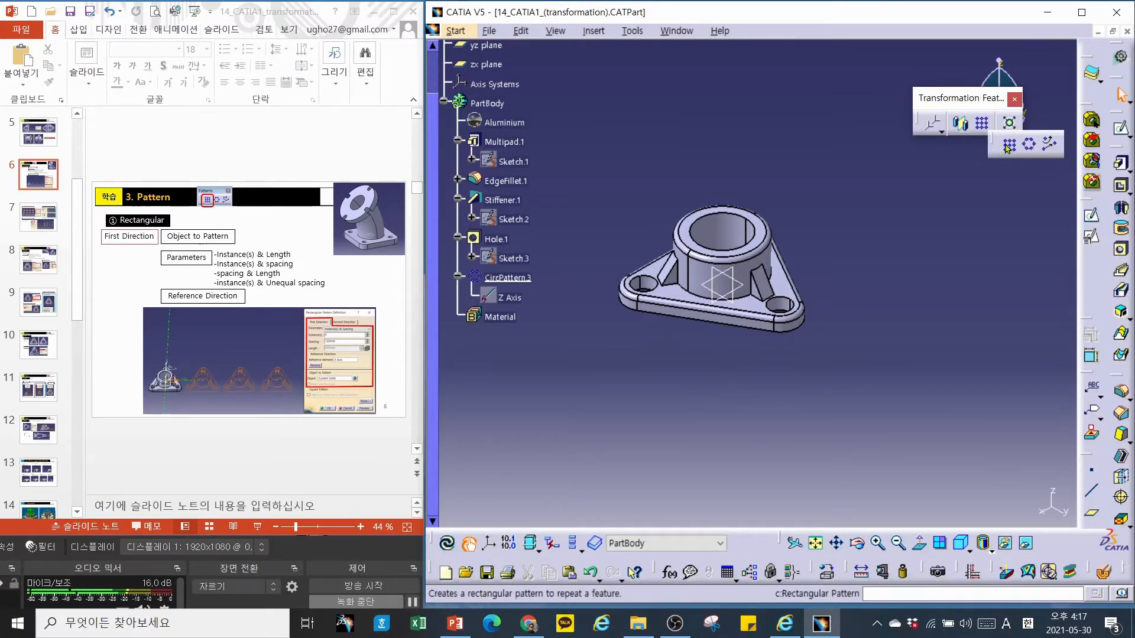
click(1009, 145)
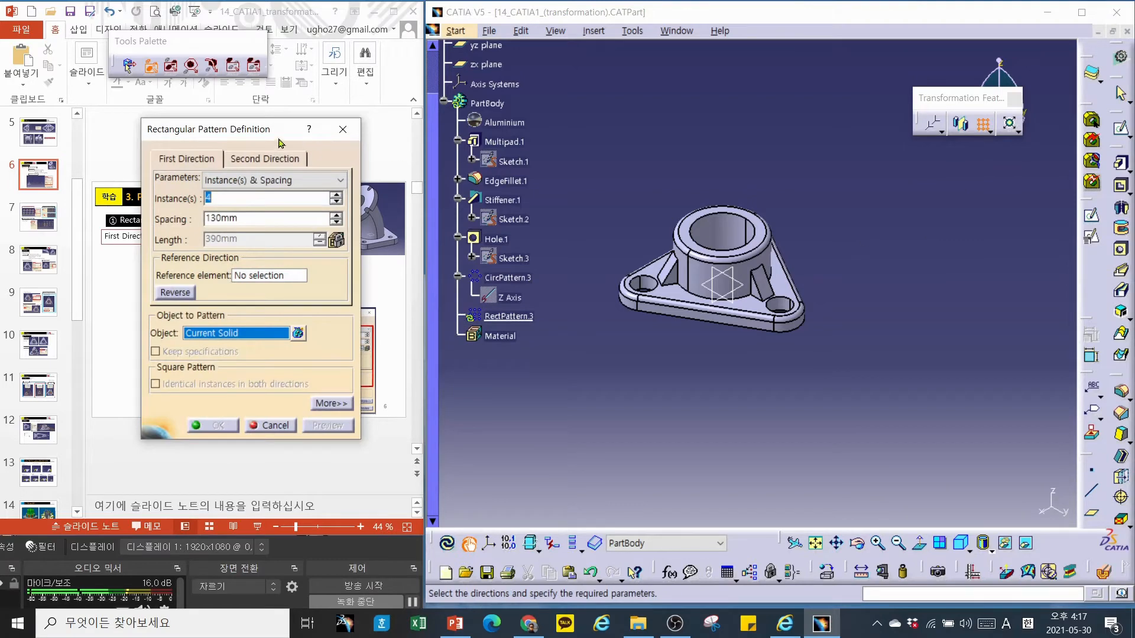
drag(281, 143, 985, 176)
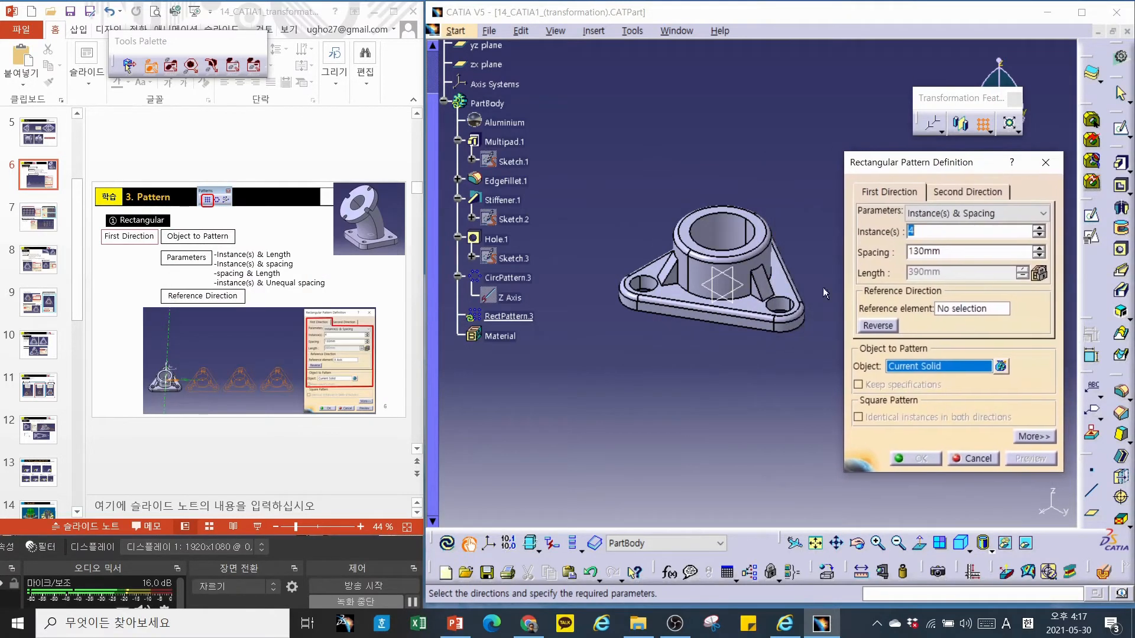
mouse_move(729, 394)
middle_down()
mouse_move(665, 387)
mouse_move(693, 406)
mouse_move(650, 386)
middle_up()
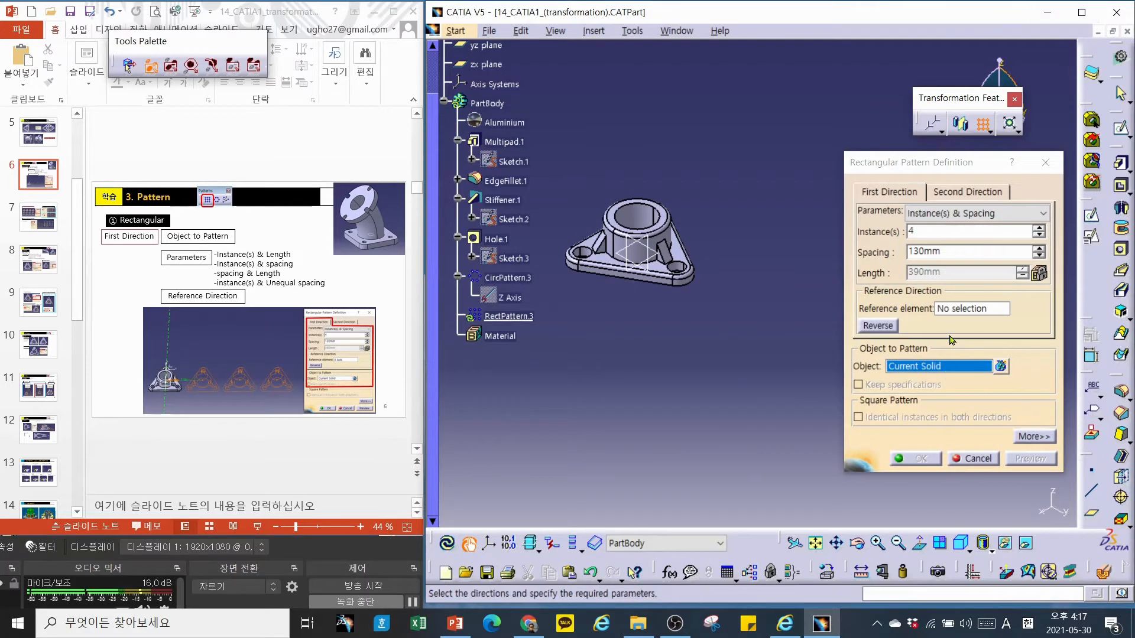
click(957, 309)
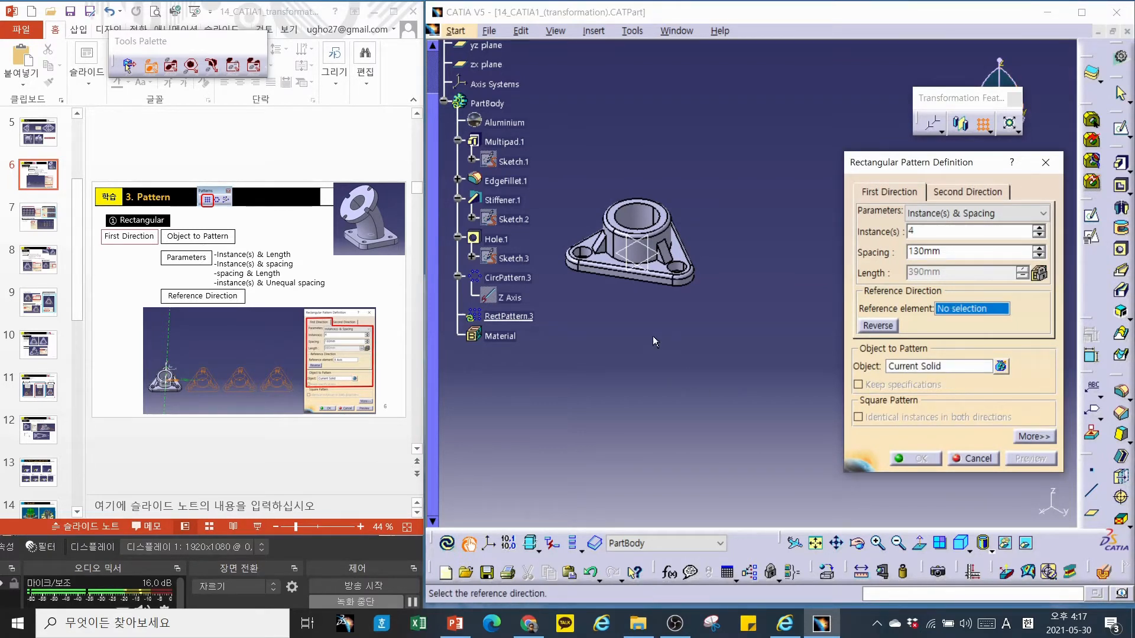
middle_drag(655, 341, 740, 333)
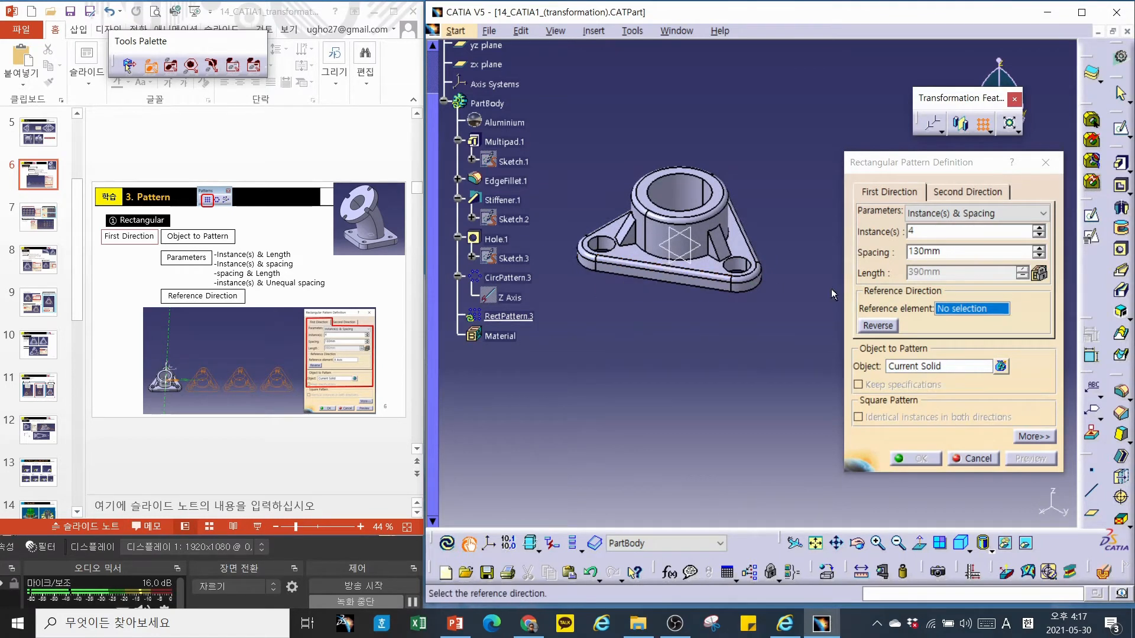
right_click(970, 312)
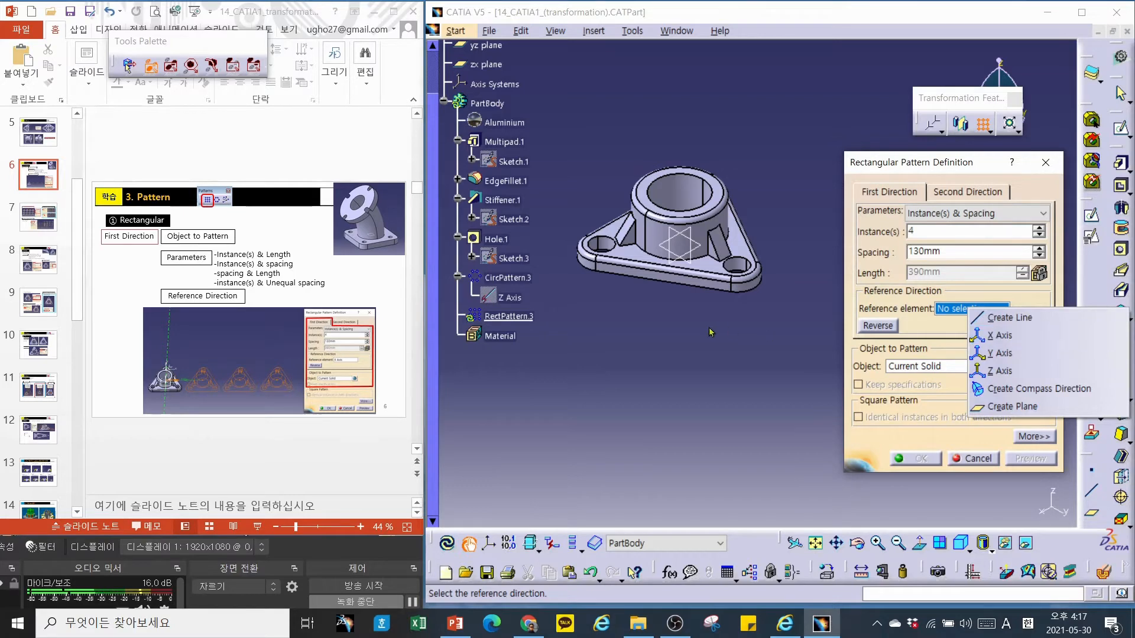
click(947, 309)
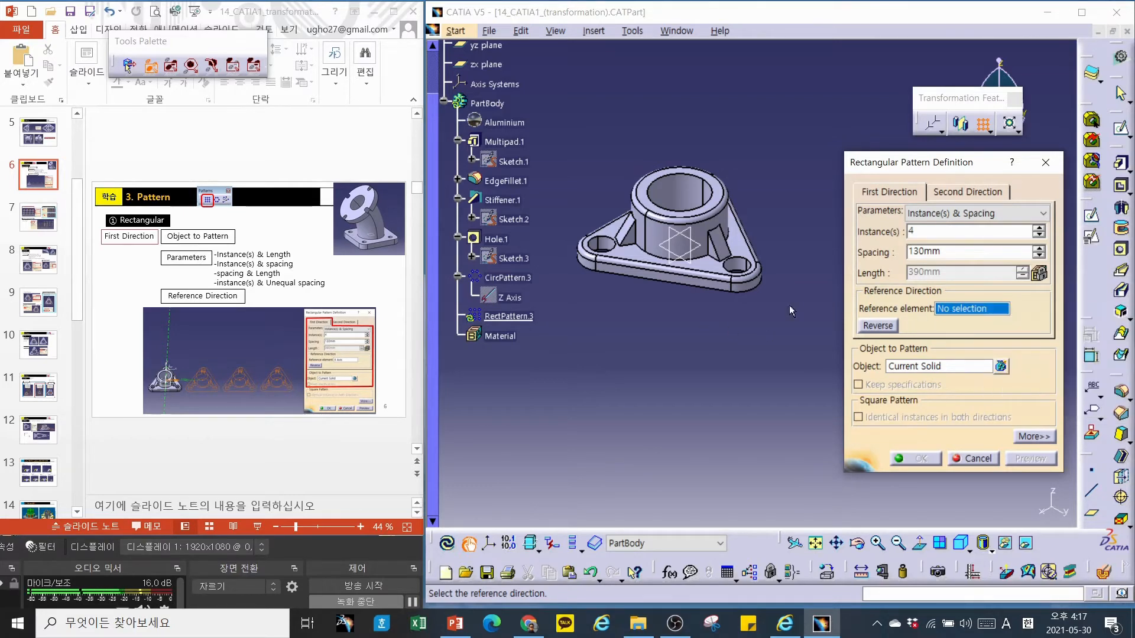
click(692, 273)
mouse_move(686, 343)
middle_down()
mouse_move(692, 403)
mouse_move(670, 340)
middle_up()
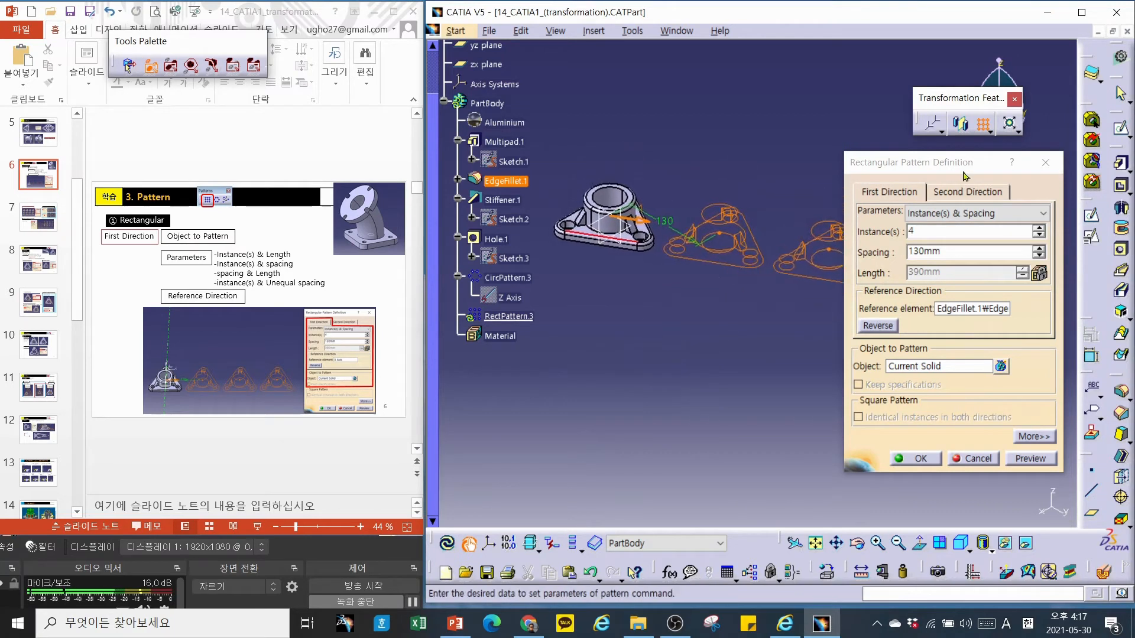
drag(964, 171, 904, 324)
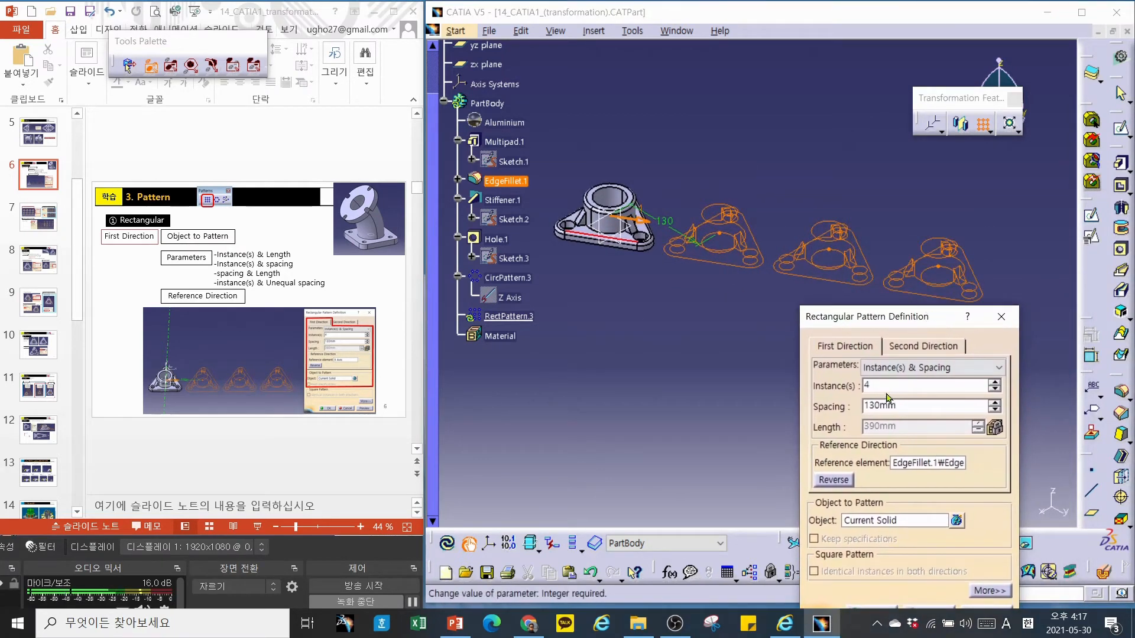
Set the pattern's first direction to 4 instances with a spacing of 150 mm.
click(994, 392)
click(993, 383)
drag(916, 409, 858, 408)
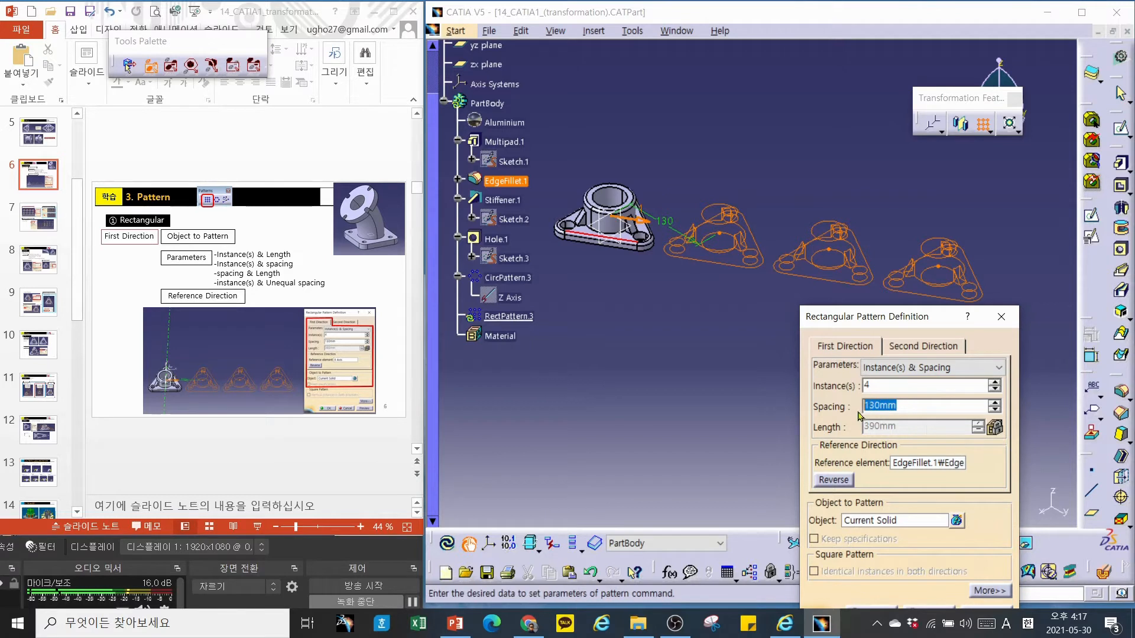
text(150)
click(911, 387)
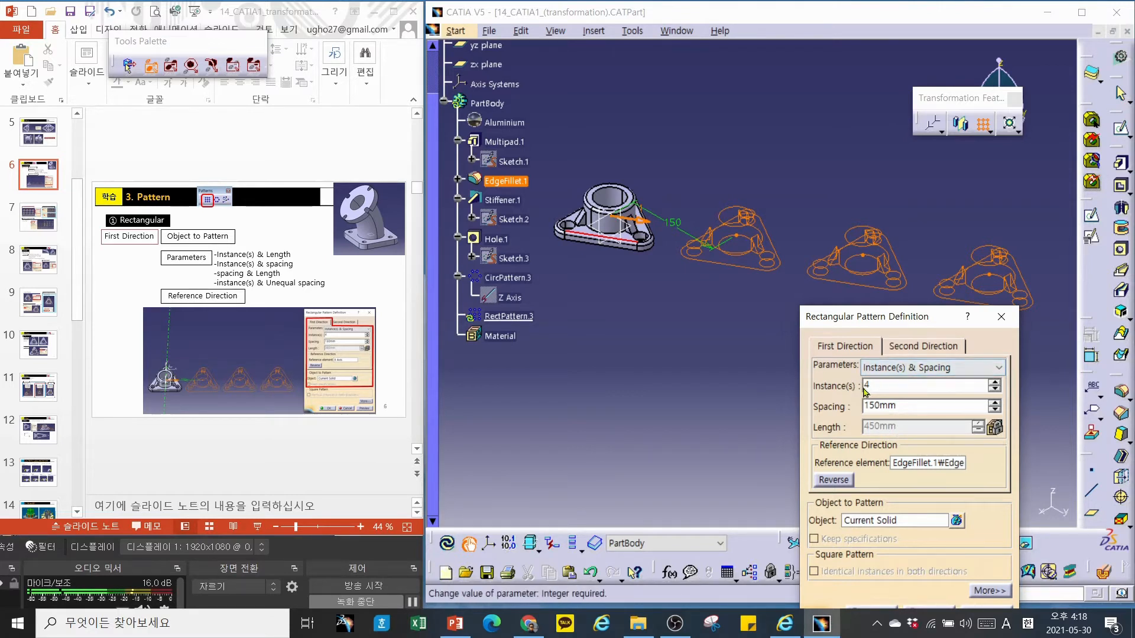
Try the Instance(s) & Length and Spacing & Length parameter modes for the pattern's first direction.
click(911, 367)
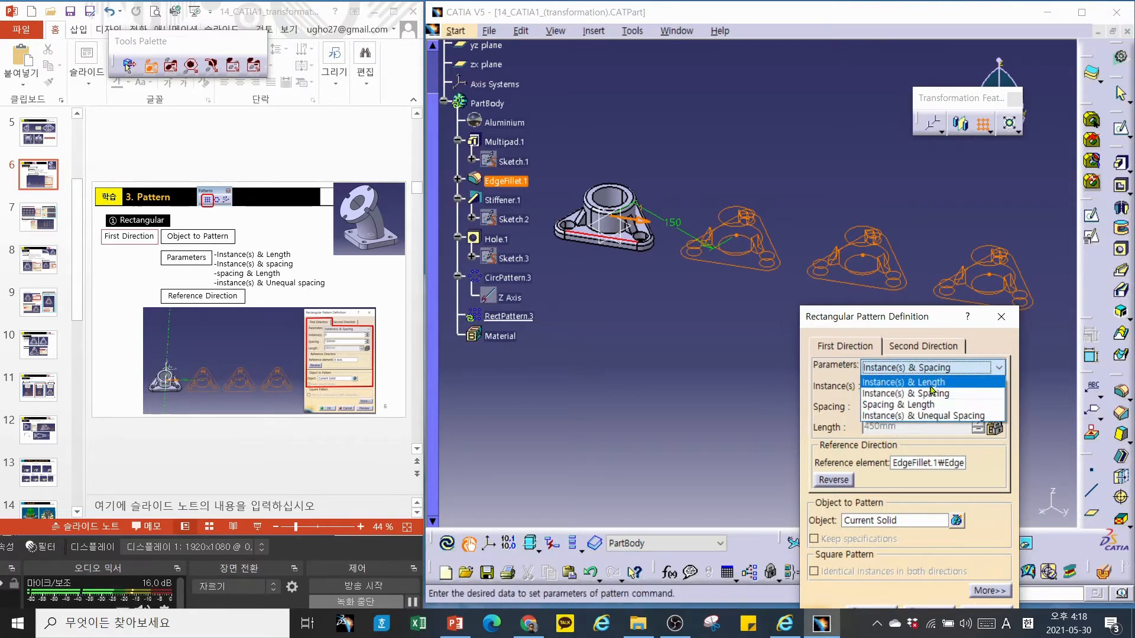
click(929, 384)
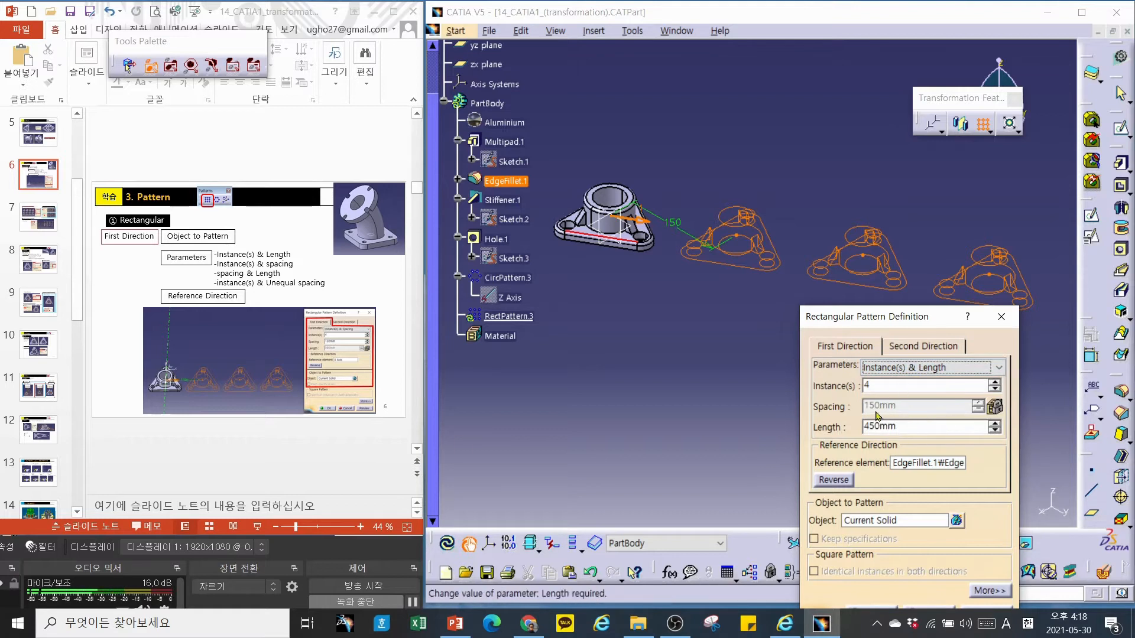
click(909, 368)
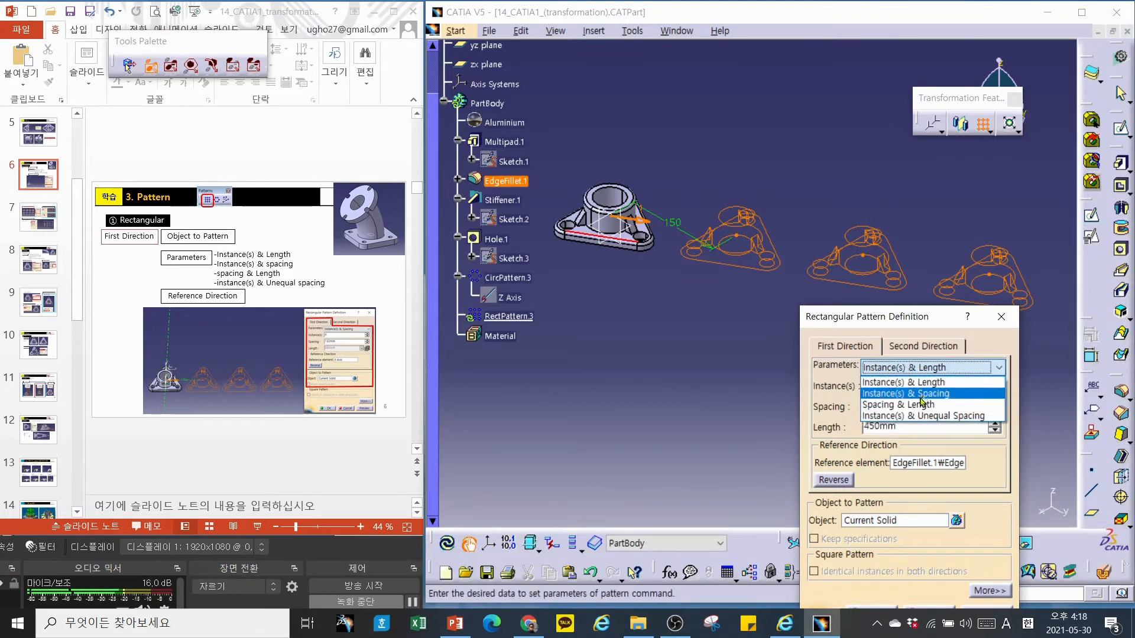
click(917, 405)
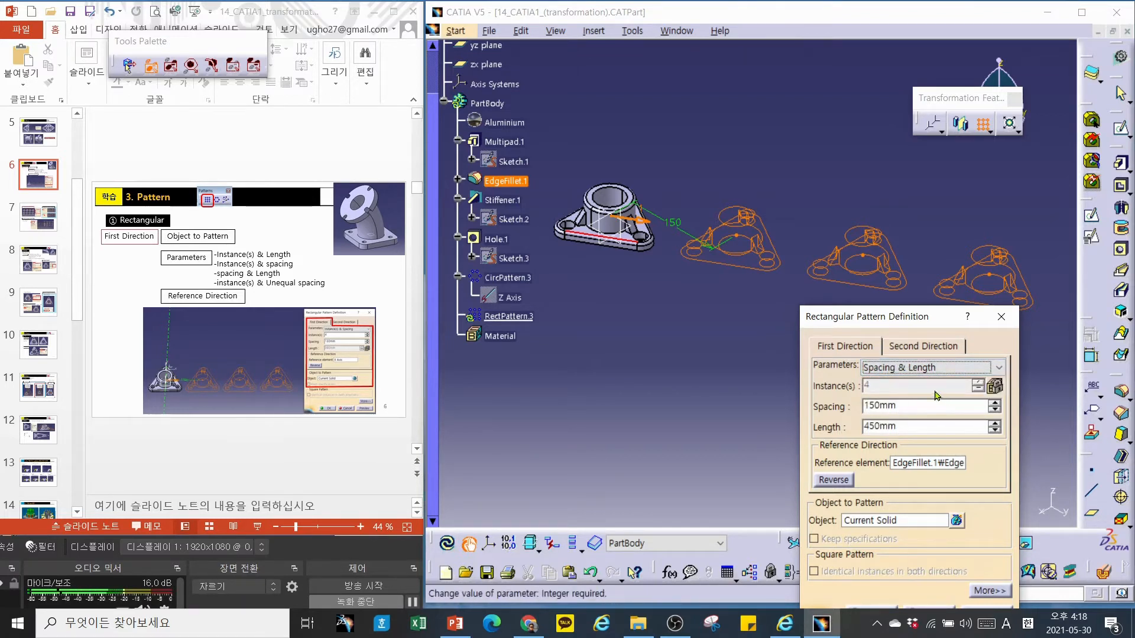
Switch the first direction to Instance(s) & Unequal Spacing and set the spacing before the last instance to 200 mm.
click(931, 367)
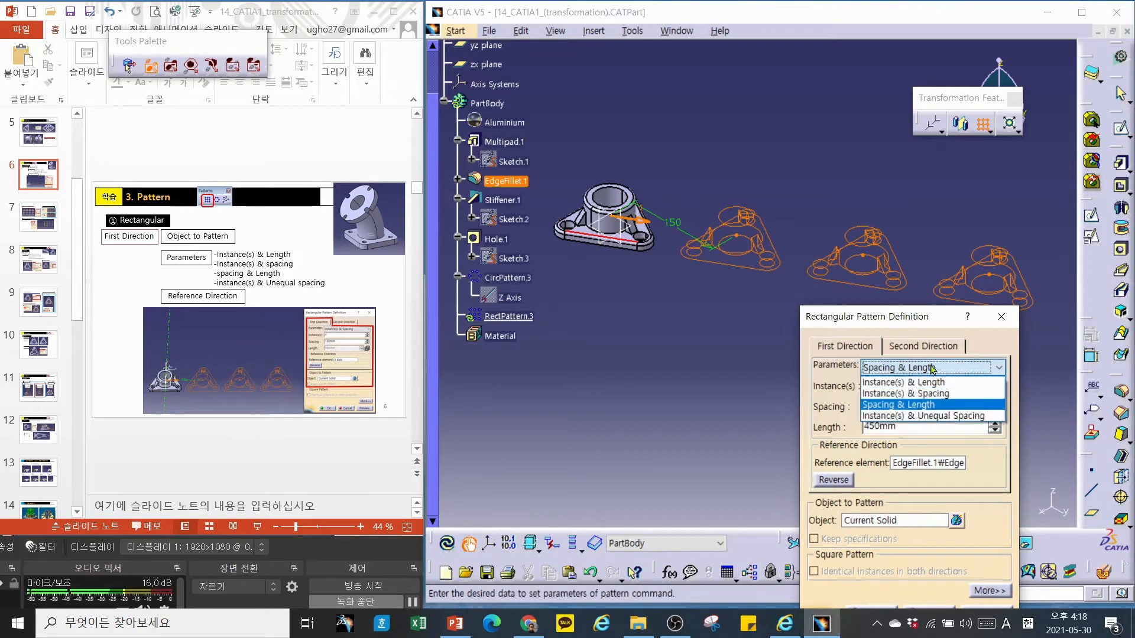
click(926, 417)
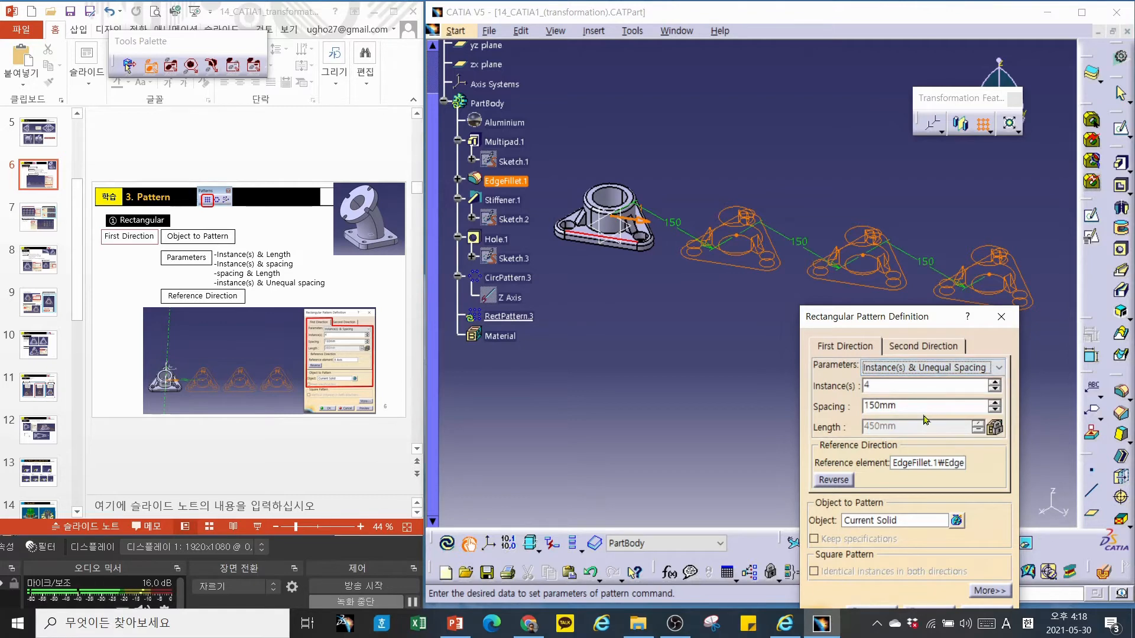
click(926, 263)
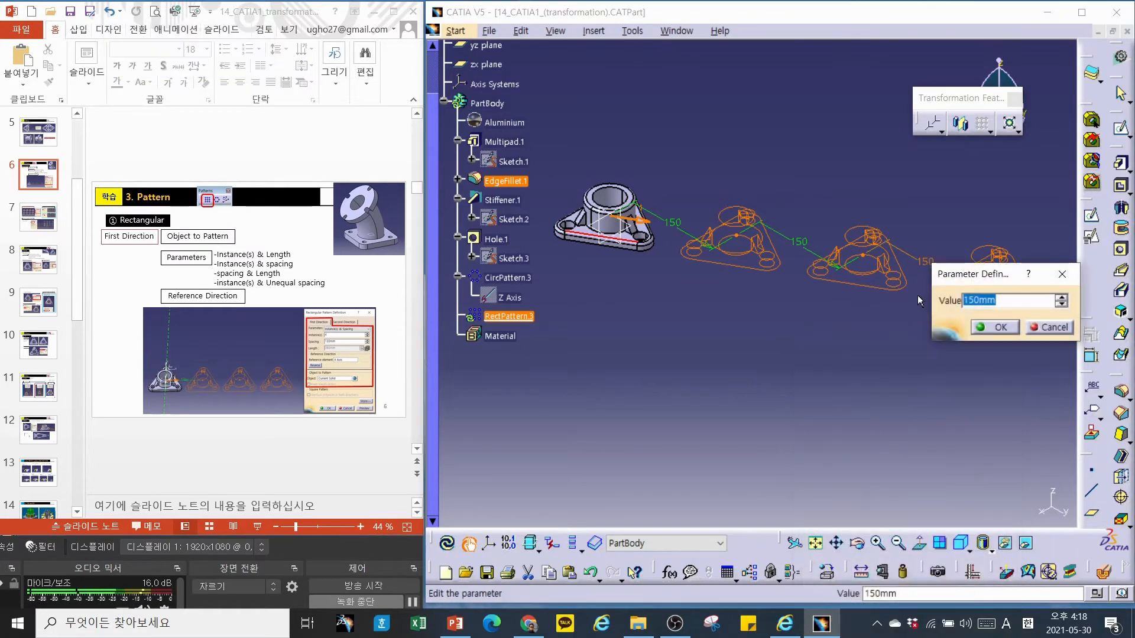
text(200)
click(993, 326)
double_click(893, 388)
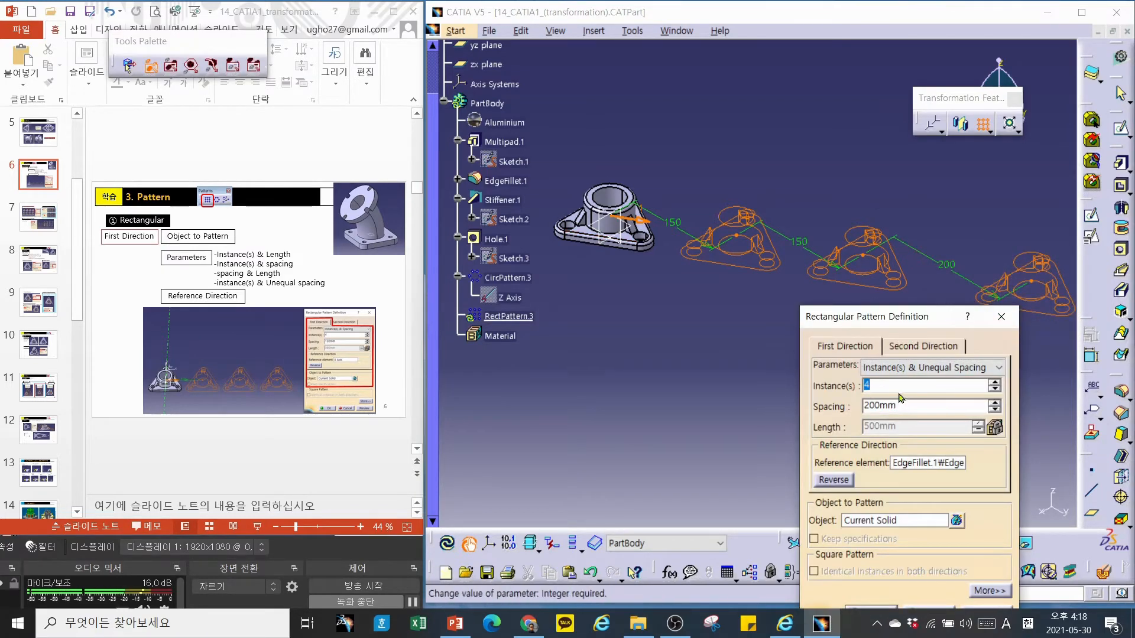
Change the first direction's parameters to Instance(s) & Length and preview the rectangular pattern.
click(915, 369)
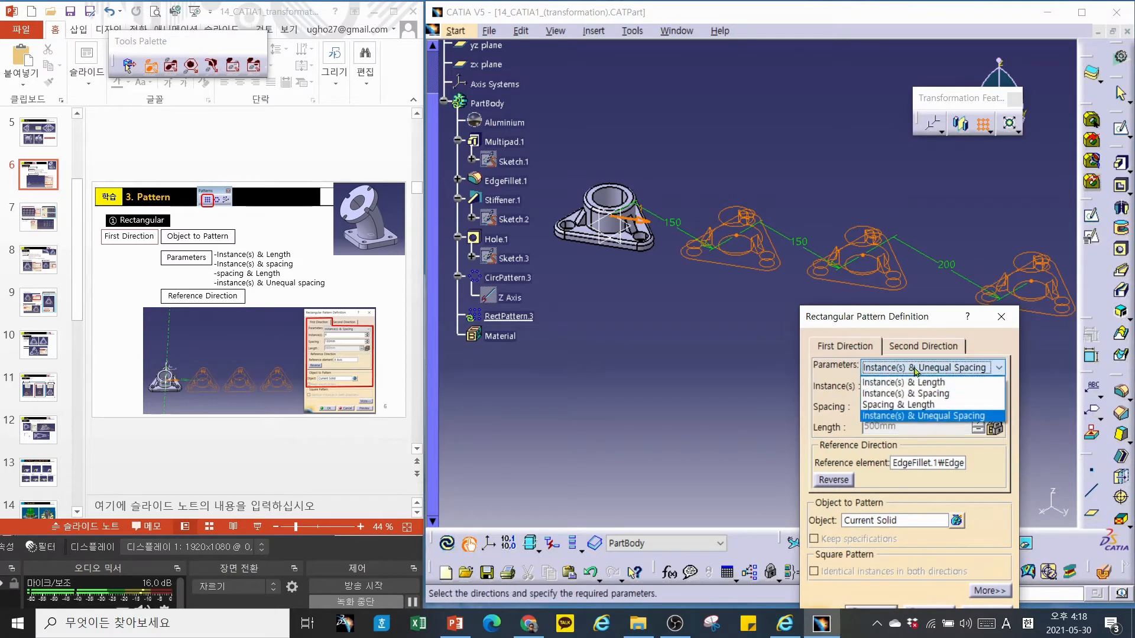
click(915, 383)
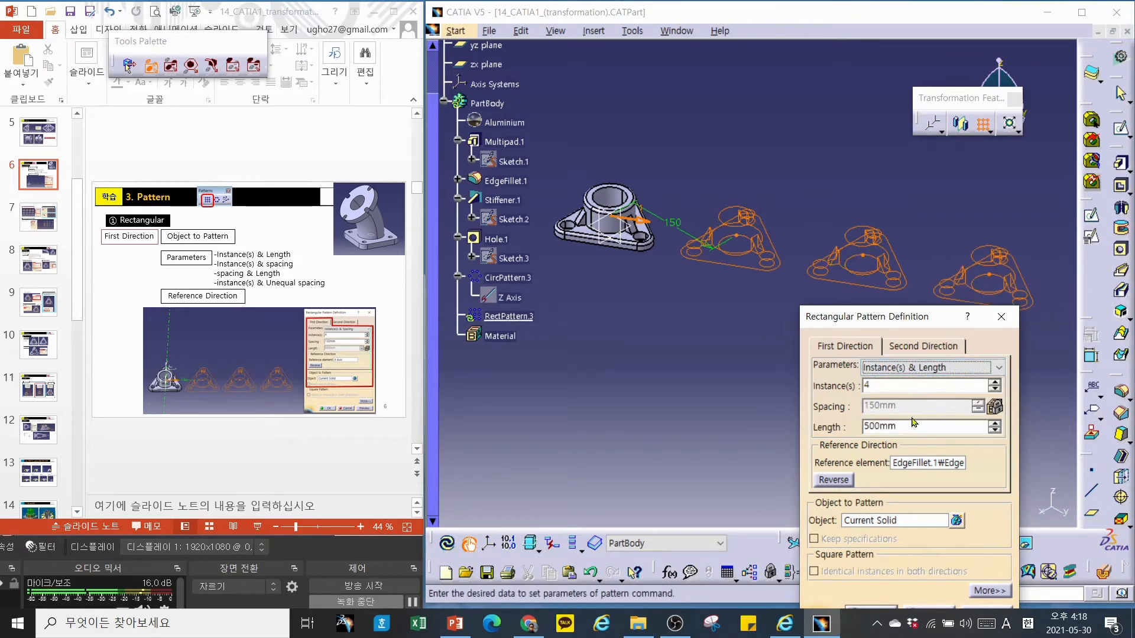
click(892, 392)
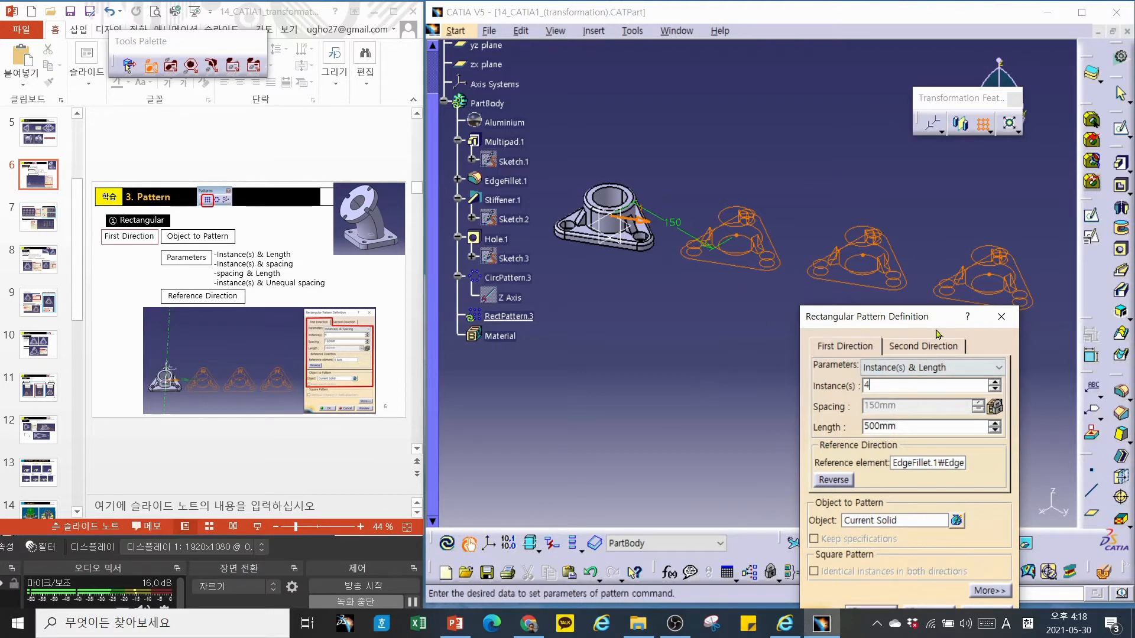
mouse_move(941, 316)
mouse_down()
mouse_move(942, 241)
mouse_move(889, 346)
mouse_move(895, 316)
mouse_up()
click(988, 538)
Maximize the CATIA window and show the pattern's second-direction settings.
click(1082, 11)
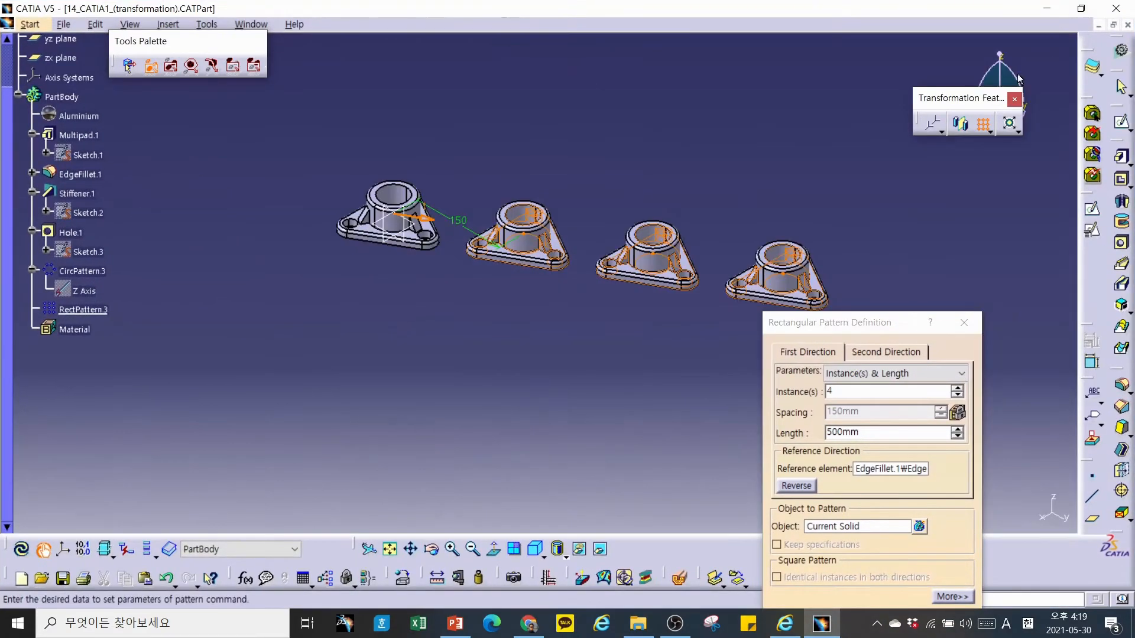
middle_drag(704, 401, 582, 476)
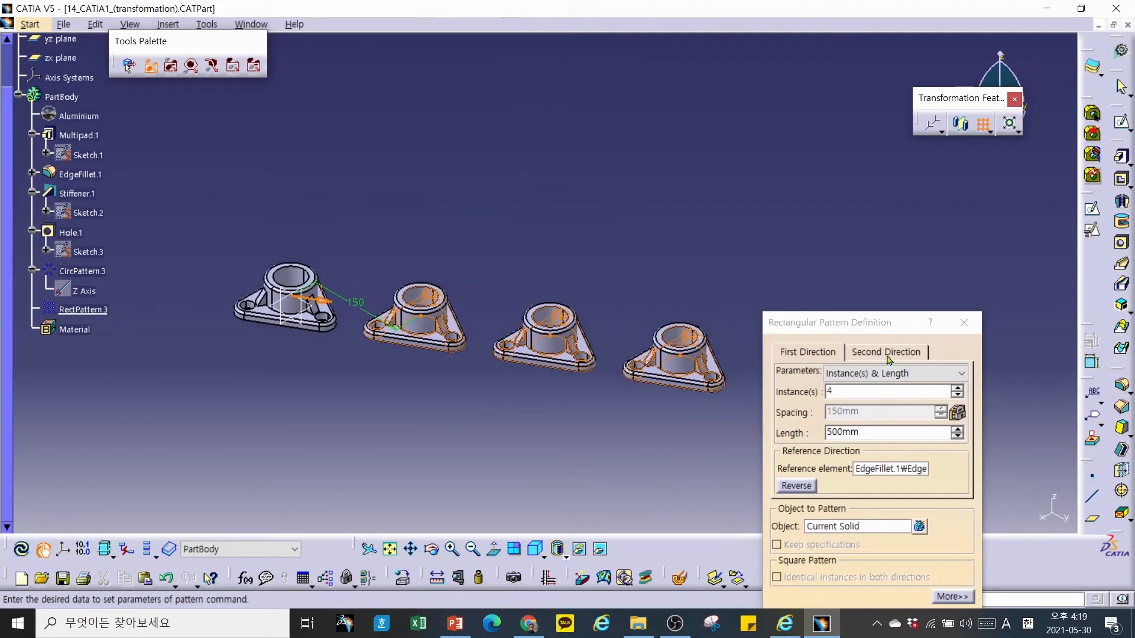
drag(896, 323, 921, 205)
click(920, 235)
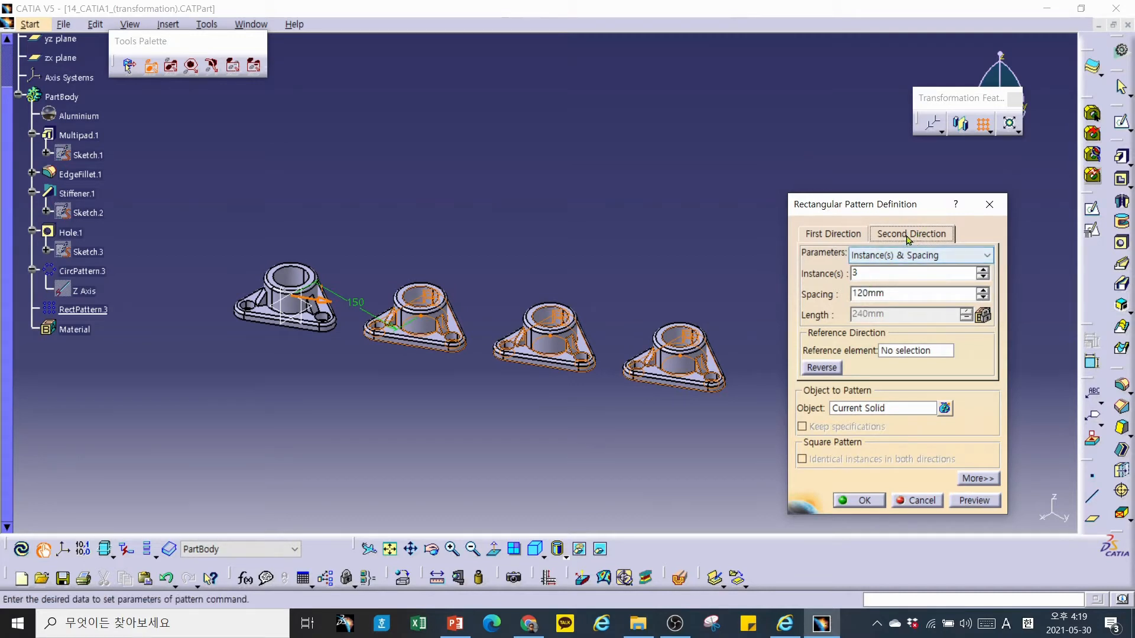
click(851, 235)
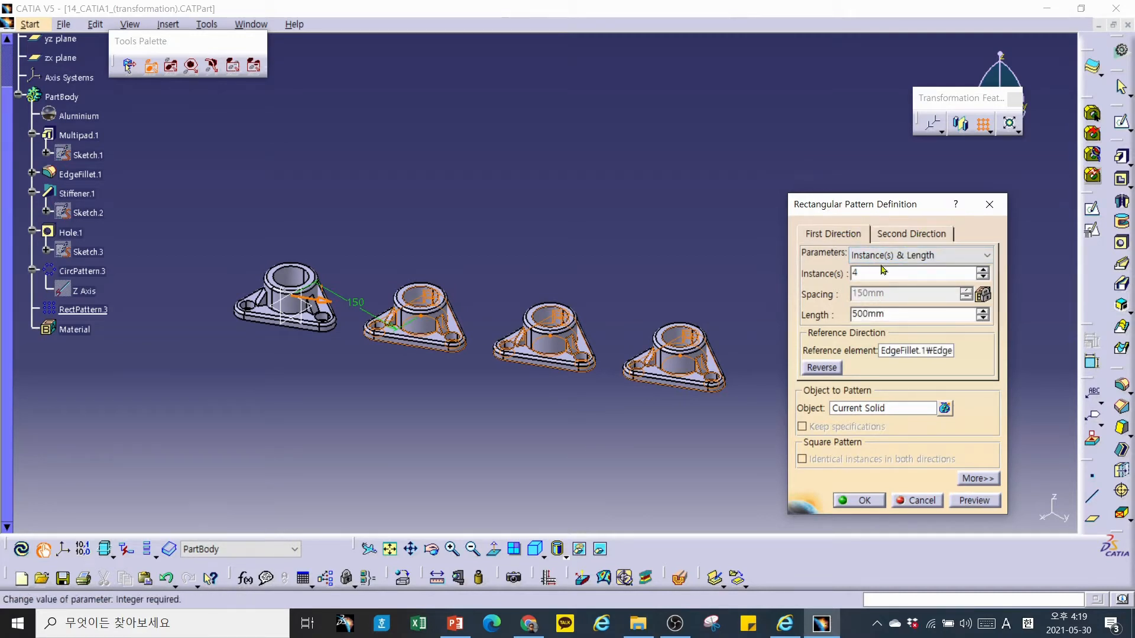
click(908, 236)
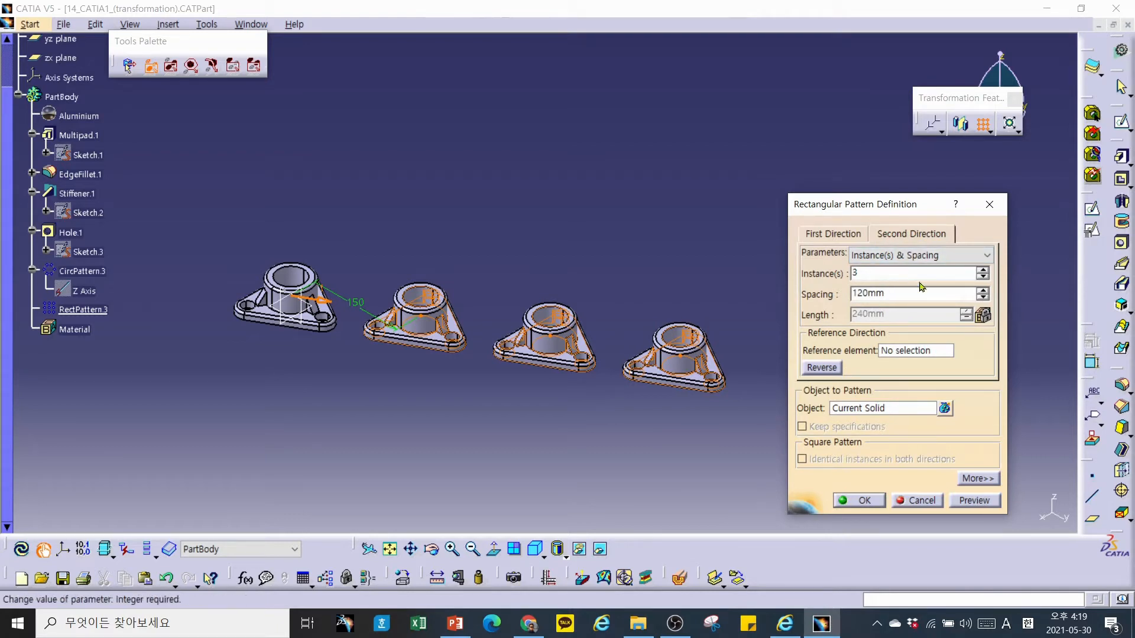
Lower the second direction's instance count to 1 and return it to 3.
click(983, 277)
click(983, 277)
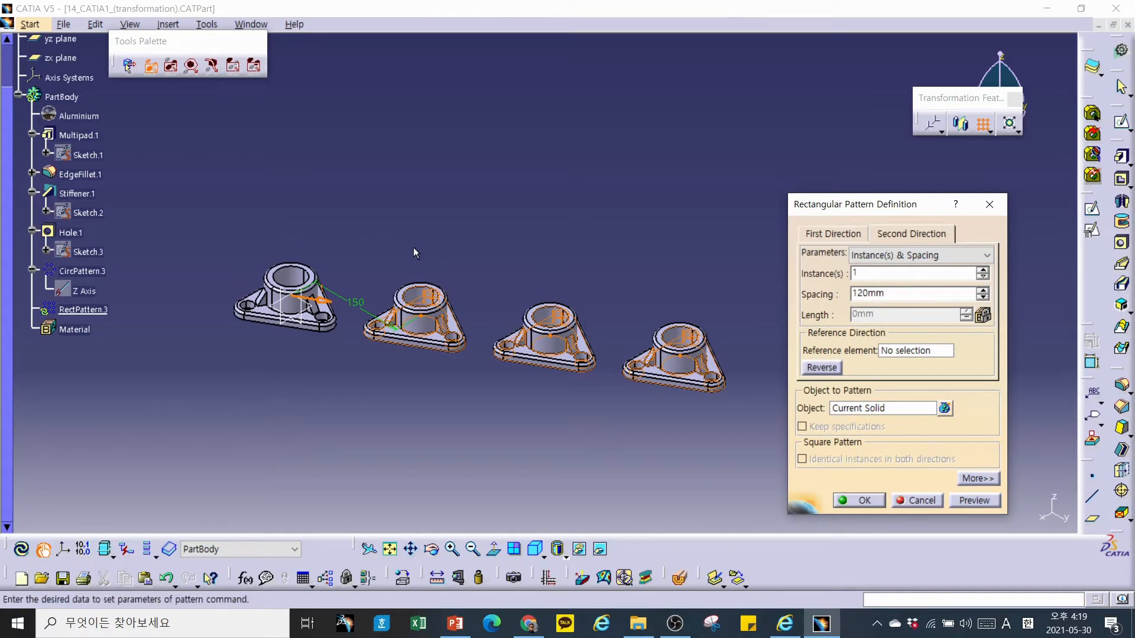
middle_drag(413, 247, 430, 222)
middle_drag(341, 278, 415, 286)
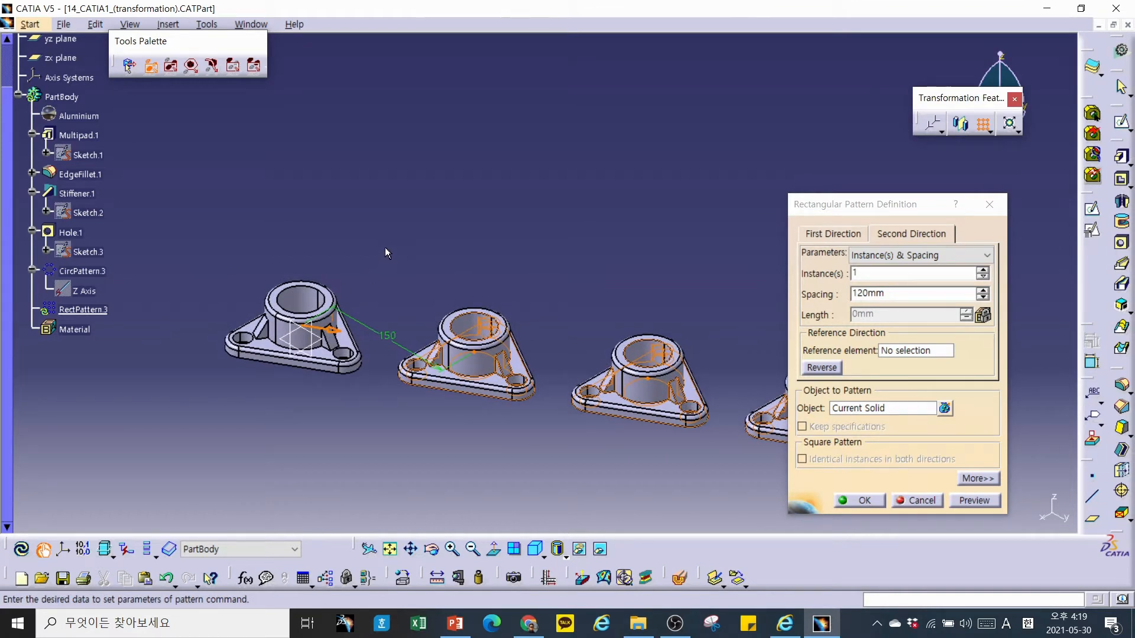
click(984, 270)
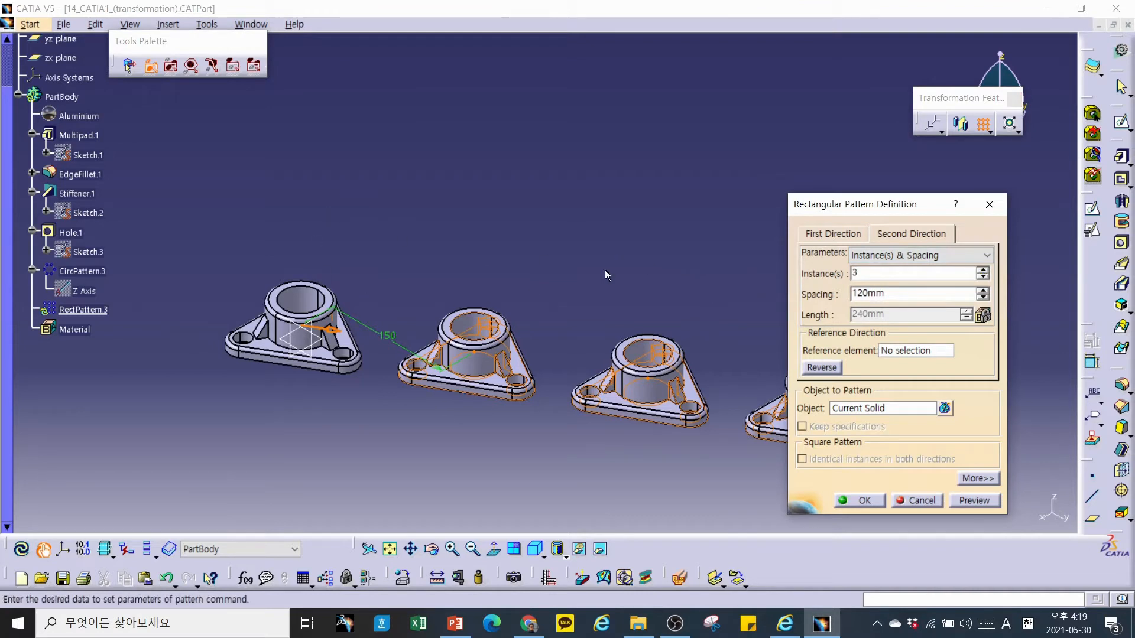
Use a slanted base edge of the original flange as the second direction's reference element.
click(900, 351)
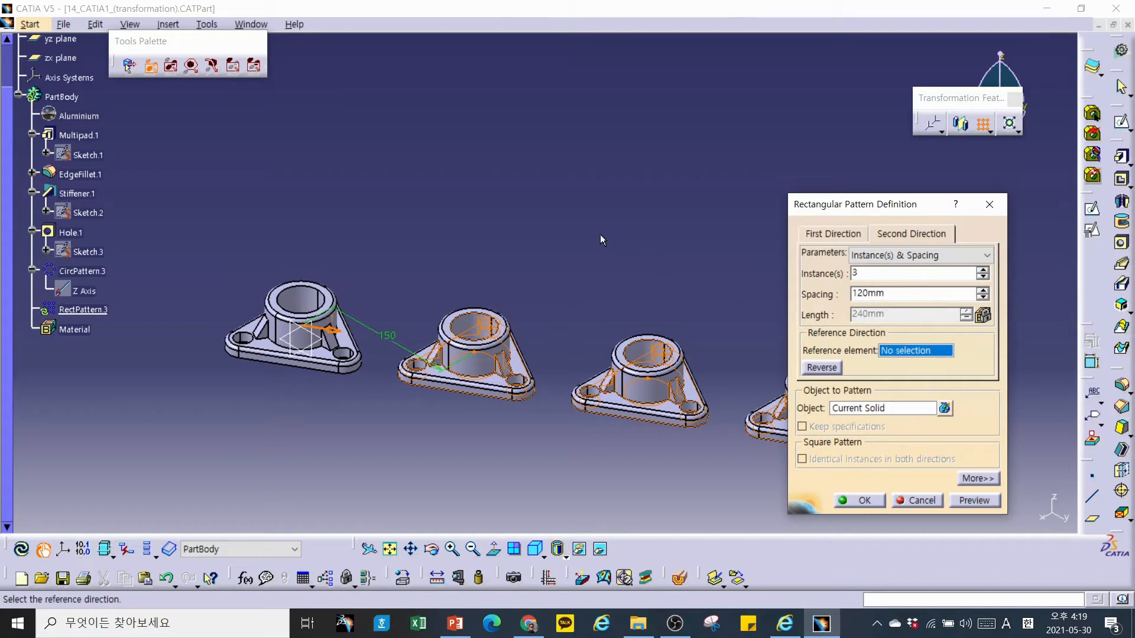
middle_drag(580, 228, 569, 246)
middle_drag(446, 285, 341, 356)
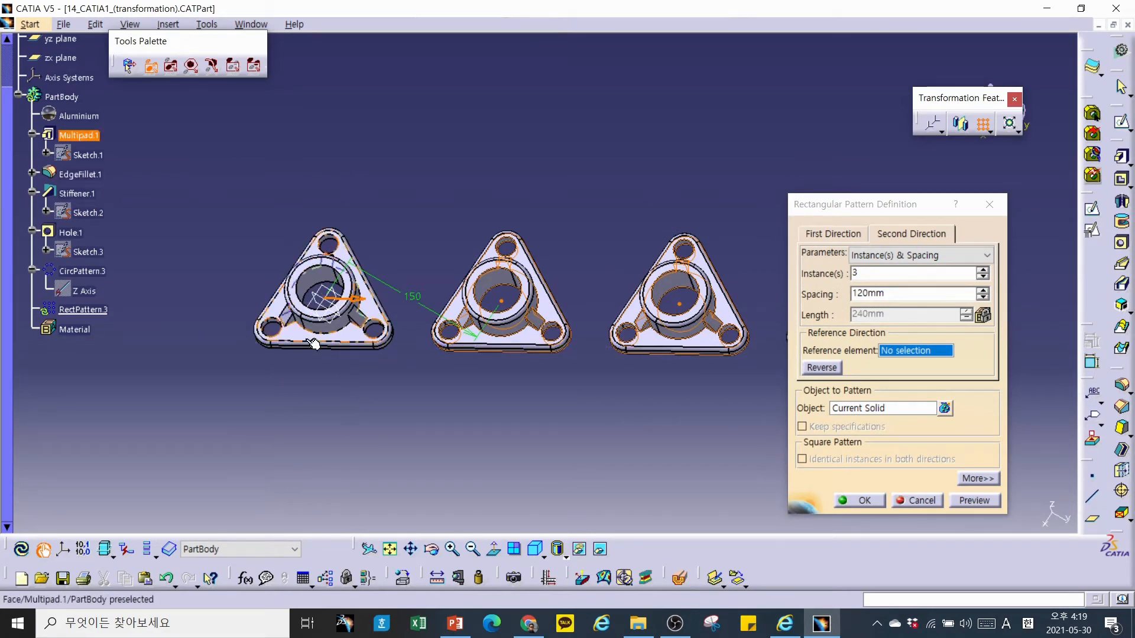
middle_drag(326, 391, 579, 276)
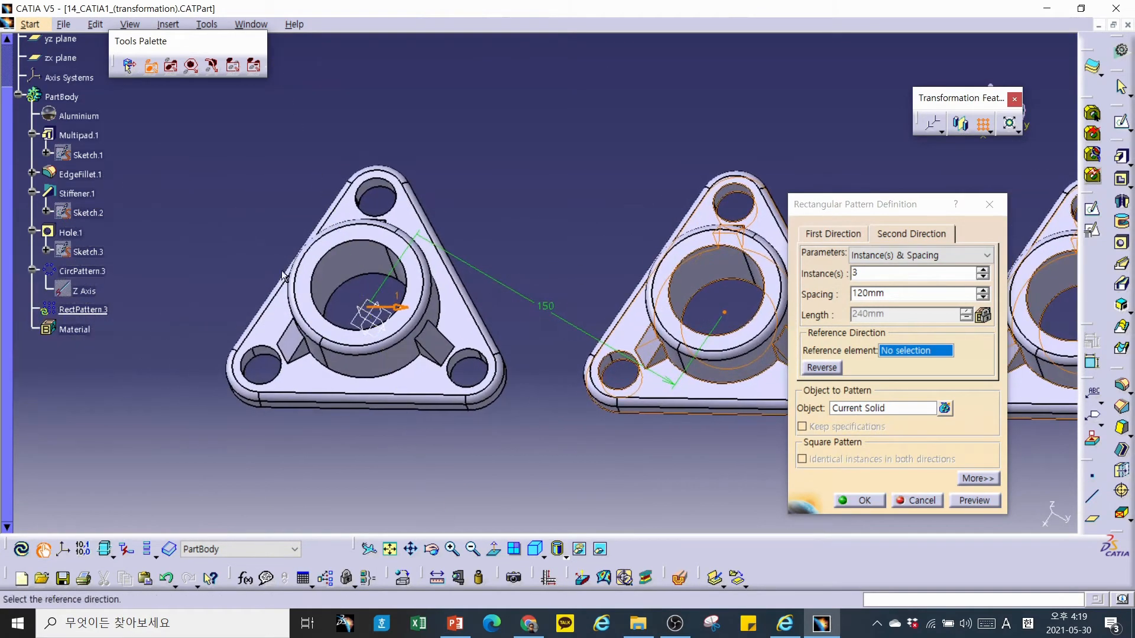
click(279, 292)
middle_drag(466, 222, 485, 352)
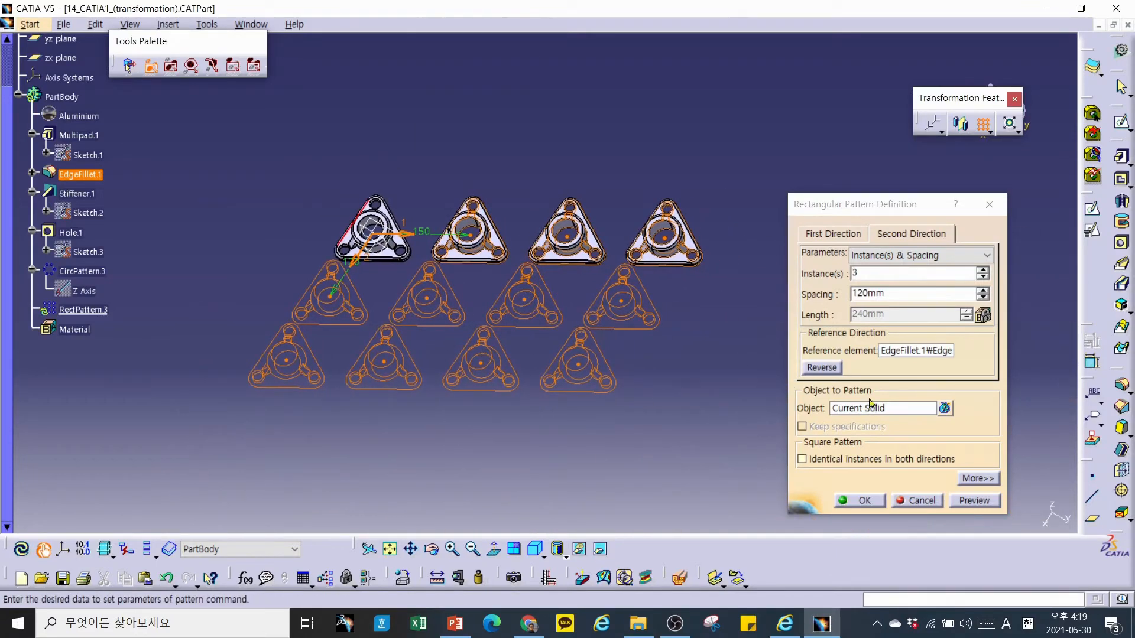
Reverse the second direction of the rectangular pattern.
click(821, 369)
middle_drag(637, 367, 614, 467)
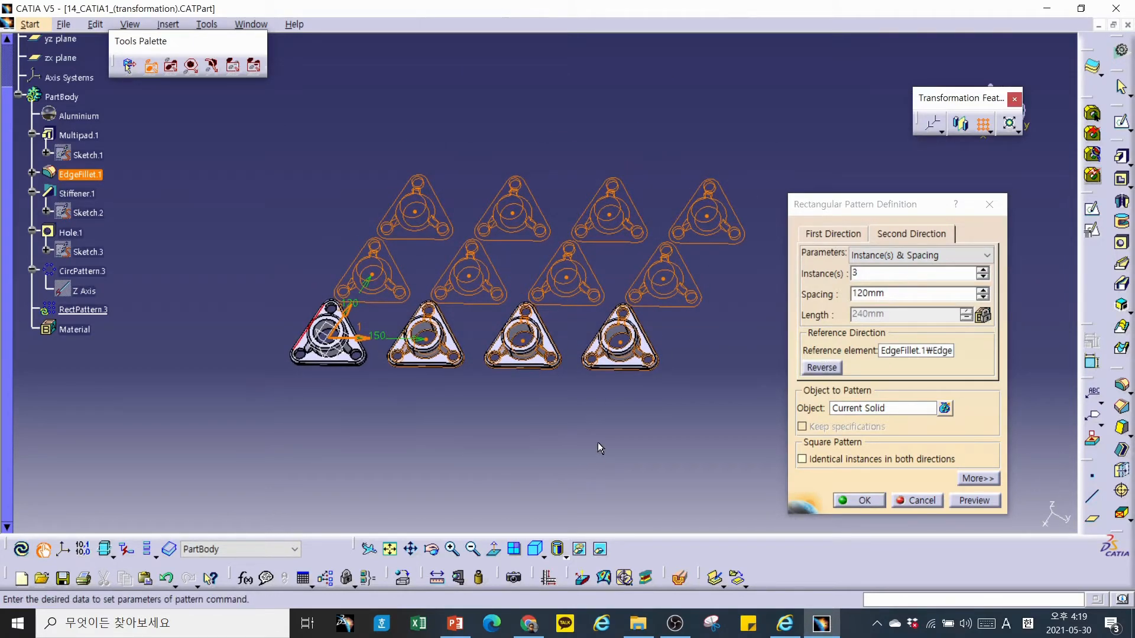
middle_drag(600, 448, 696, 256)
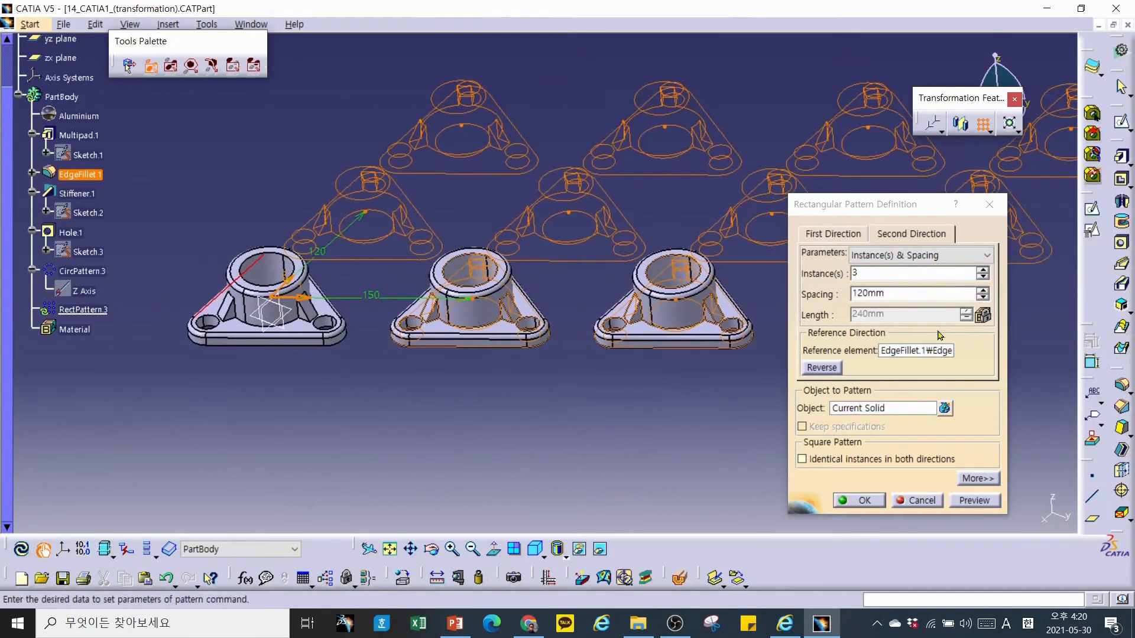
Replace the second direction's reference element with the front side face of the original flange's base.
click(902, 350)
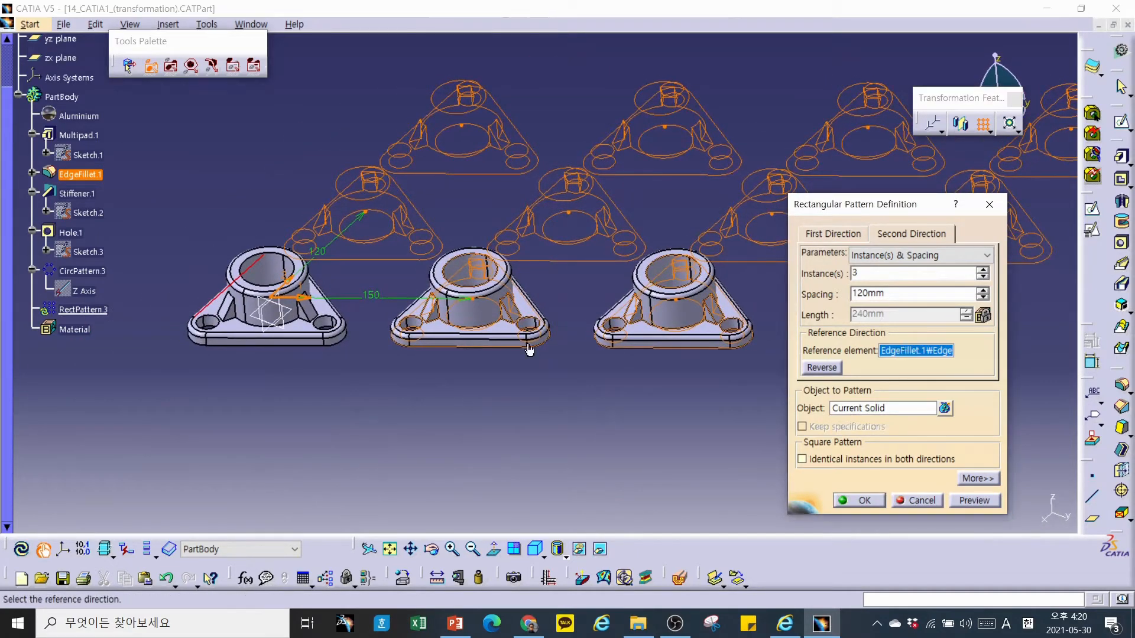
click(288, 342)
click(288, 342)
middle_drag(445, 378, 535, 406)
middle_drag(472, 343, 474, 319)
Try the X Axis as the second direction's reference element, and cancel the rectangular pattern.
click(902, 351)
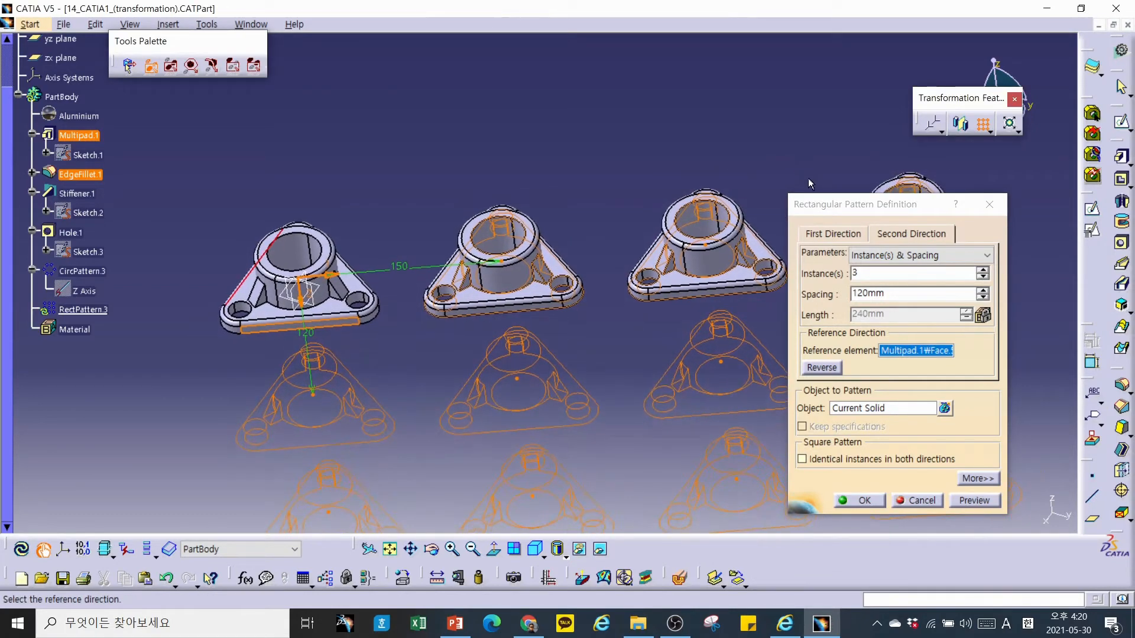
right_click(899, 352)
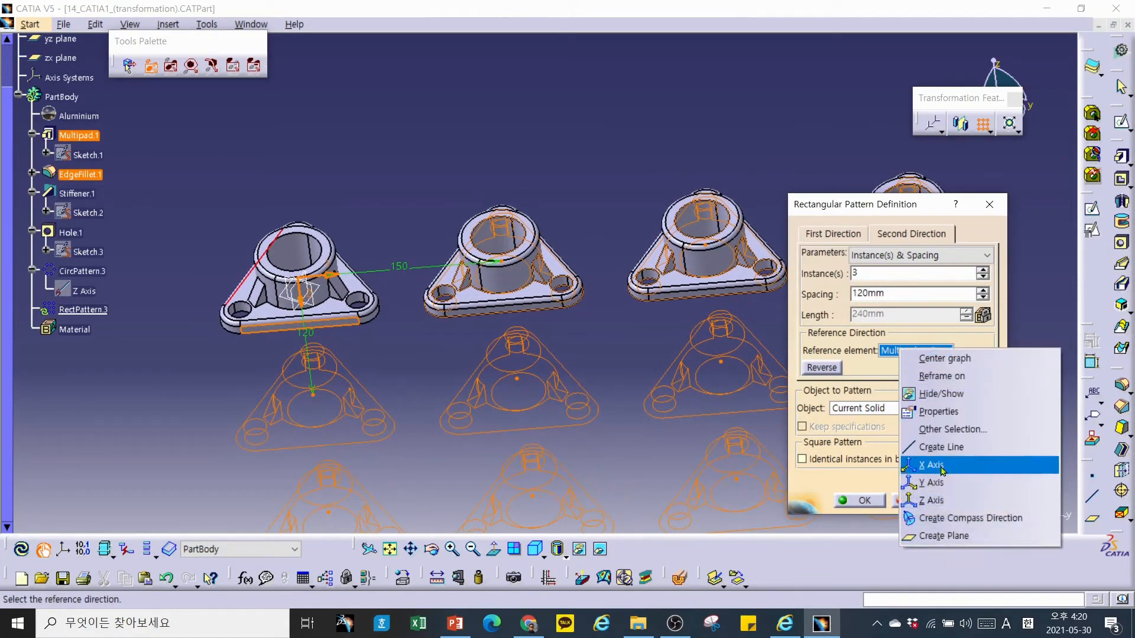
click(933, 465)
mouse_move(621, 340)
middle_down()
mouse_move(671, 378)
mouse_move(524, 375)
mouse_move(501, 397)
mouse_move(519, 400)
mouse_move(527, 427)
mouse_move(491, 421)
mouse_move(537, 410)
middle_up()
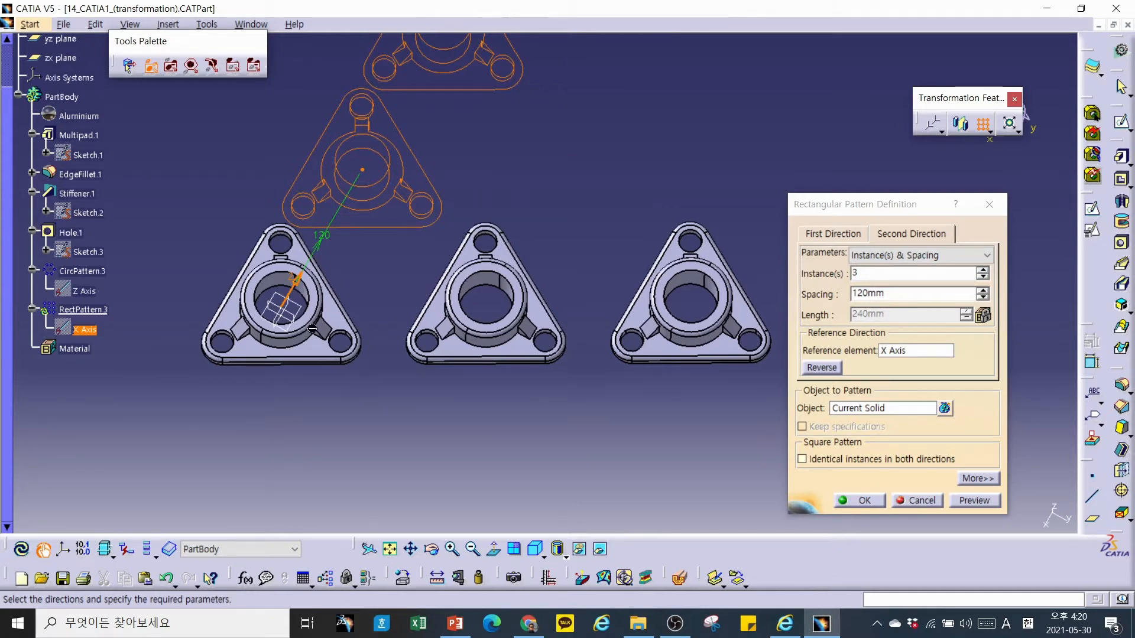
middle_drag(613, 412, 609, 444)
click(912, 502)
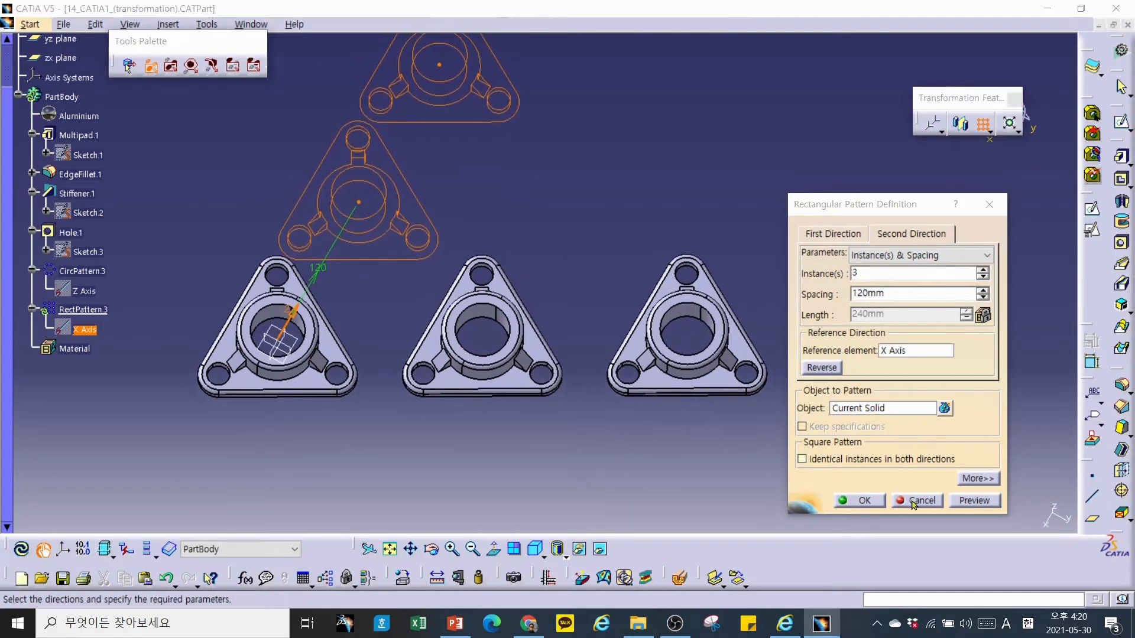
mouse_move(401, 393)
middle_down()
mouse_move(396, 373)
mouse_move(397, 386)
middle_up()
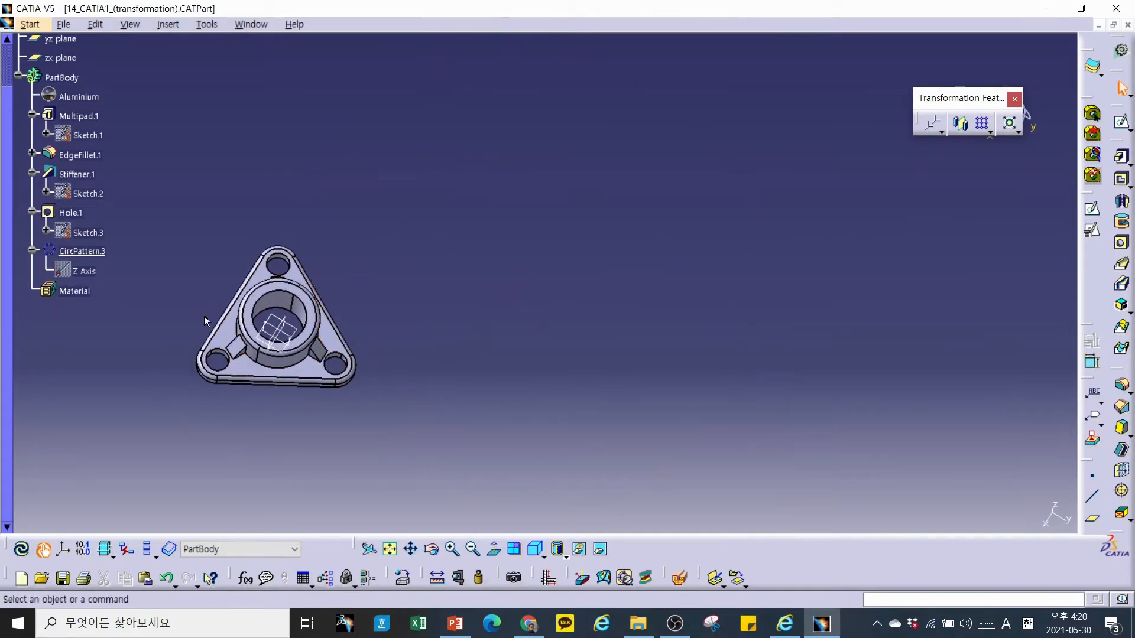
Start a Rotate transformation of the flange body in Axis-Angle mode about the Z Axis.
click(964, 130)
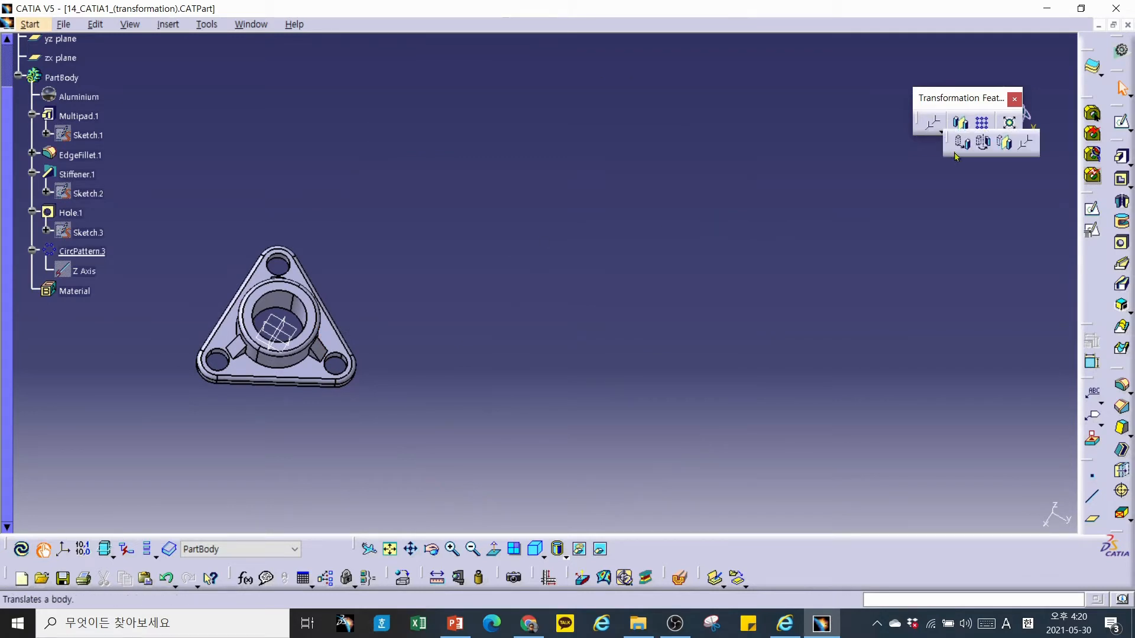
click(983, 144)
key(Return)
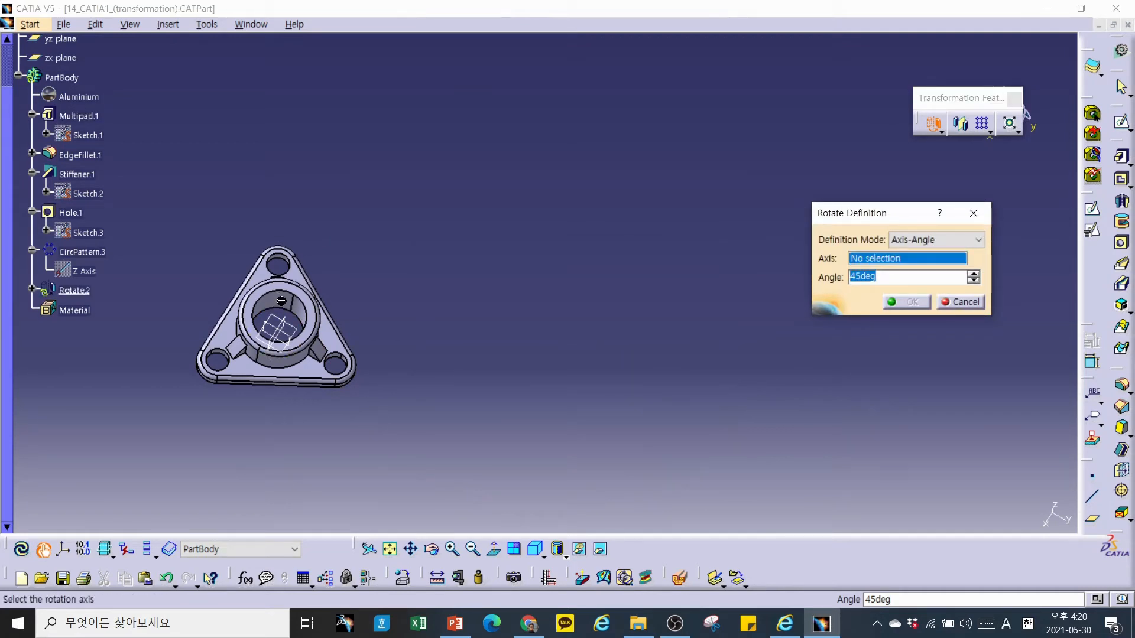
right_click(867, 261)
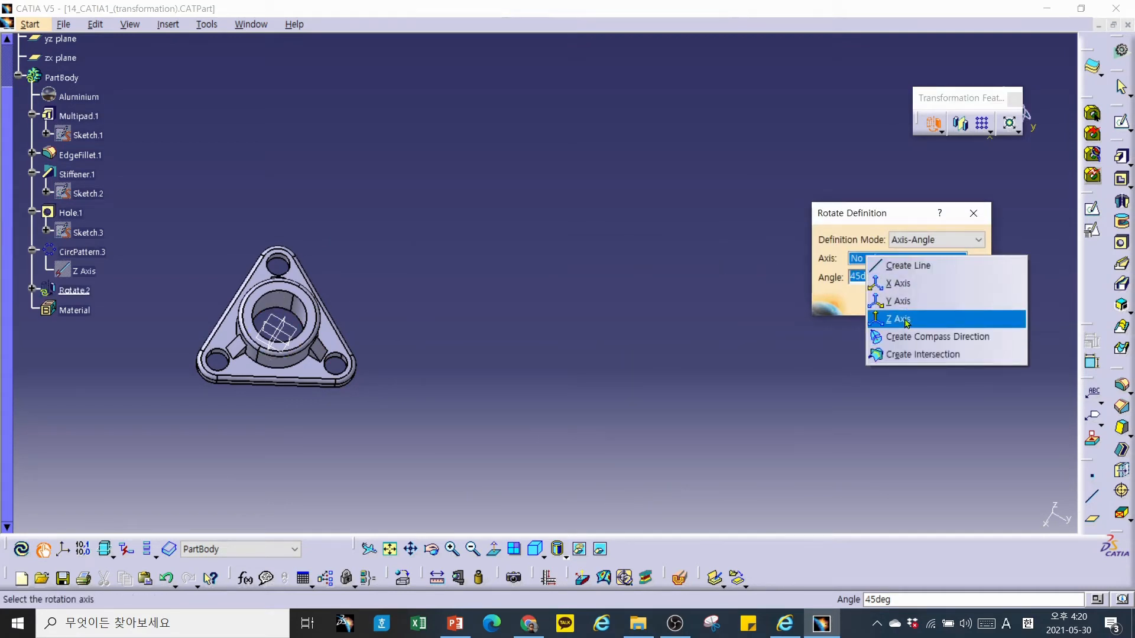
click(887, 317)
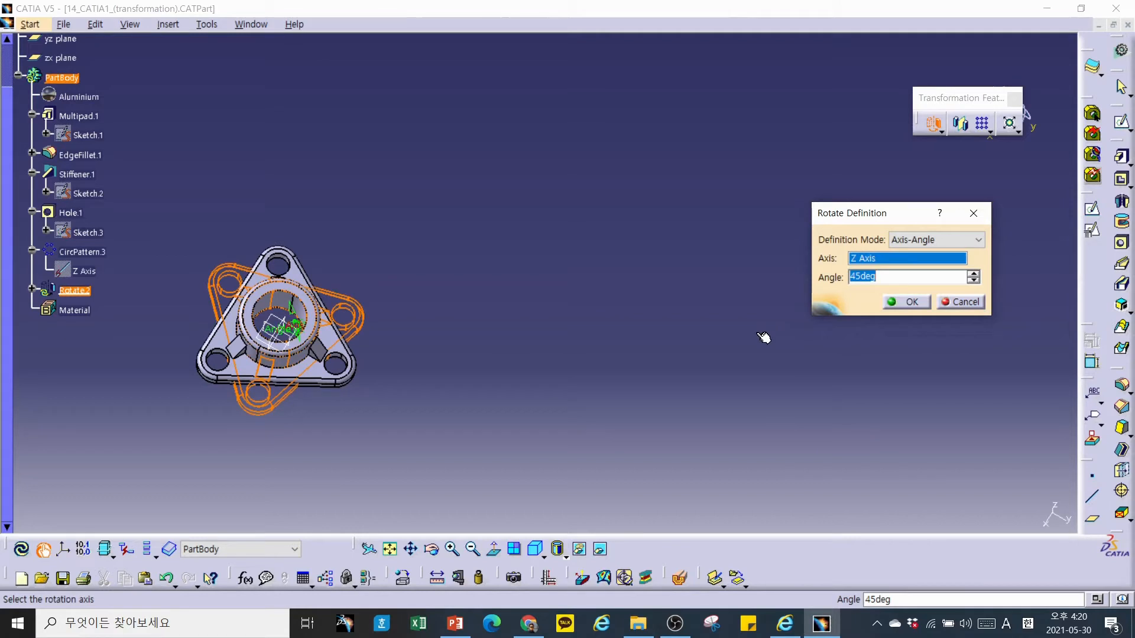
middle_drag(481, 316, 453, 301)
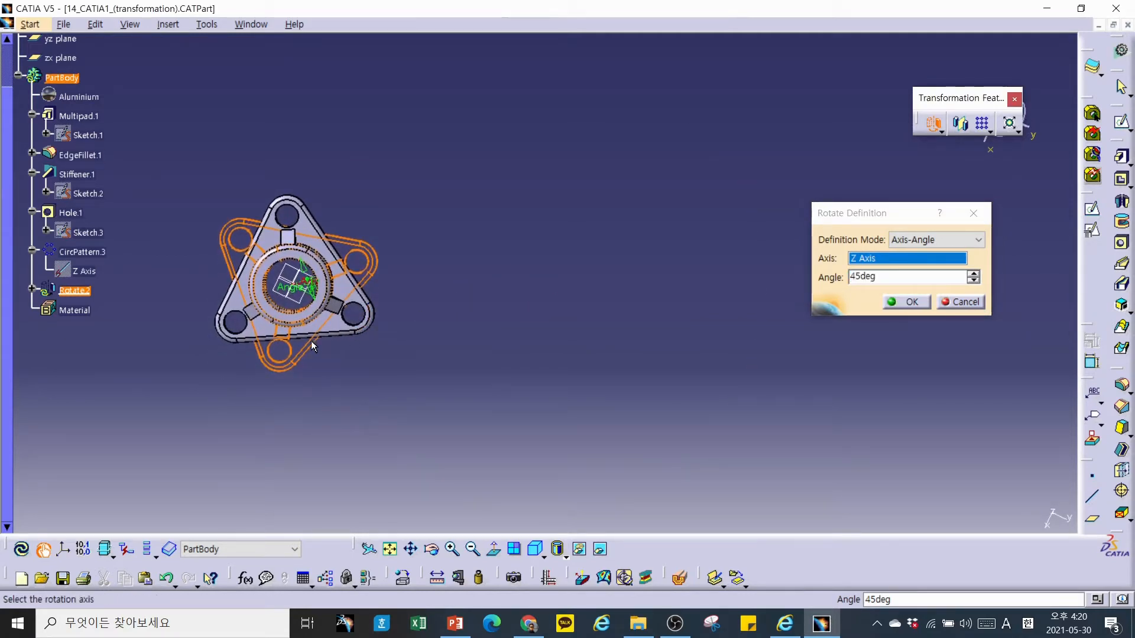
Set the rotation angle to 30 deg for the flange body, and cancel the rotation.
drag(892, 276, 845, 276)
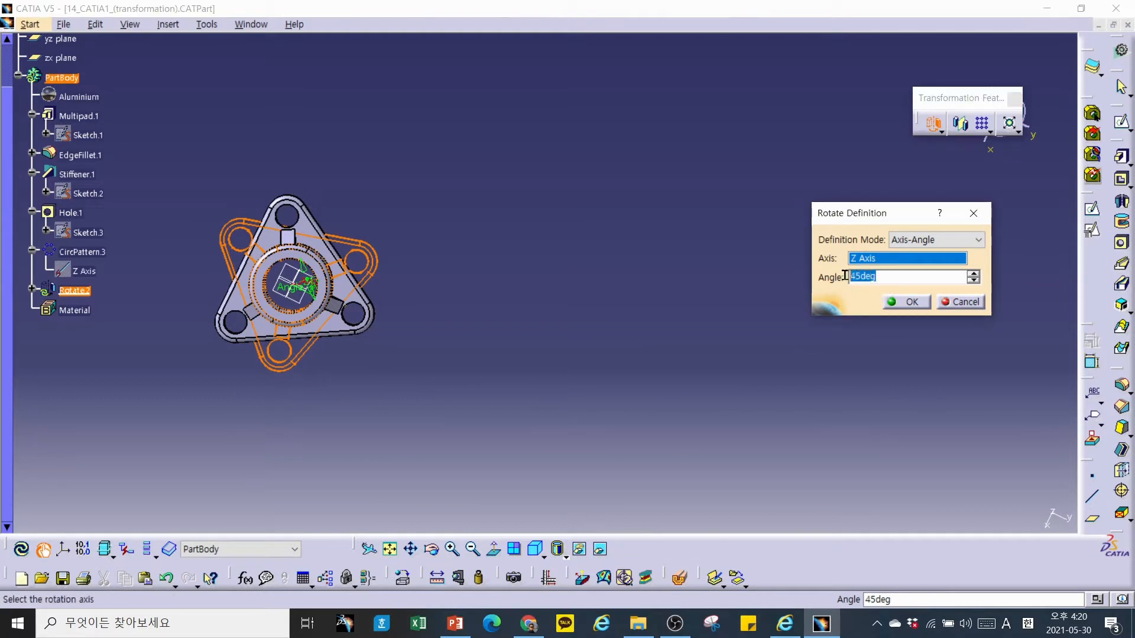
text(30)
middle_drag(586, 372, 555, 378)
mouse_move(428, 215)
middle_down()
mouse_move(433, 200)
mouse_move(442, 205)
middle_up()
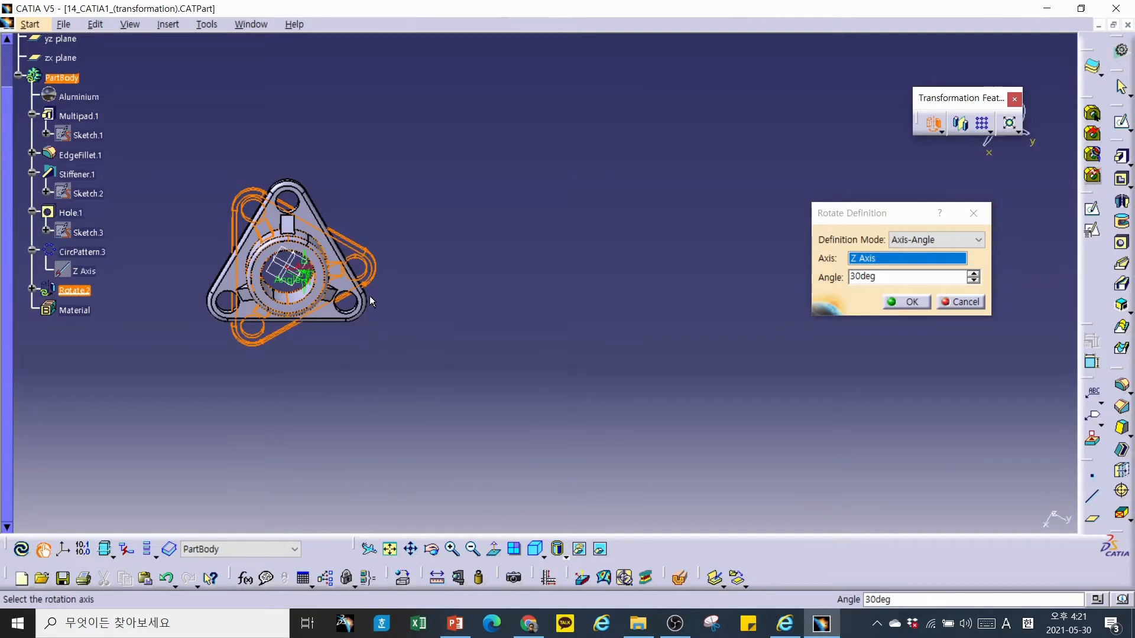
click(961, 302)
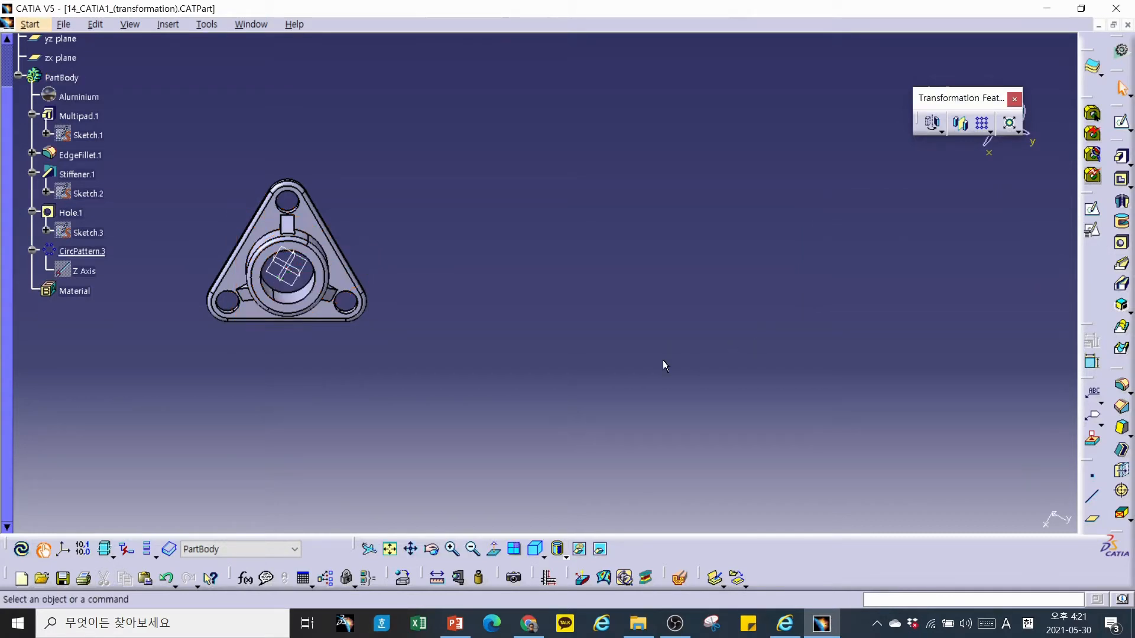
middle_drag(573, 388, 585, 313)
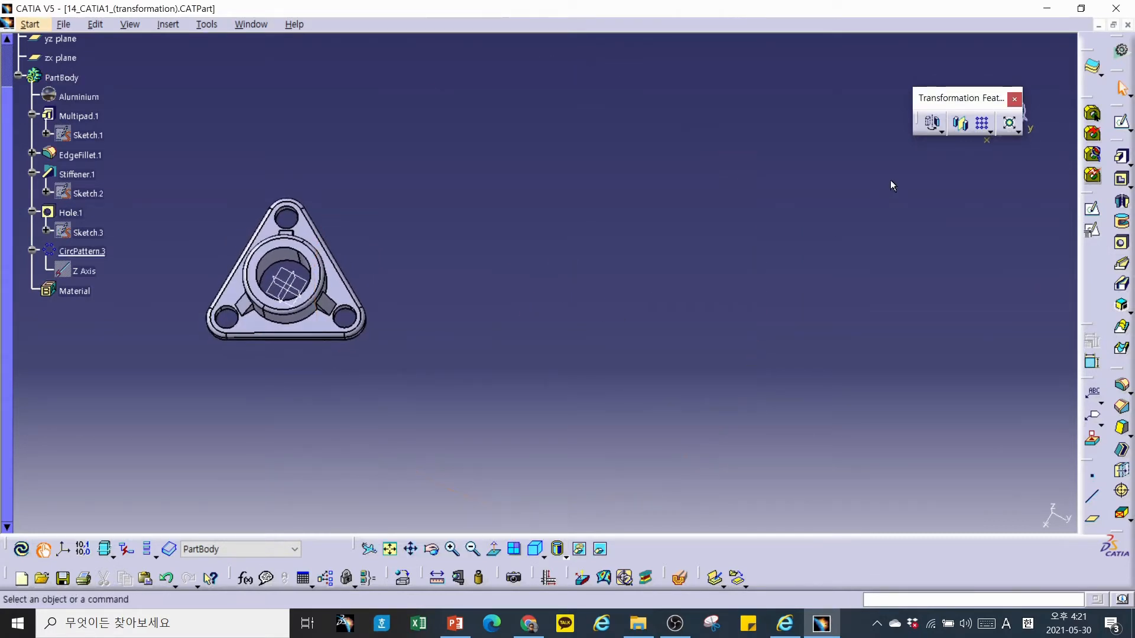
Start a rectangular pattern of the current solid with the zx plane as the first direction's reference element.
click(982, 123)
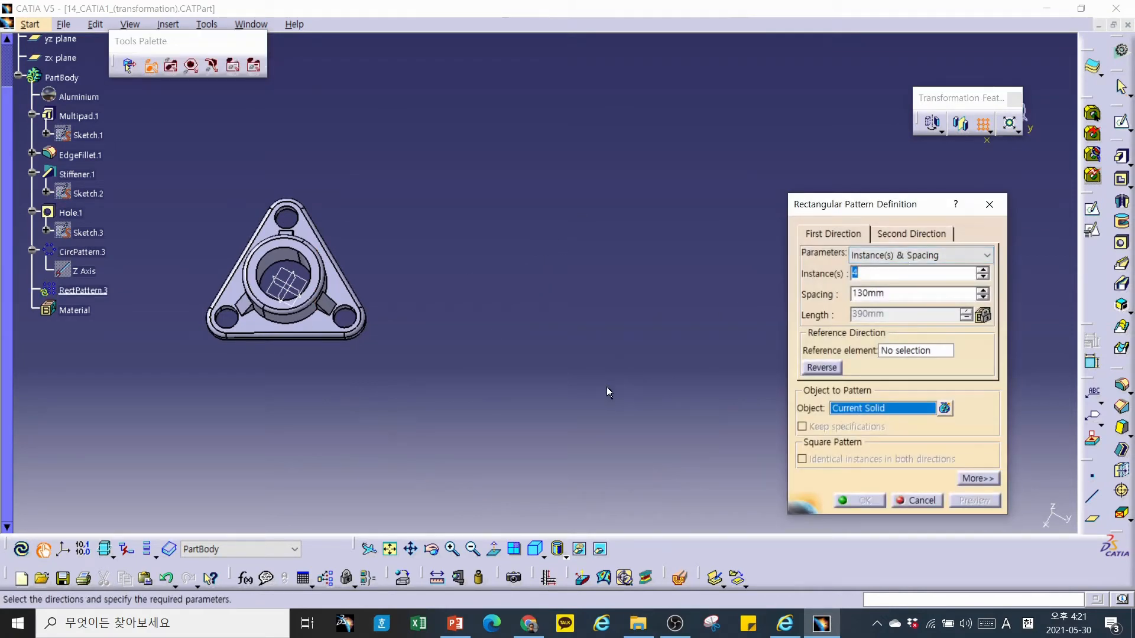
middle_drag(630, 410, 738, 353)
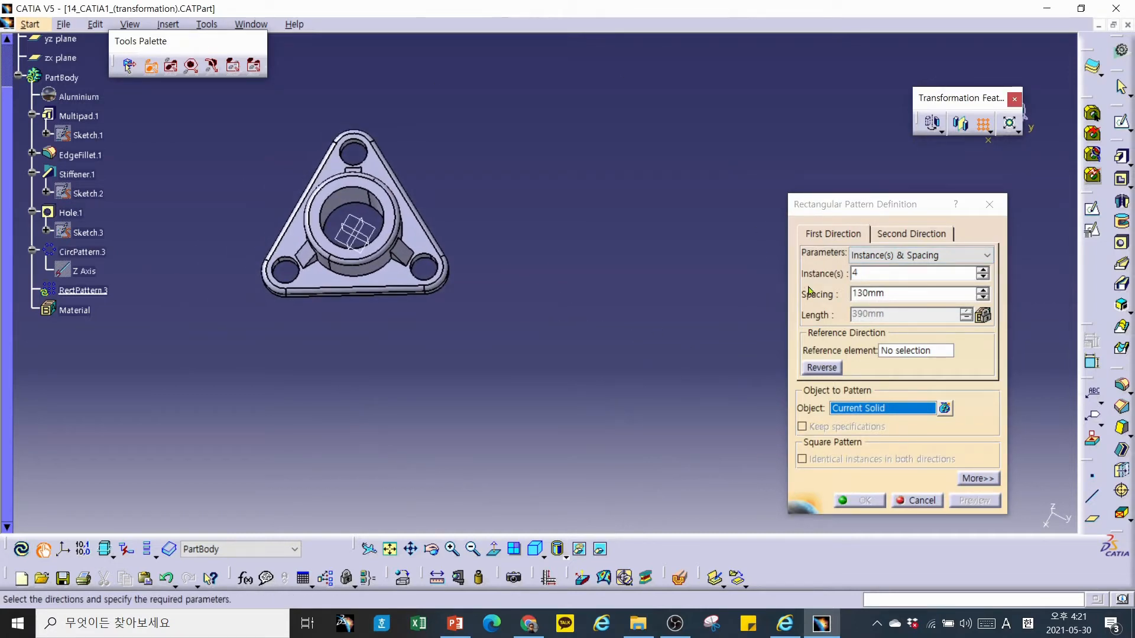
click(922, 352)
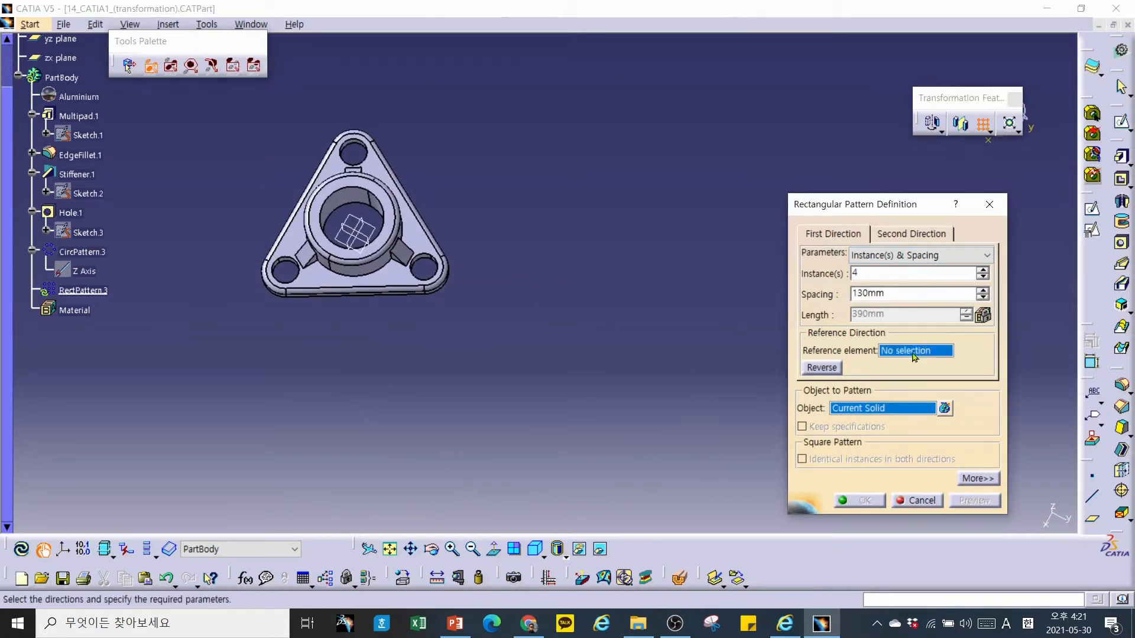
click(368, 228)
middle_drag(521, 306, 550, 293)
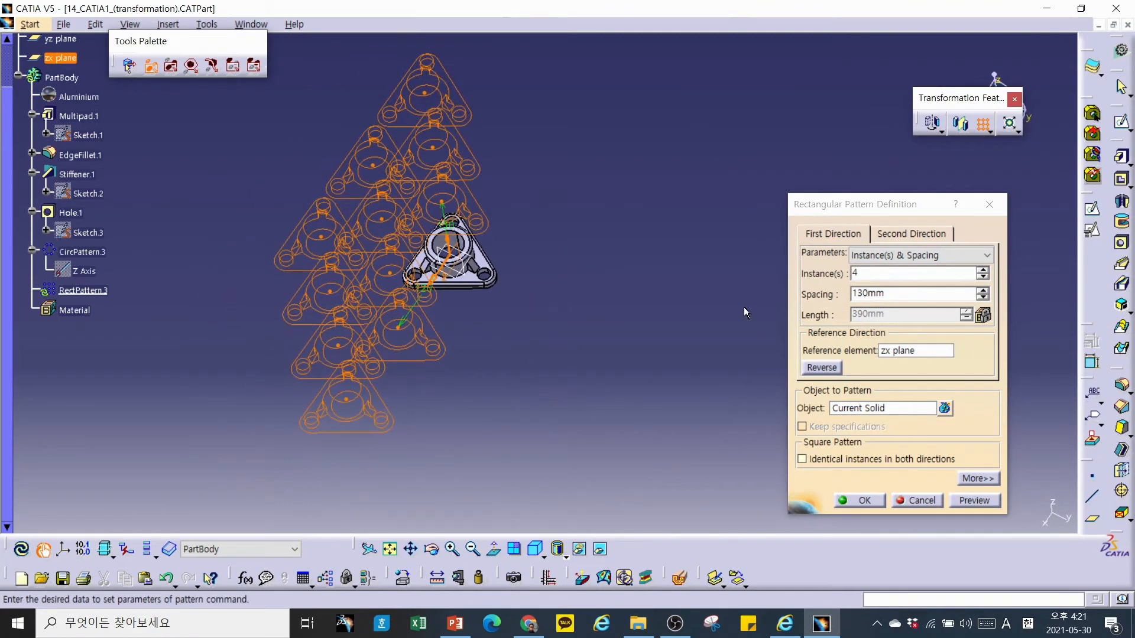
Reduce the second direction's instance count to 1.
click(863, 259)
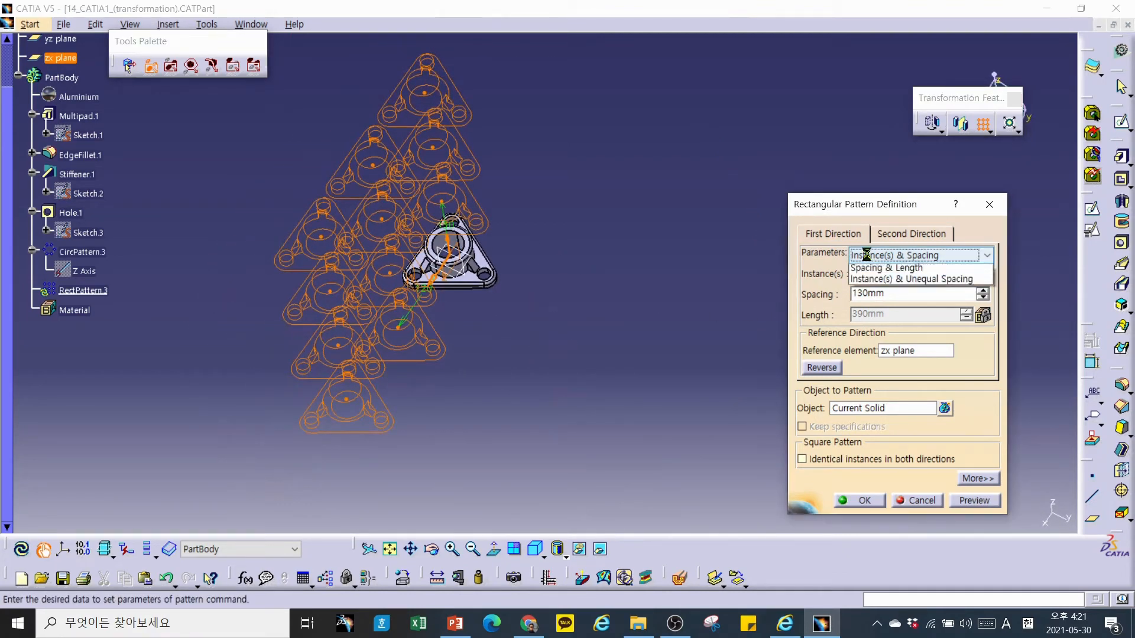
click(759, 296)
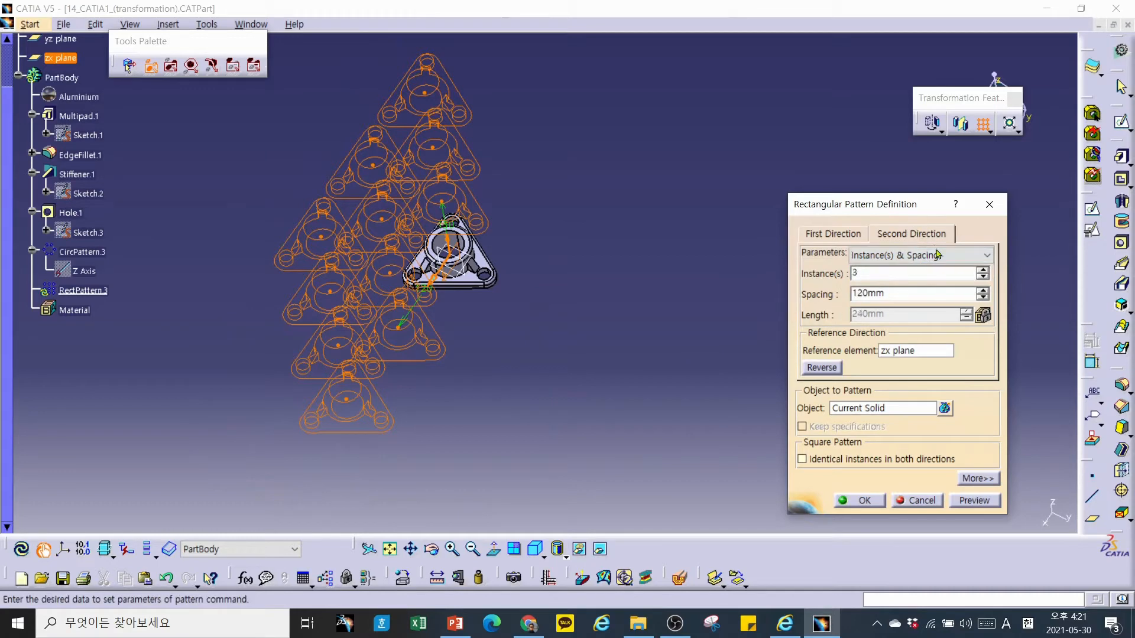
click(919, 234)
click(983, 278)
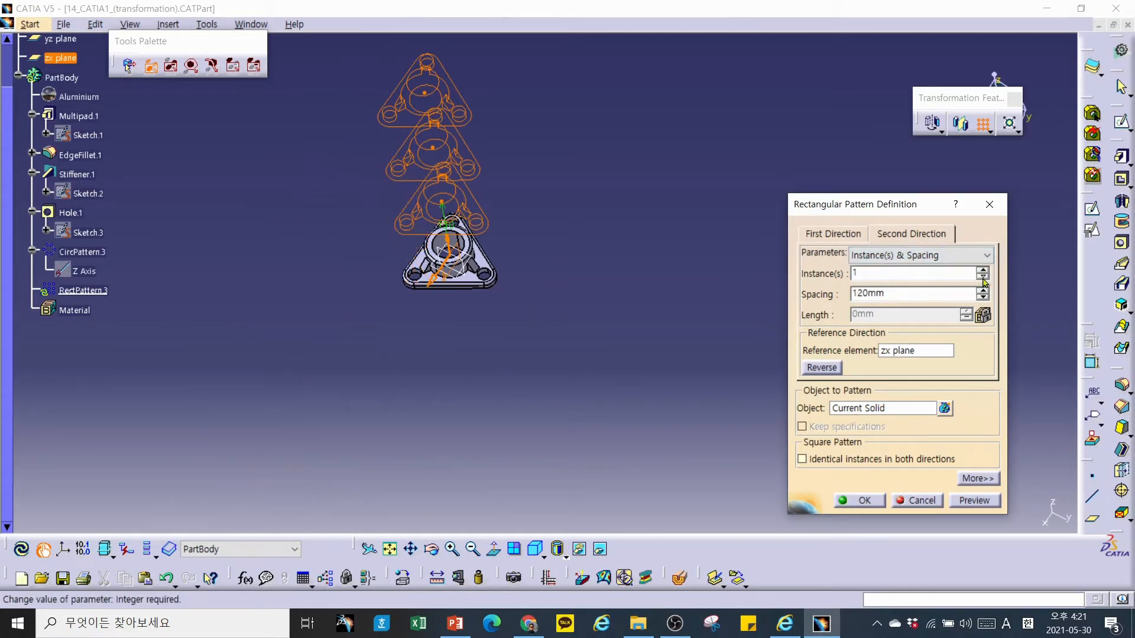
middle_drag(640, 318, 633, 362)
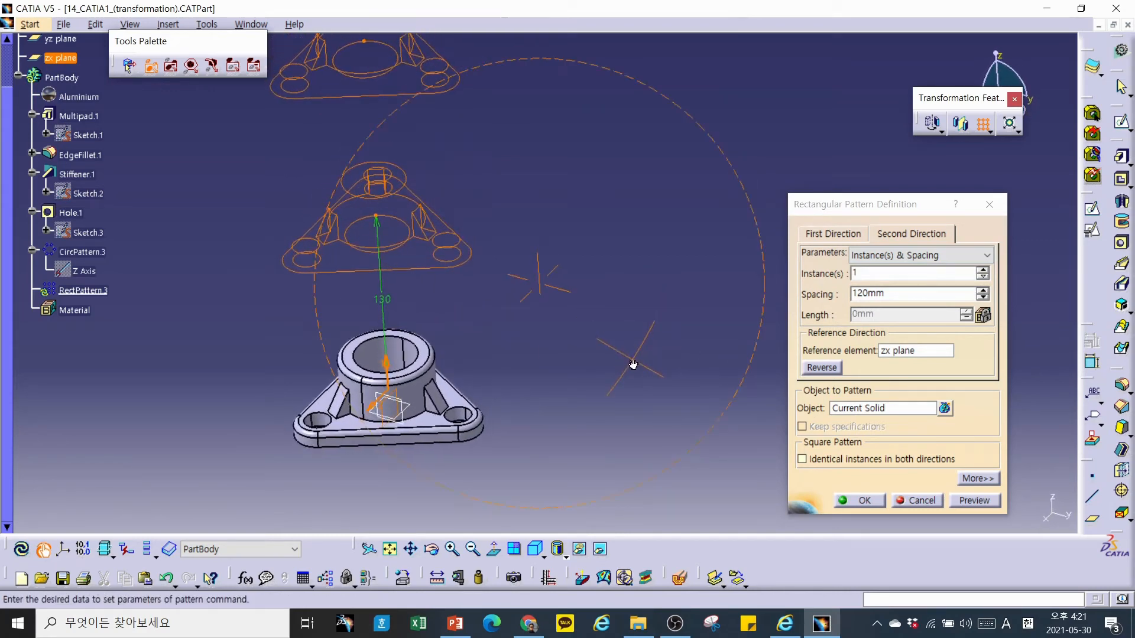
Set the second direction's reference element to the X Axis.
click(904, 355)
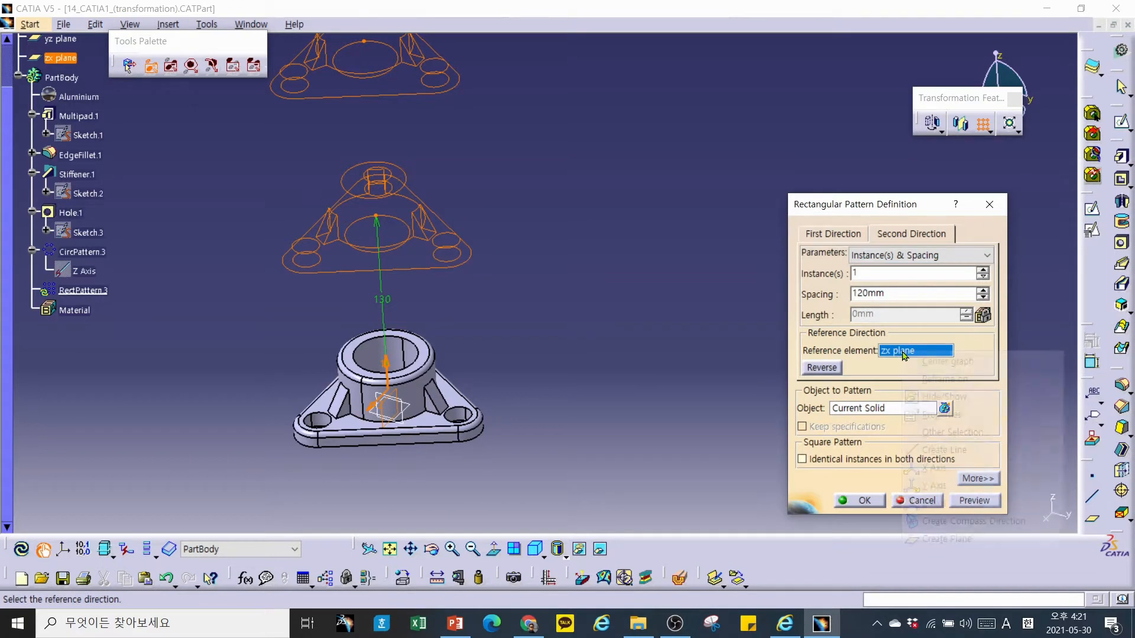
right_click(903, 356)
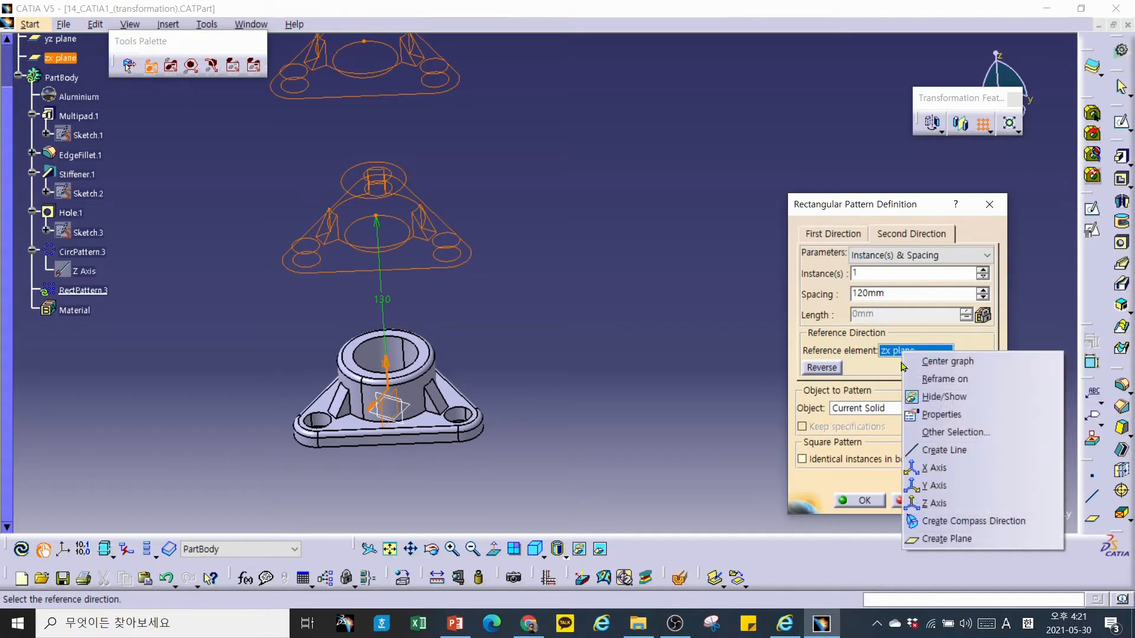
click(940, 468)
middle_drag(570, 426, 594, 293)
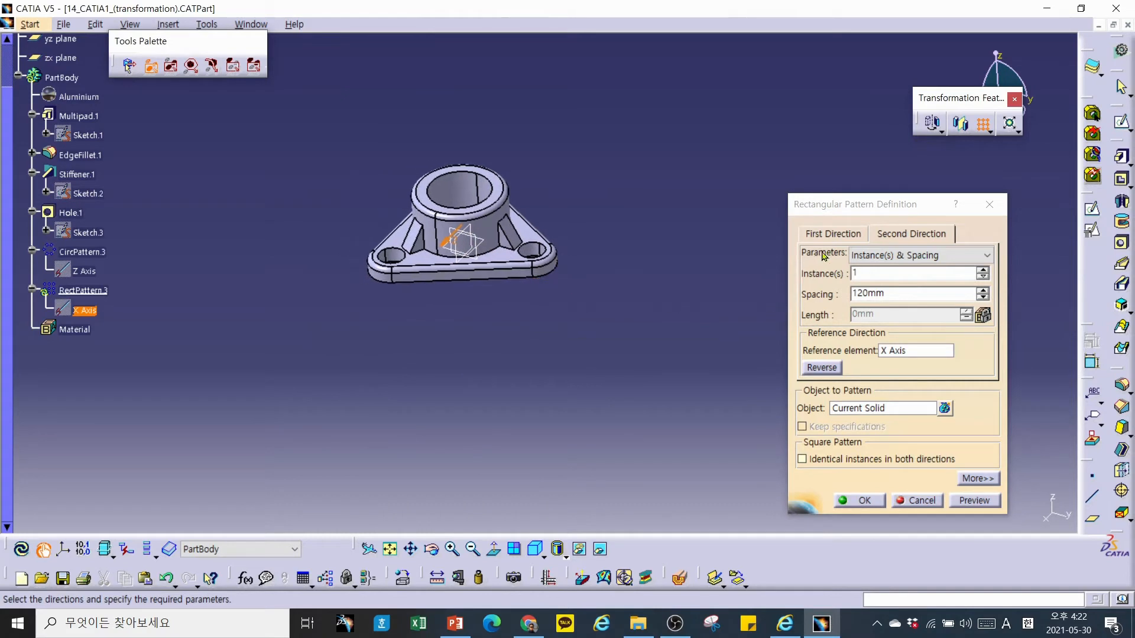
Set the first direction's reference element to the Y Axis.
click(834, 235)
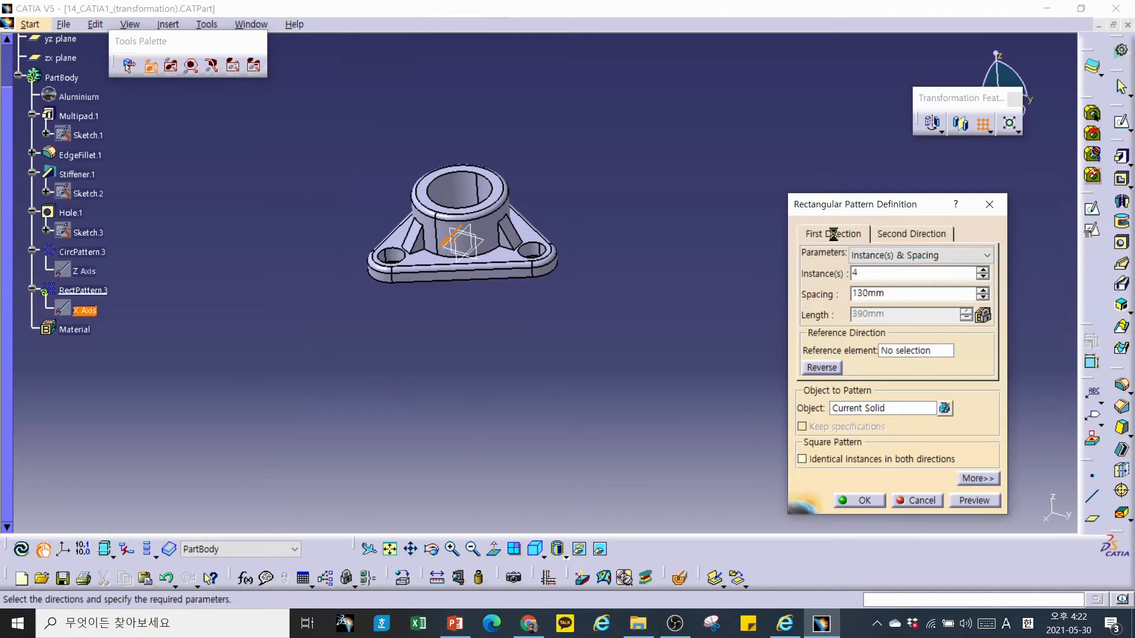
click(903, 355)
right_click(894, 354)
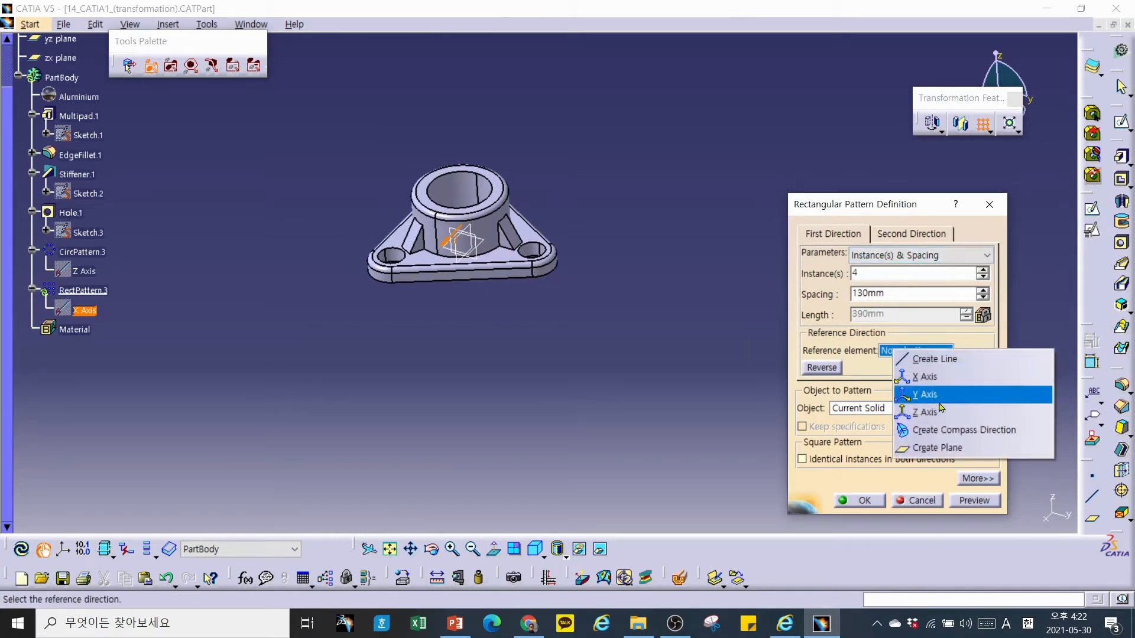
click(925, 396)
middle_drag(600, 366, 689, 374)
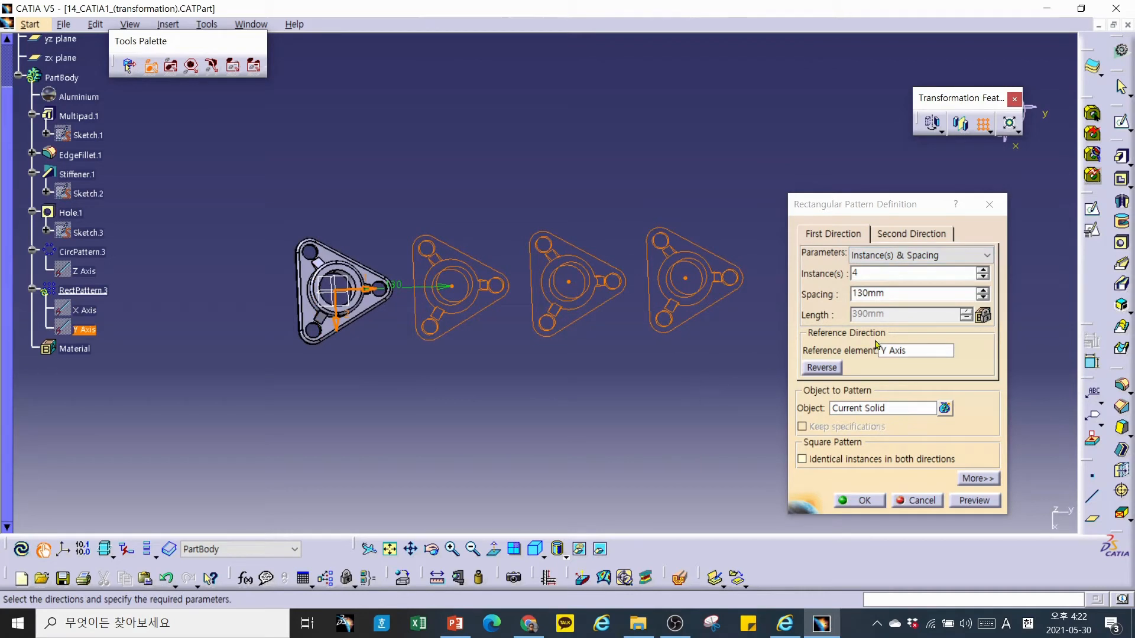
Set the second direction's instance count to 3, reverse that direction and preview the rectangular pattern.
click(922, 237)
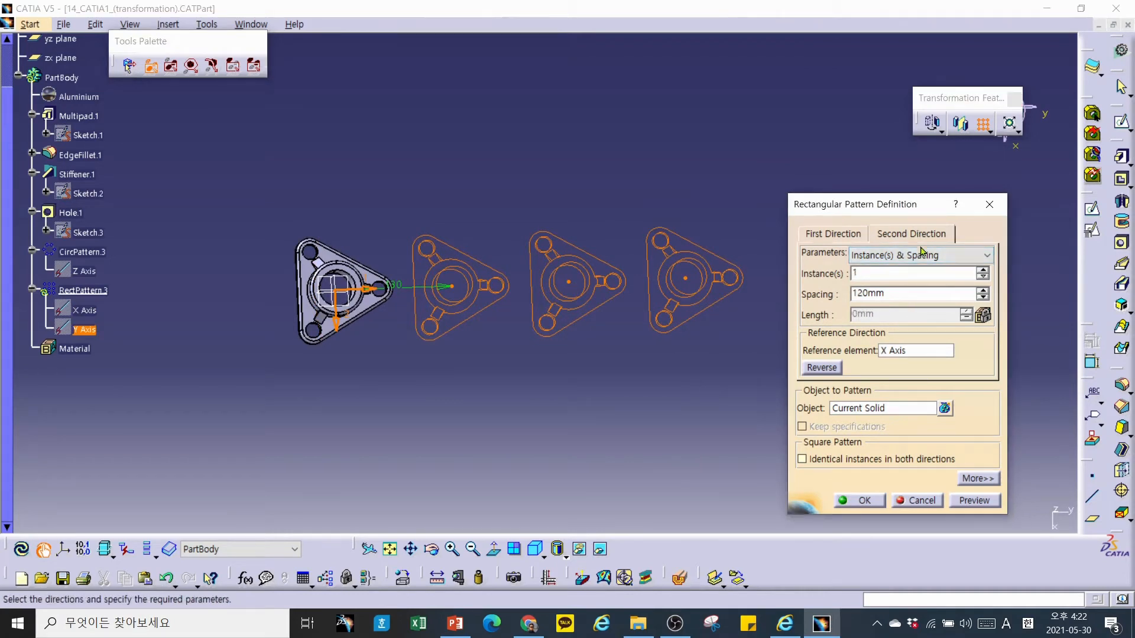
click(983, 270)
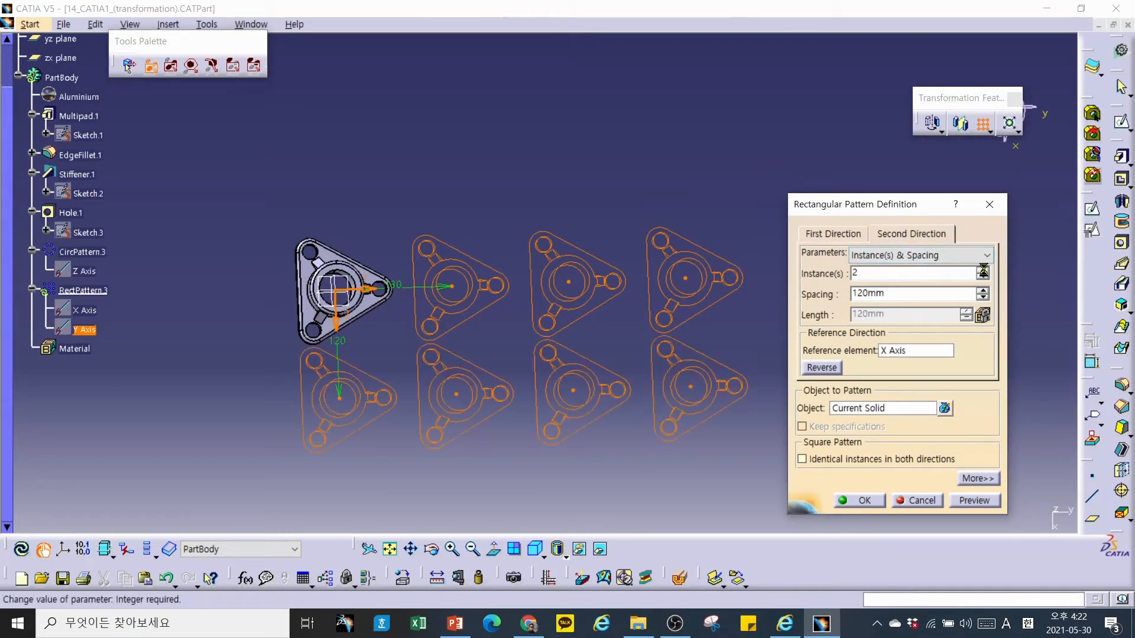
click(984, 270)
click(821, 367)
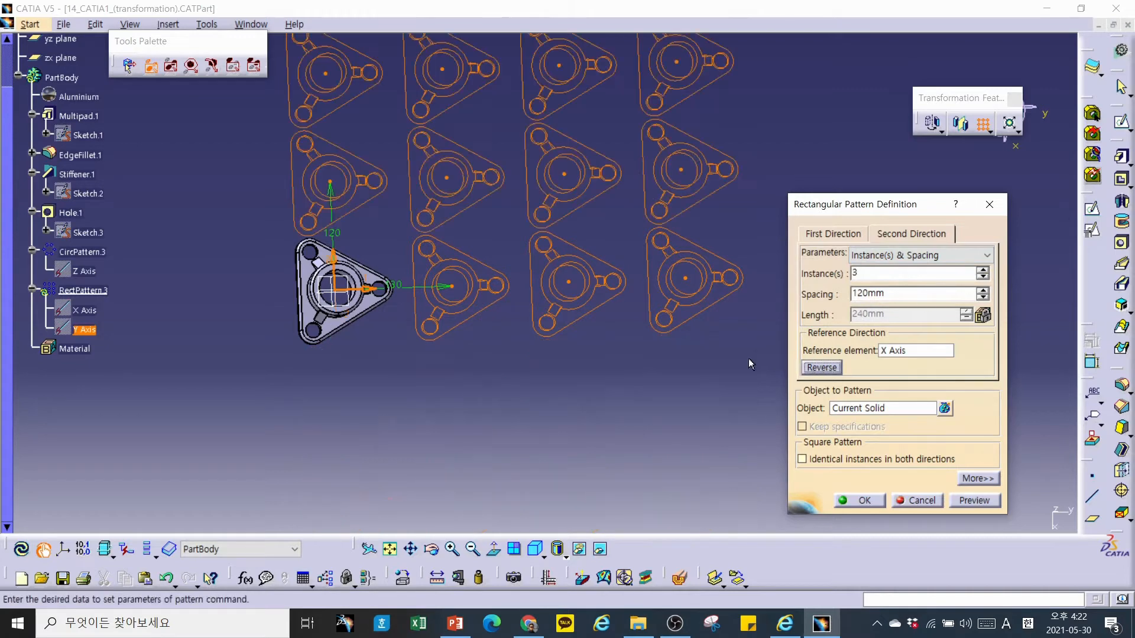
middle_drag(585, 360, 584, 413)
middle_drag(618, 447, 579, 467)
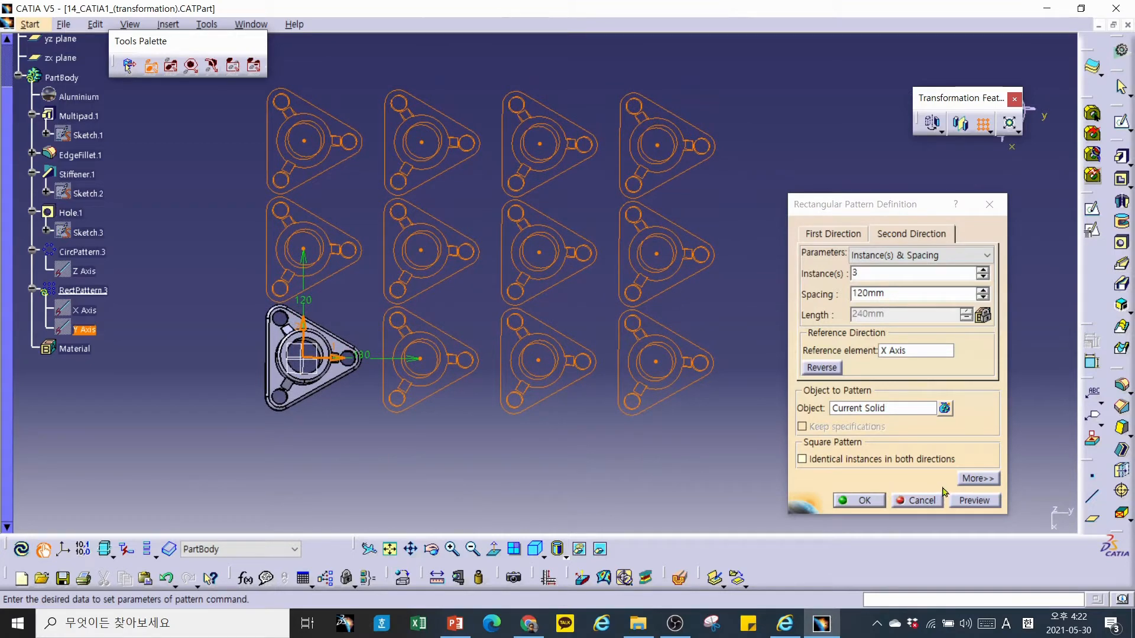
click(974, 500)
middle_drag(496, 435, 516, 443)
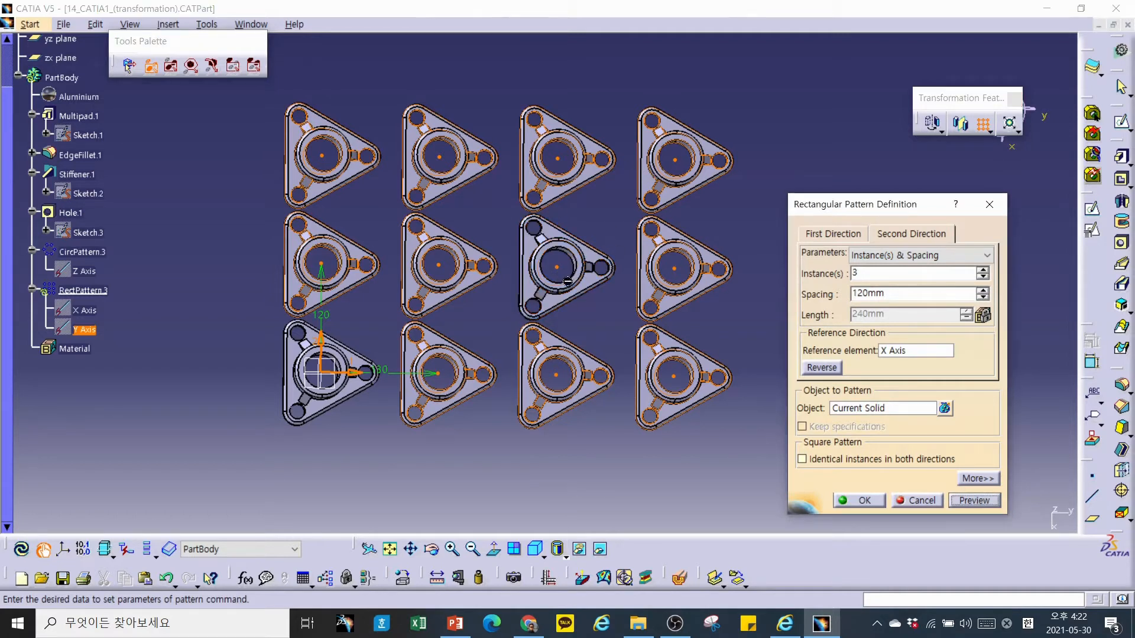
Exclude the two inner instances of the pattern's middle row, preview, and confirm the rectangular pattern.
click(954, 500)
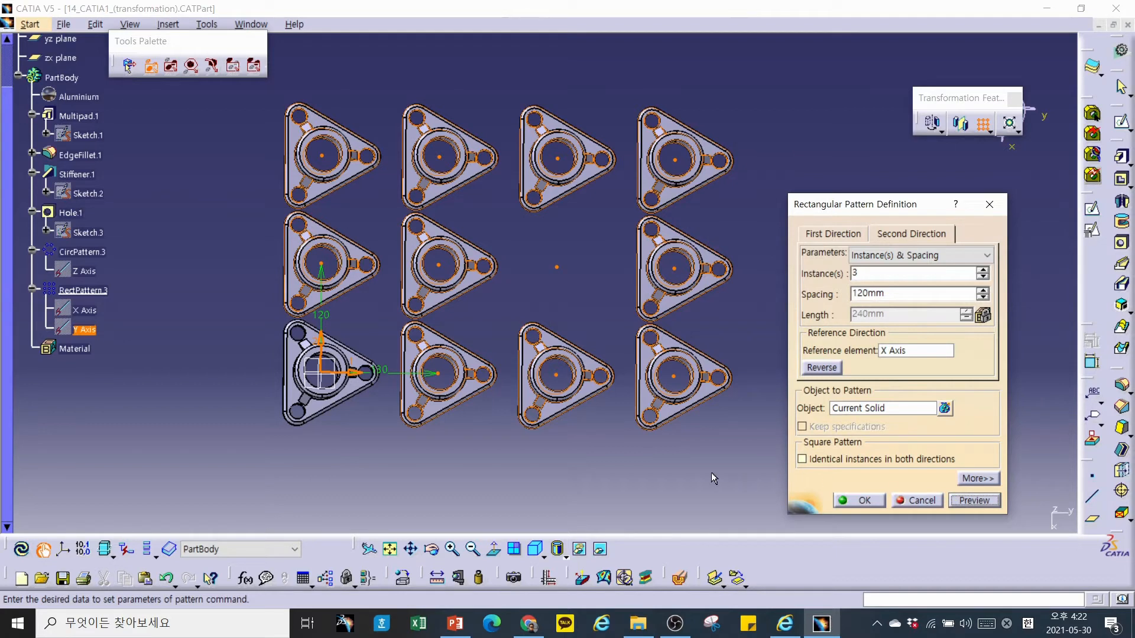
click(439, 271)
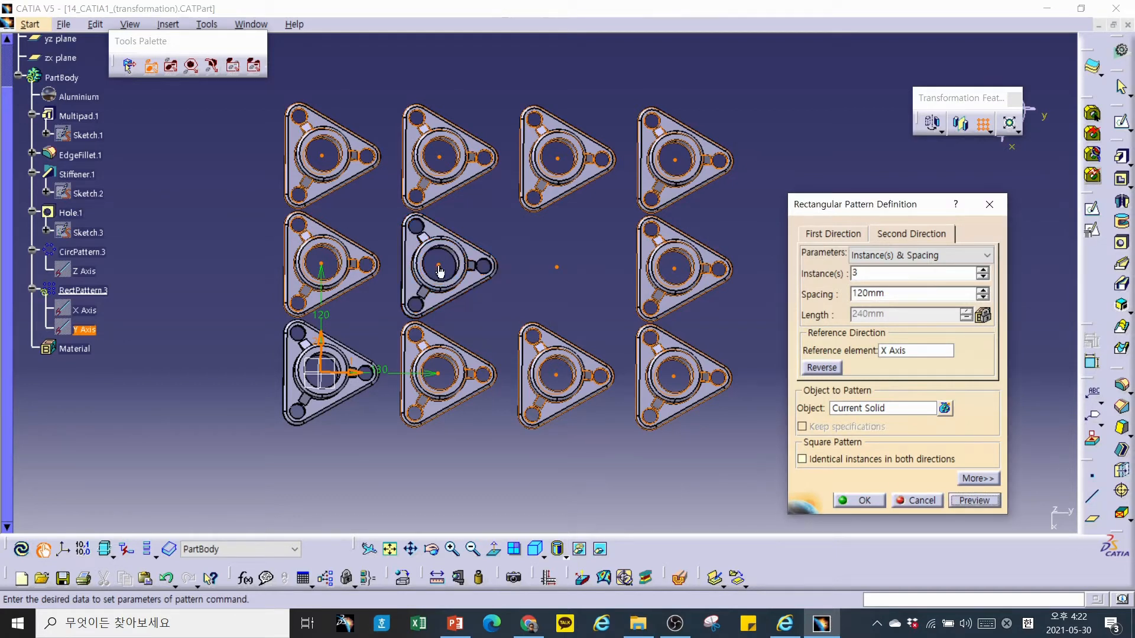
click(973, 500)
middle_drag(702, 475, 682, 482)
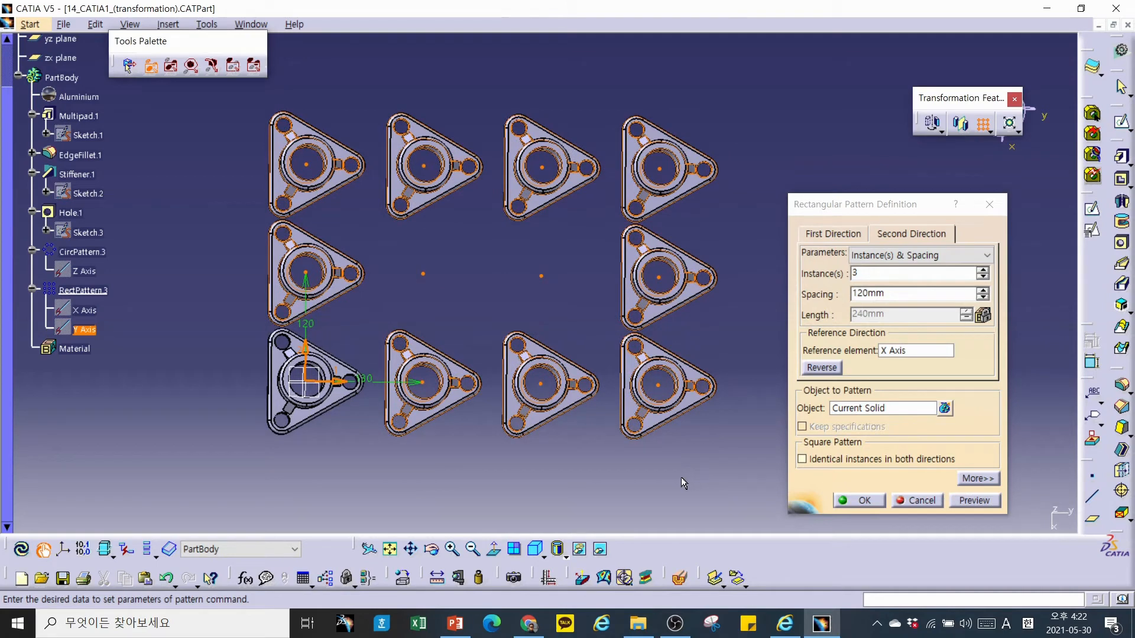
click(879, 501)
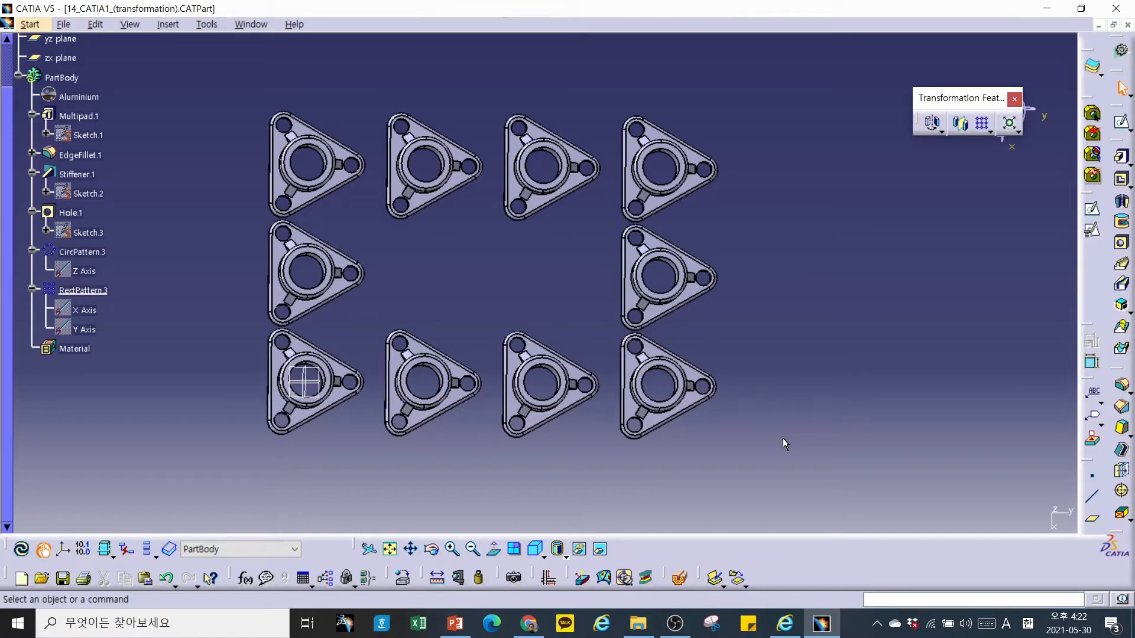
middle_drag(793, 429, 805, 420)
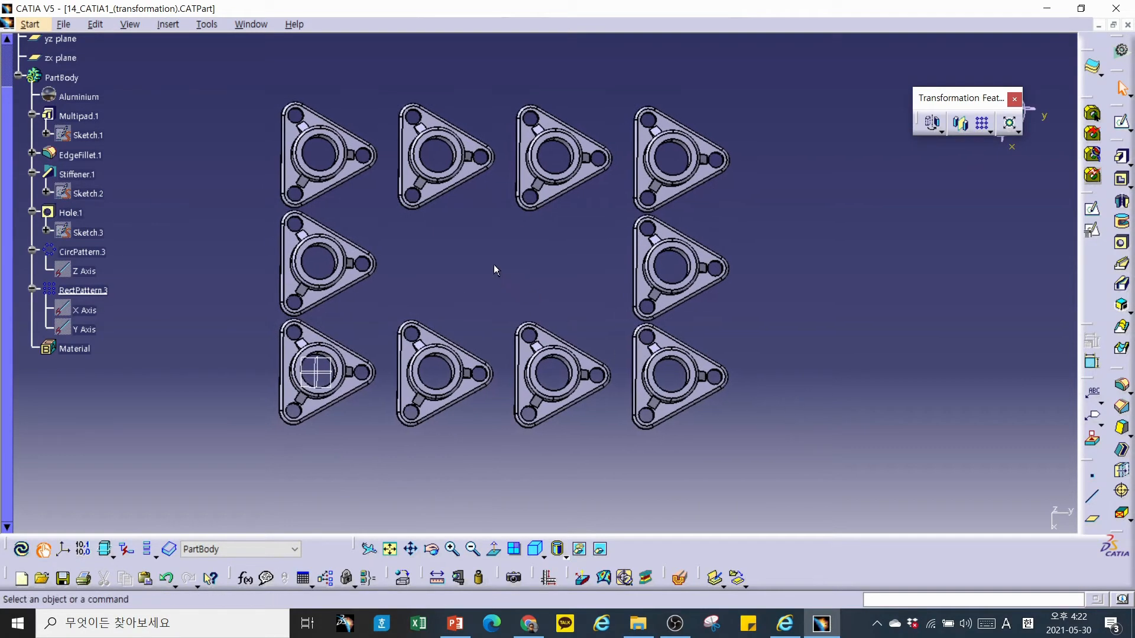
Edit the rectangular pattern to restore the two excluded instances in the middle row, and confirm.
double_click(83, 290)
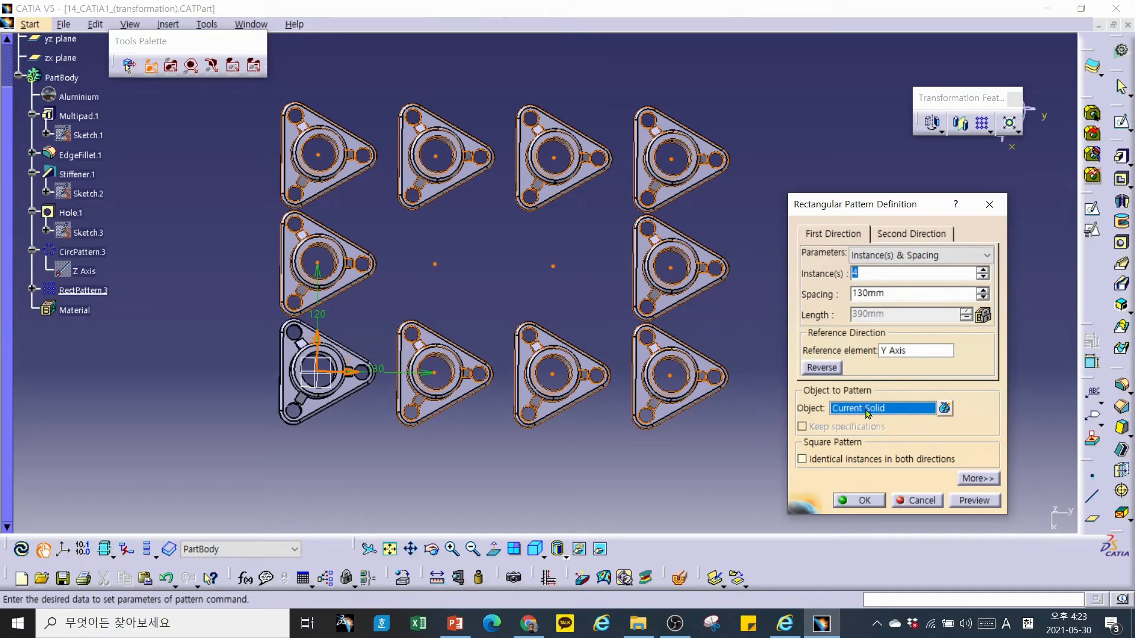
click(436, 269)
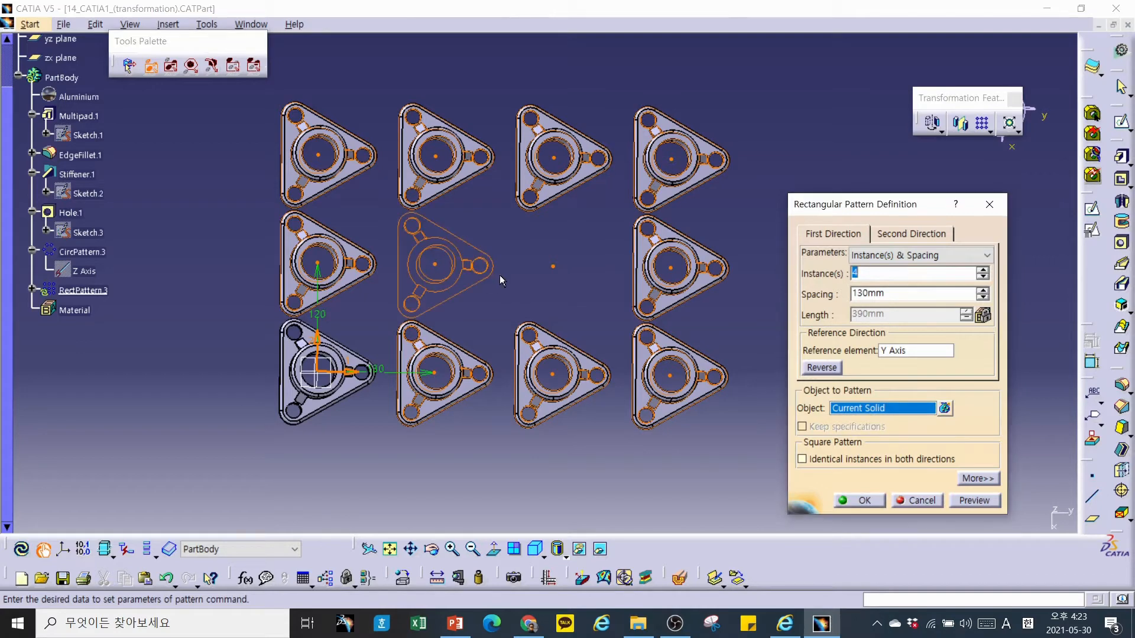
click(553, 269)
click(845, 500)
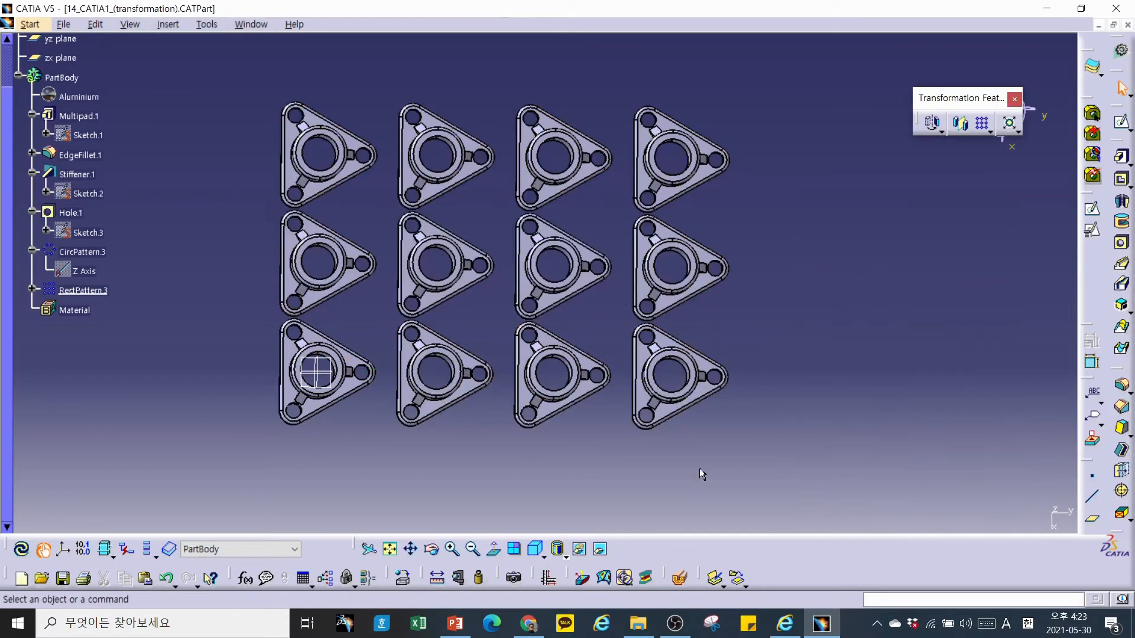
middle_drag(653, 469, 667, 490)
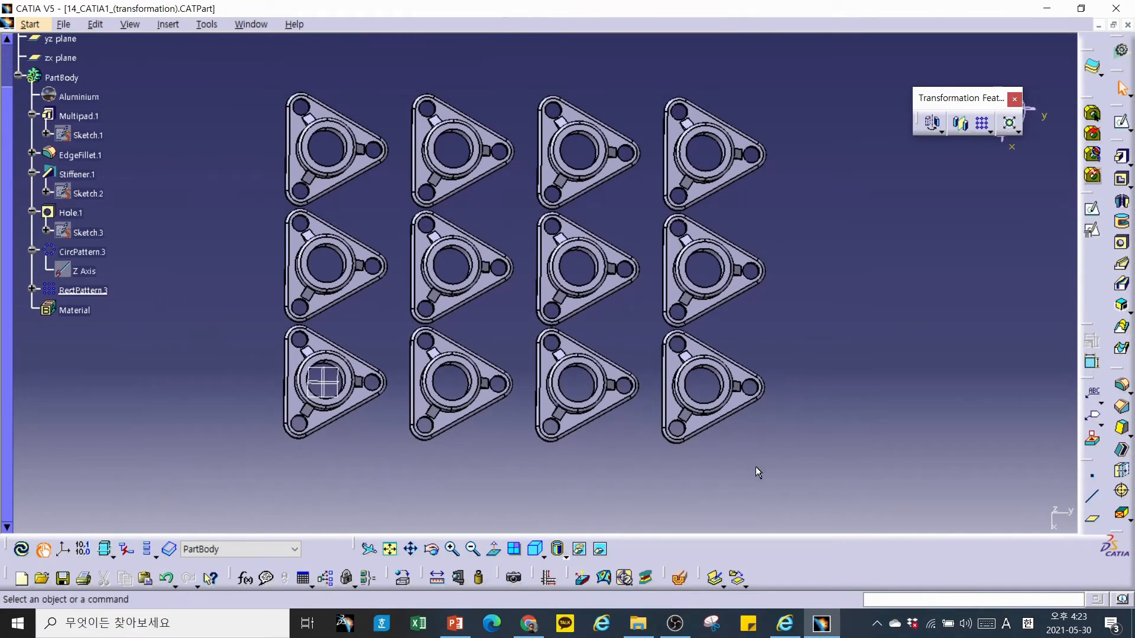
middle_drag(757, 473, 759, 469)
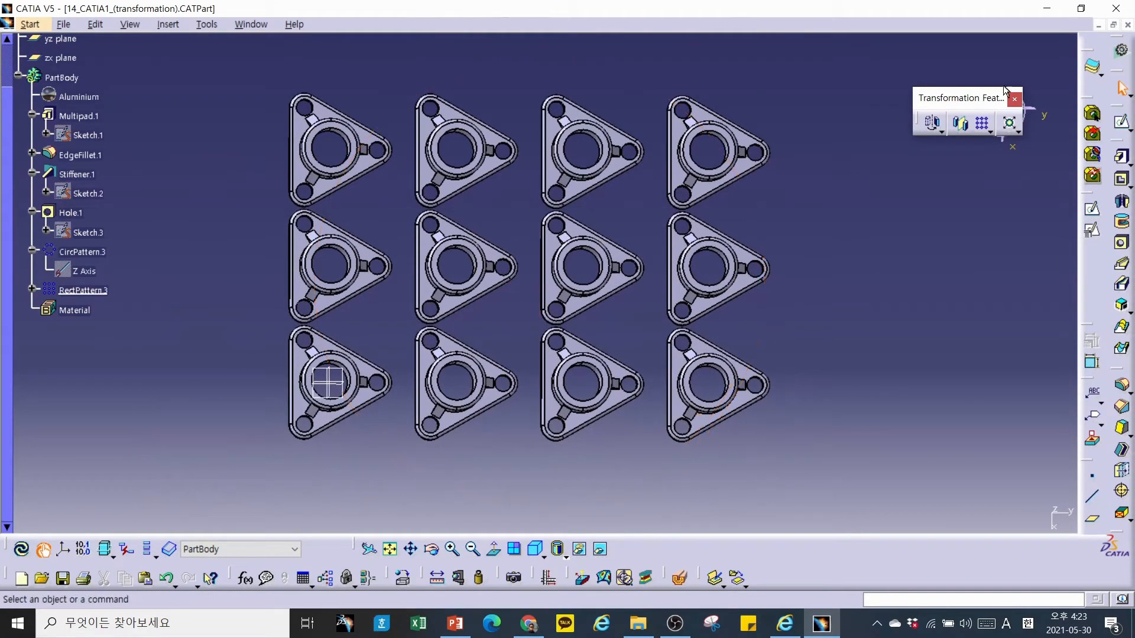
Check the PowerPoint slide on the second direction, position of object in pattern and staggered pattern definition, then return to the full CATIA view.
click(1081, 9)
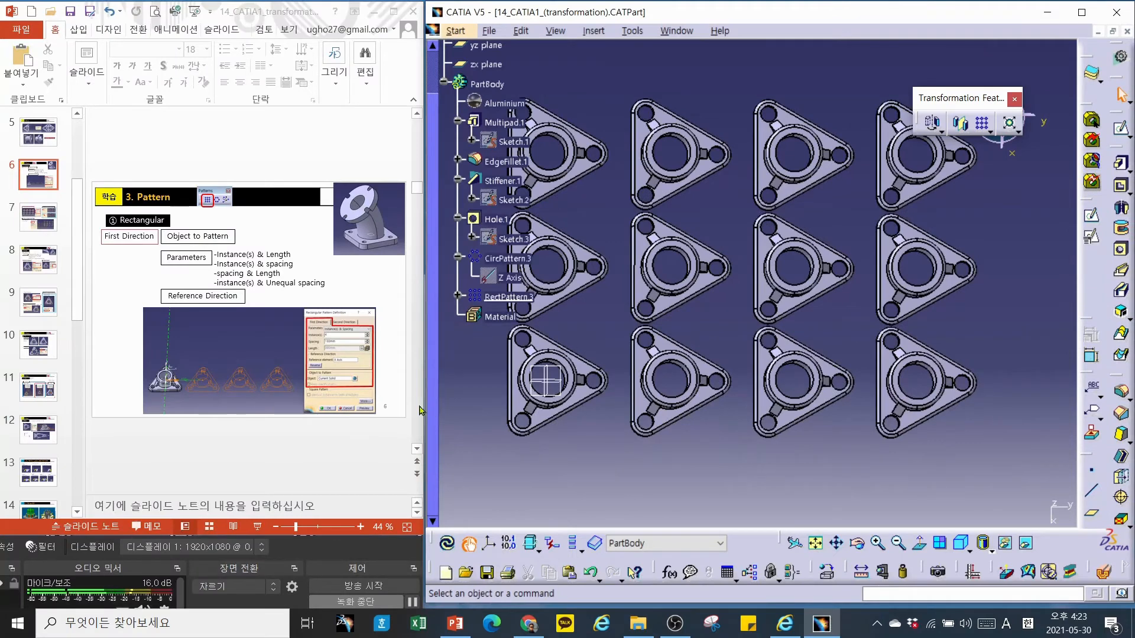
scroll(277, 431, down, 1)
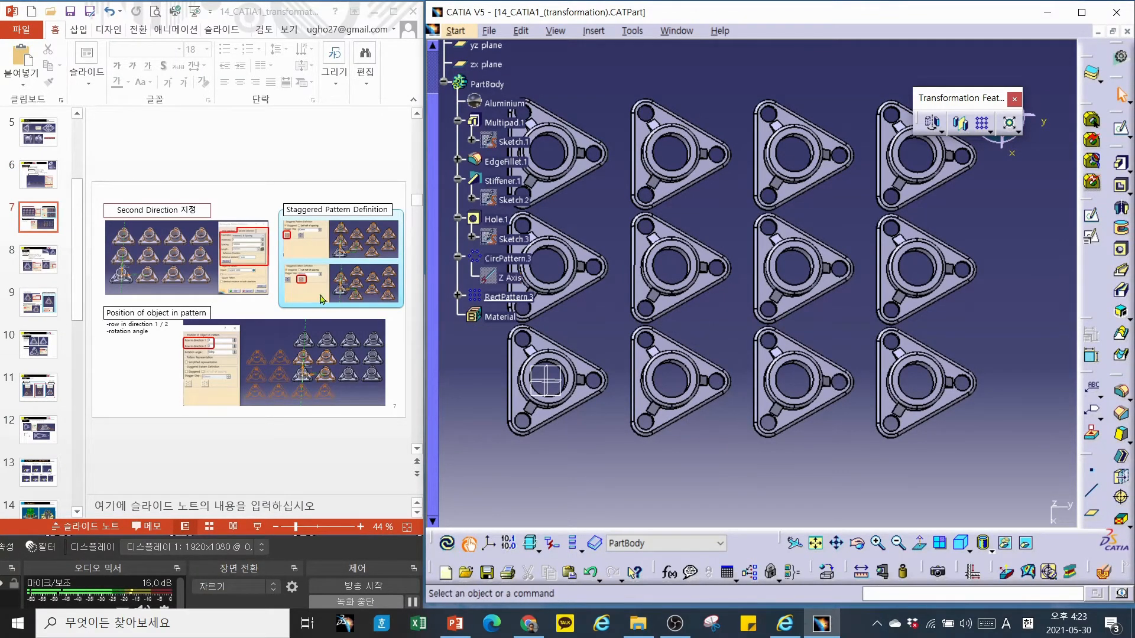
click(1081, 12)
Reopen the rectangular pattern's definition and show its additional options for object position and staggering.
double_click(105, 296)
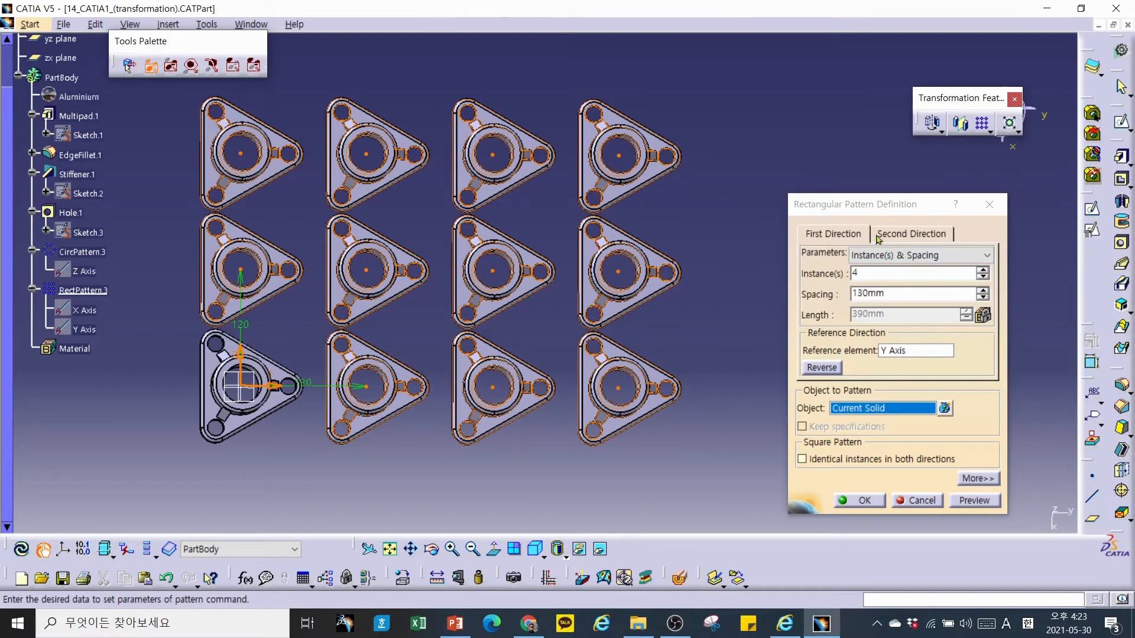
click(982, 479)
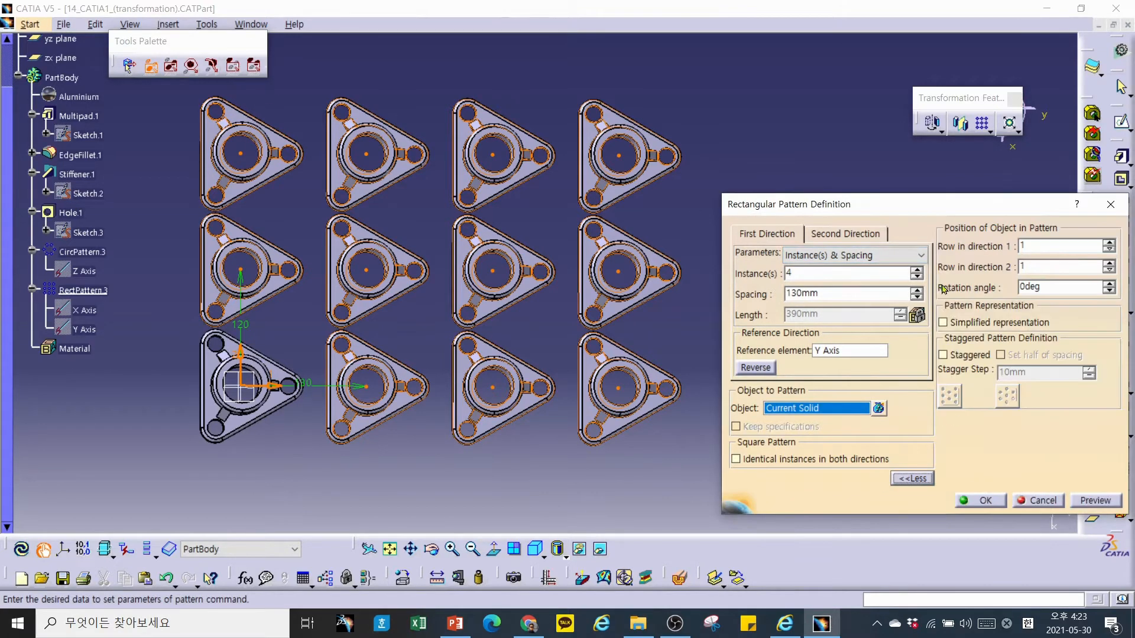
drag(961, 207, 910, 201)
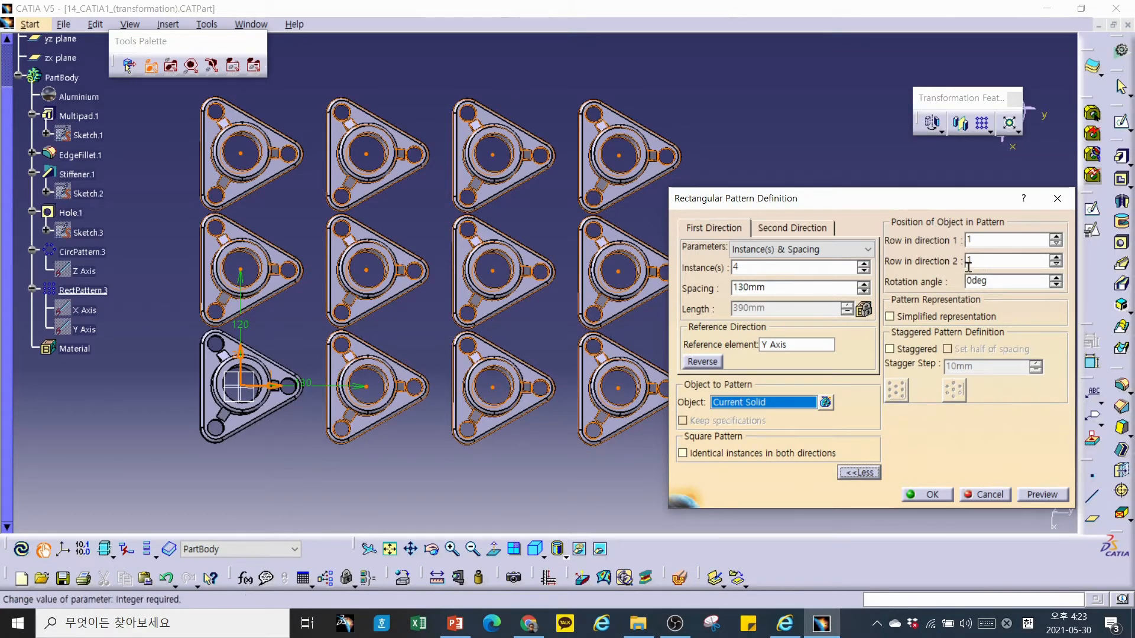
Set the object's row in direction 1 to 3 and preview the shifted pattern.
click(1056, 236)
middle_drag(489, 376, 592, 354)
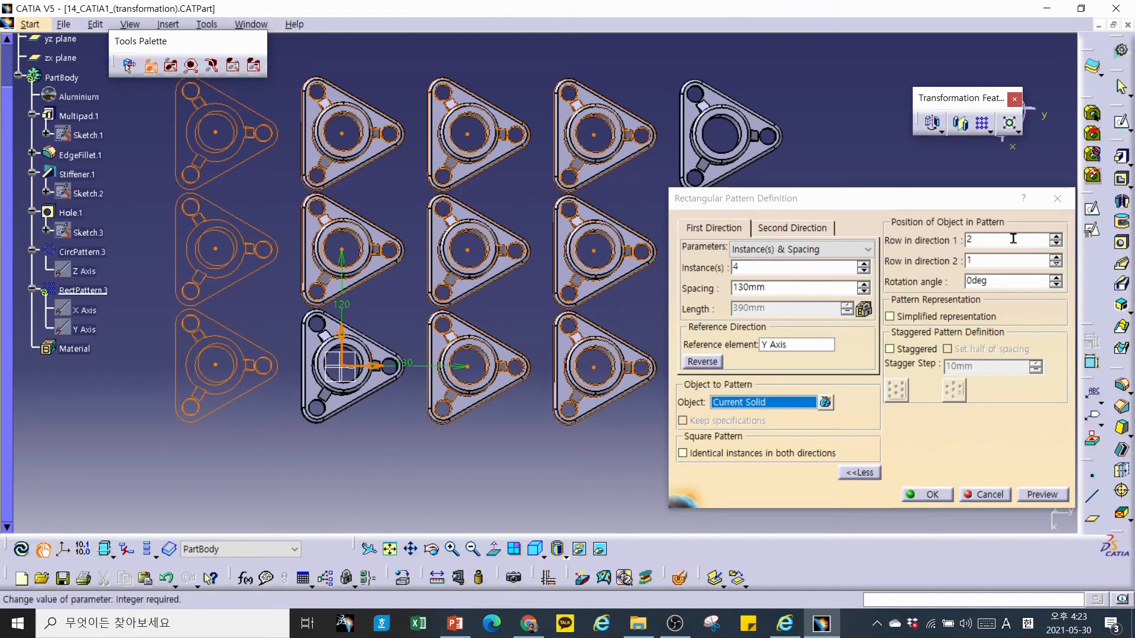
click(1056, 237)
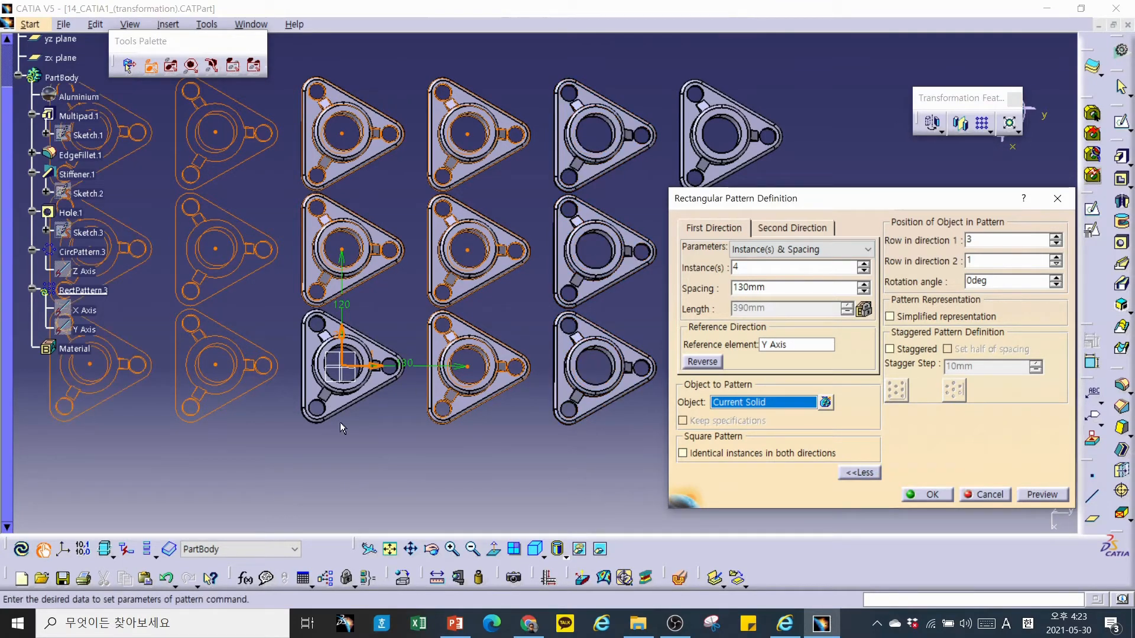
middle_drag(353, 438, 382, 468)
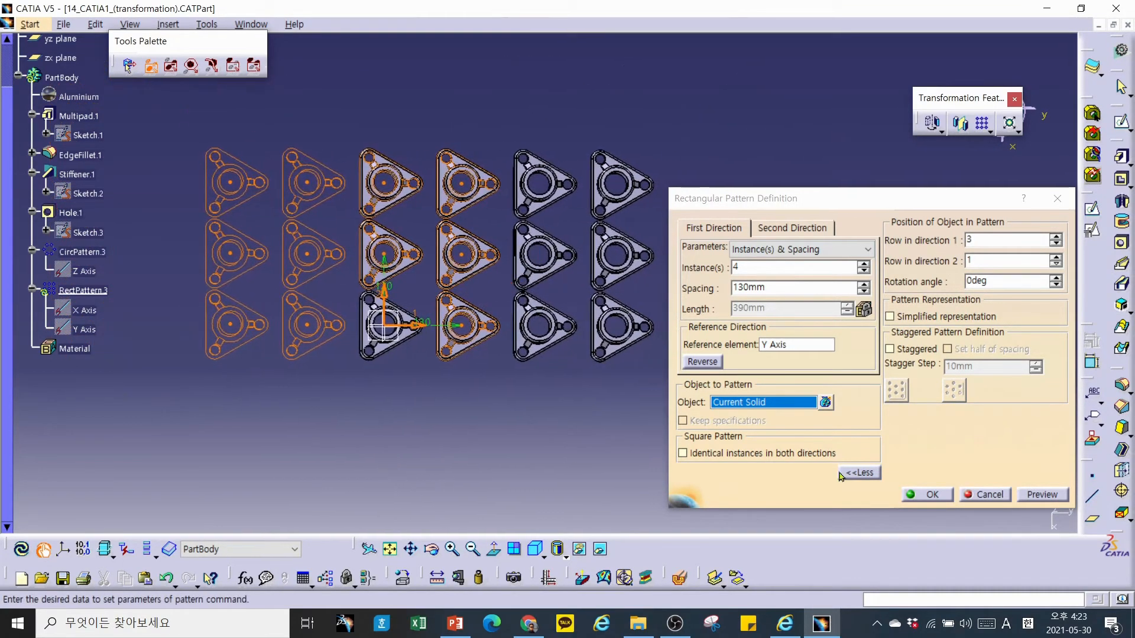
click(1042, 494)
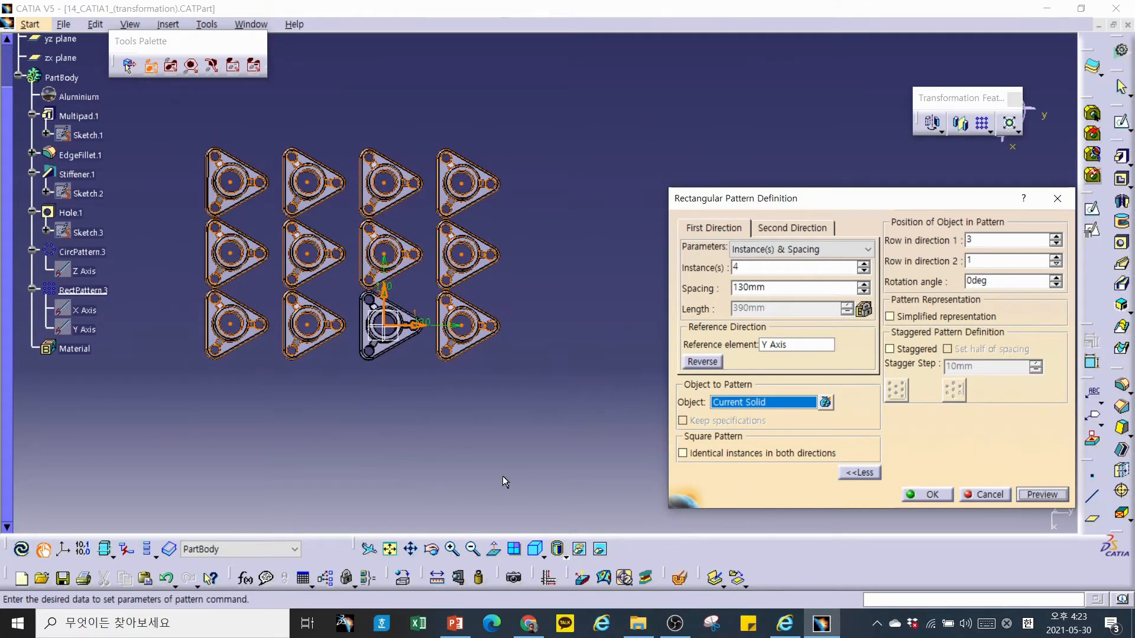
Return the object's row in direction 1 to 1 and preview the pattern.
click(1055, 244)
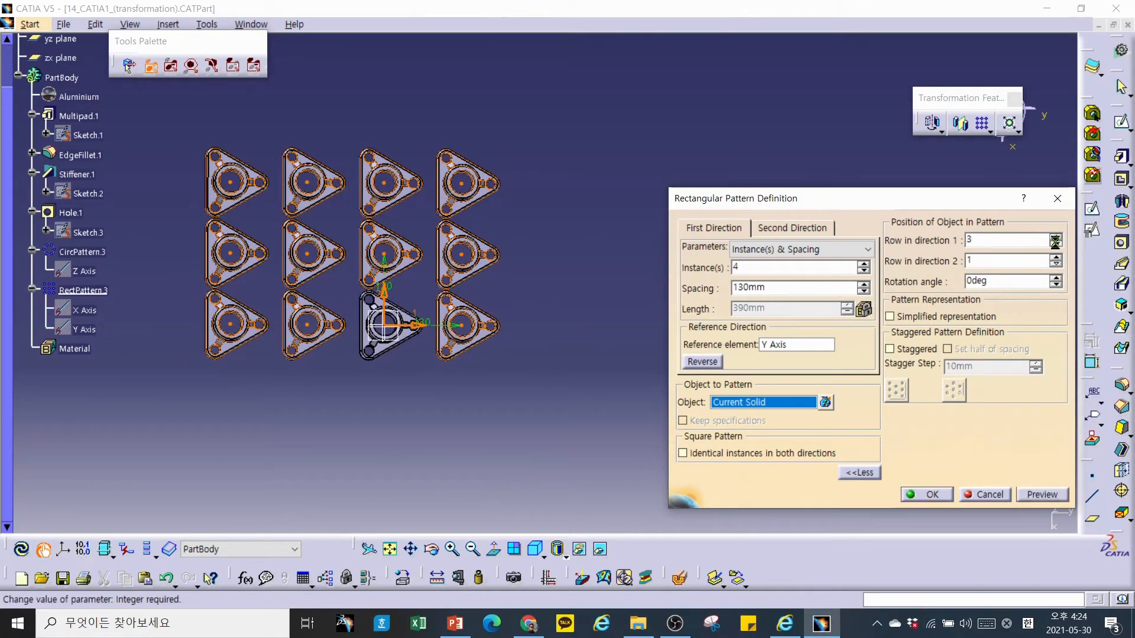
click(1055, 244)
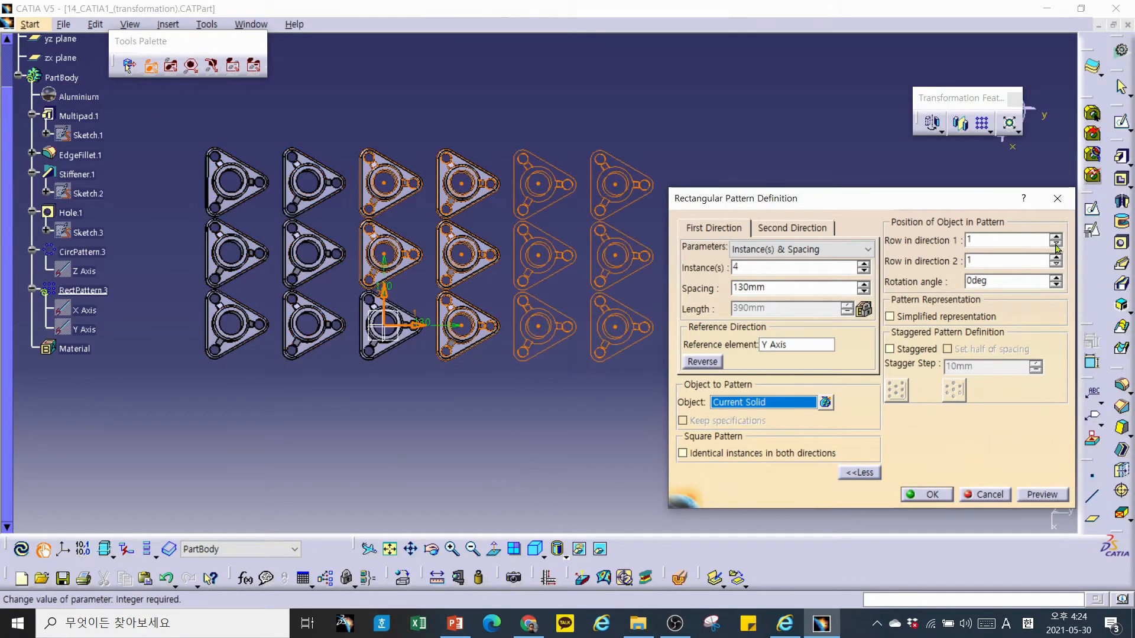
click(1044, 495)
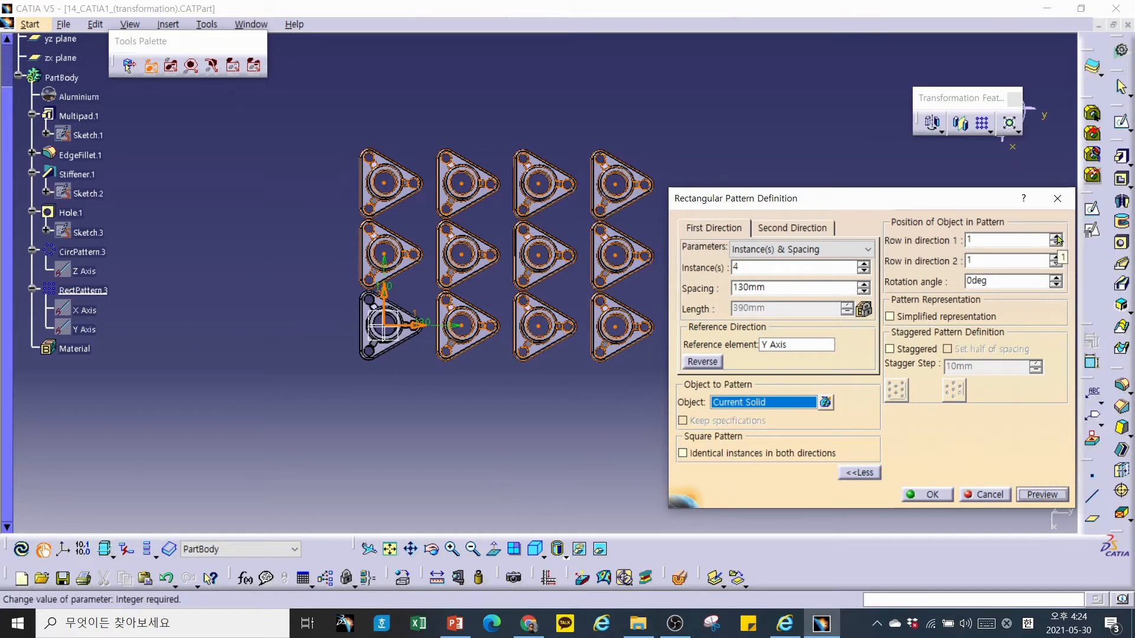
Set the object's row to 2 in both direction 1 and direction 2, and preview the pattern.
click(1056, 237)
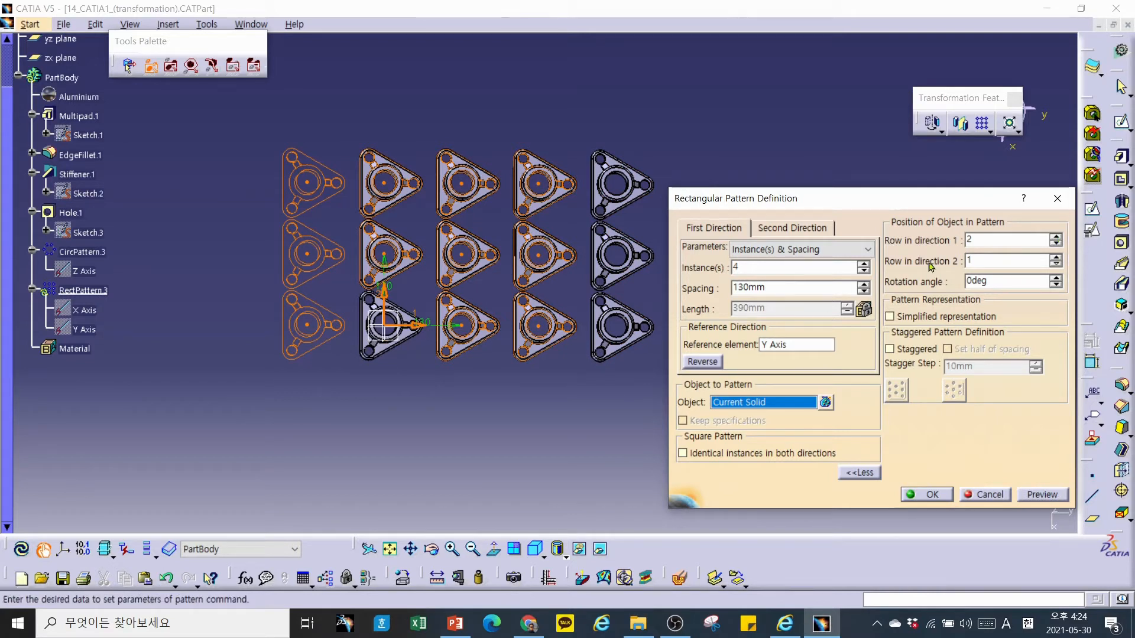
click(1057, 259)
click(1044, 500)
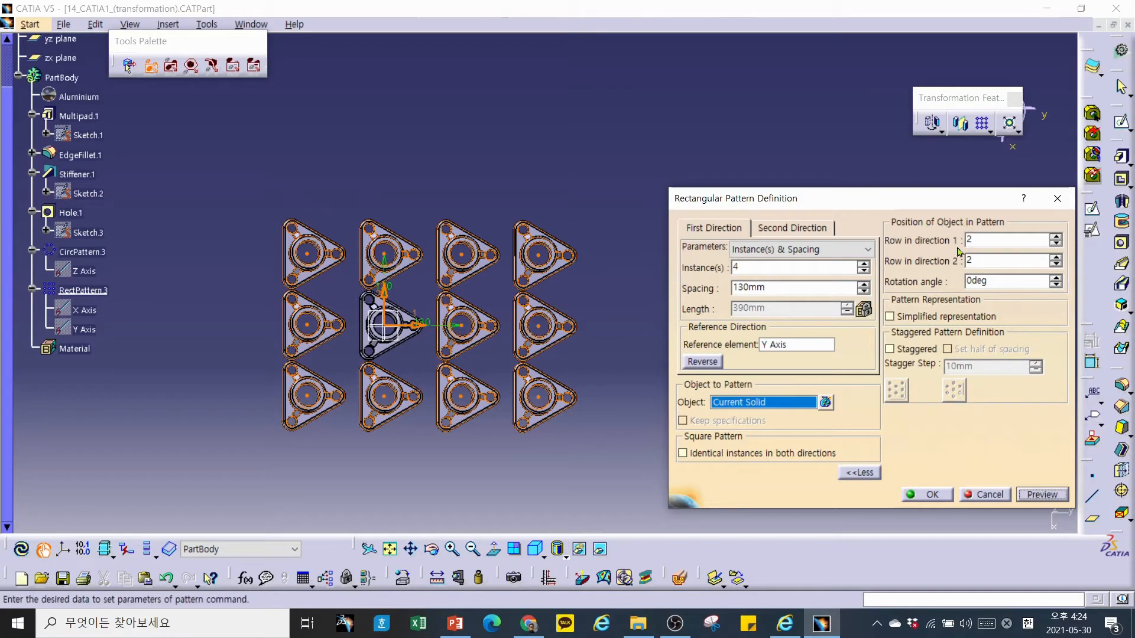
Reset the object's row to 1 in both directions and preview the pattern.
click(1057, 244)
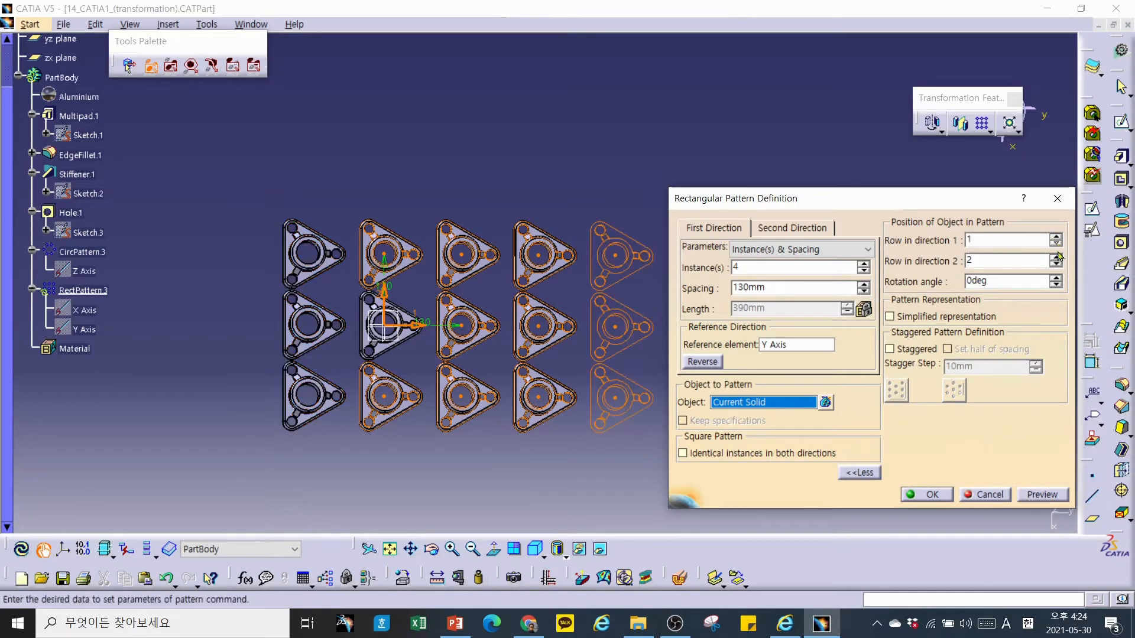
click(1056, 265)
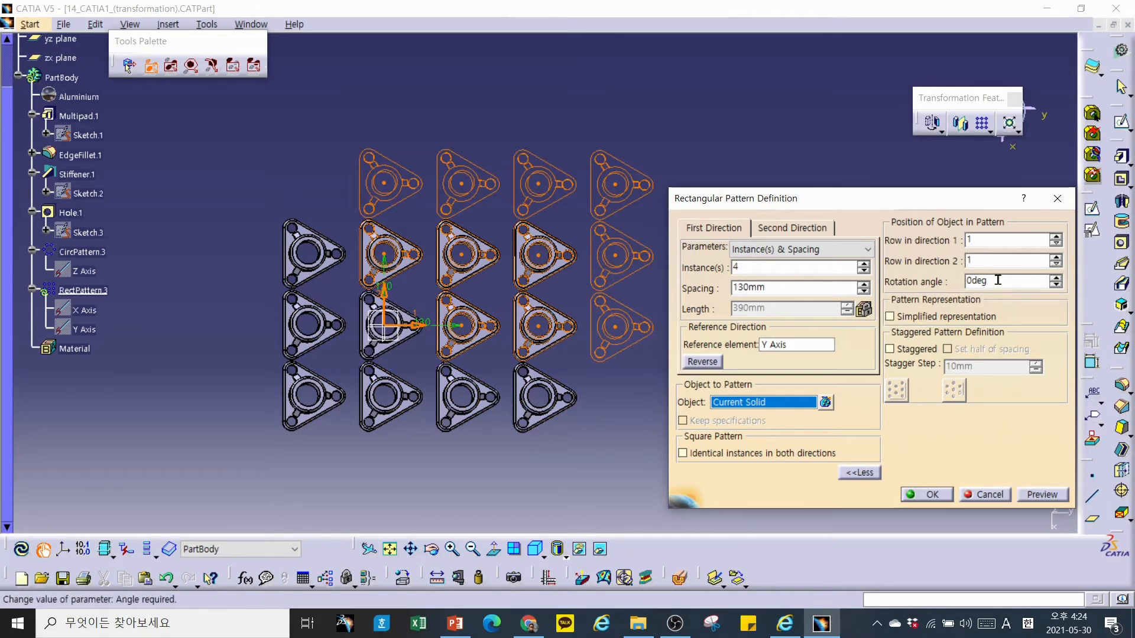
click(1041, 494)
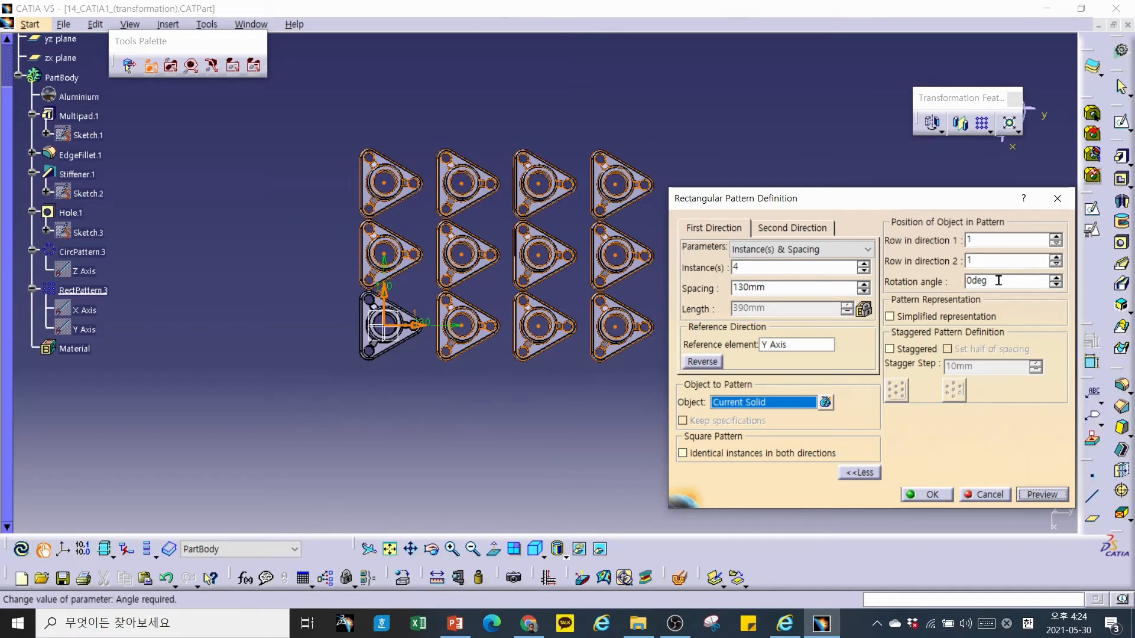
Set the pattern's rotation angle to 30 degrees and preview it.
double_click(1028, 278)
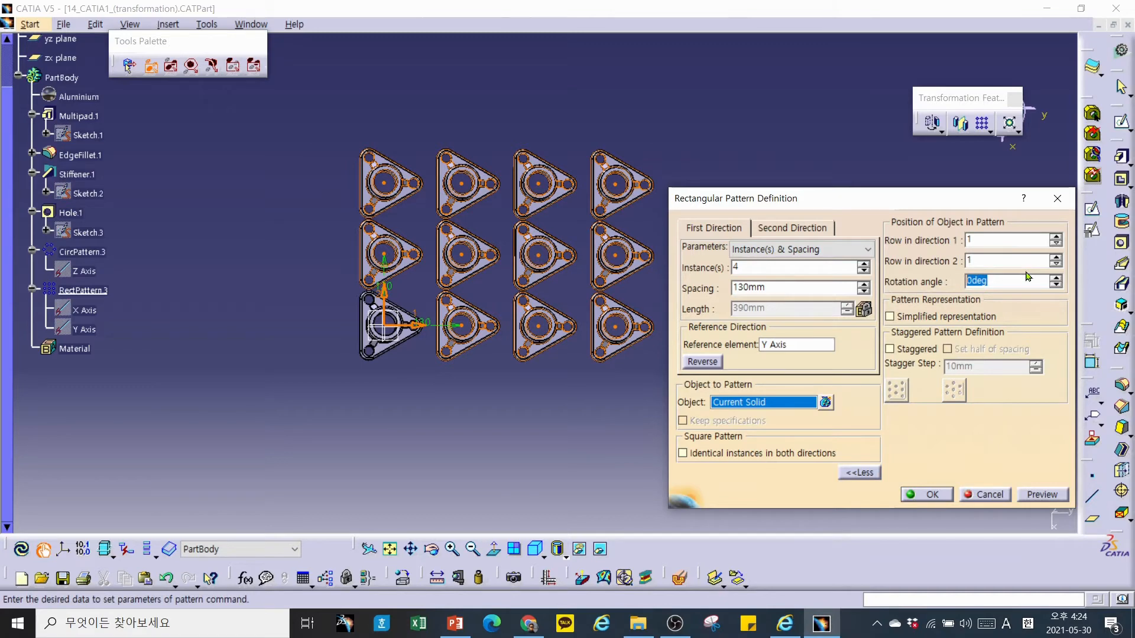
text(30)
click(1040, 494)
middle_drag(530, 392, 427, 331)
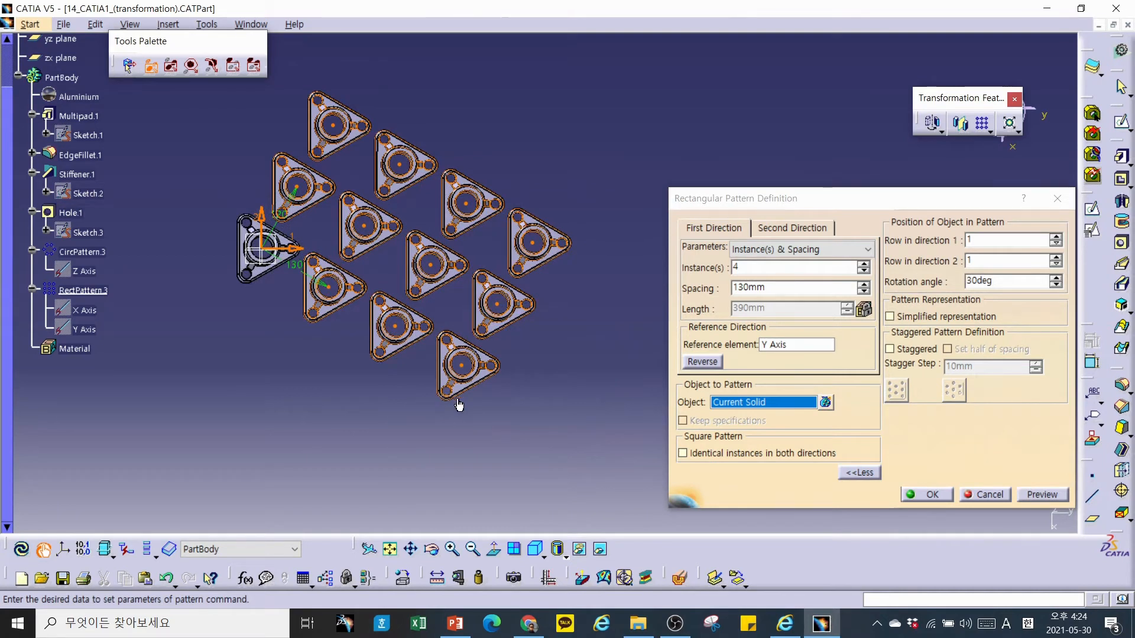
Reset the pattern's rotation angle to 0 degrees and preview the straight arrangement.
drag(1003, 279, 947, 277)
text(0)
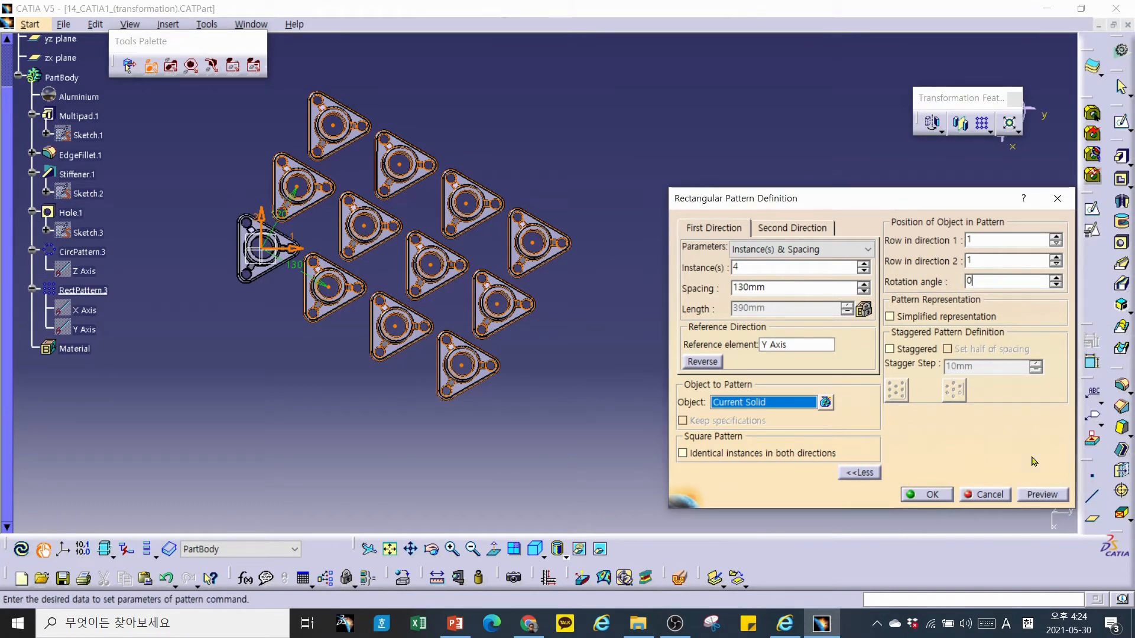
click(1042, 494)
middle_drag(554, 360, 592, 462)
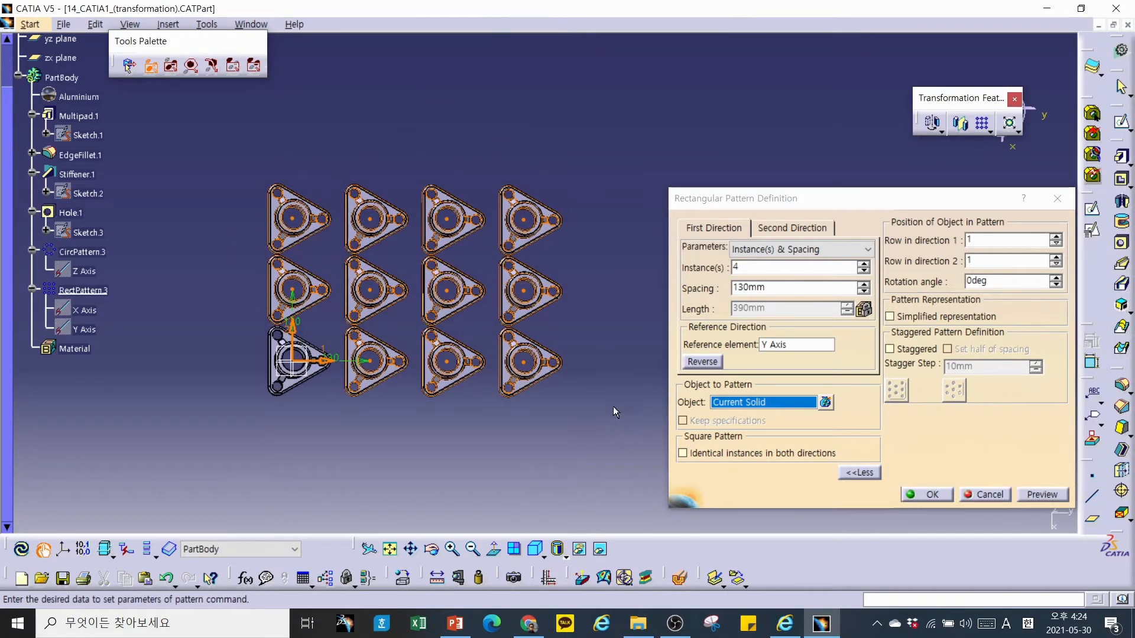
ctrl+middle_drag(541, 409, 548, 389)
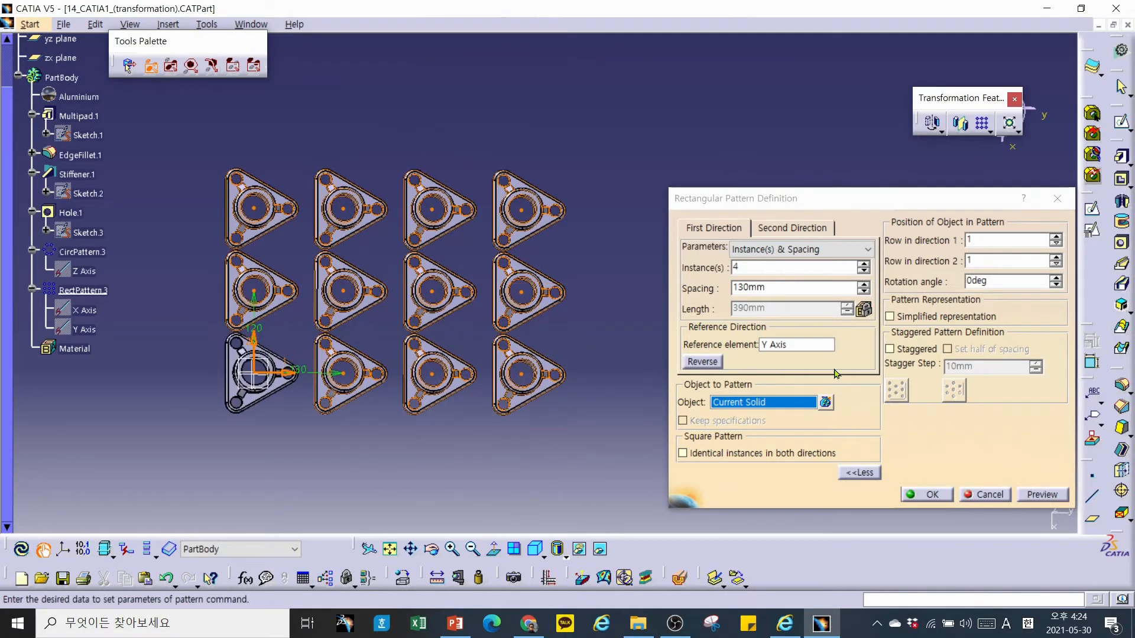
Make the rectangular pattern staggered with a 60 mm stagger step and preview it.
click(890, 349)
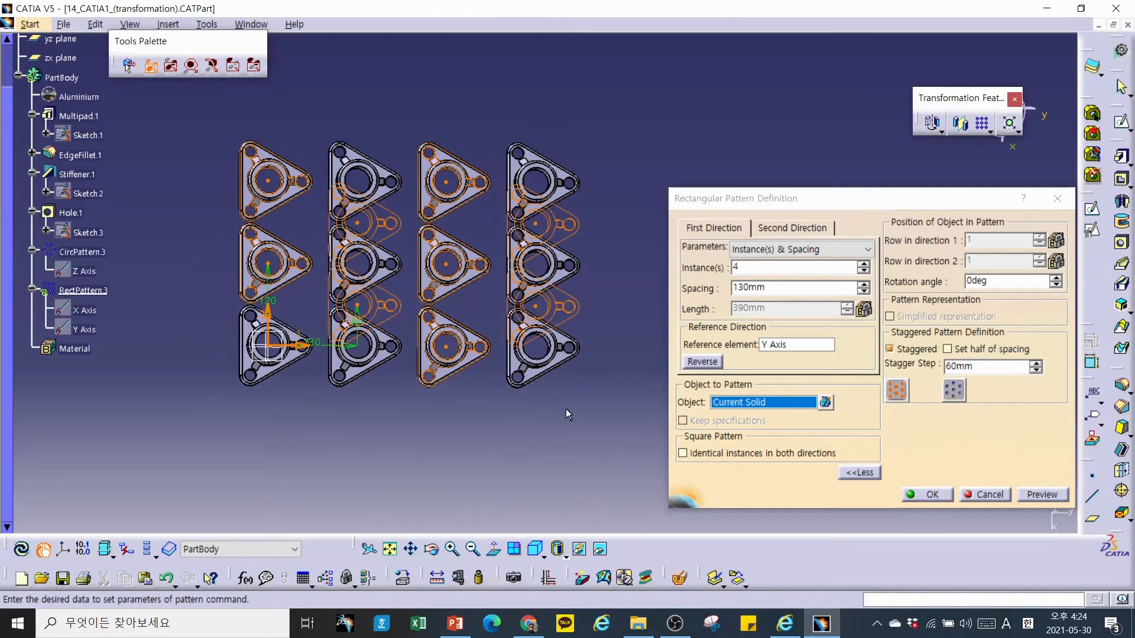
click(1041, 494)
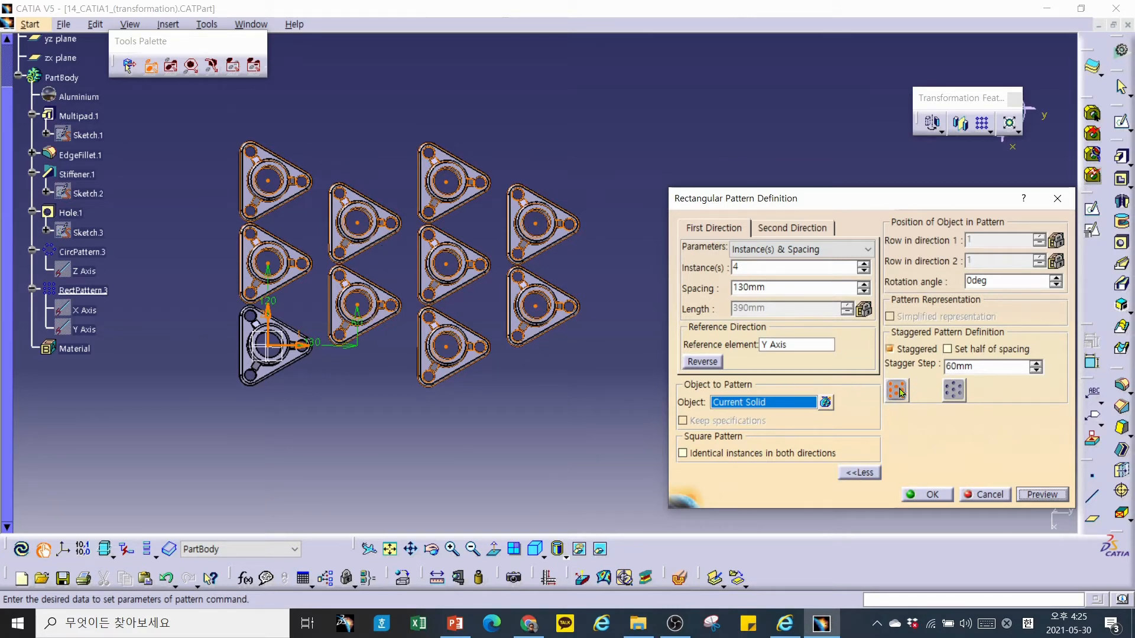
Try the second stagger layout, switching between the two layouts to compare how the alternate columns shift.
click(959, 395)
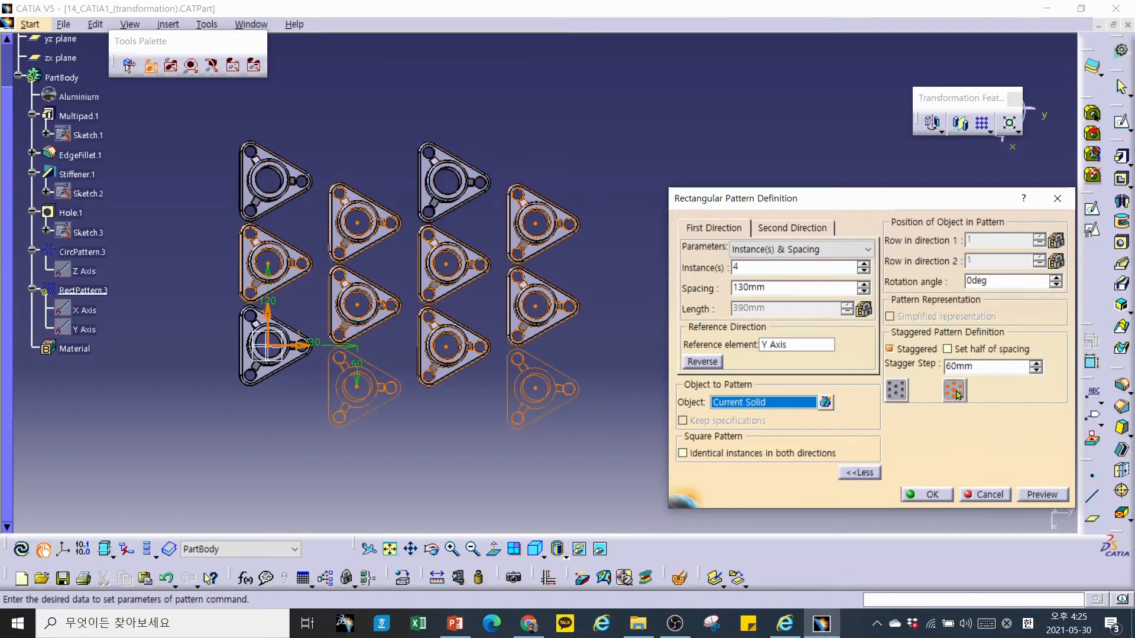
click(435, 453)
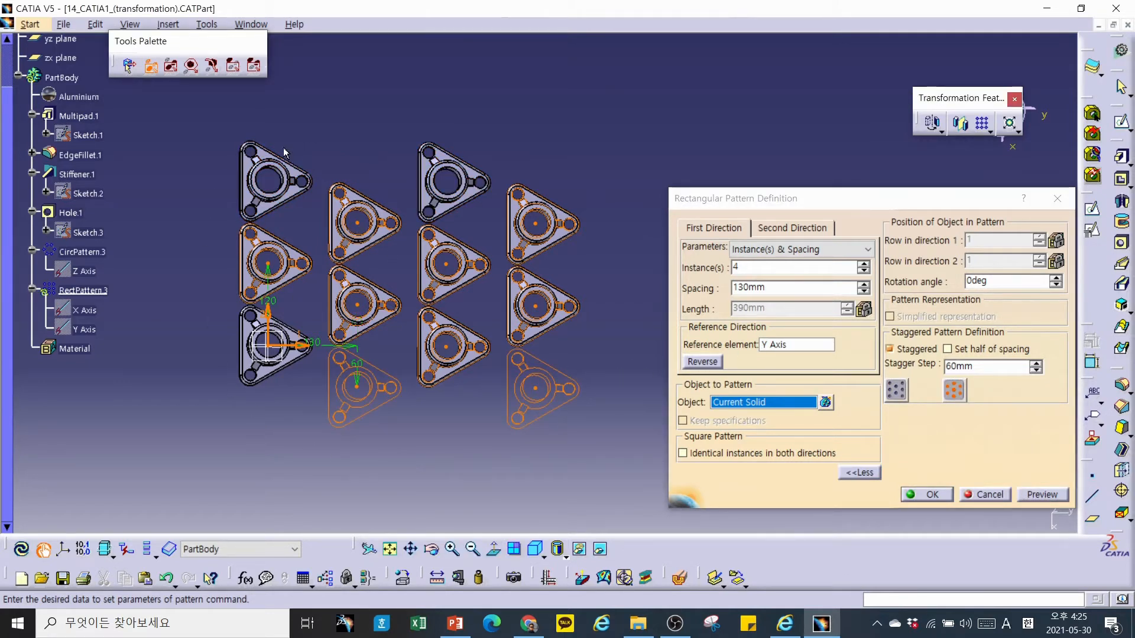
click(897, 392)
click(954, 398)
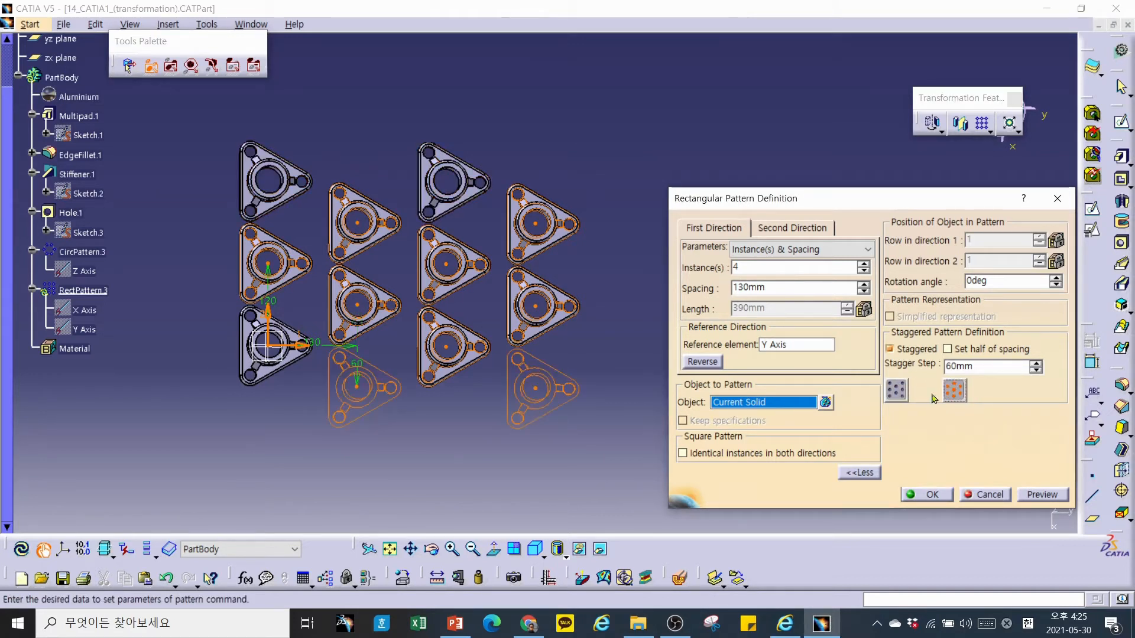
click(897, 391)
click(953, 392)
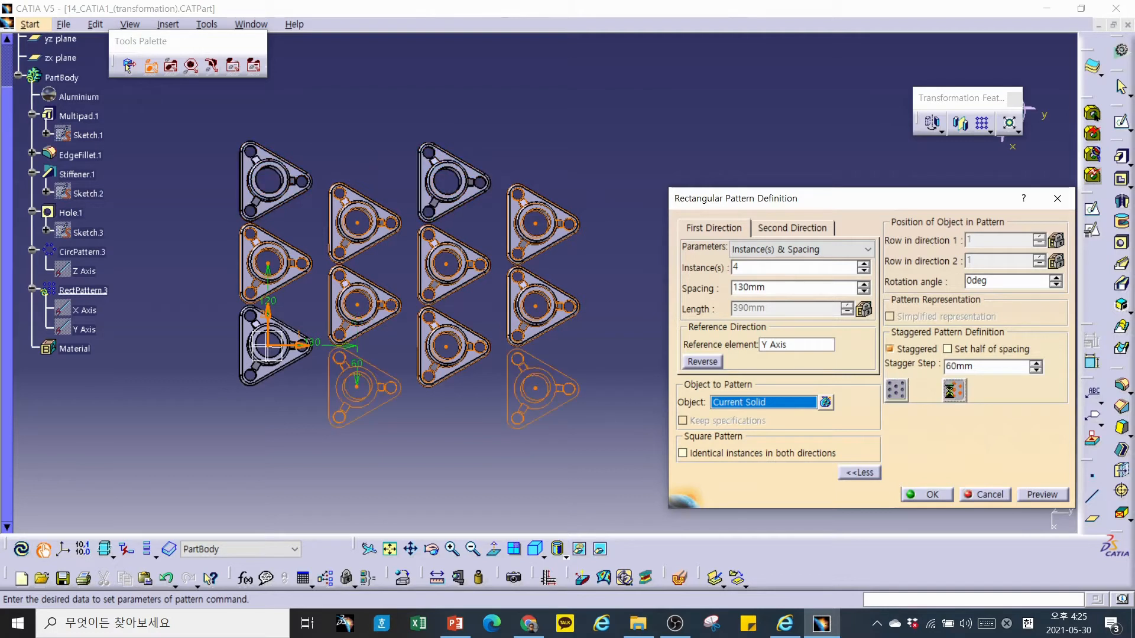
Choose the first stagger layout and accept the staggered rectangular pattern.
click(897, 394)
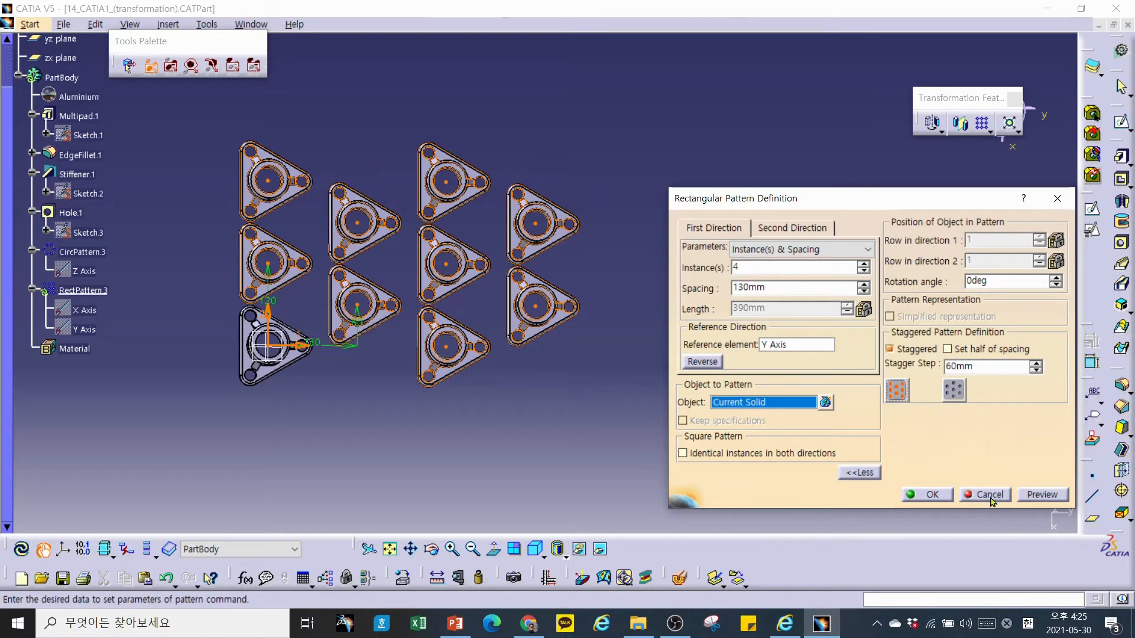
click(931, 495)
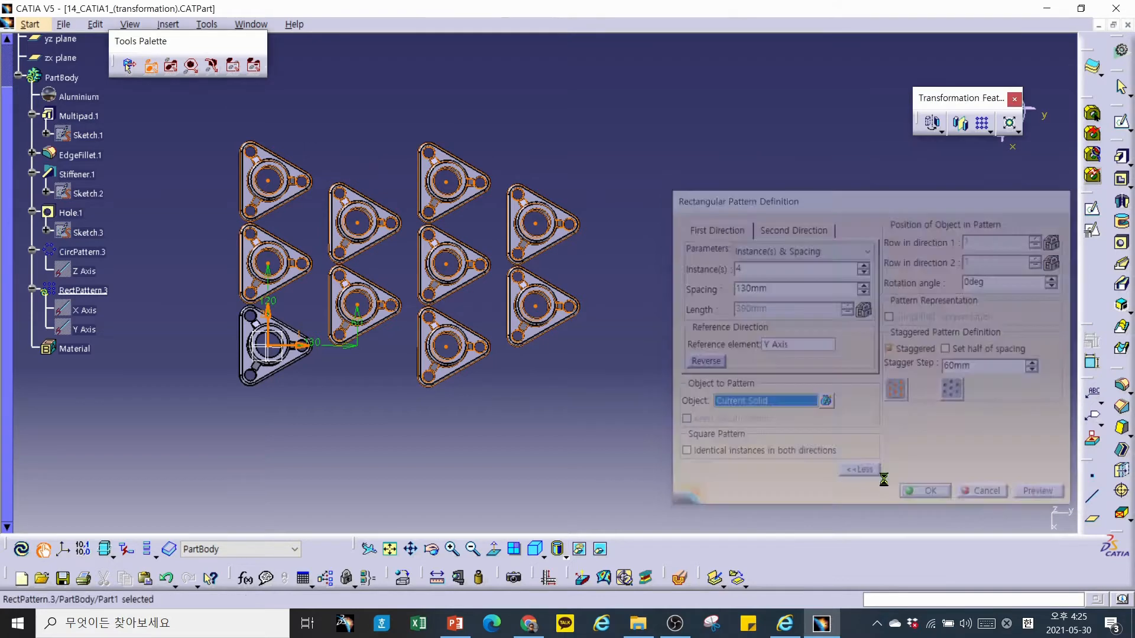
middle_drag(531, 436, 546, 426)
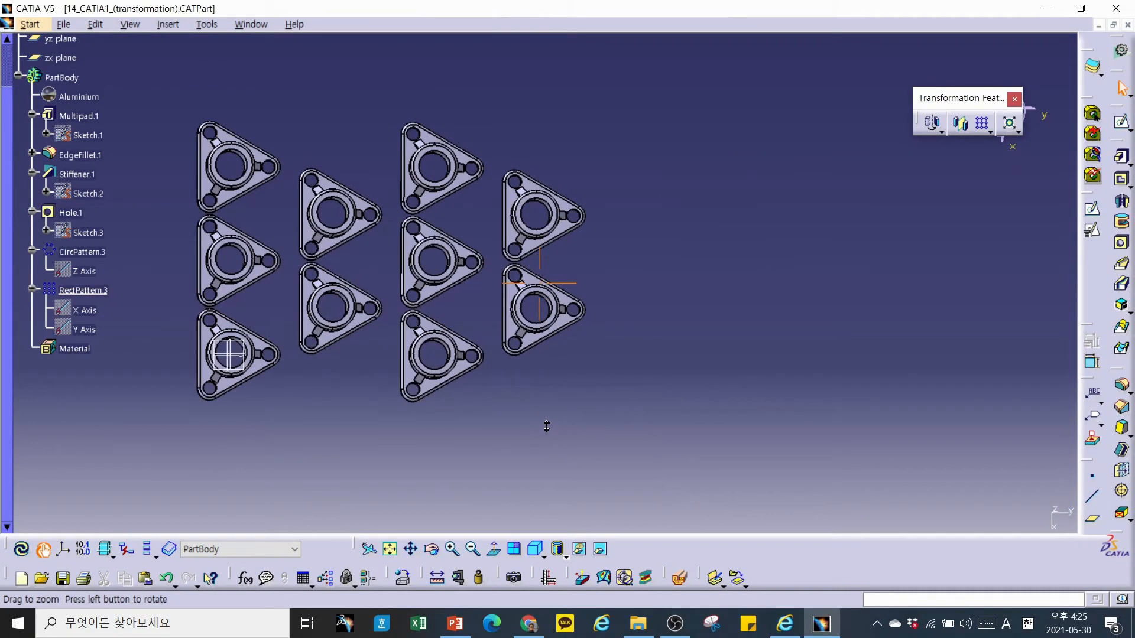
Switch to the PowerPoint presentation and show the circular pattern slide at full window size.
click(1081, 9)
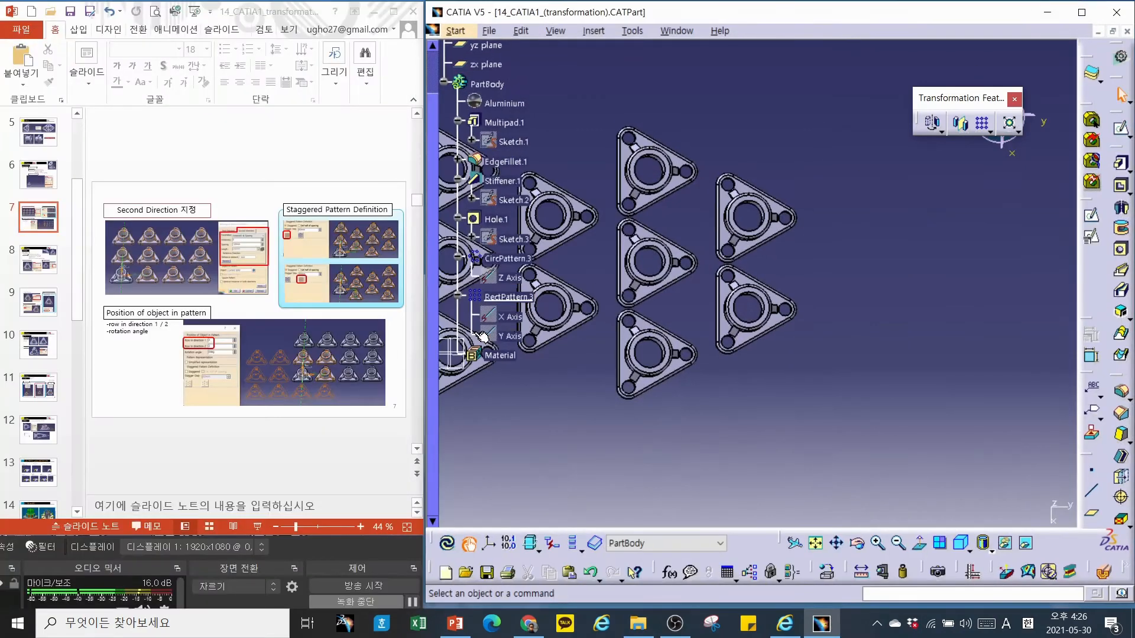
middle_drag(652, 400, 844, 424)
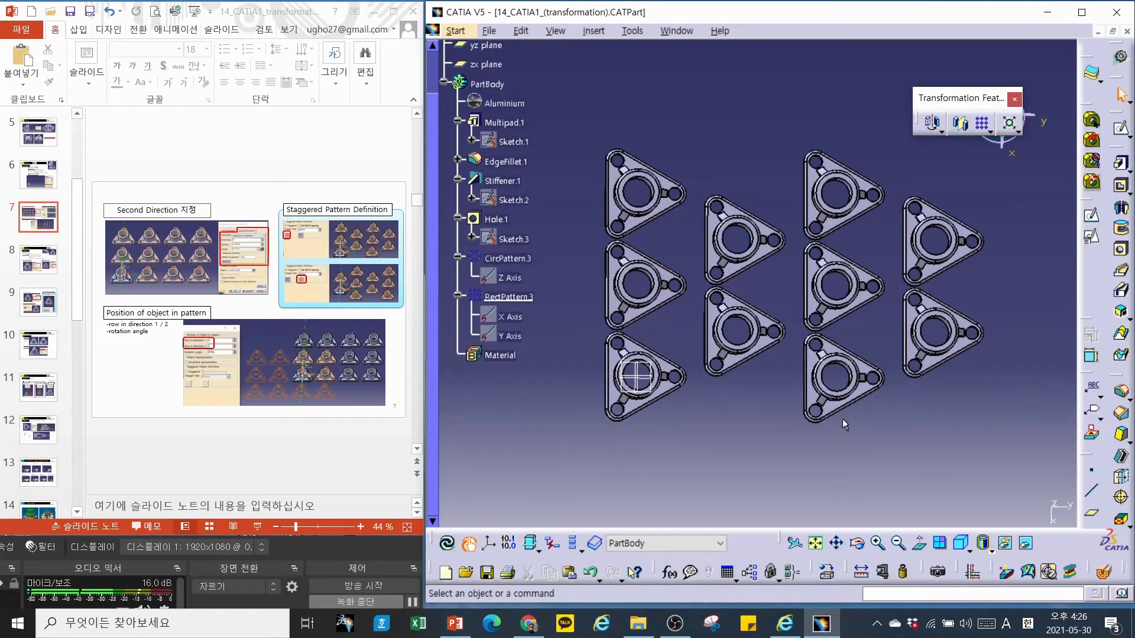
click(370, 459)
scroll(367, 461, down, 1)
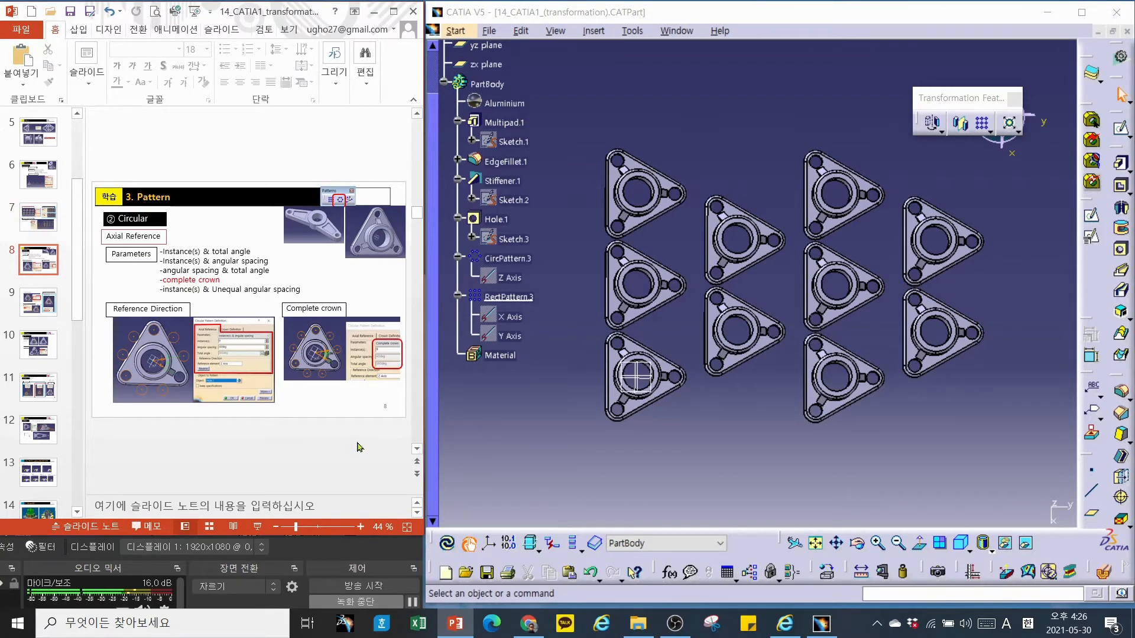
click(393, 11)
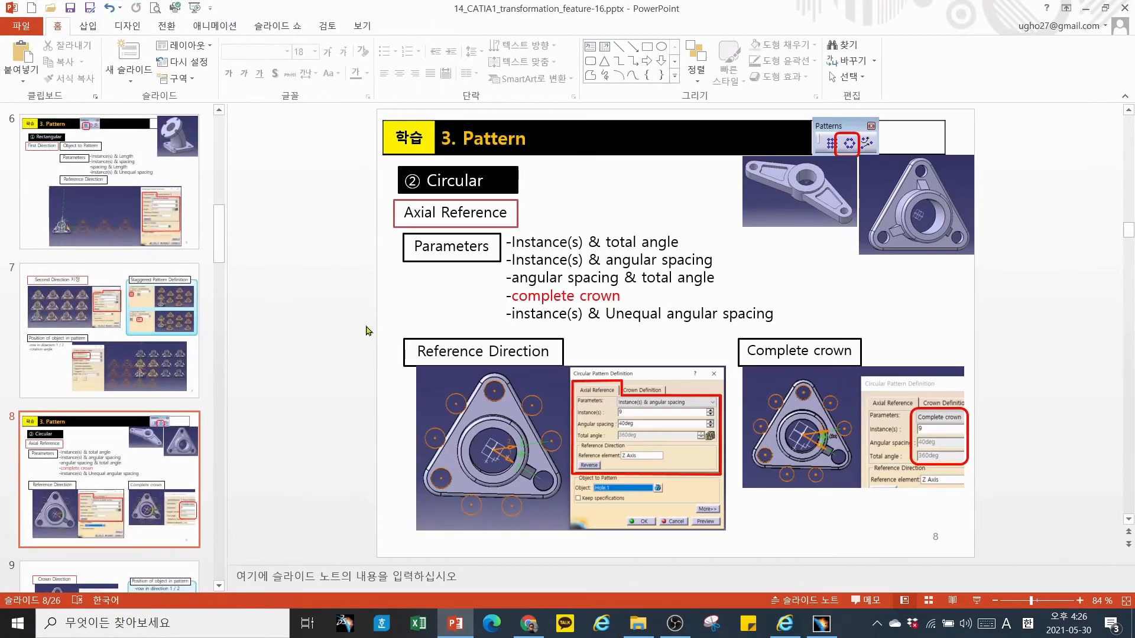
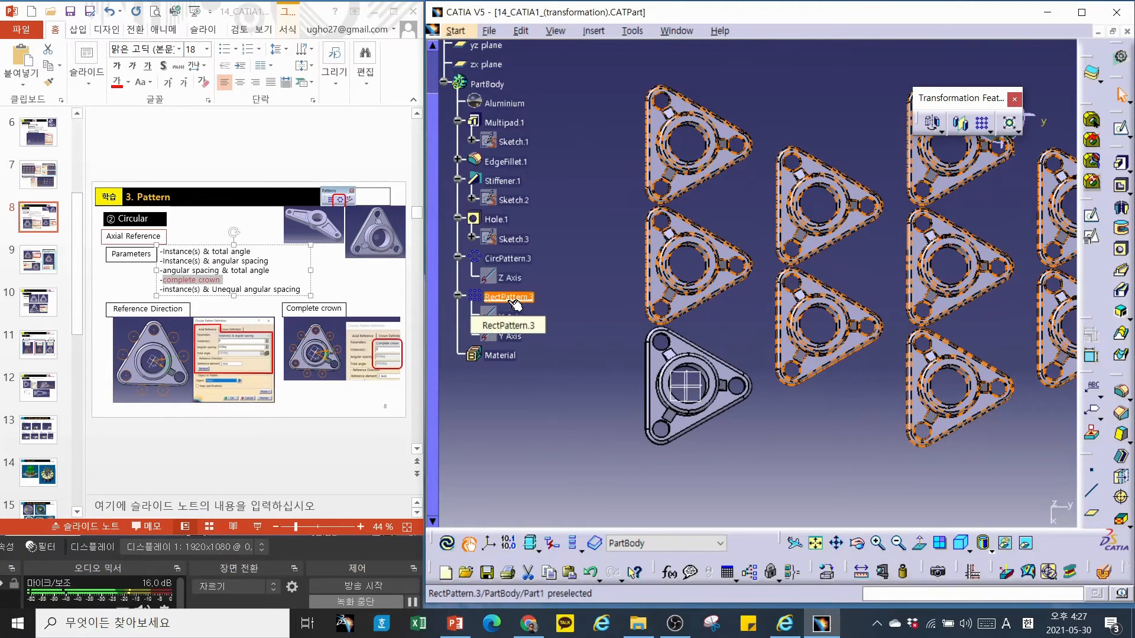
Delete the rectangular pattern of the part and the circular pattern of the stiffener and hole.
click(912, 330)
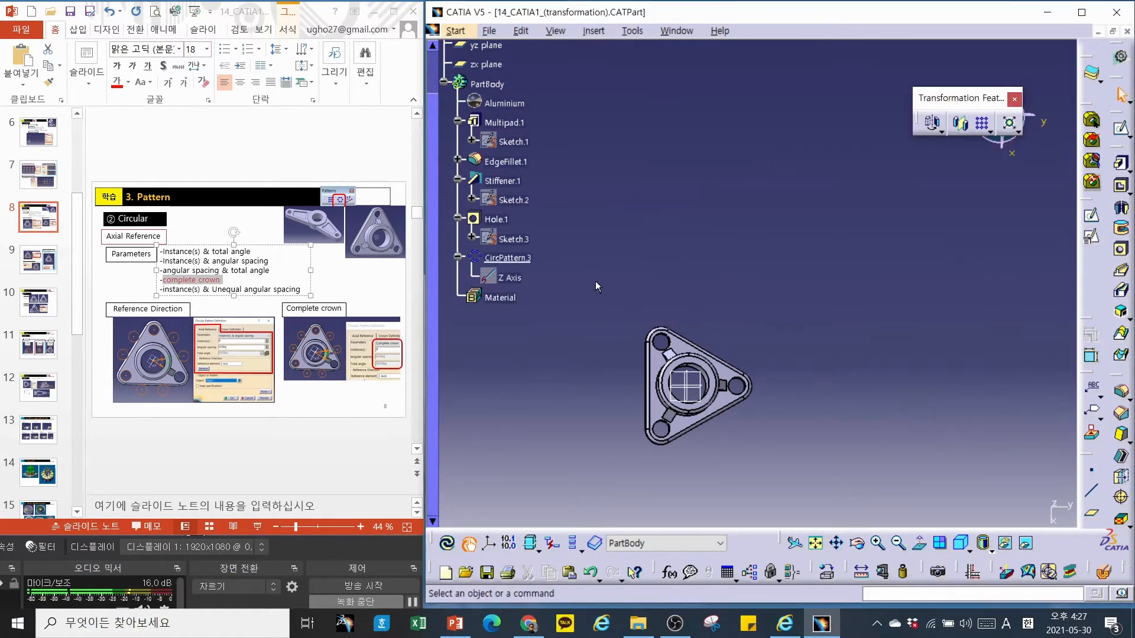
middle_drag(597, 413, 801, 177)
middle_drag(814, 438, 811, 469)
click(501, 259)
key(Delete)
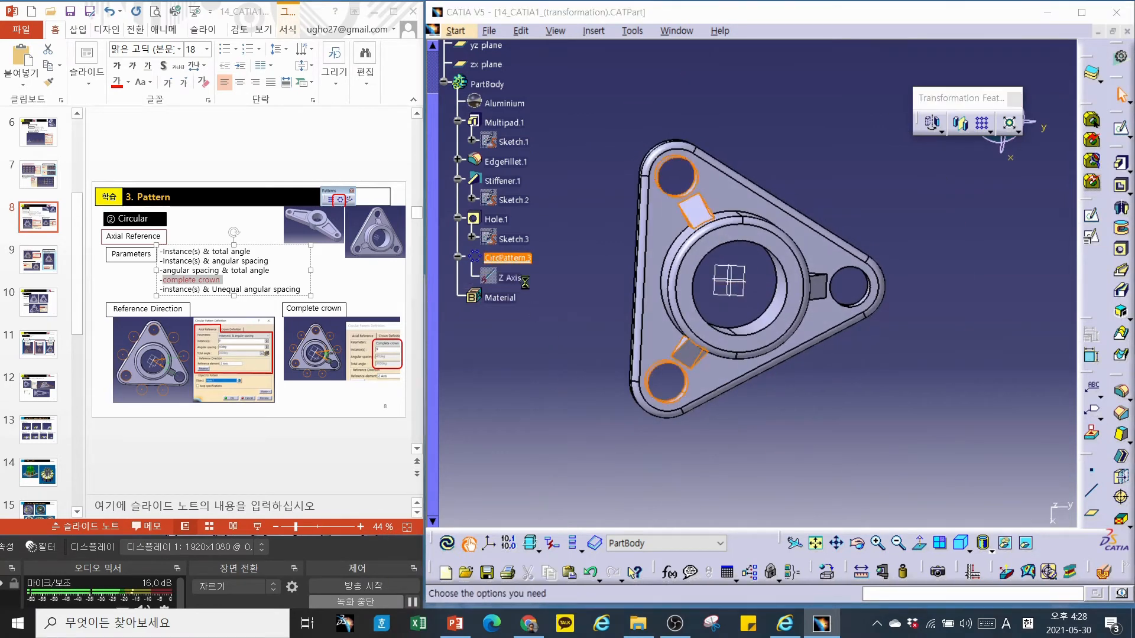
click(916, 333)
Start a circular pattern of the current solid with the Z axis as its reference element.
middle_drag(821, 418, 745, 454)
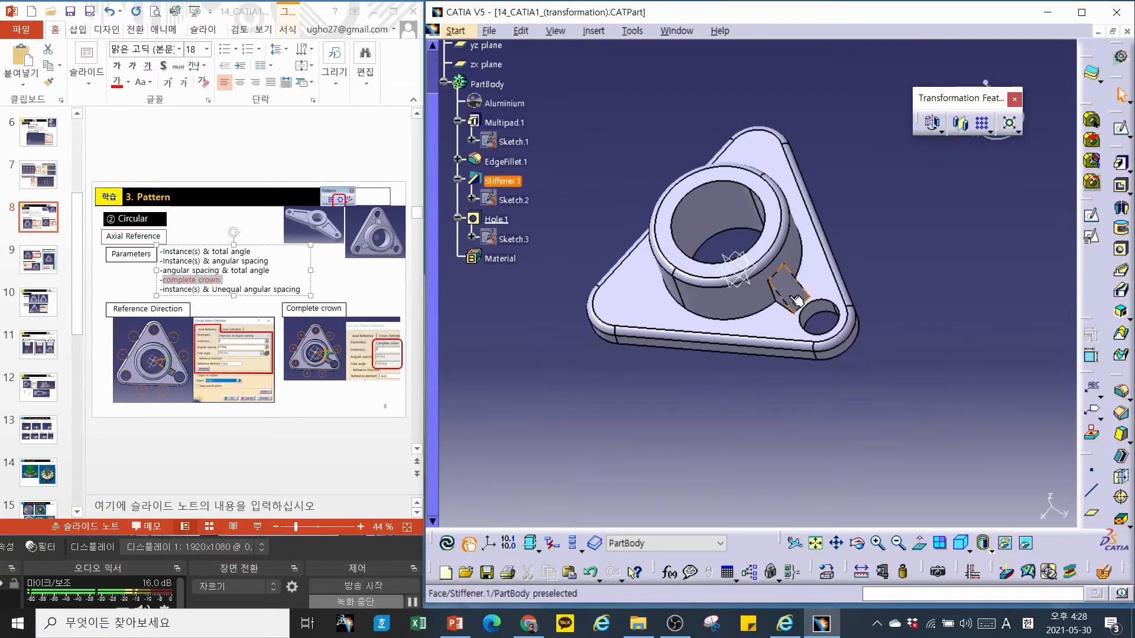
middle_drag(627, 412, 777, 446)
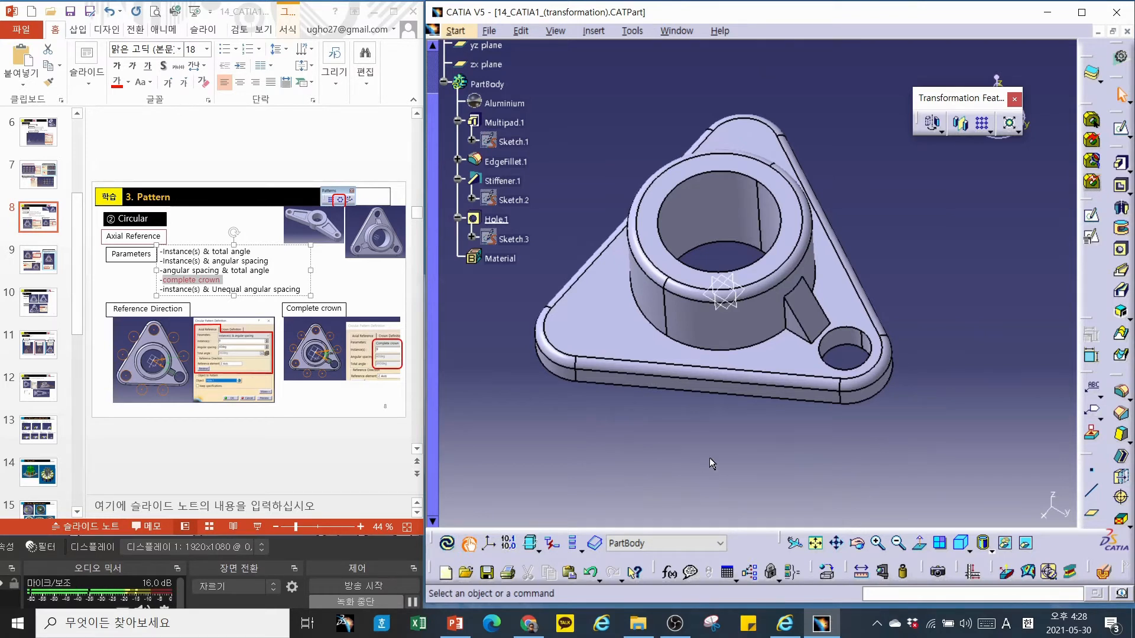
click(1017, 132)
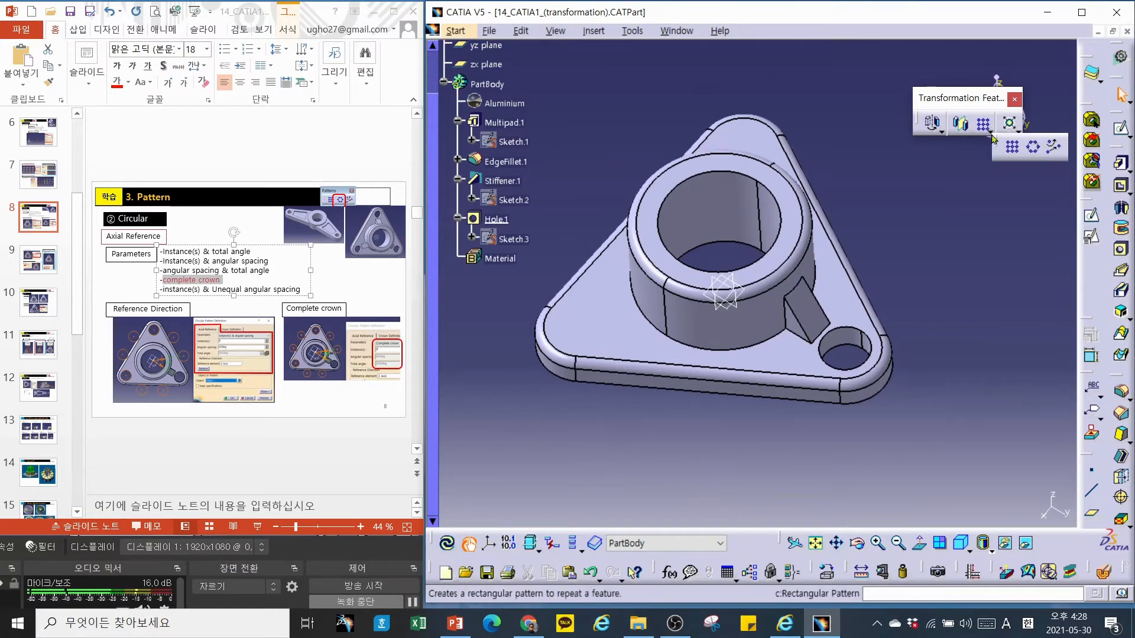
click(1035, 147)
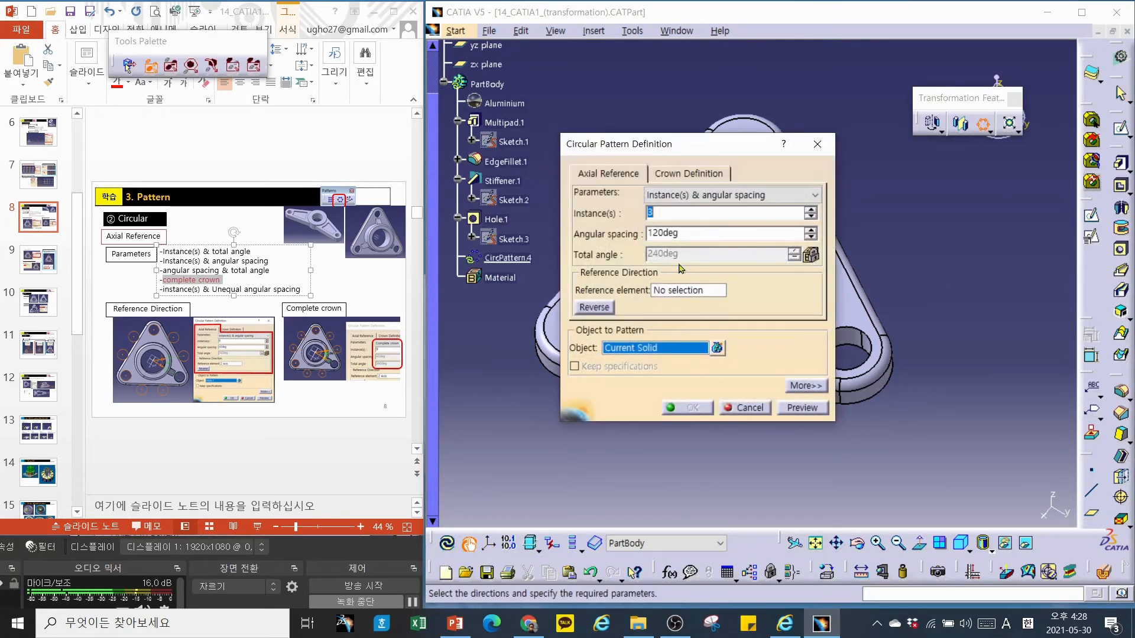
drag(731, 152, 1029, 166)
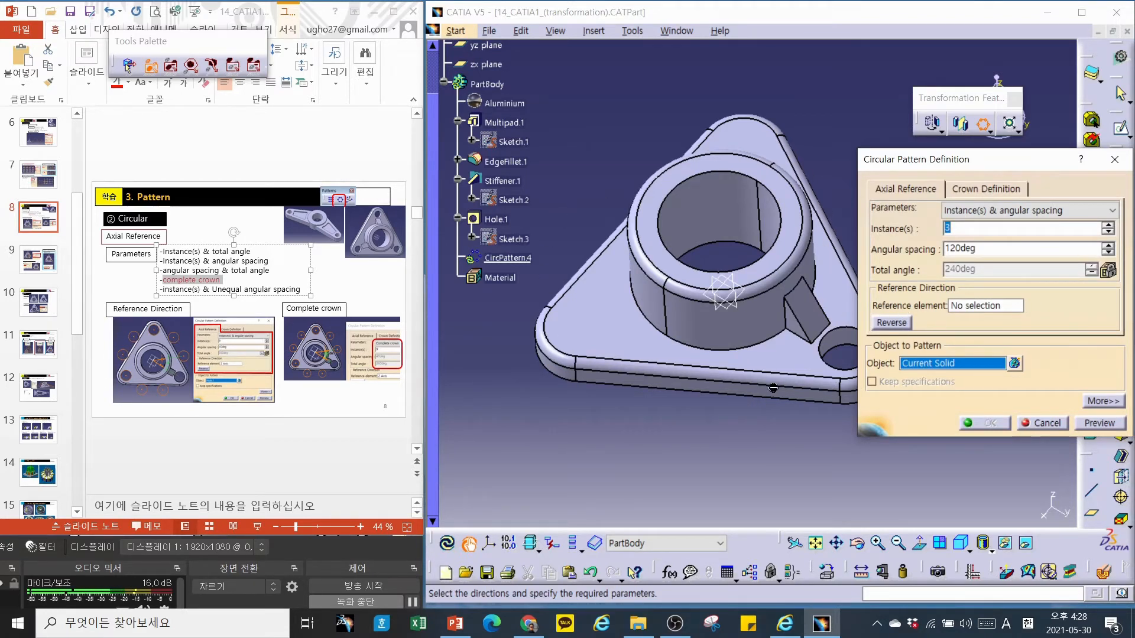
click(978, 307)
right_click(976, 307)
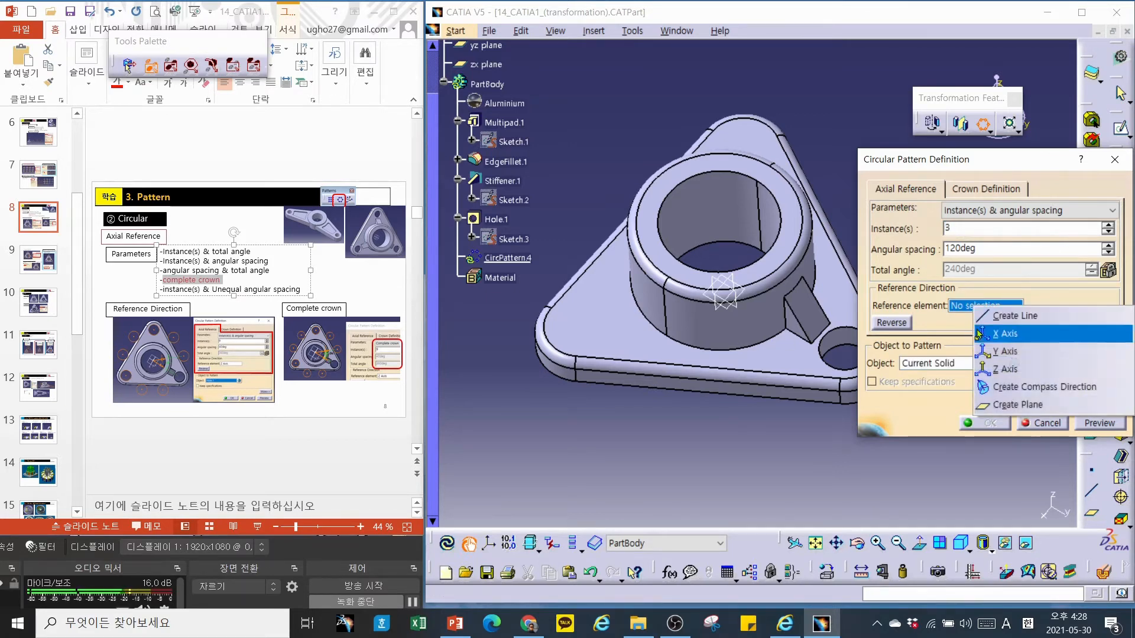
click(1002, 371)
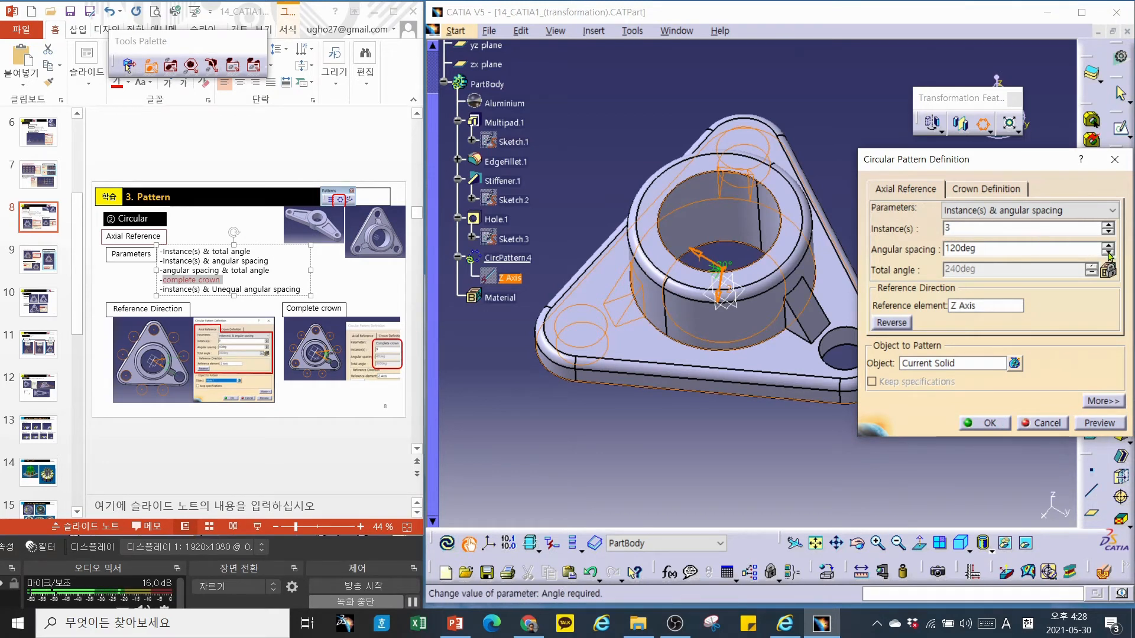
Try a 55 deg angular spacing for the whole-solid circular pattern, preview it, and cancel the definition.
drag(1012, 249, 947, 247)
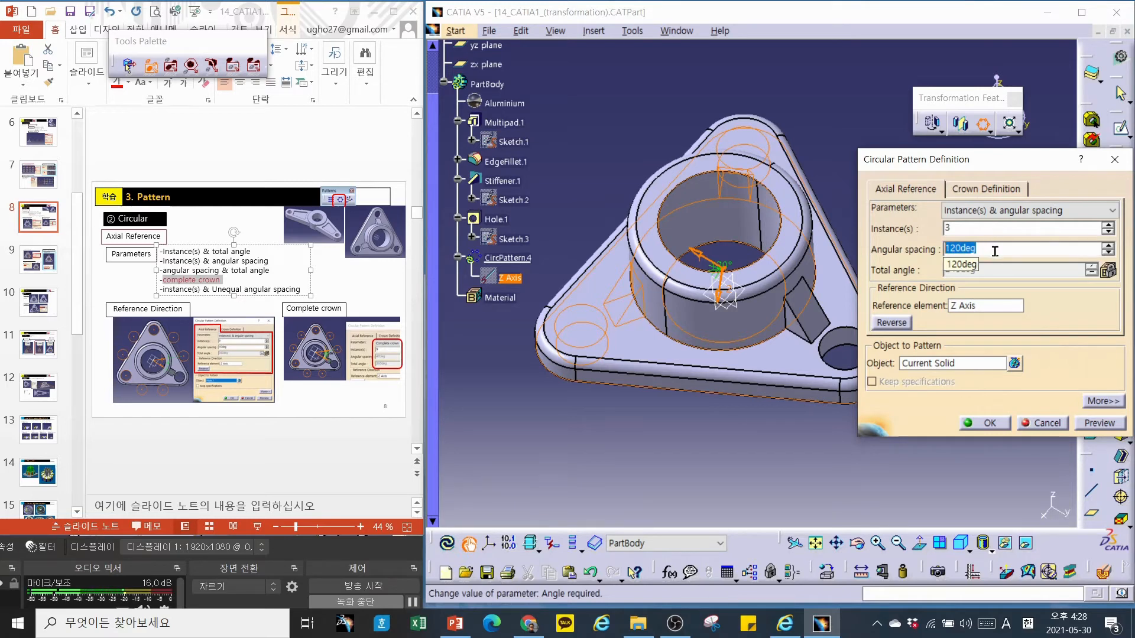
text(55)
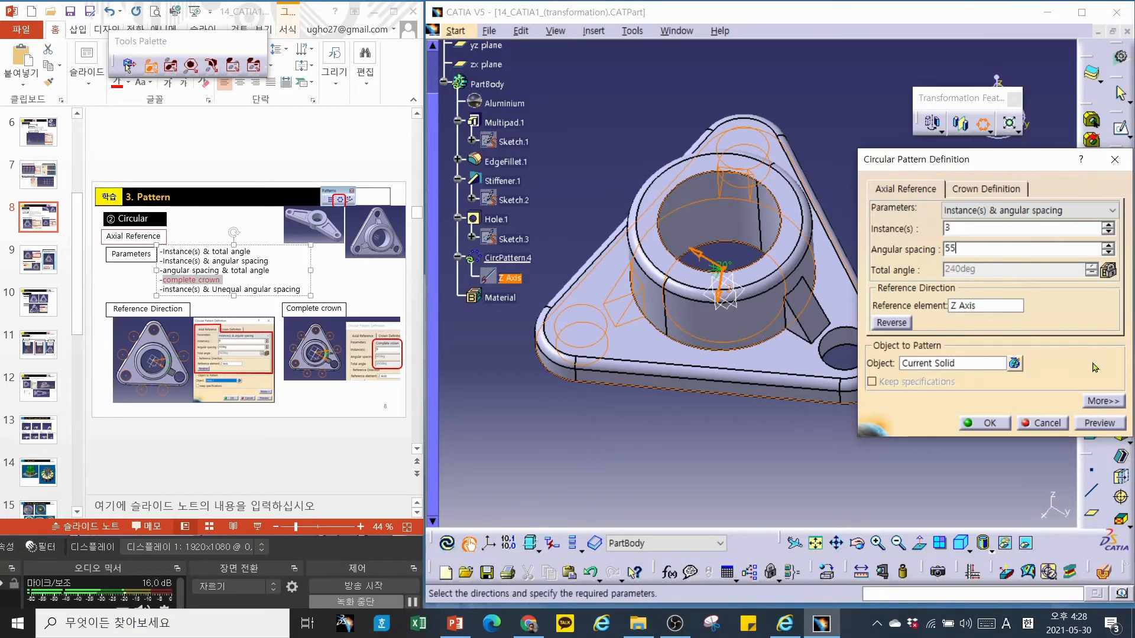
click(1092, 425)
middle_drag(824, 388, 717, 381)
click(760, 329)
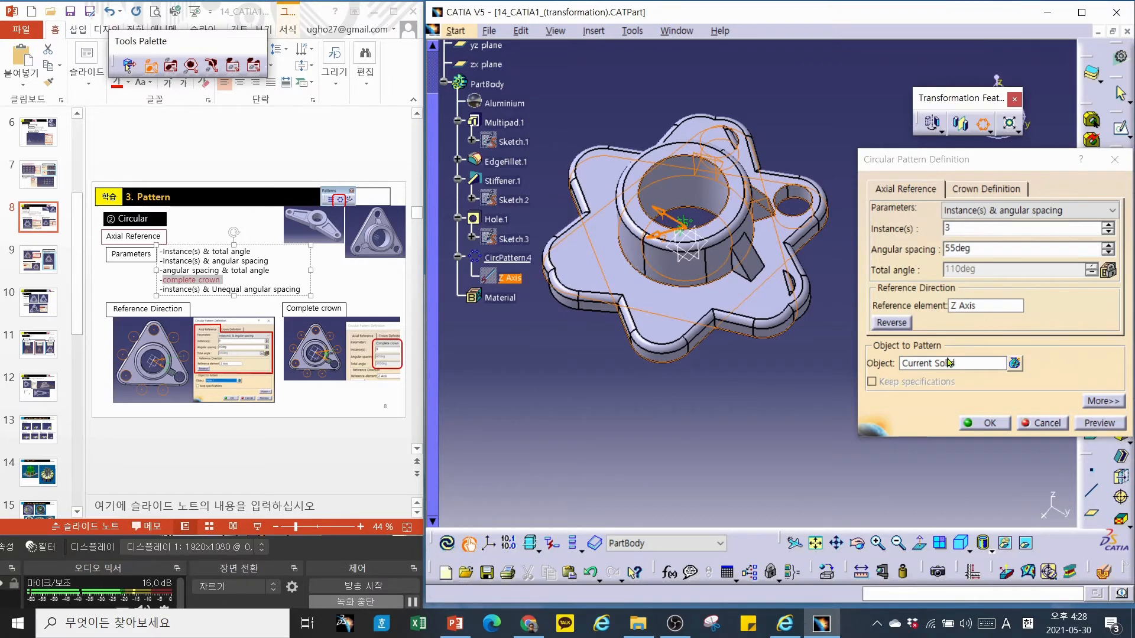
click(1043, 423)
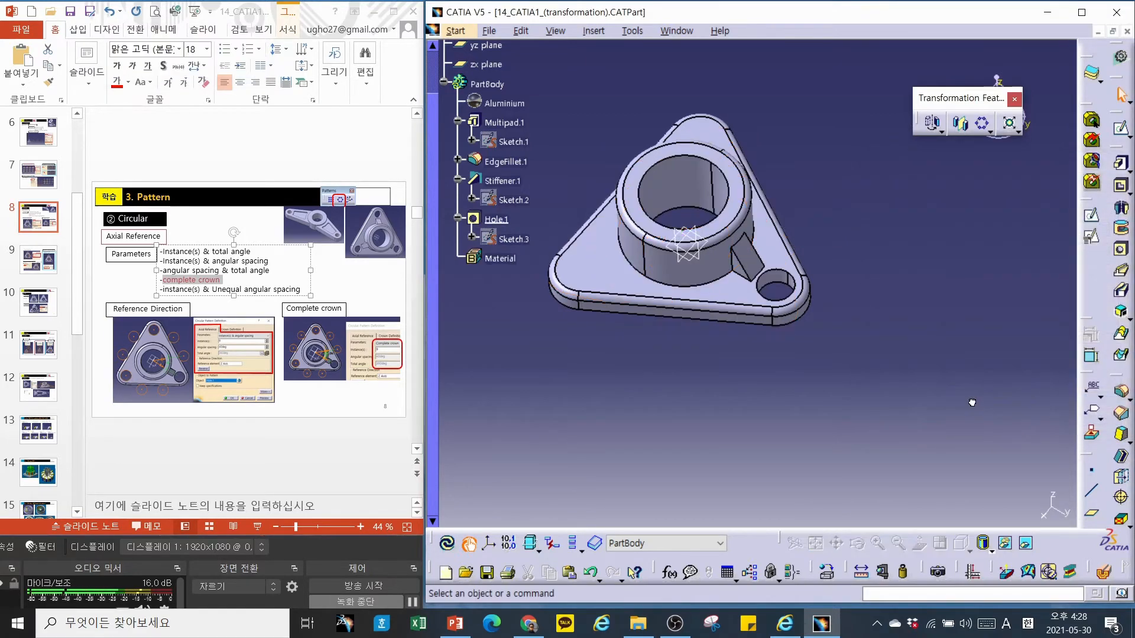
Define a circular pattern of the stiffener and hole together around the Z axis and preview it.
click(780, 284)
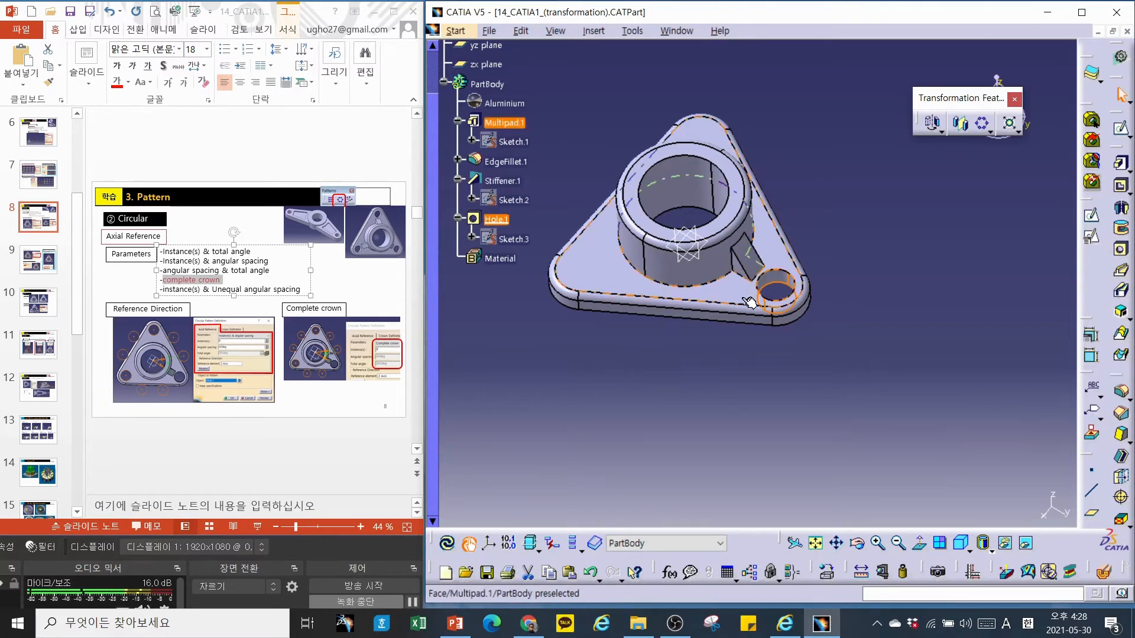
click(646, 327)
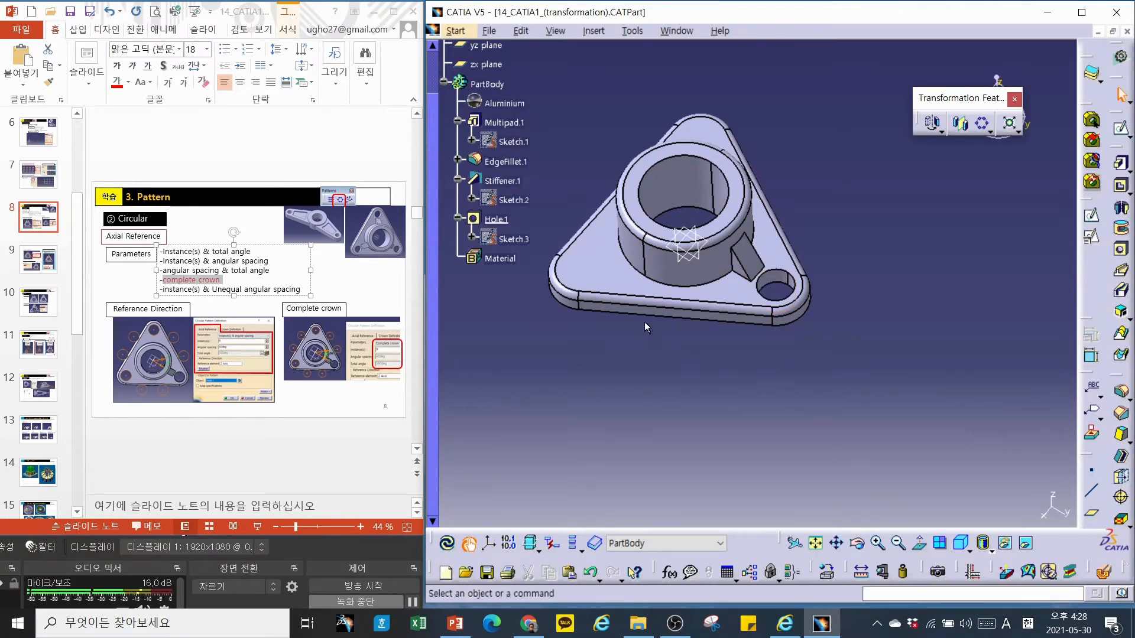
click(501, 181)
ctrl+click(496, 220)
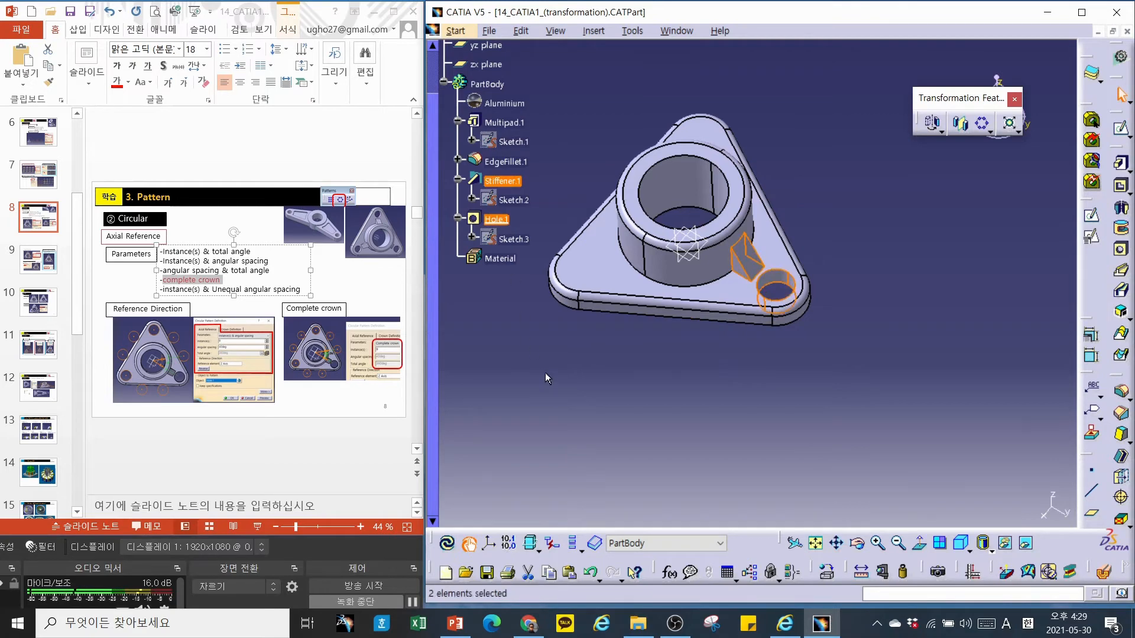
click(982, 123)
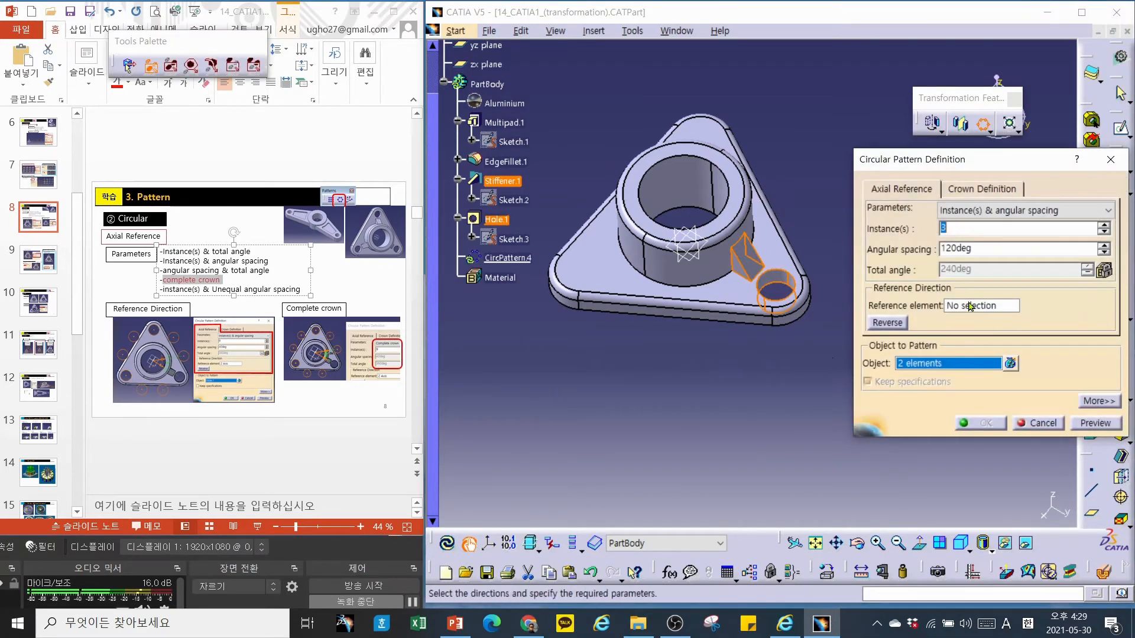
click(970, 307)
right_click(970, 307)
click(995, 363)
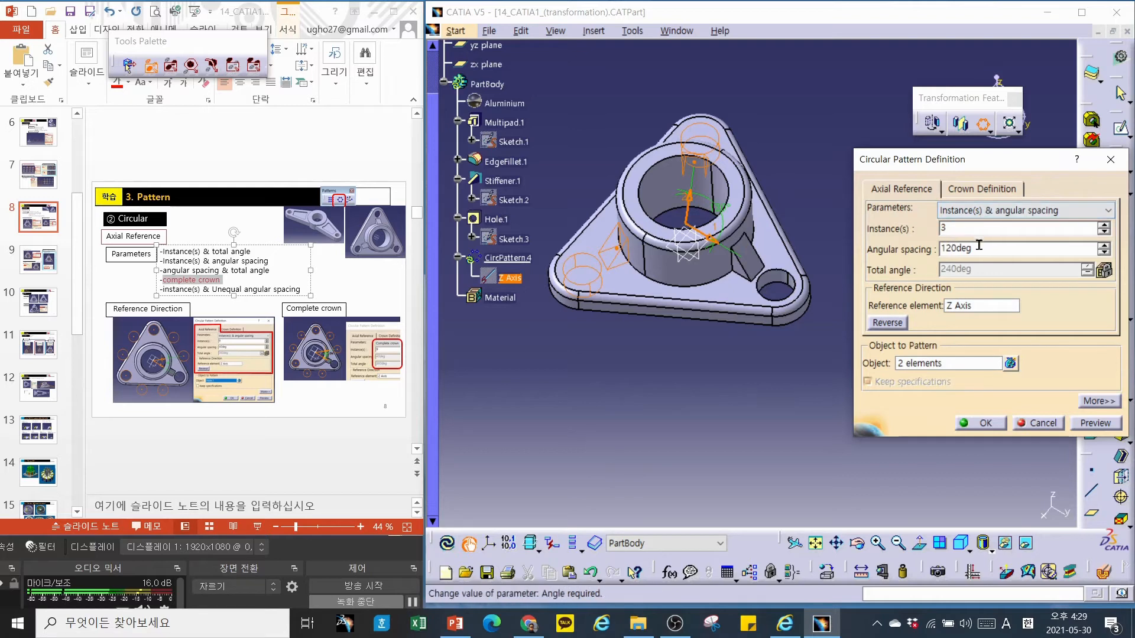
middle_drag(738, 360, 743, 415)
click(1107, 422)
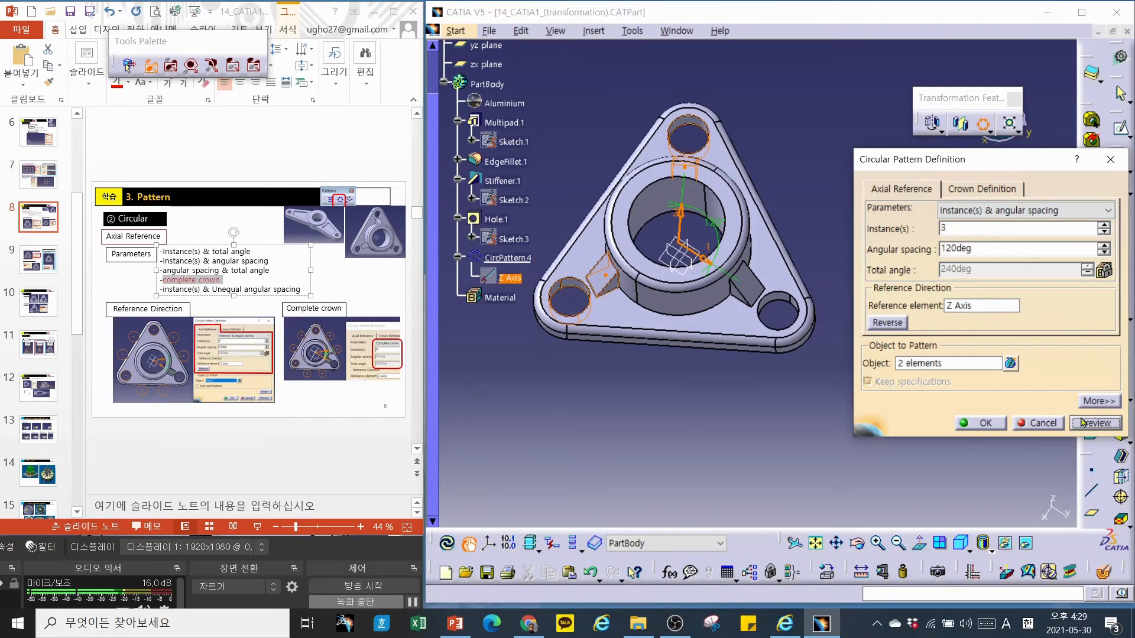
middle_drag(631, 385, 684, 438)
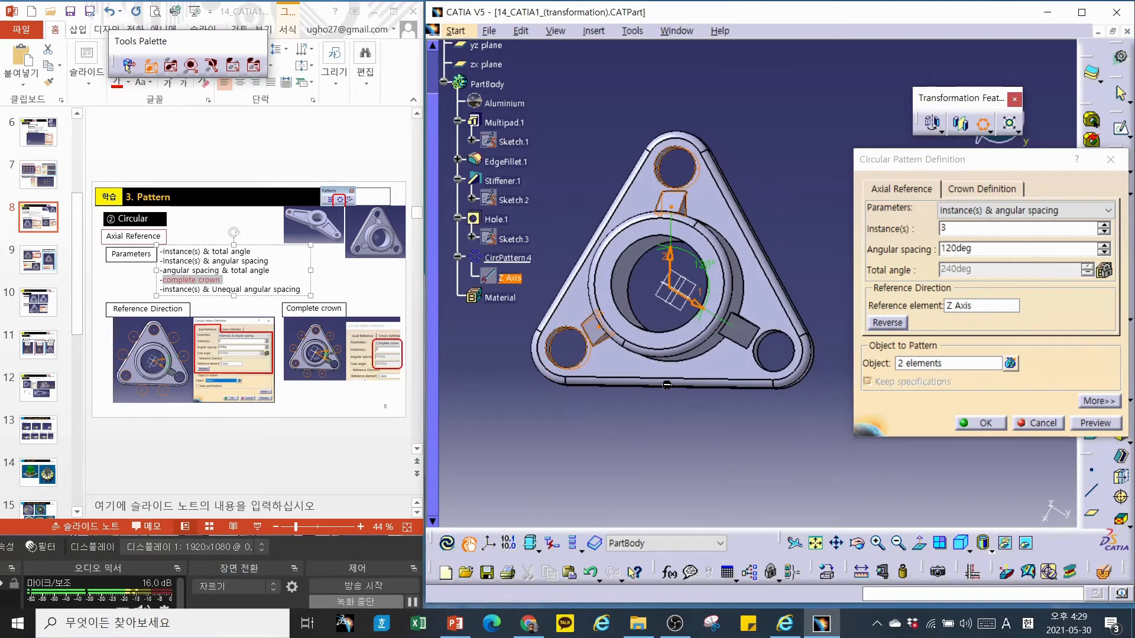
Set the circular pattern's parameters to Complete crown with 6 instances.
drag(973, 248, 940, 249)
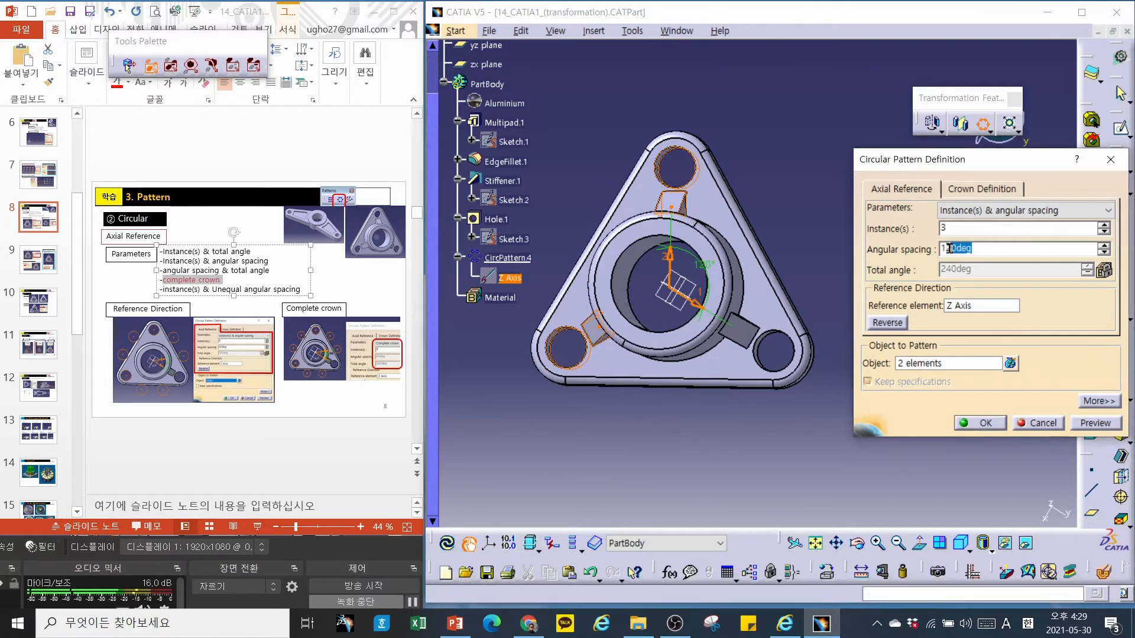
click(982, 210)
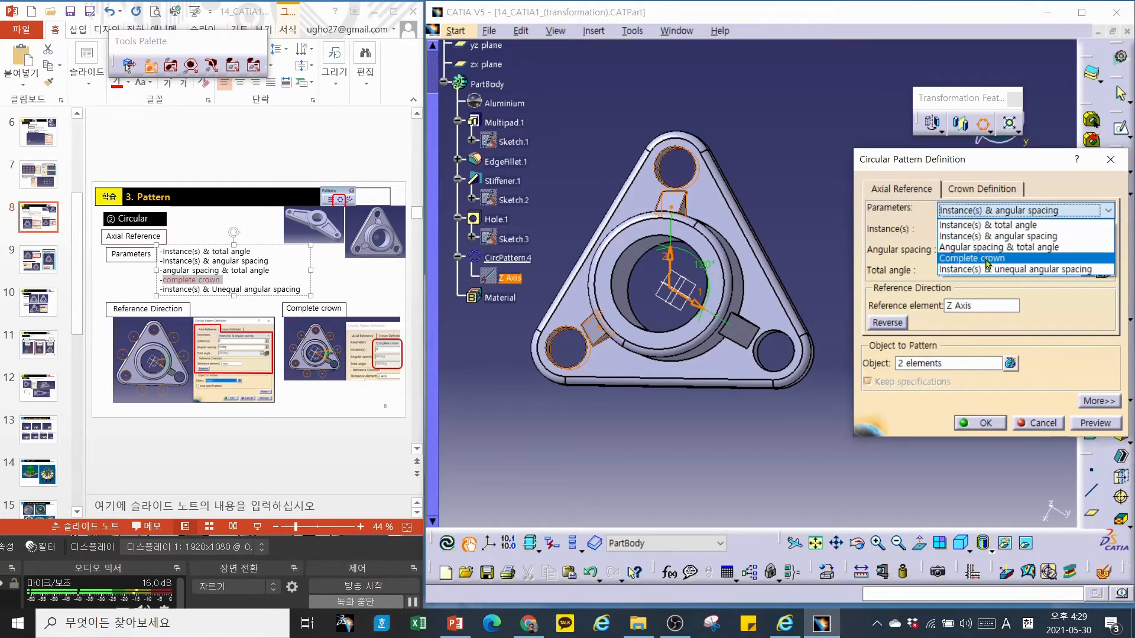
click(987, 263)
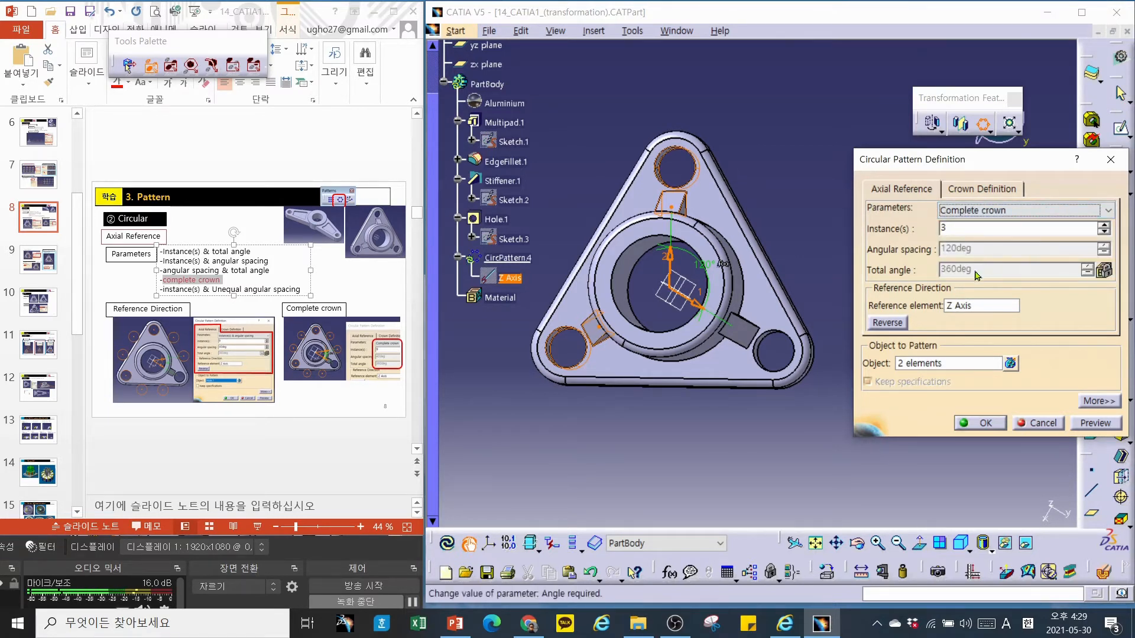
click(951, 228)
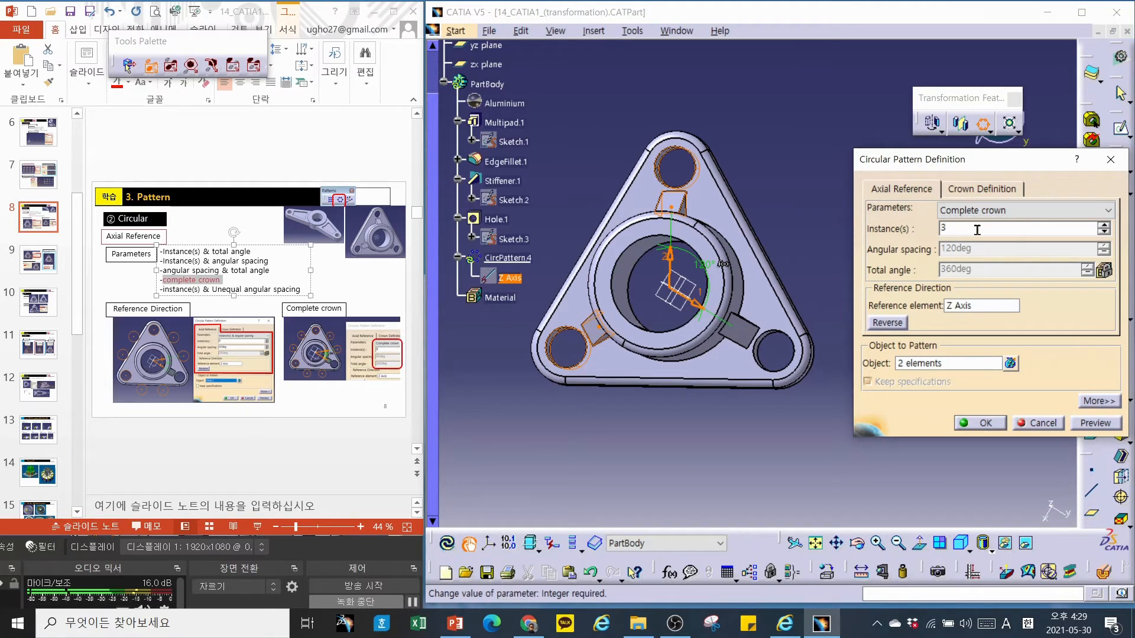
click(1103, 225)
click(1103, 226)
click(1103, 226)
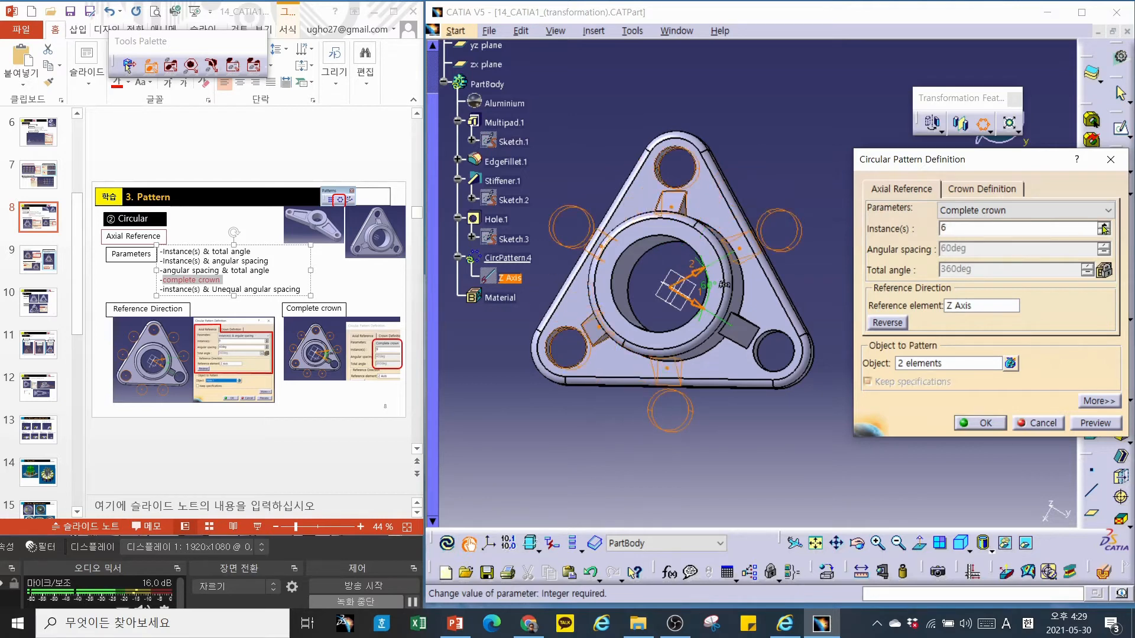
Exclude the three pattern instances whose holes fall outside the triangular plate.
middle_drag(746, 427, 771, 474)
middle_drag(690, 349, 786, 386)
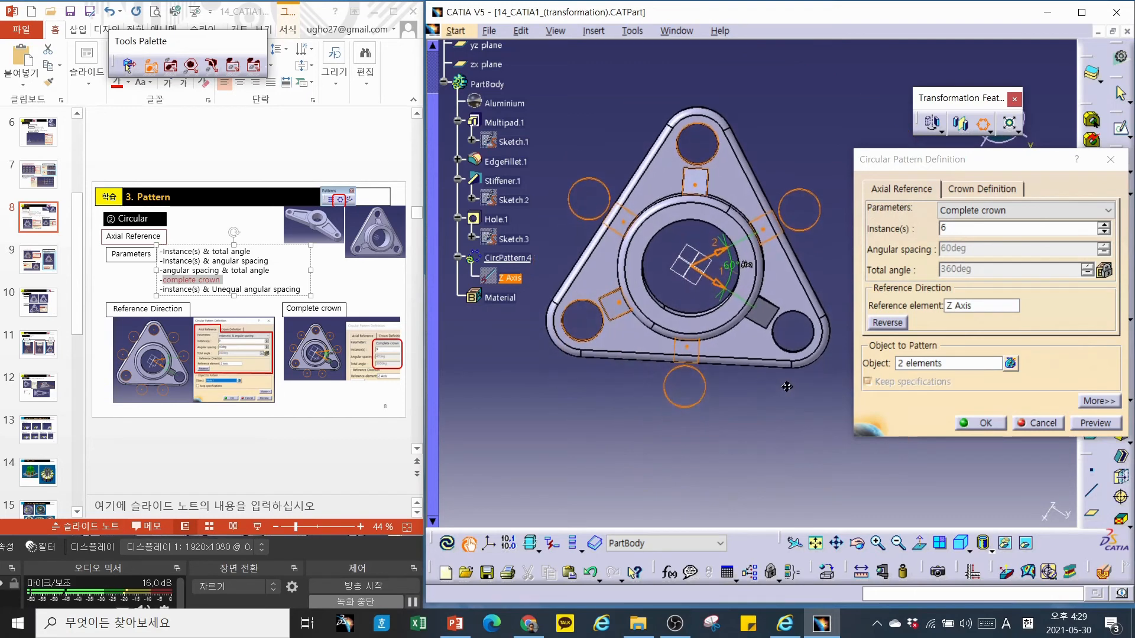
click(763, 230)
click(617, 221)
click(687, 353)
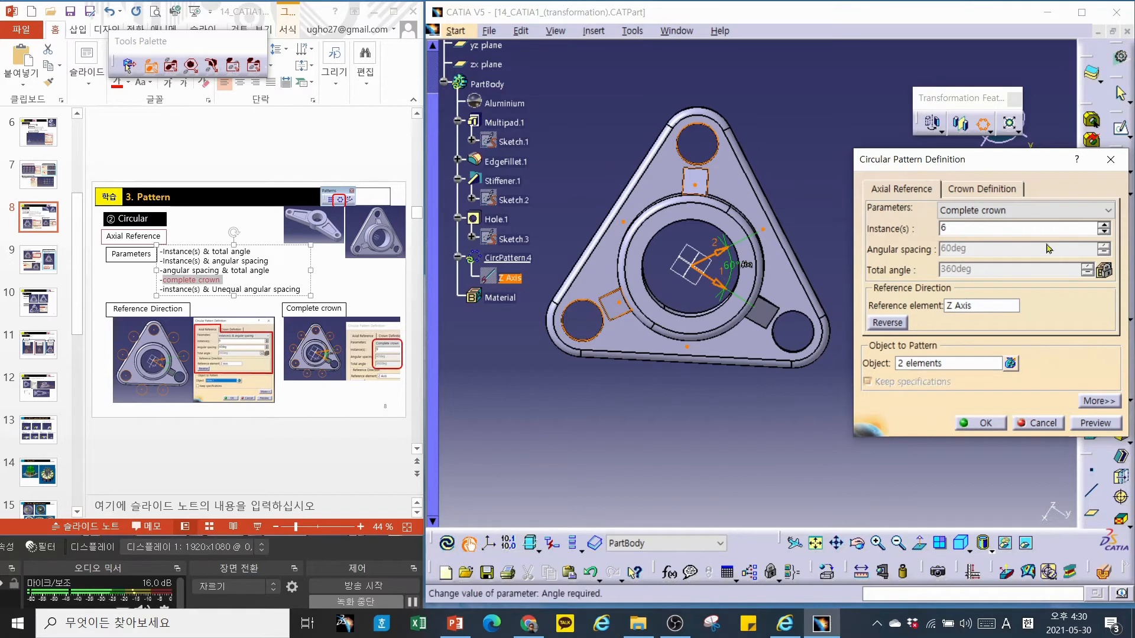
Restore the three excluded instances along the sides of the triangular plate in the circular pattern.
middle_drag(728, 443, 756, 447)
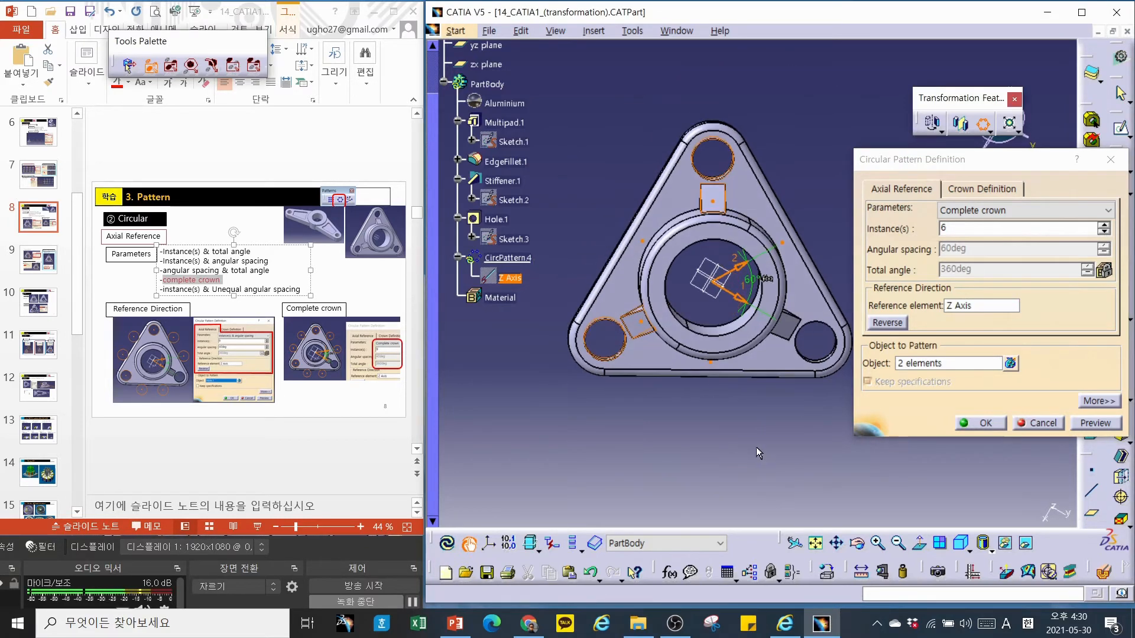
click(643, 241)
click(780, 246)
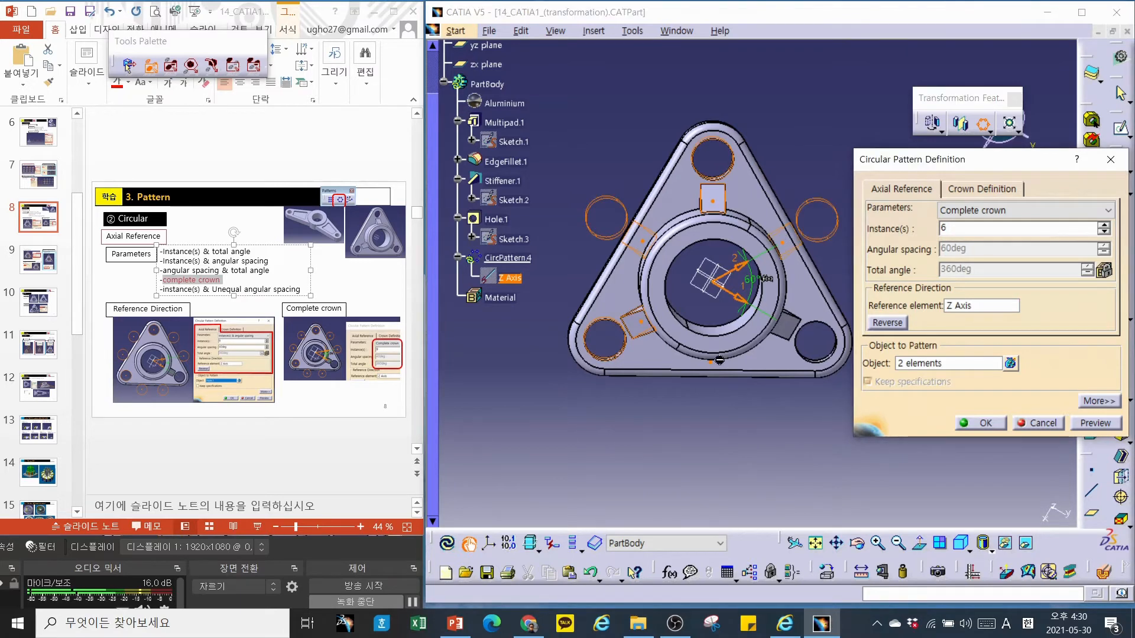
click(707, 380)
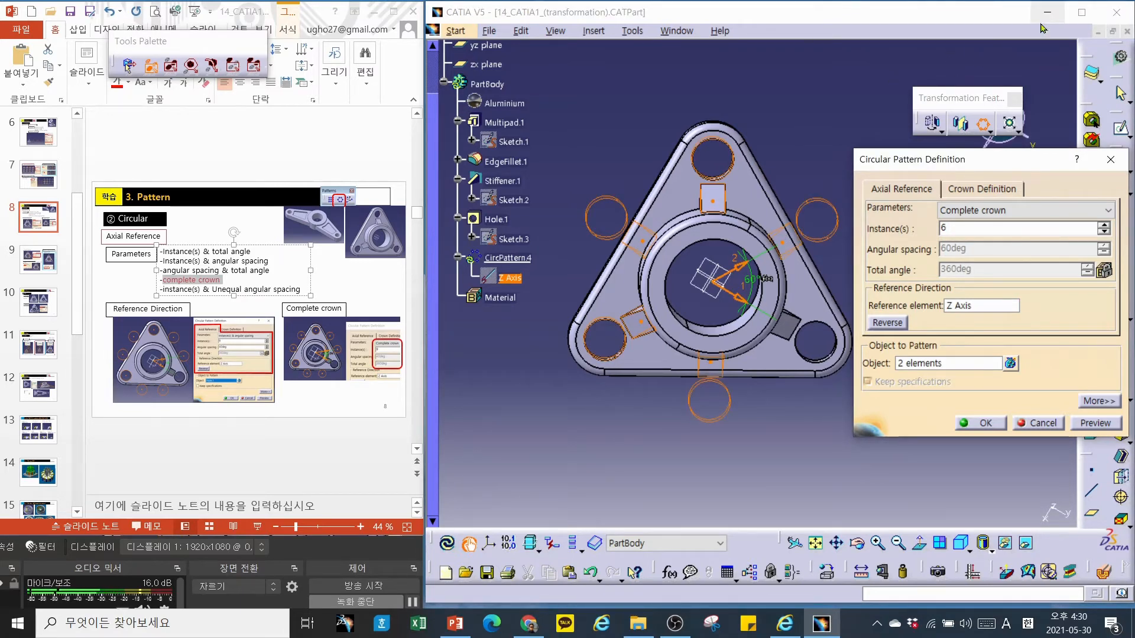
Define the circular pattern's crown with 2 circles and a circle spacing of 20 mm.
click(1082, 12)
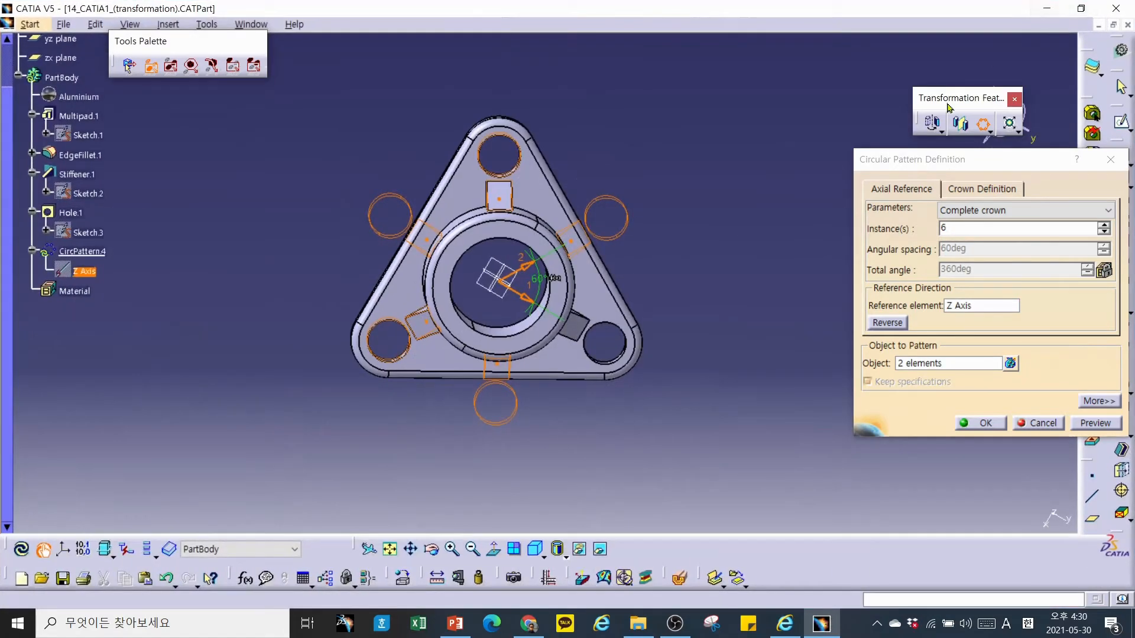
click(980, 190)
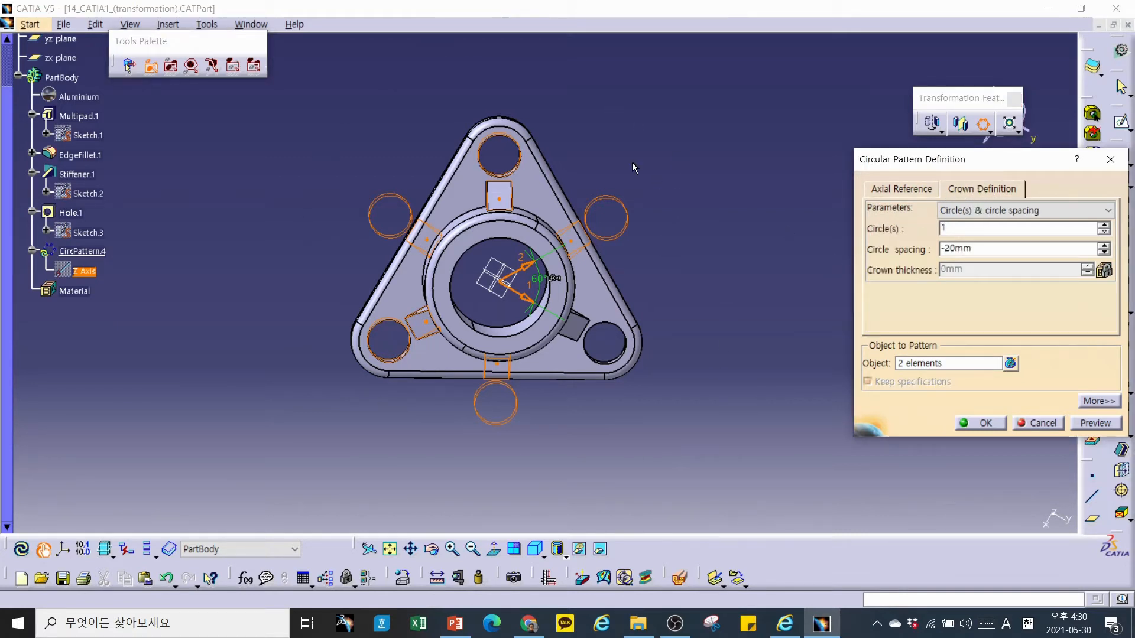
middle_drag(706, 304, 625, 307)
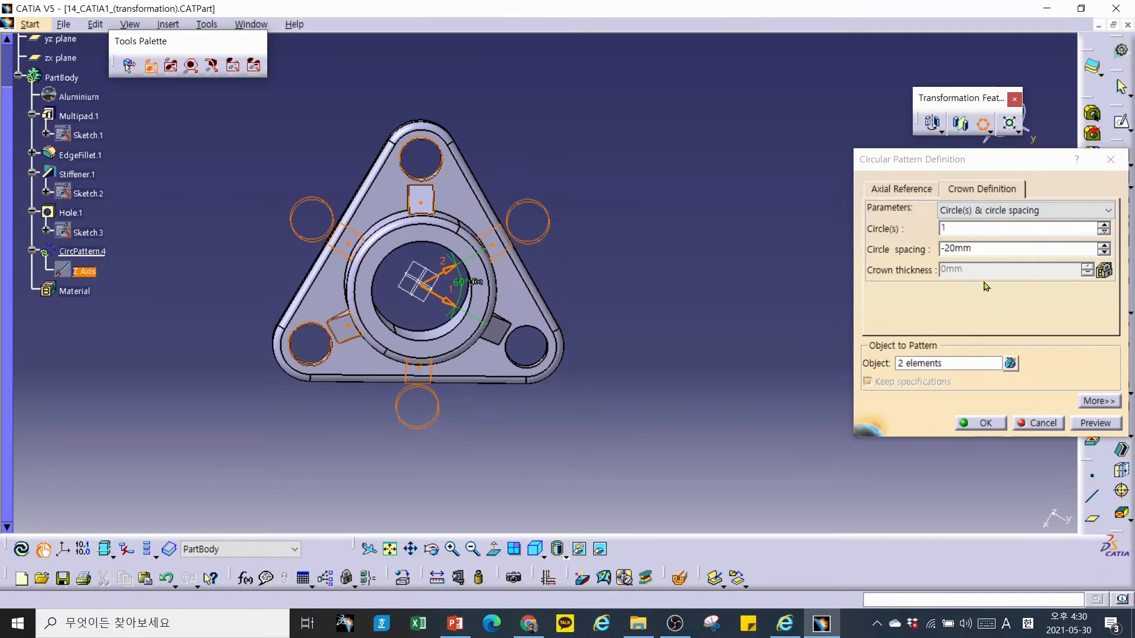
drag(995, 252, 916, 251)
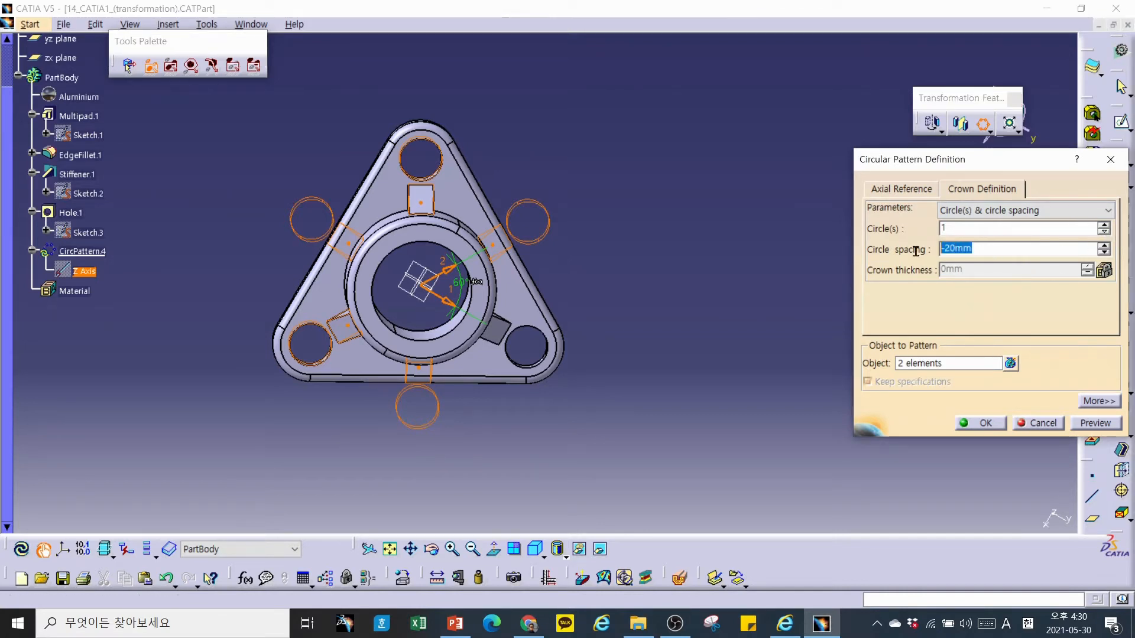
text(20)
click(976, 233)
click(1103, 226)
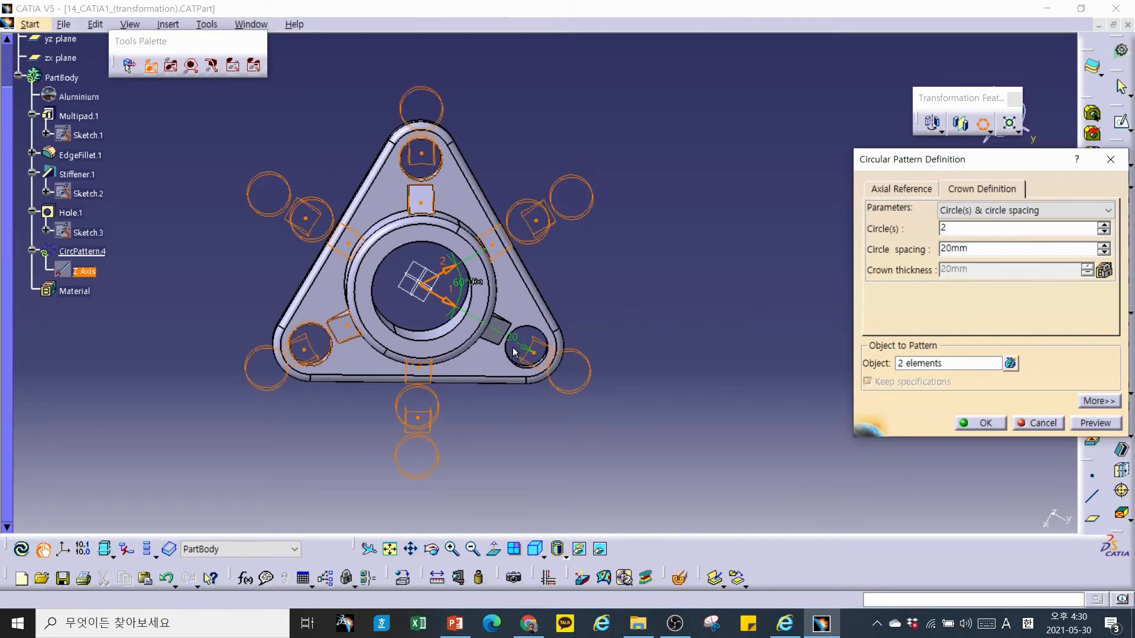
Raise the complete crown's instance count to 9 in the circular pattern's axial reference.
click(911, 191)
click(1103, 226)
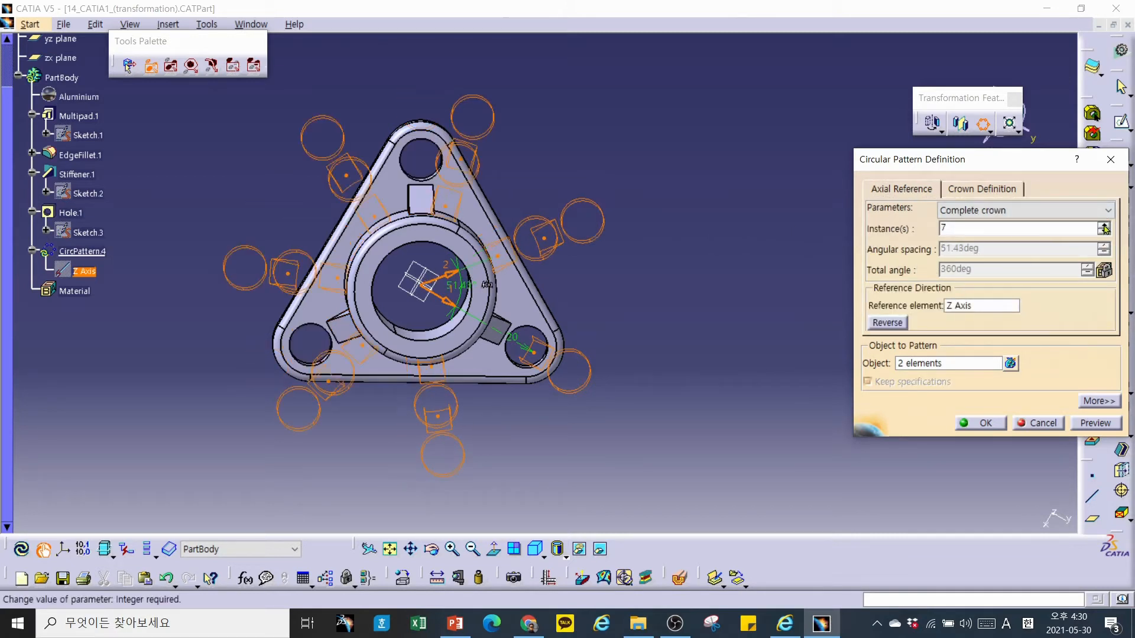
click(1103, 225)
click(1103, 226)
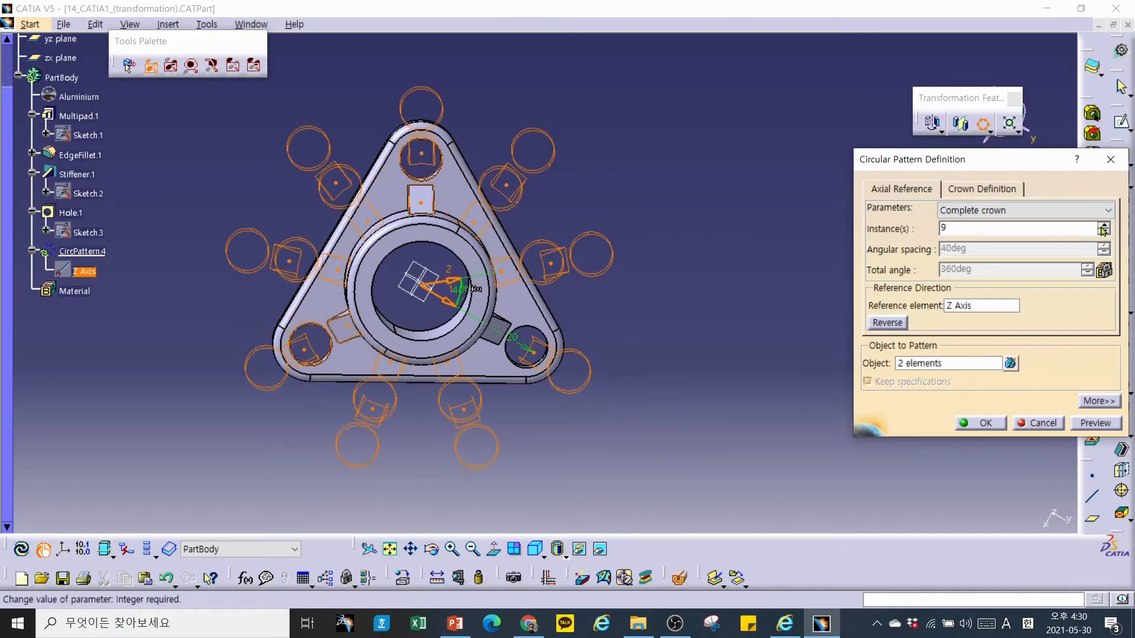
Increase the number of circles in the pattern's crown definition to 4.
click(988, 189)
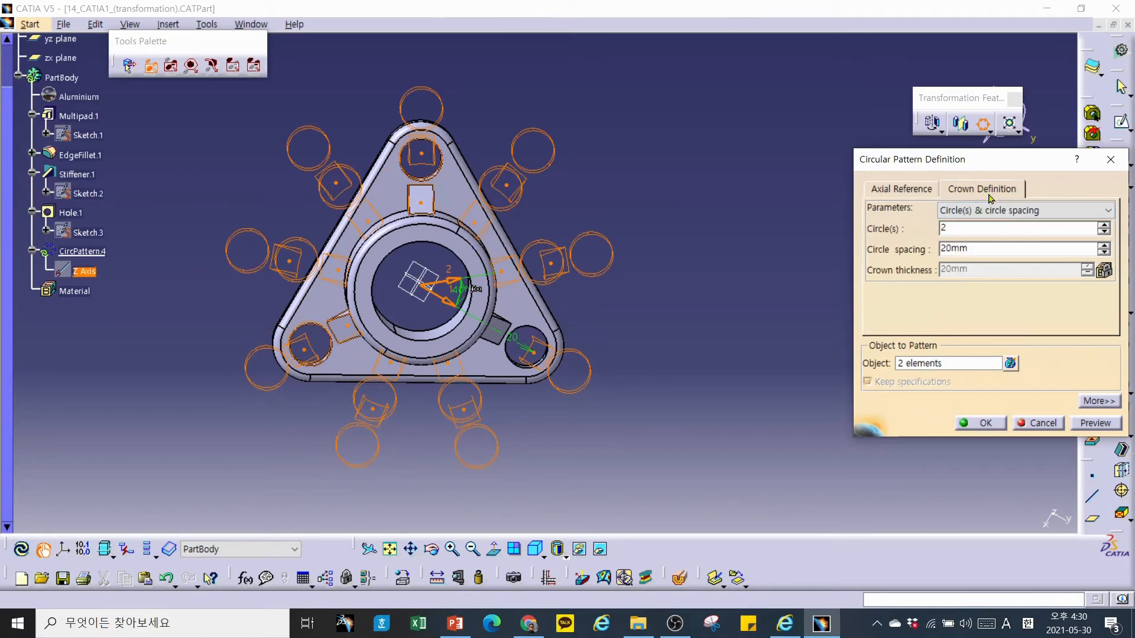
click(1103, 226)
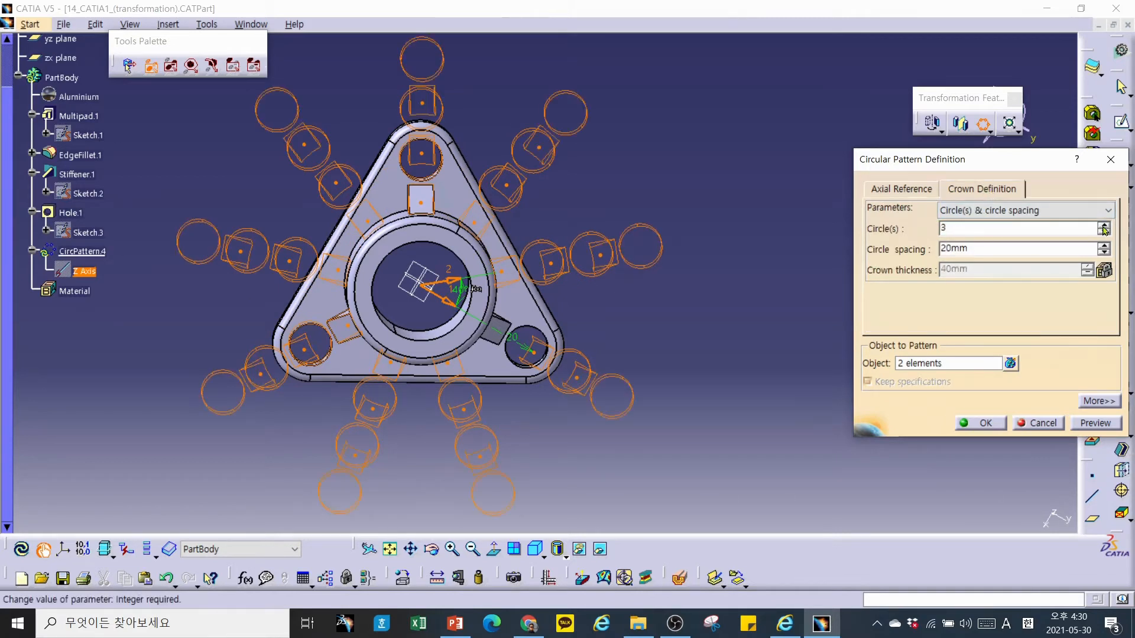
click(1103, 226)
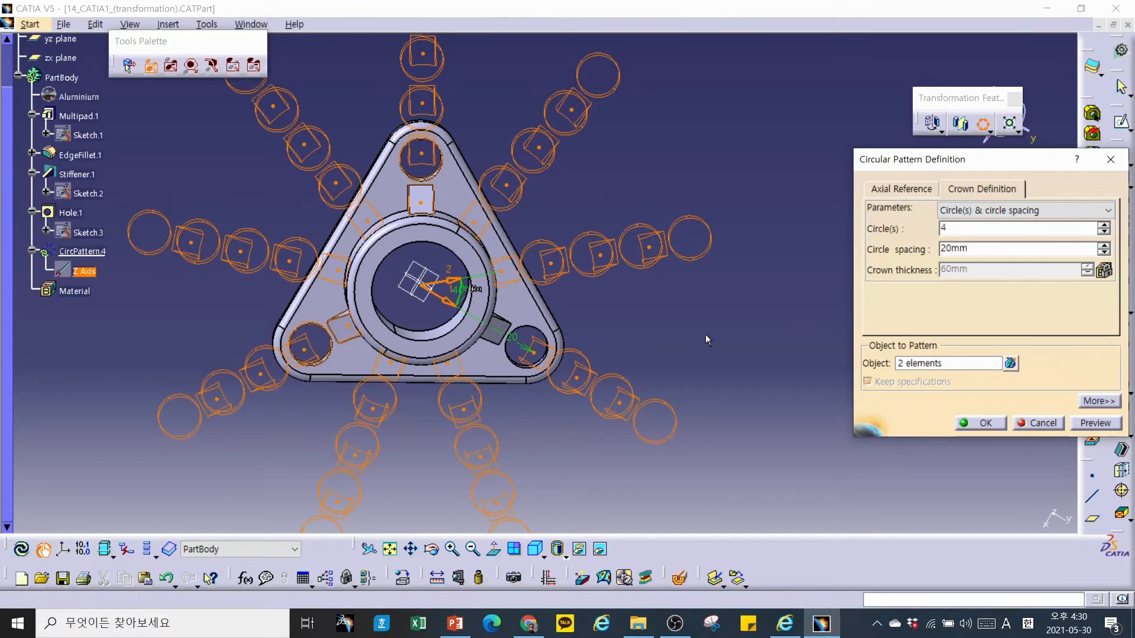
middle_drag(697, 340, 700, 378)
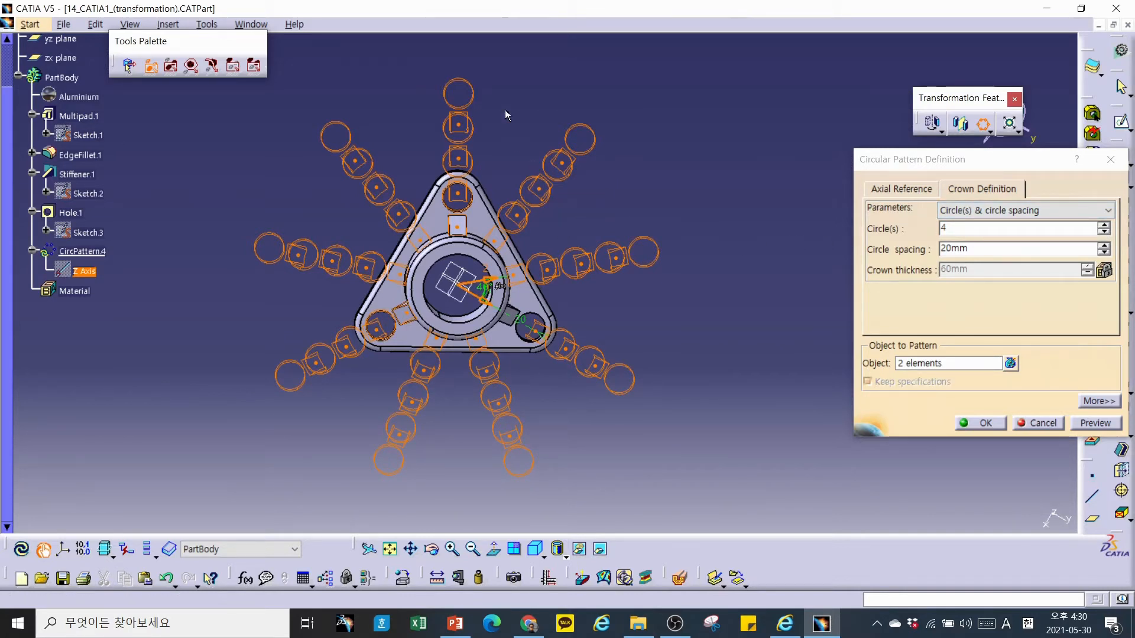
Set the circular pattern's complete crown to 18 instances and return to its crown definition.
click(903, 189)
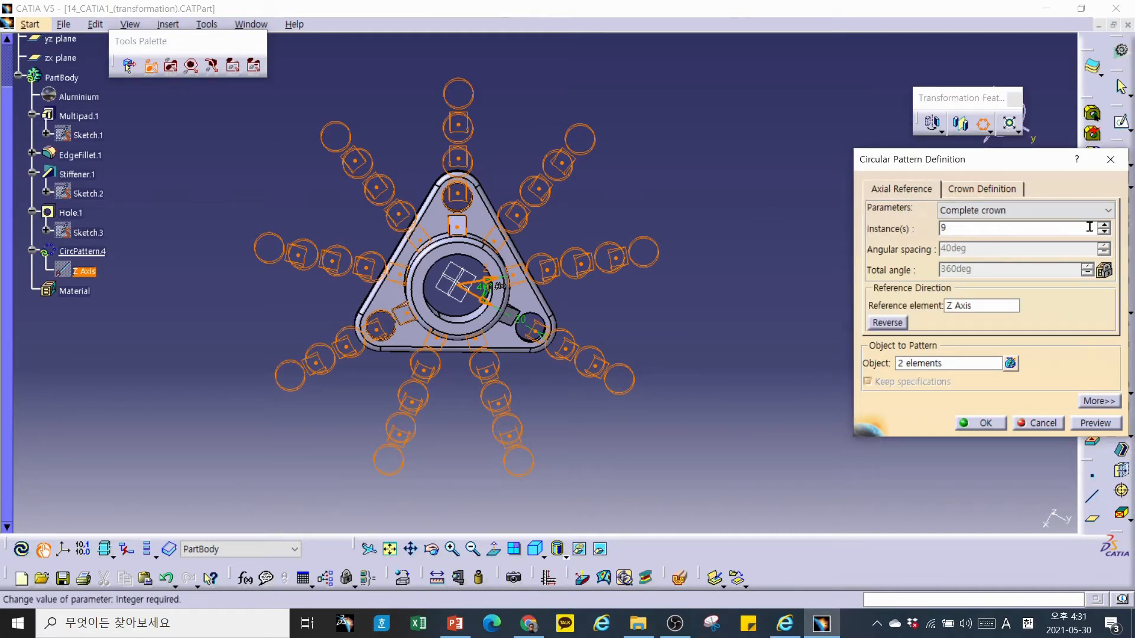
drag(1000, 229, 937, 228)
text(18)
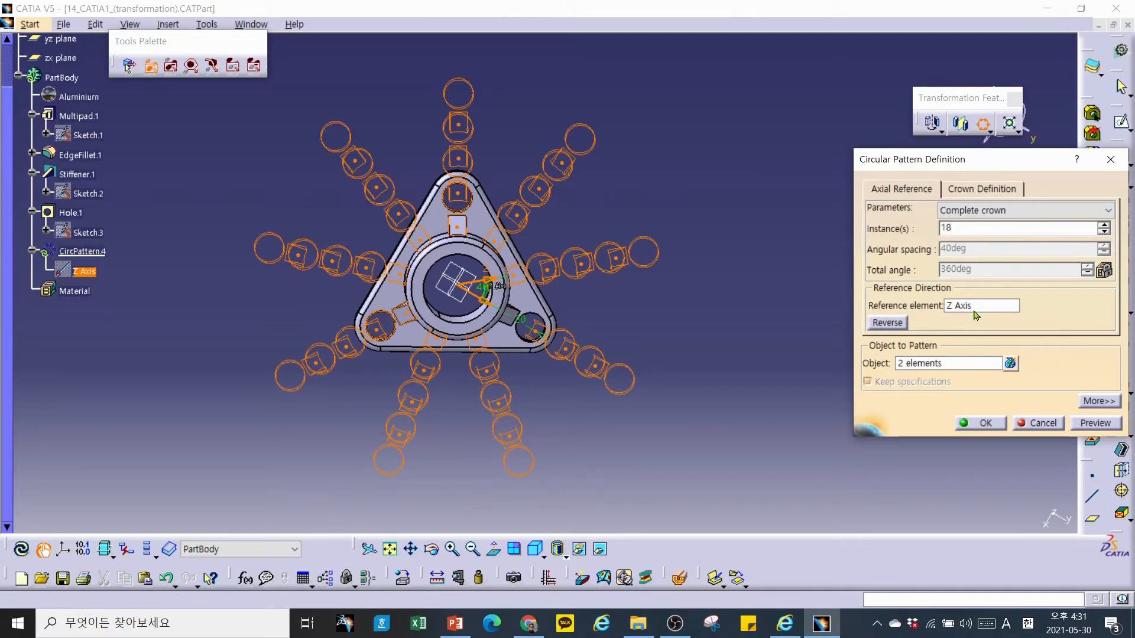
click(982, 189)
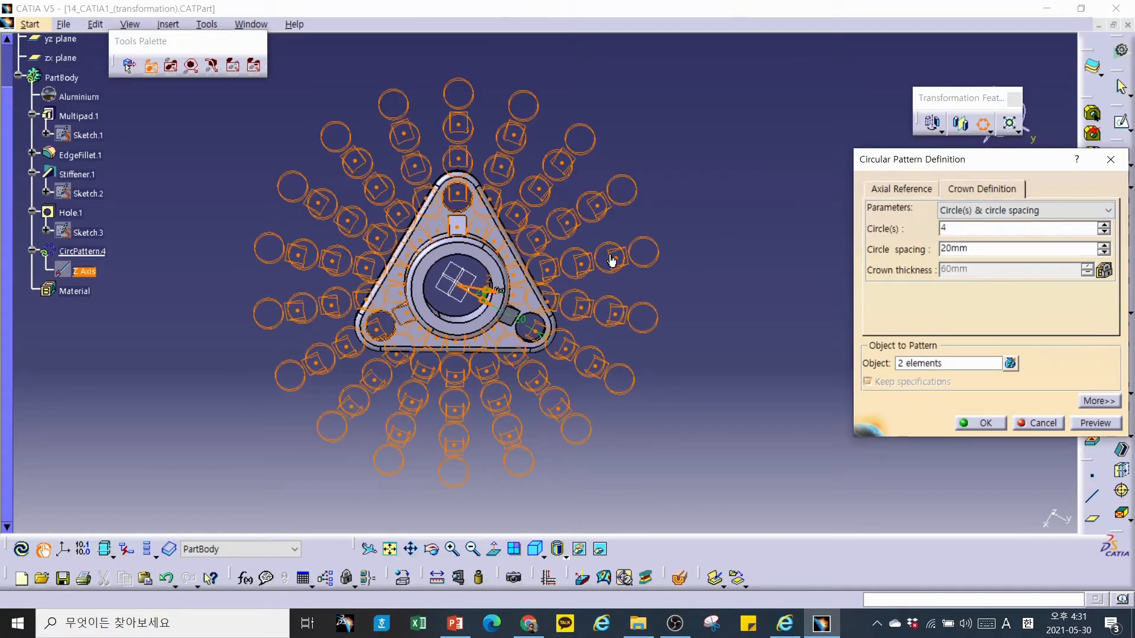
ctrl+middle_drag(679, 324, 684, 296)
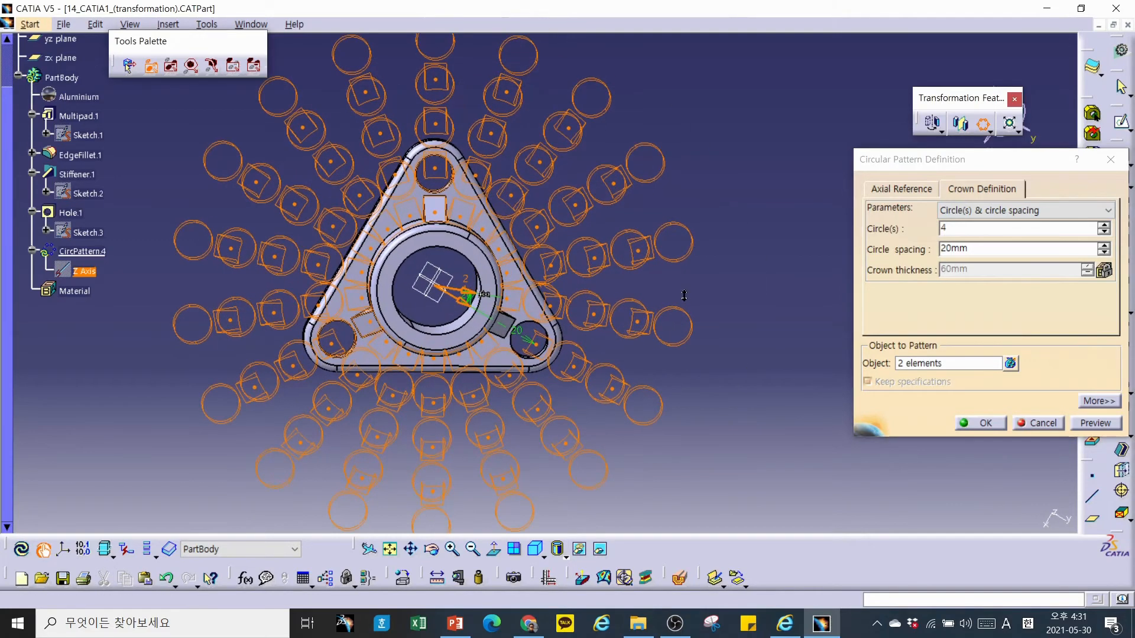
Exclude the pattern instances that straddle the three side edges of the triangular plate.
click(497, 249)
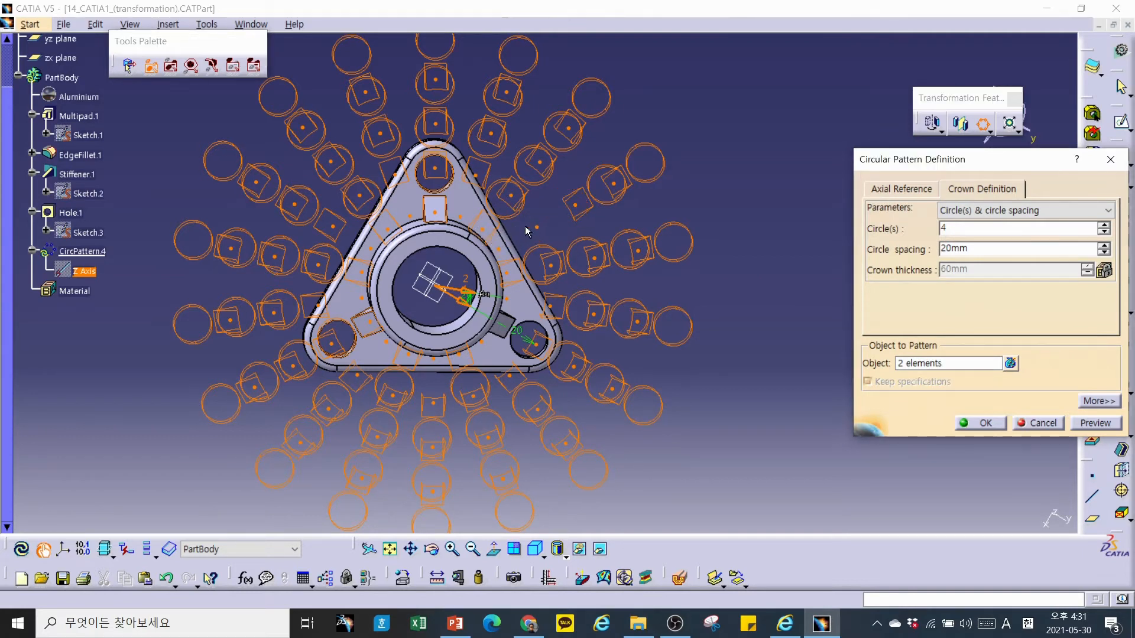
click(476, 181)
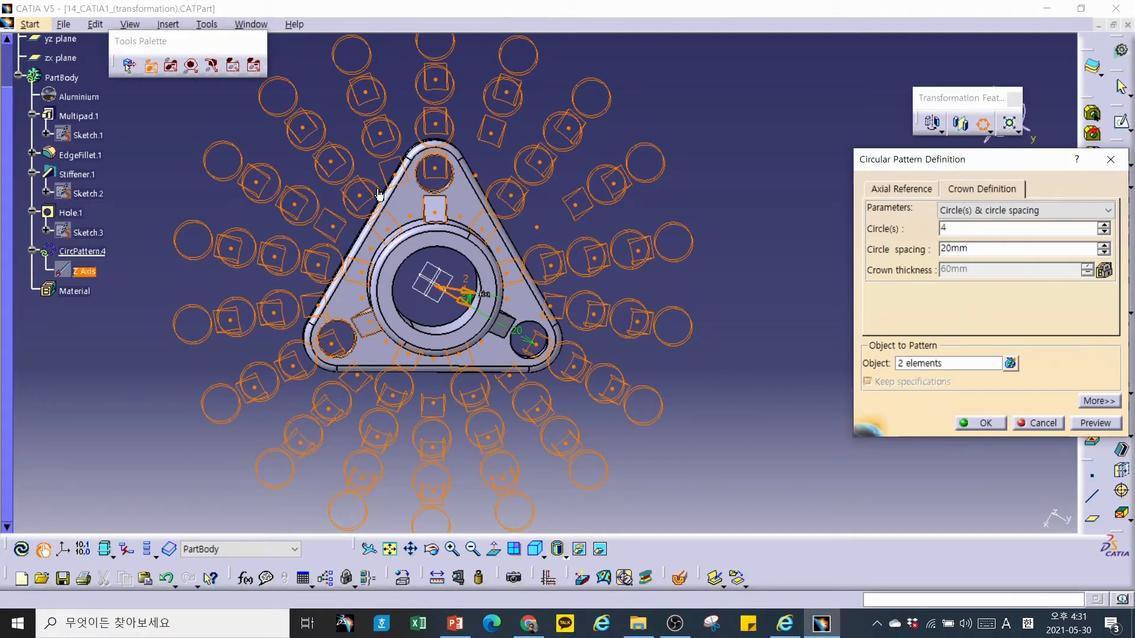
click(391, 175)
click(334, 233)
click(317, 310)
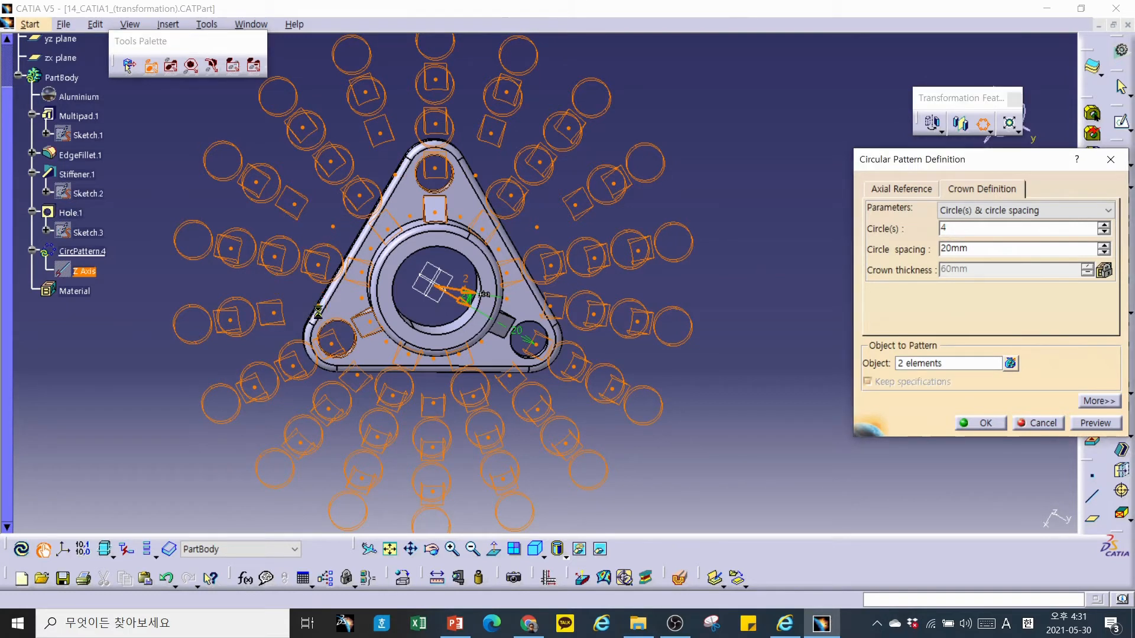
click(434, 404)
click(358, 384)
click(510, 383)
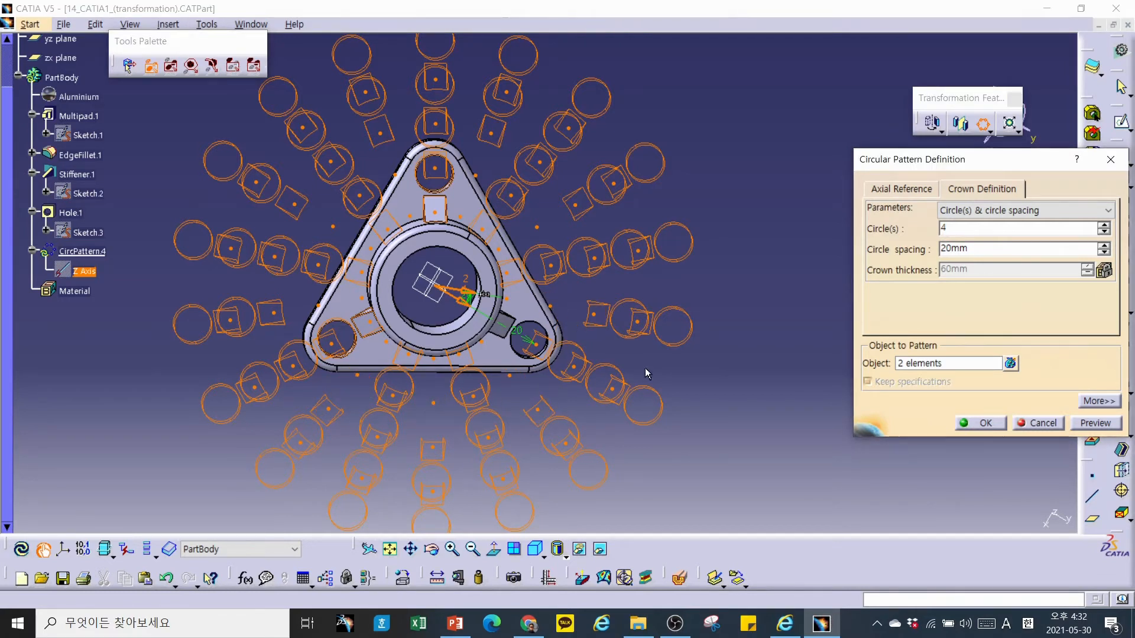
Preview the circular pattern of 18 instances on 4 circles and try to apply it.
middle_drag(665, 380, 695, 417)
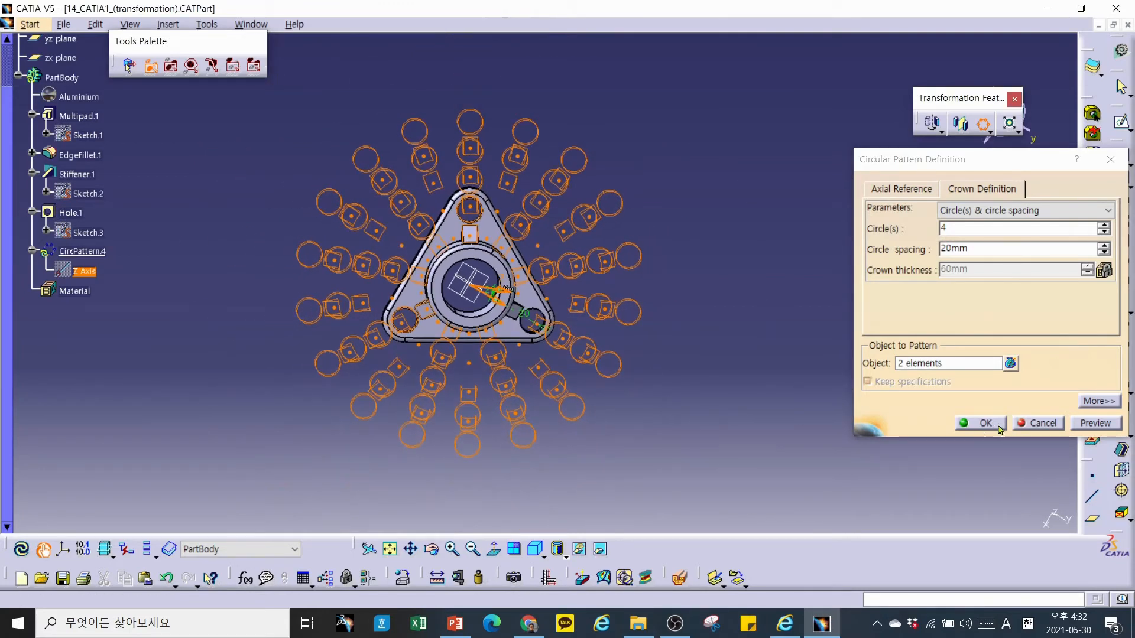
click(1094, 423)
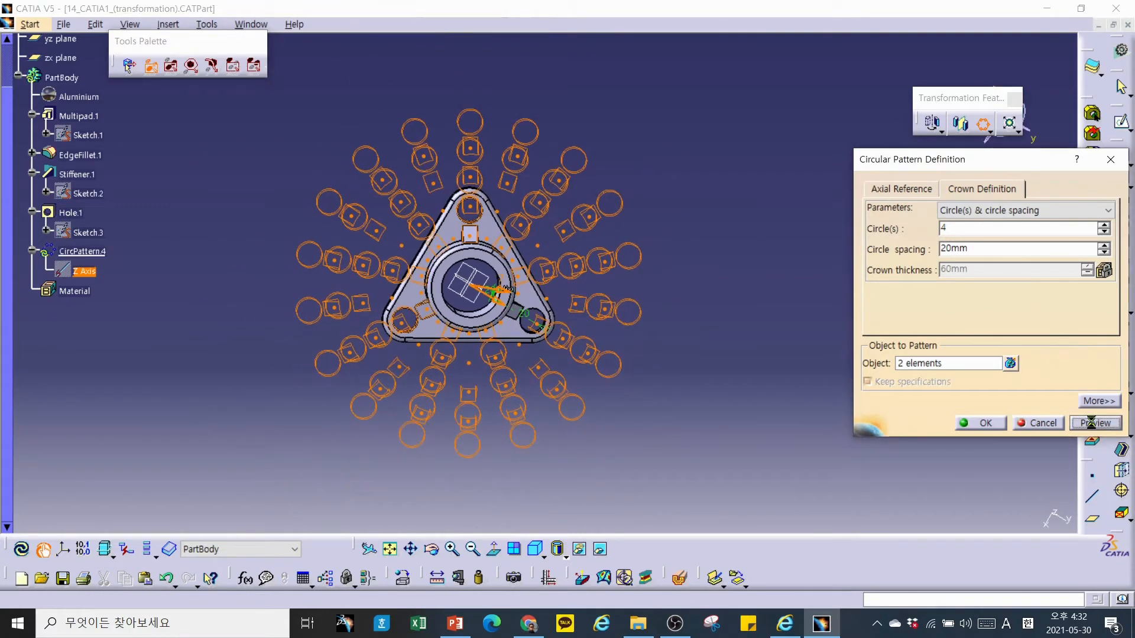
click(995, 424)
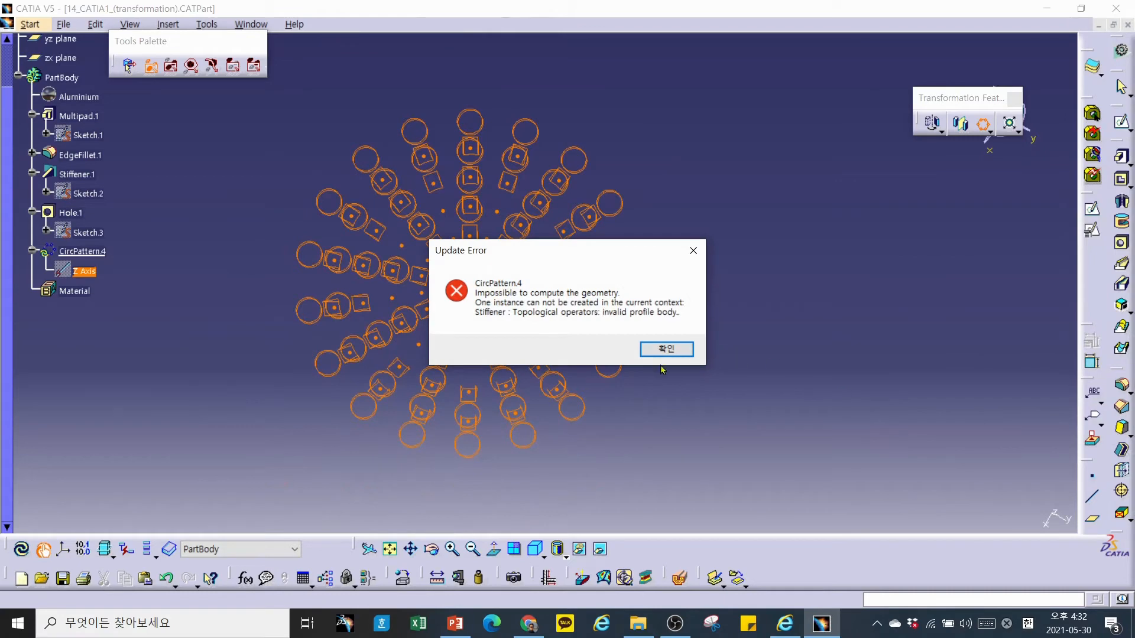
click(666, 350)
middle_drag(578, 400, 590, 372)
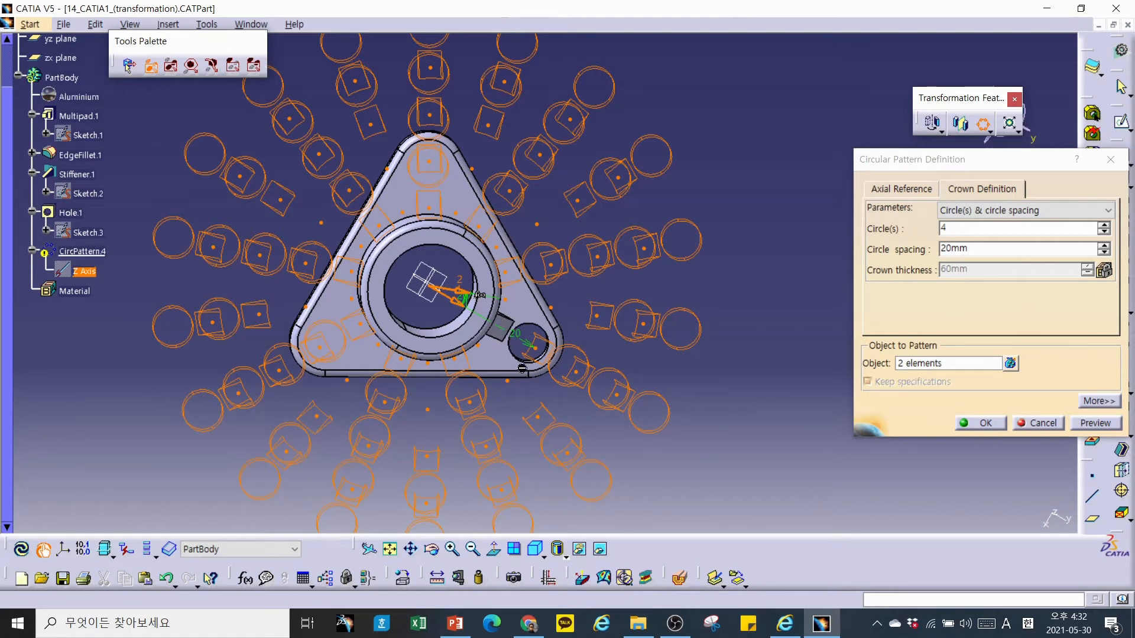
click(1087, 422)
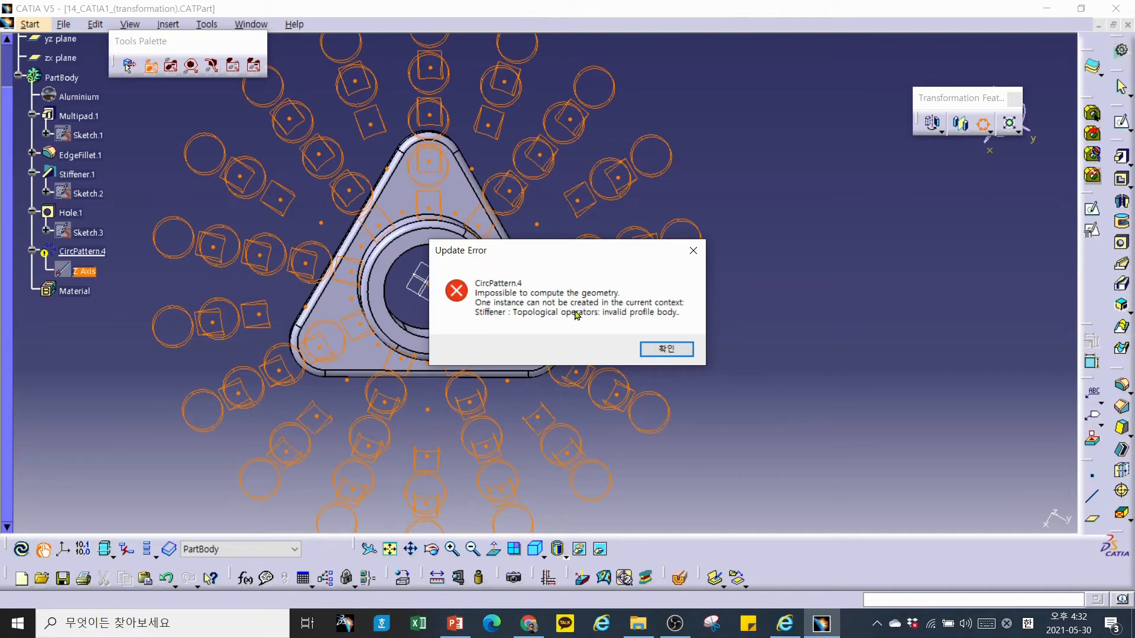
click(693, 251)
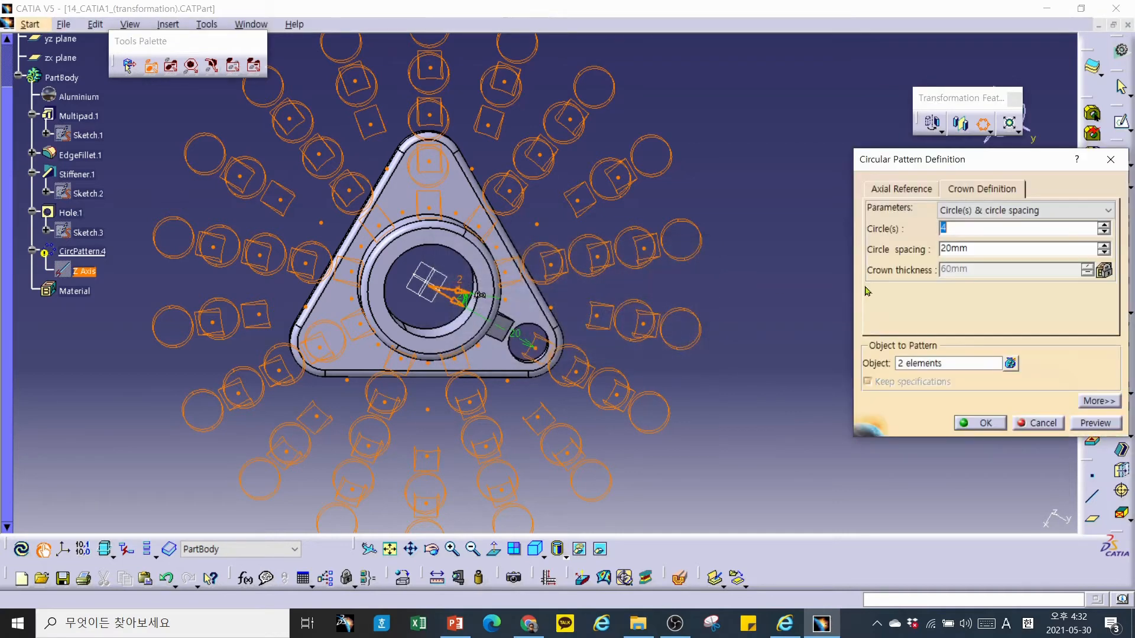
Reduce the crown definition to 1 circle and try to preview the circular pattern.
click(1105, 233)
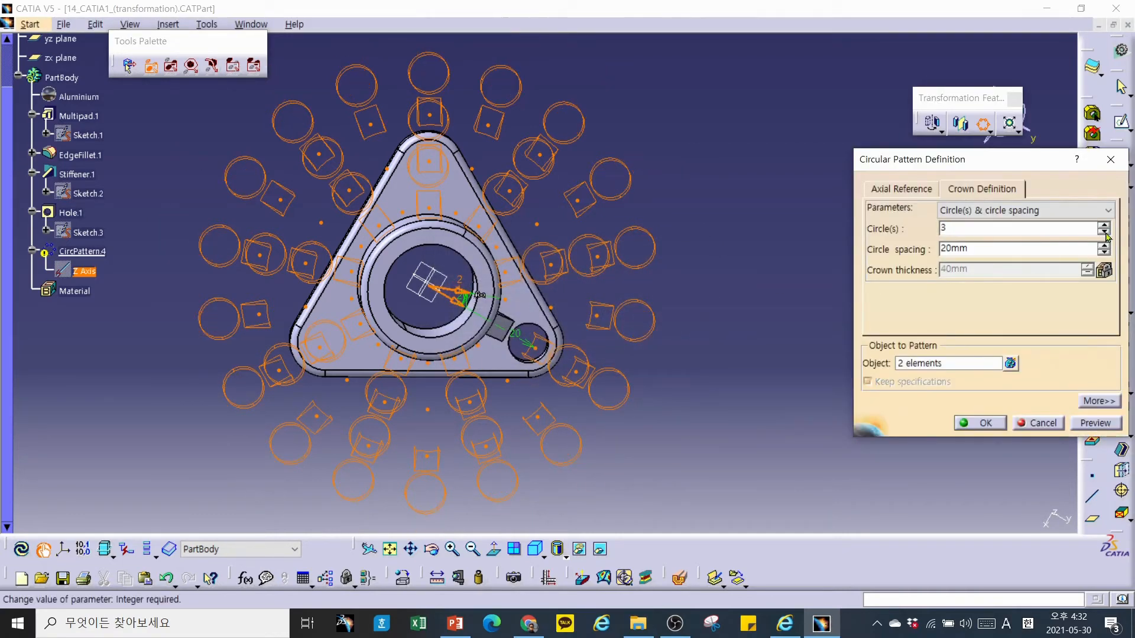
click(1104, 232)
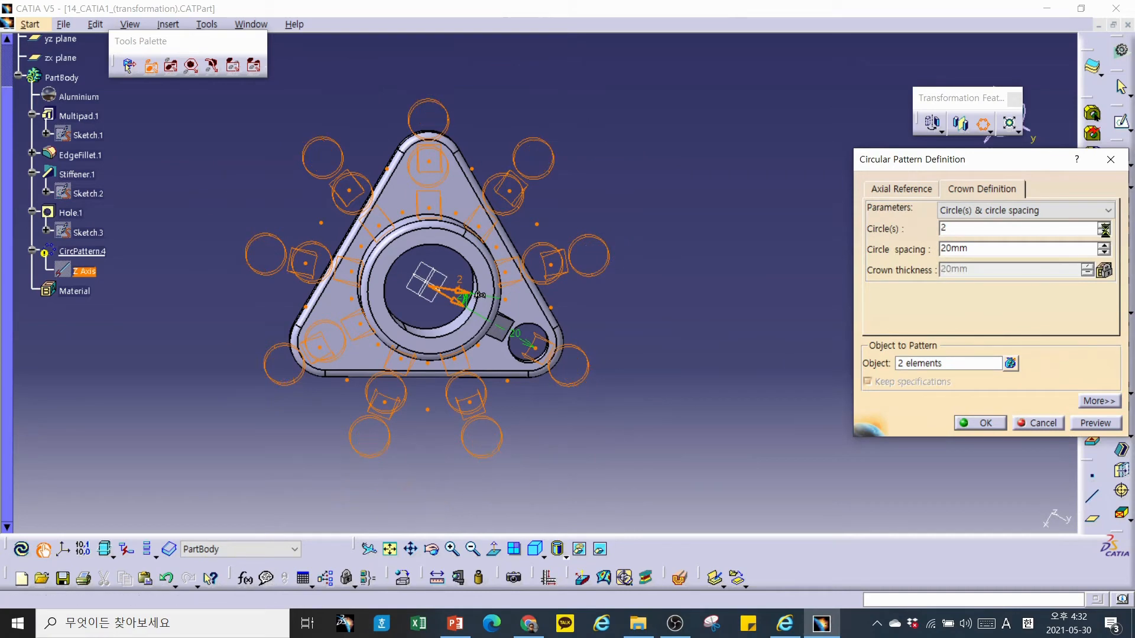
click(1105, 233)
middle_drag(566, 441, 551, 415)
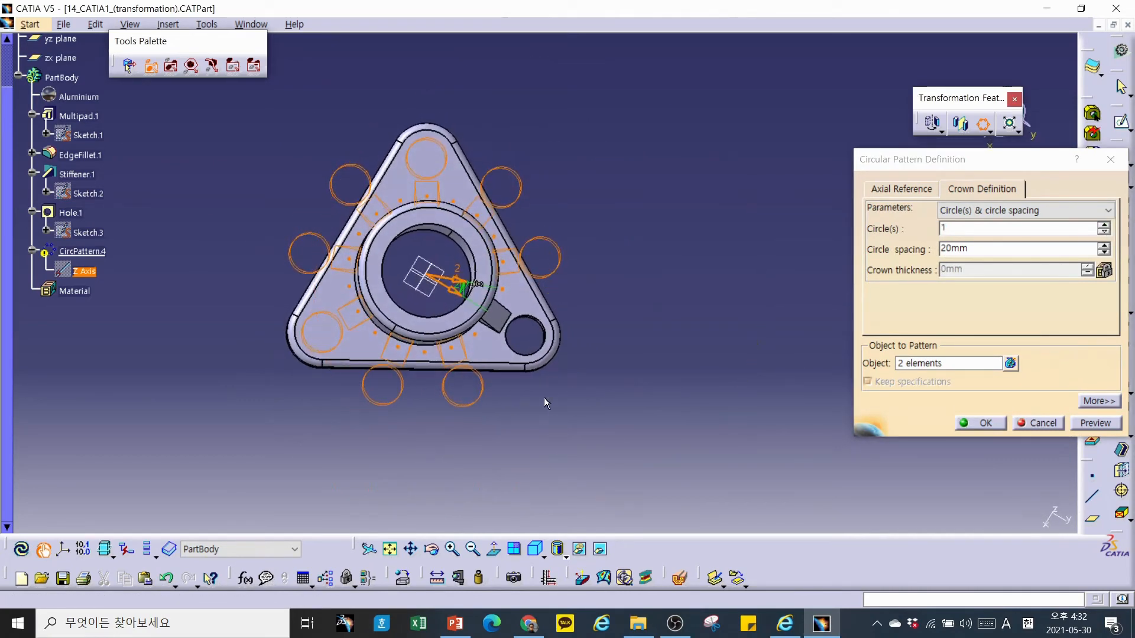
click(1086, 421)
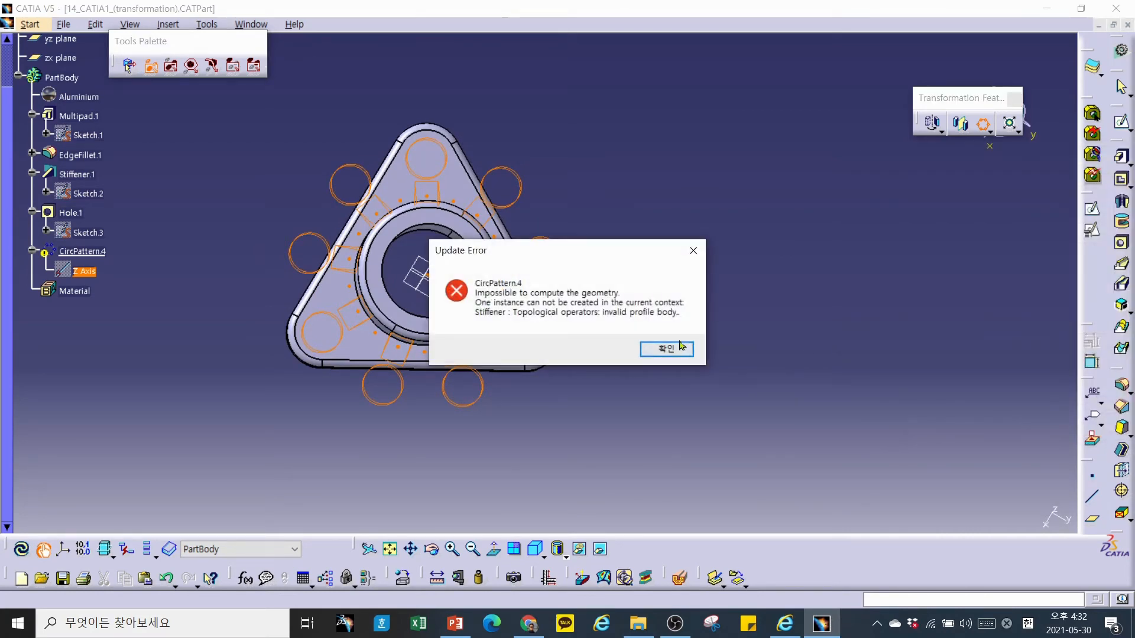
click(664, 353)
Lower the complete crown's instance count to 3 and raise it back to 6.
click(904, 189)
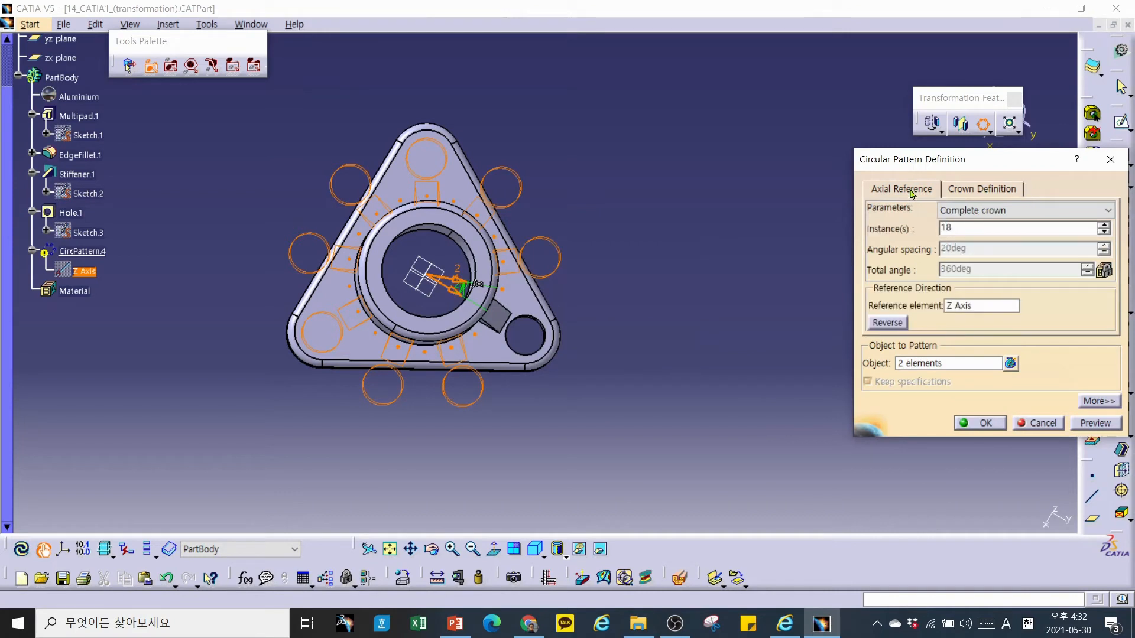
click(1104, 232)
click(1104, 233)
click(1104, 233)
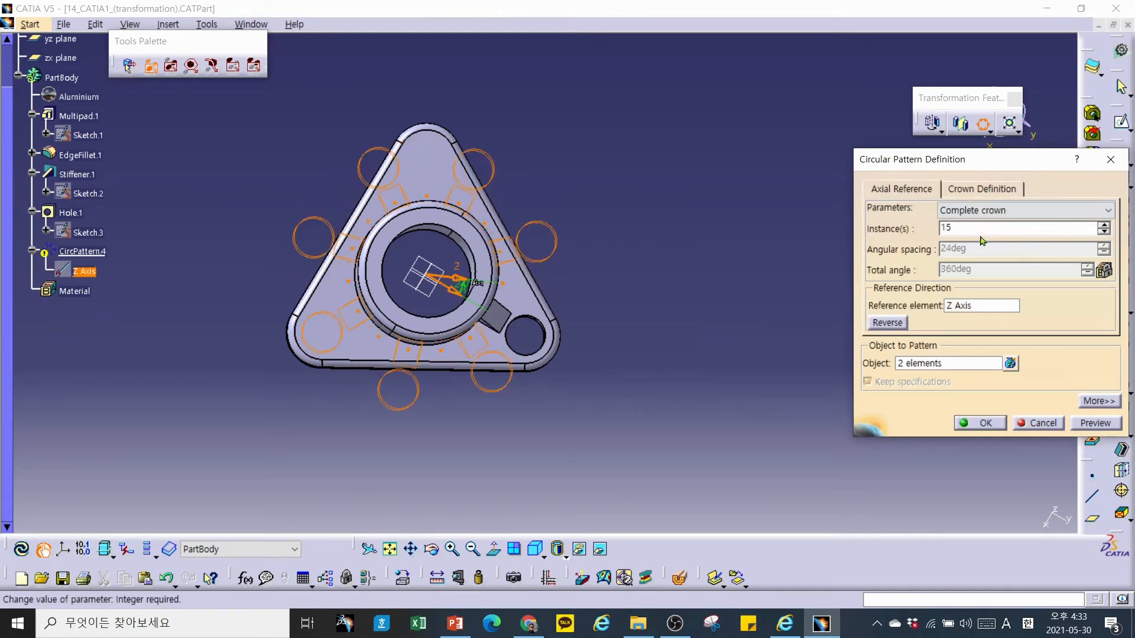
click(1104, 233)
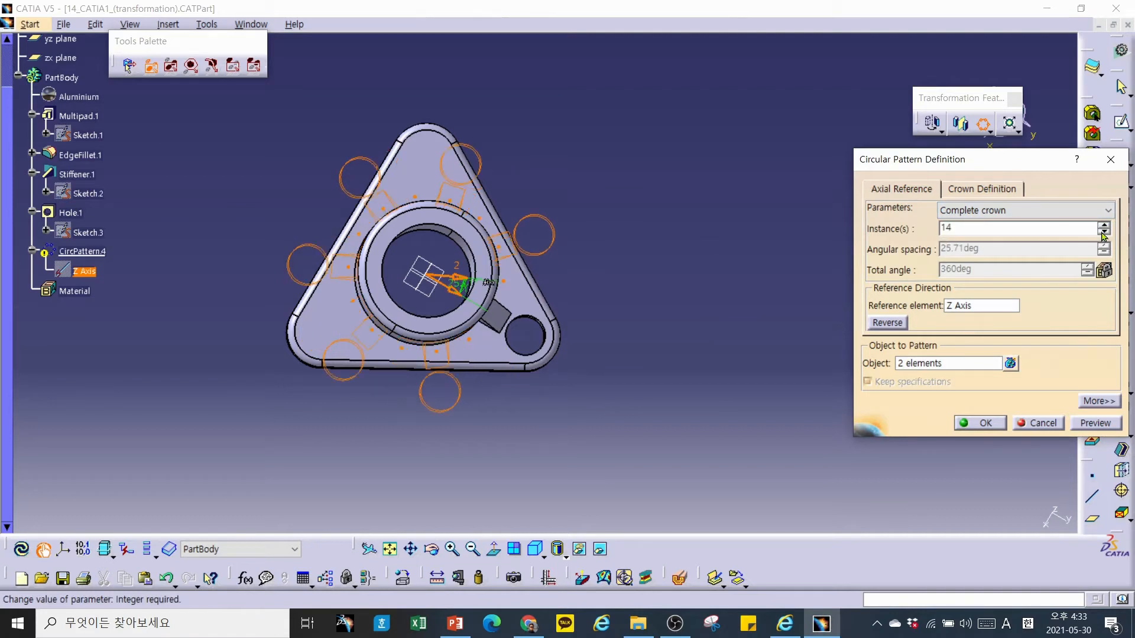
click(1103, 233)
click(1103, 233)
click(1104, 234)
click(1103, 234)
click(1103, 234)
click(1103, 234)
click(1104, 233)
click(1103, 234)
click(1103, 233)
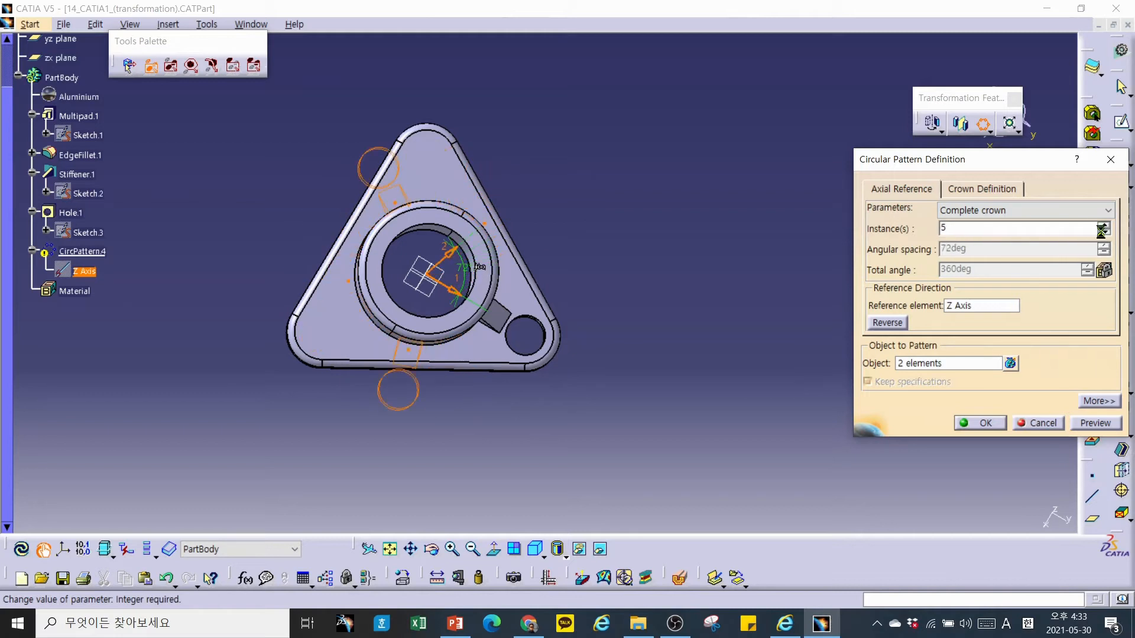
click(1103, 233)
click(1104, 233)
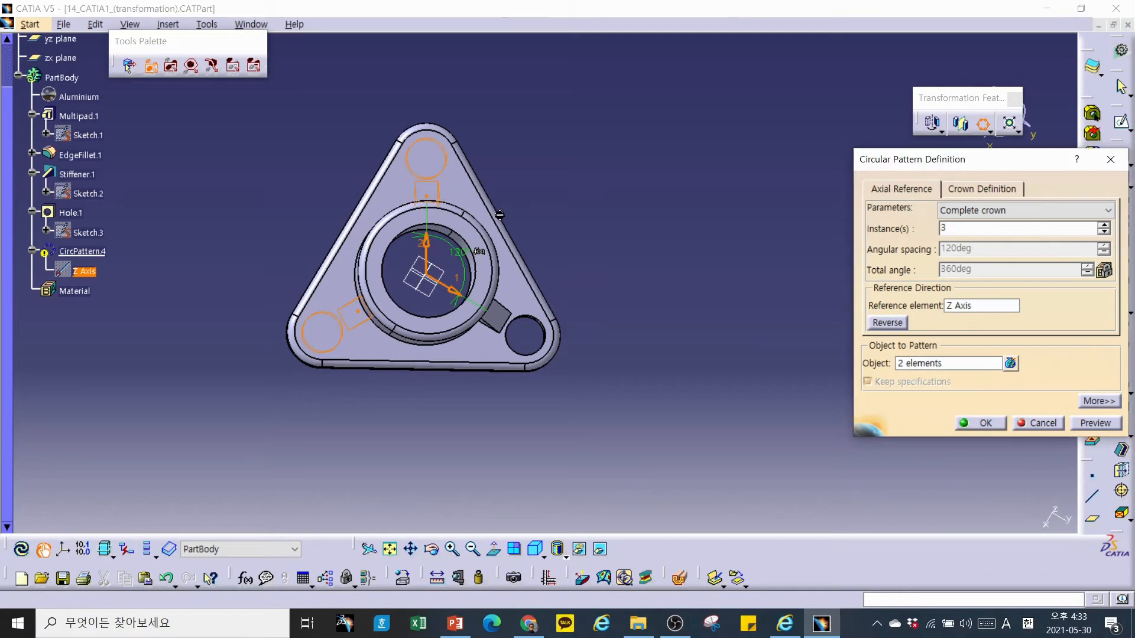
click(1105, 225)
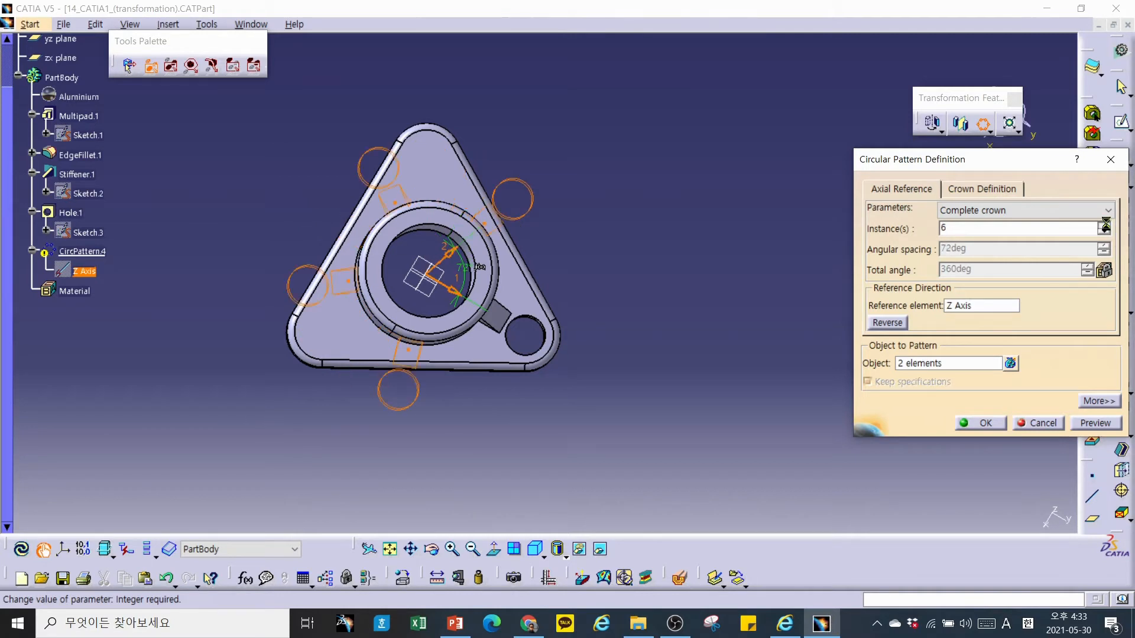
Raise the complete crown's instance count to 9.
click(1105, 225)
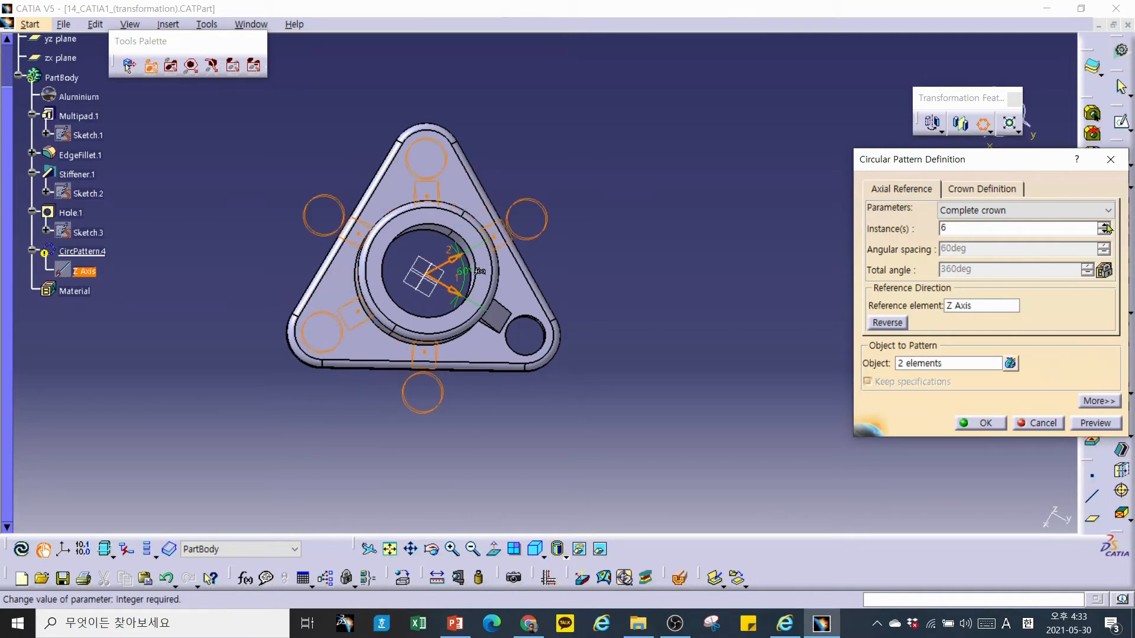
click(1105, 225)
click(1106, 225)
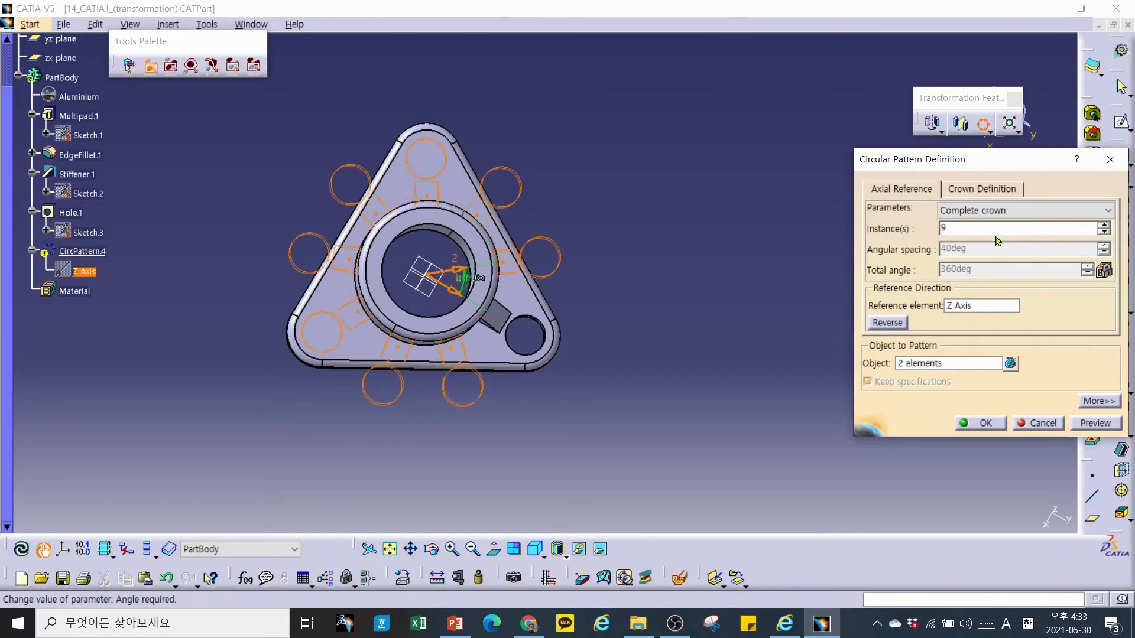
Set the crown definition to 2 circles spaced 20 mm, try to preview the pattern and cancel it.
click(990, 191)
click(1104, 227)
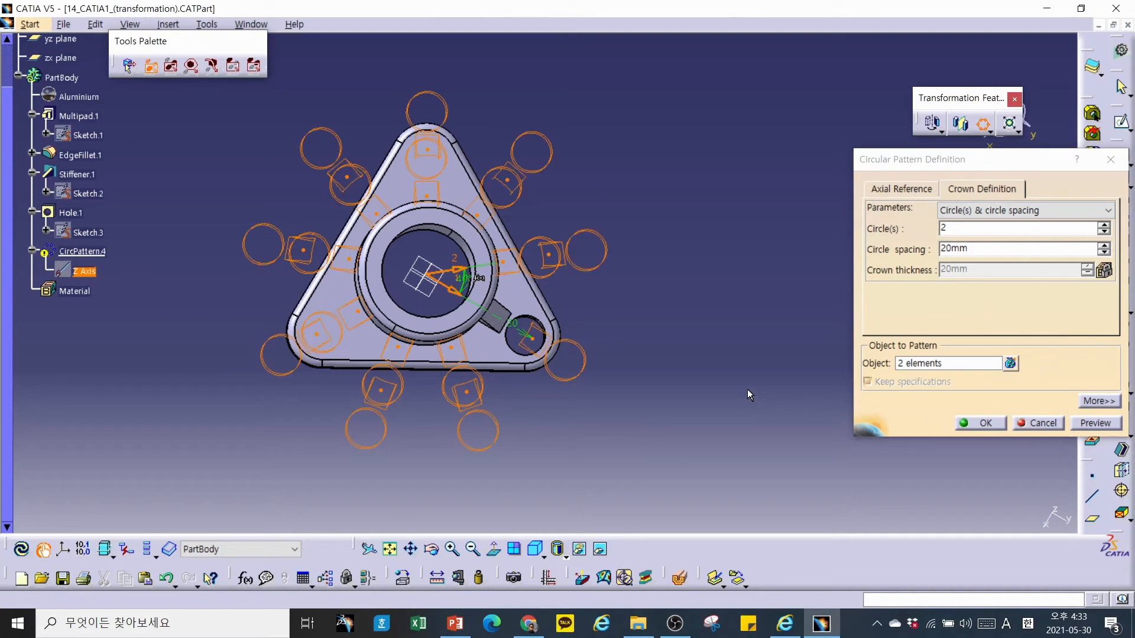
click(1105, 421)
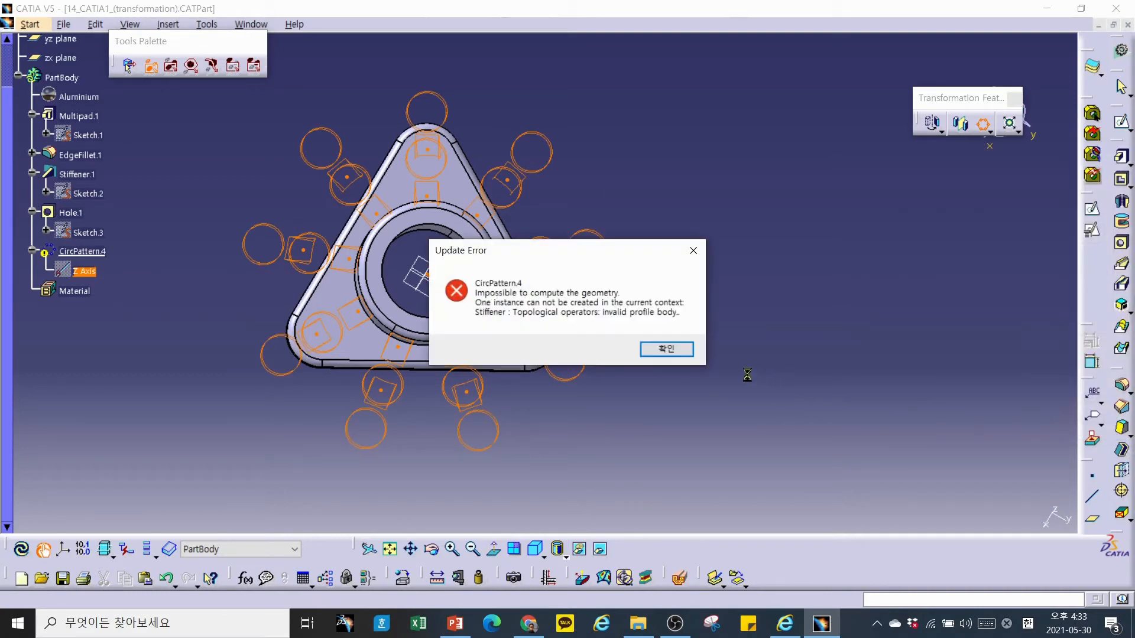
click(670, 351)
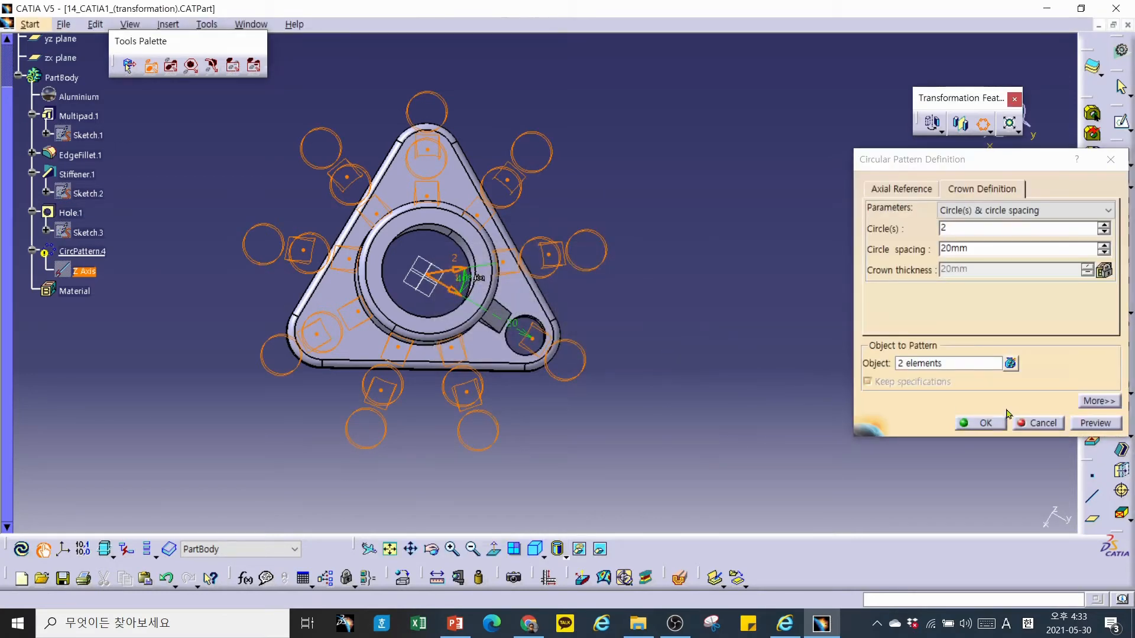
click(1050, 425)
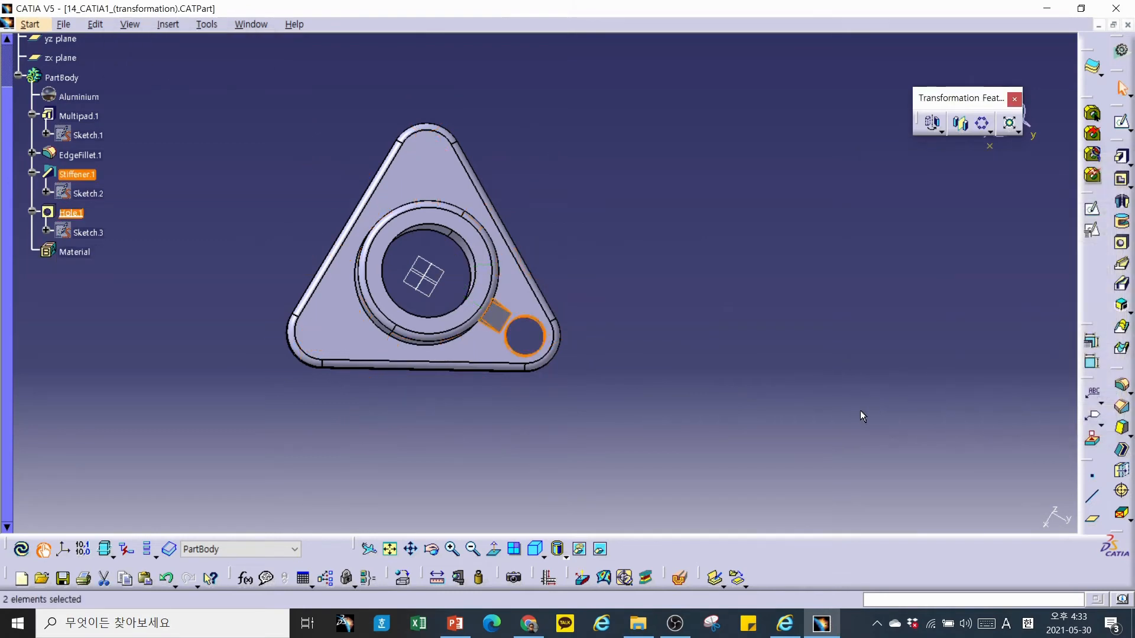
Preview a circular pattern of the stiffener and hole around the Z axis with 3 instances at 120deg angular spacing.
click(76, 217)
ctrl+click(85, 179)
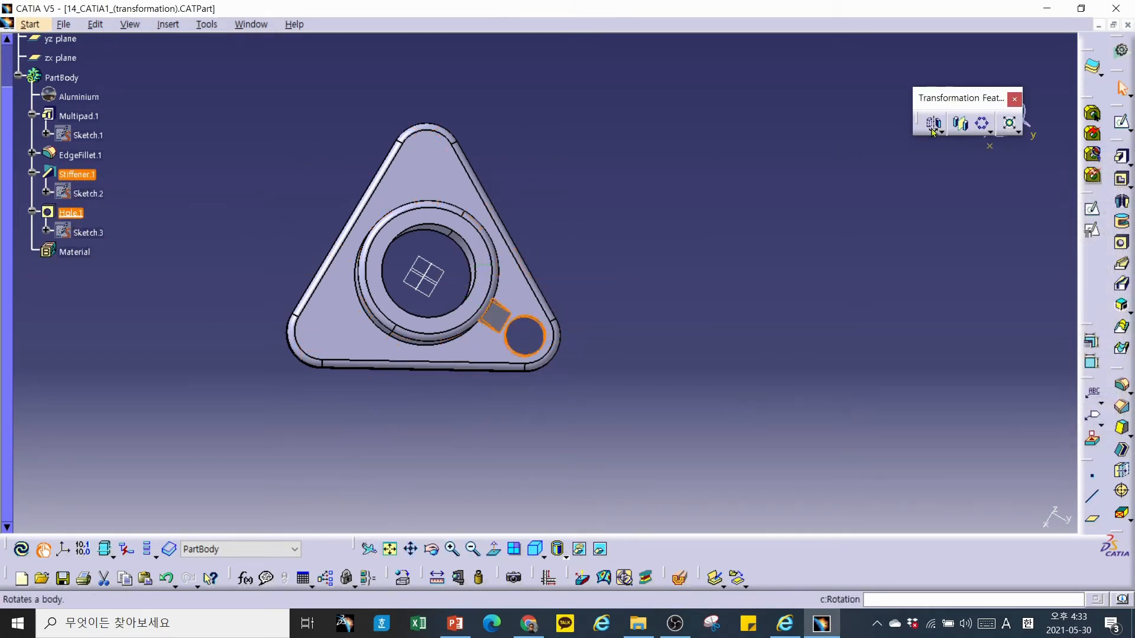
click(975, 126)
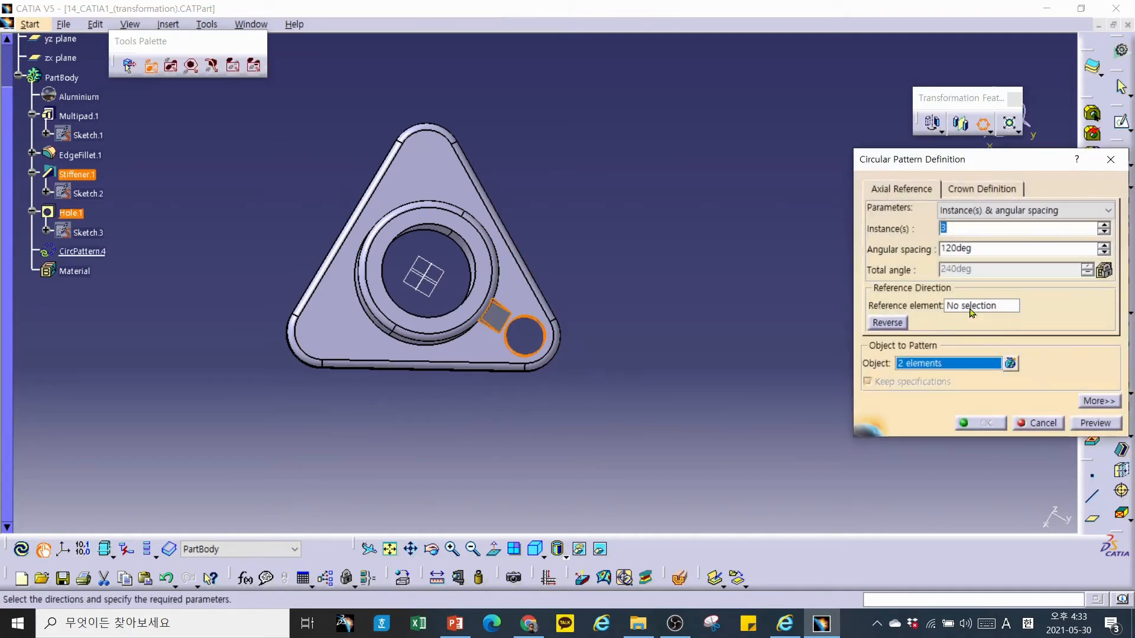
click(970, 306)
right_click(973, 306)
click(1005, 364)
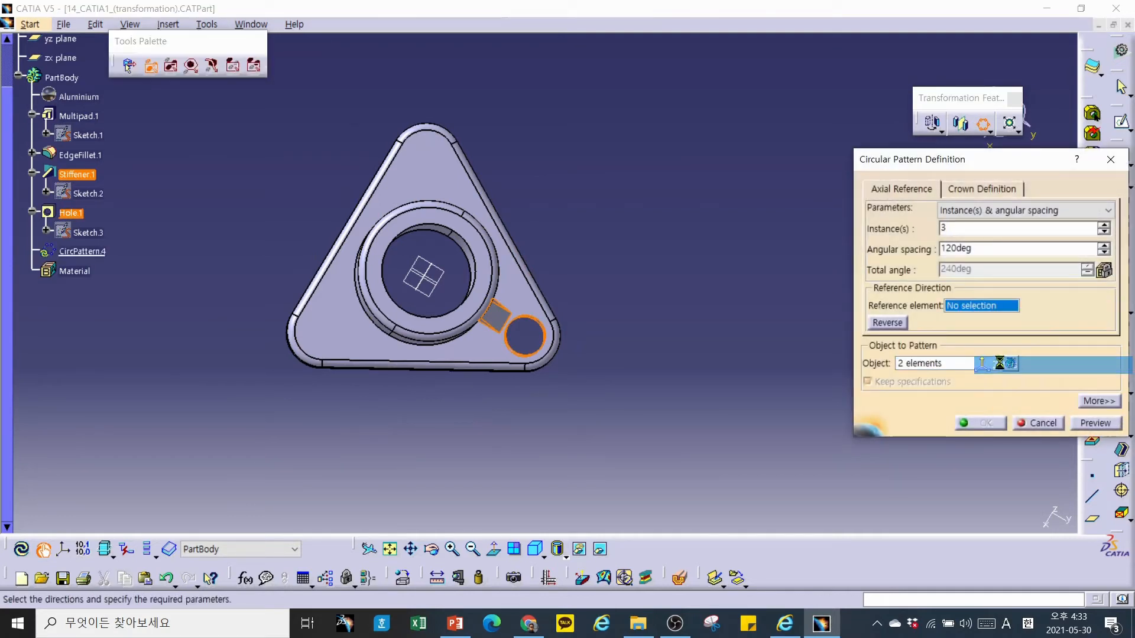
click(1096, 424)
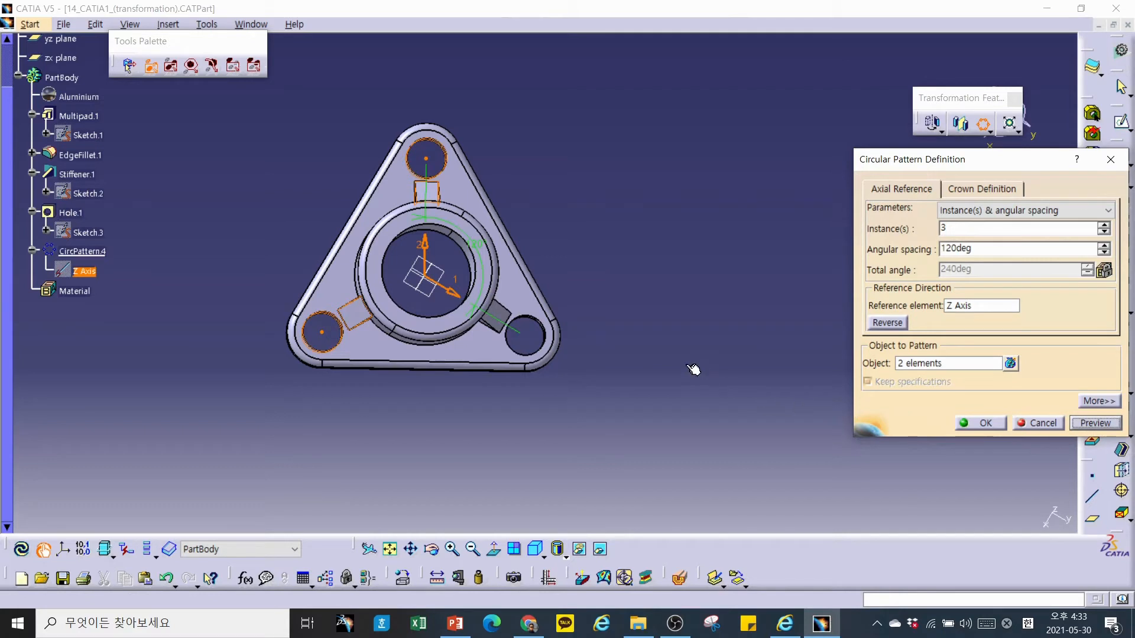
Try to preview the stiffener and hole pattern with 6 instances at 120deg and cancel it.
click(1104, 226)
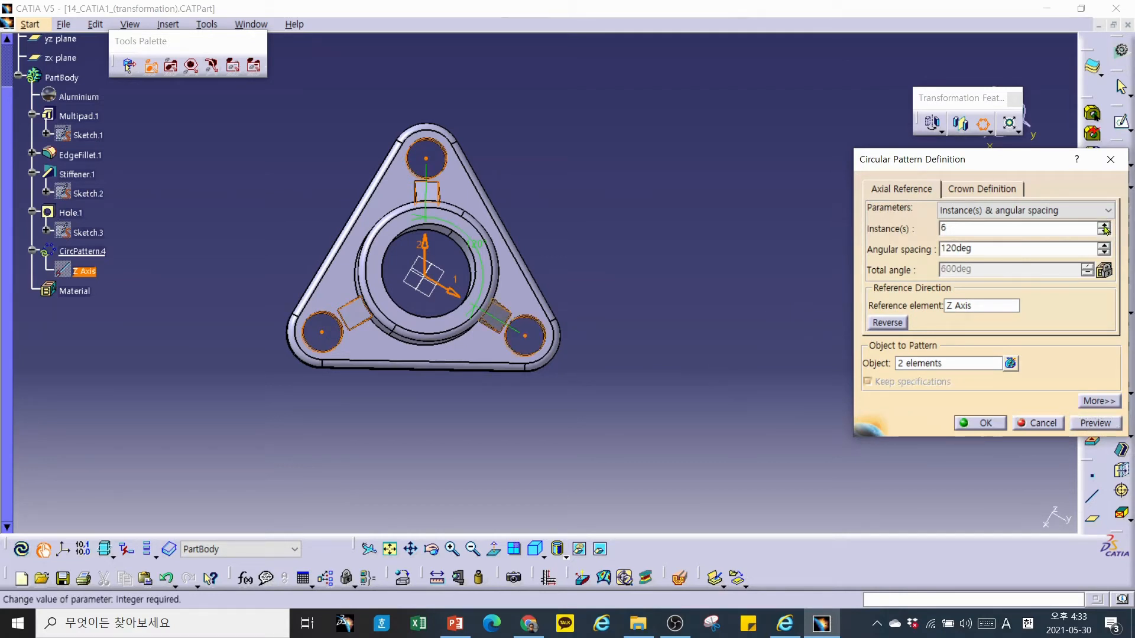
click(1097, 424)
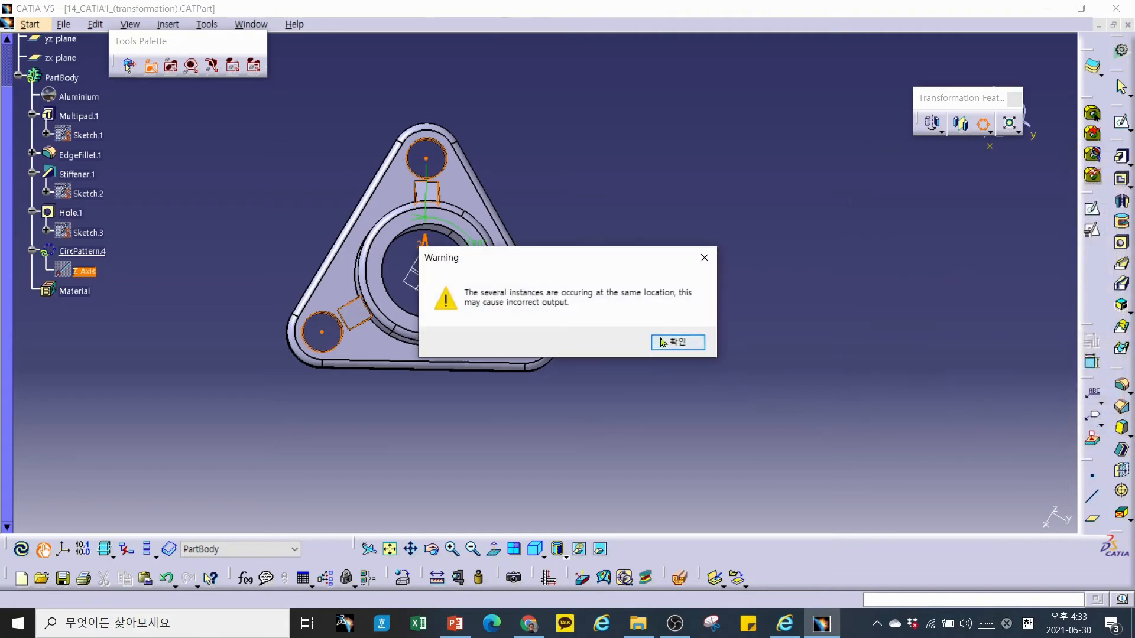
click(678, 344)
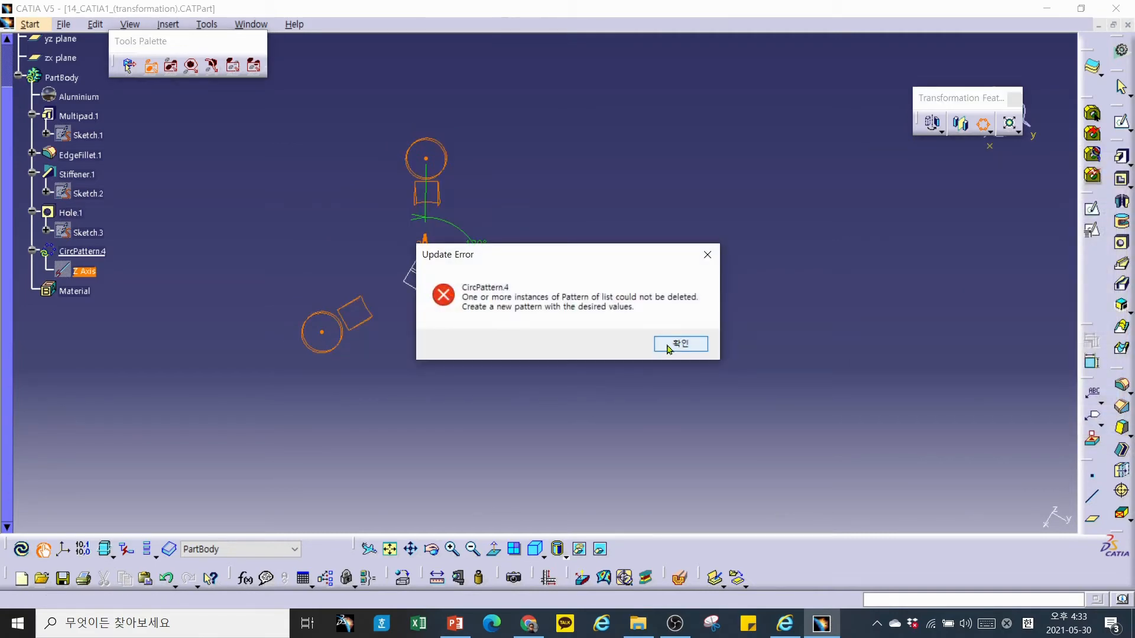
click(676, 345)
click(672, 344)
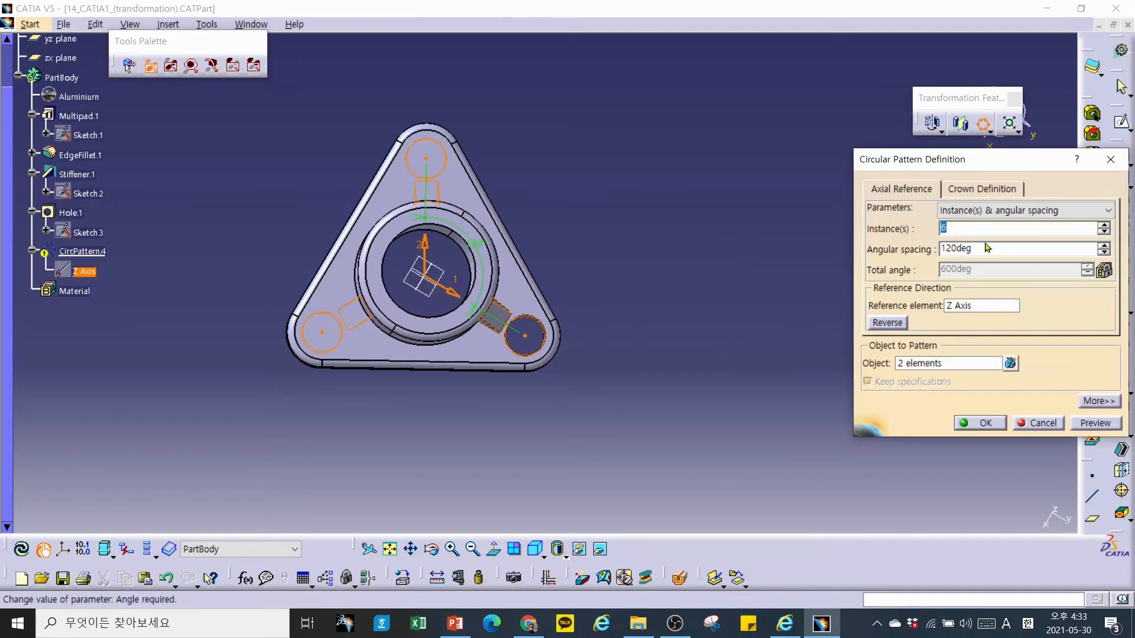
middle_drag(634, 339, 503, 243)
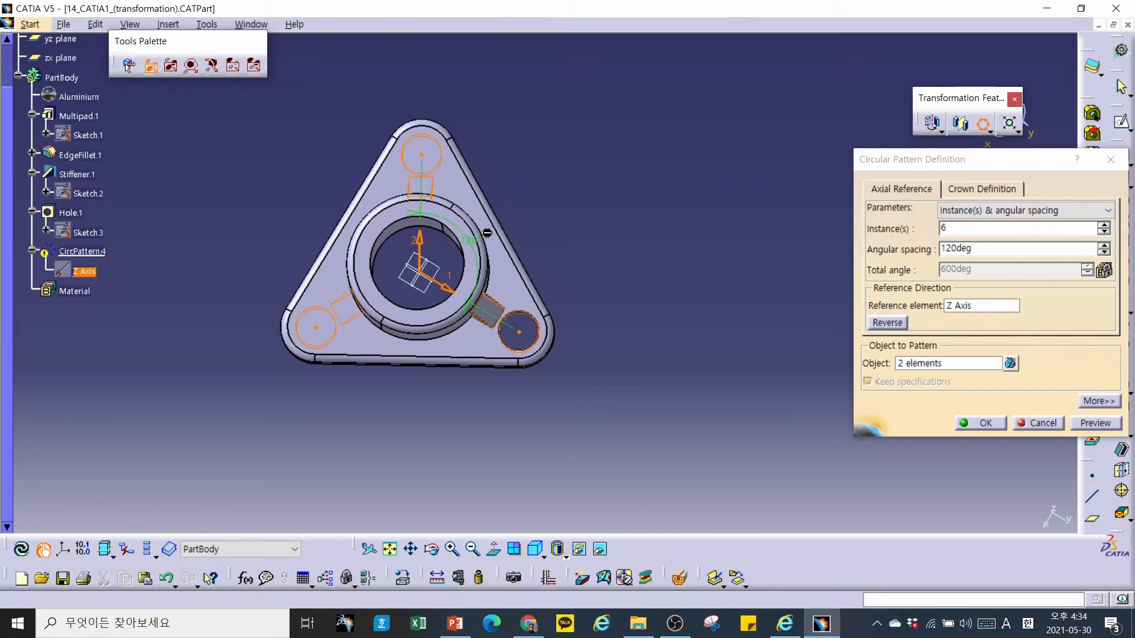
click(1039, 423)
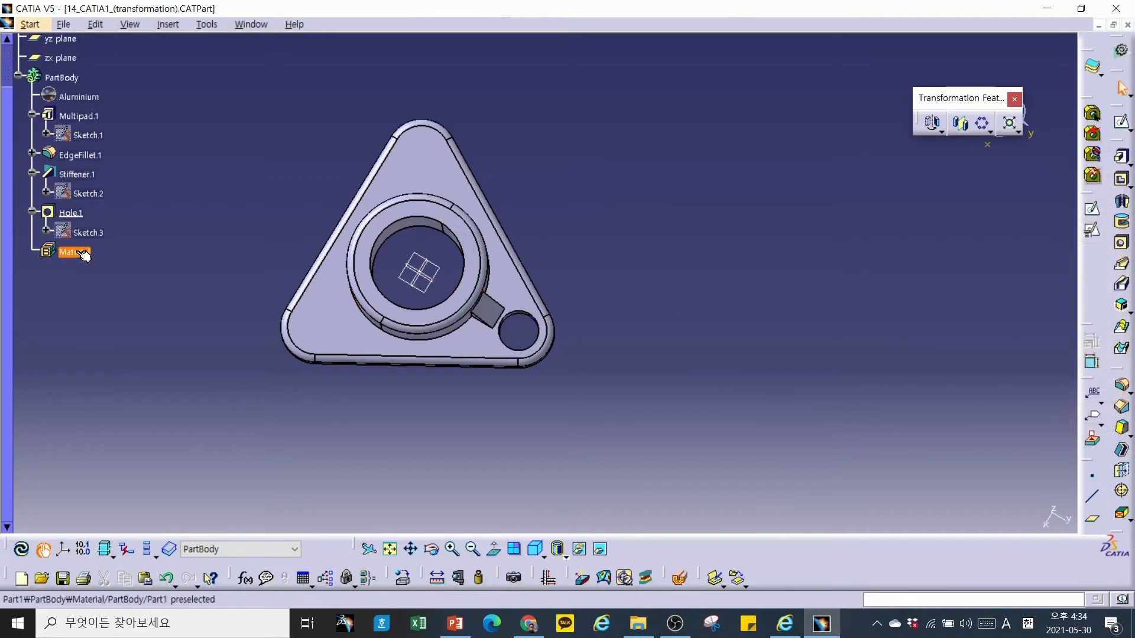
Create a circular pattern of only the corner hole around the Z axis with 3 instances at 120deg and preview it.
click(71, 214)
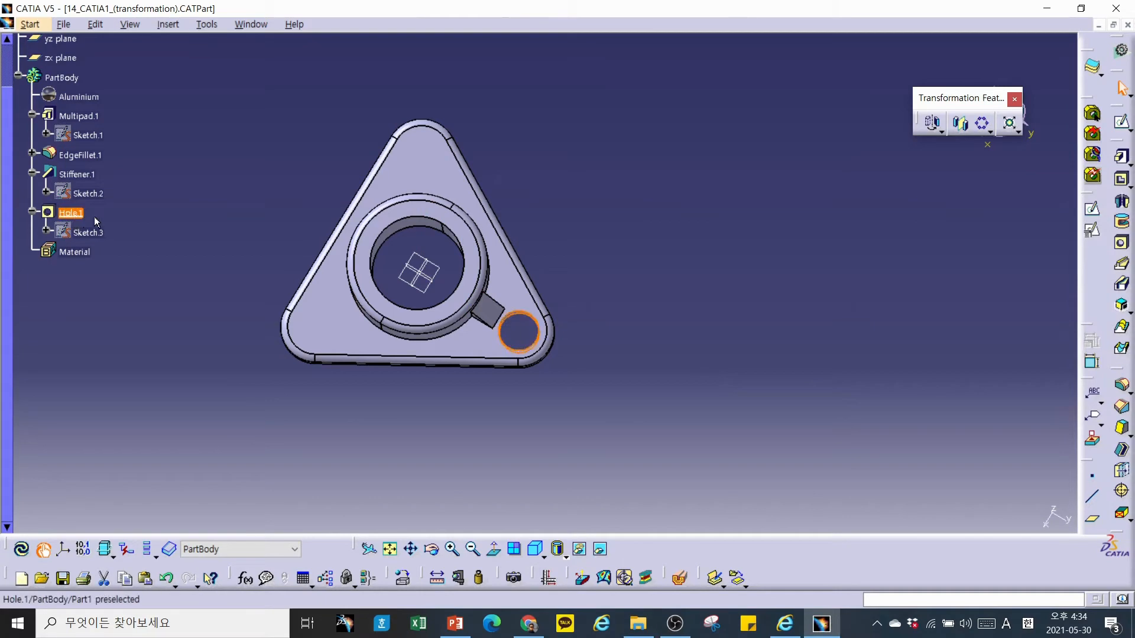
click(981, 123)
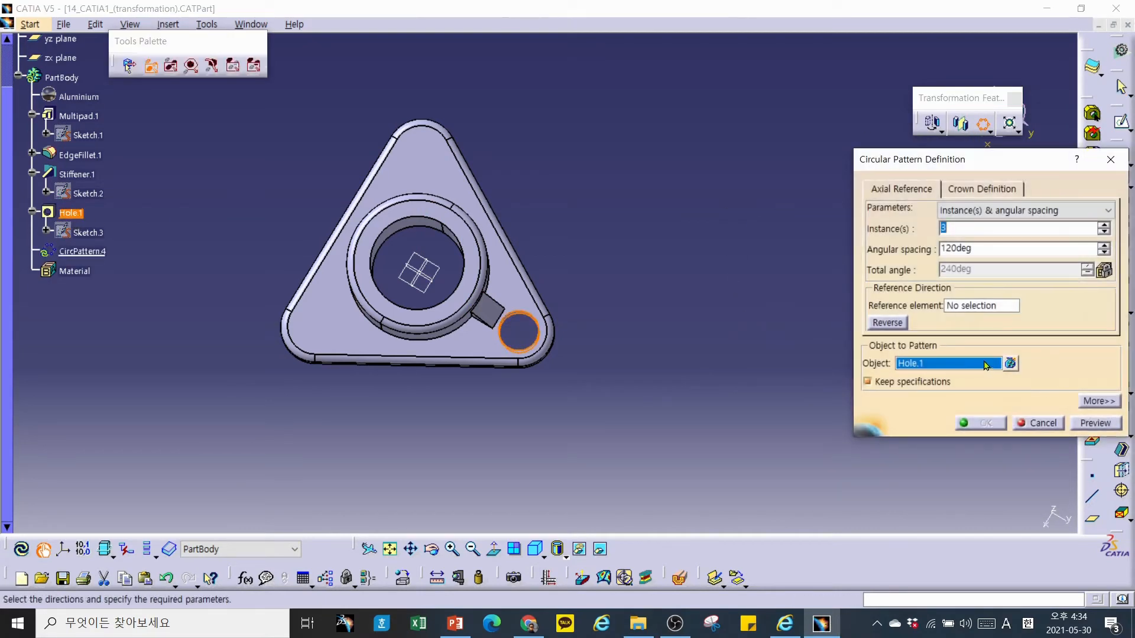
right_click(984, 308)
click(999, 362)
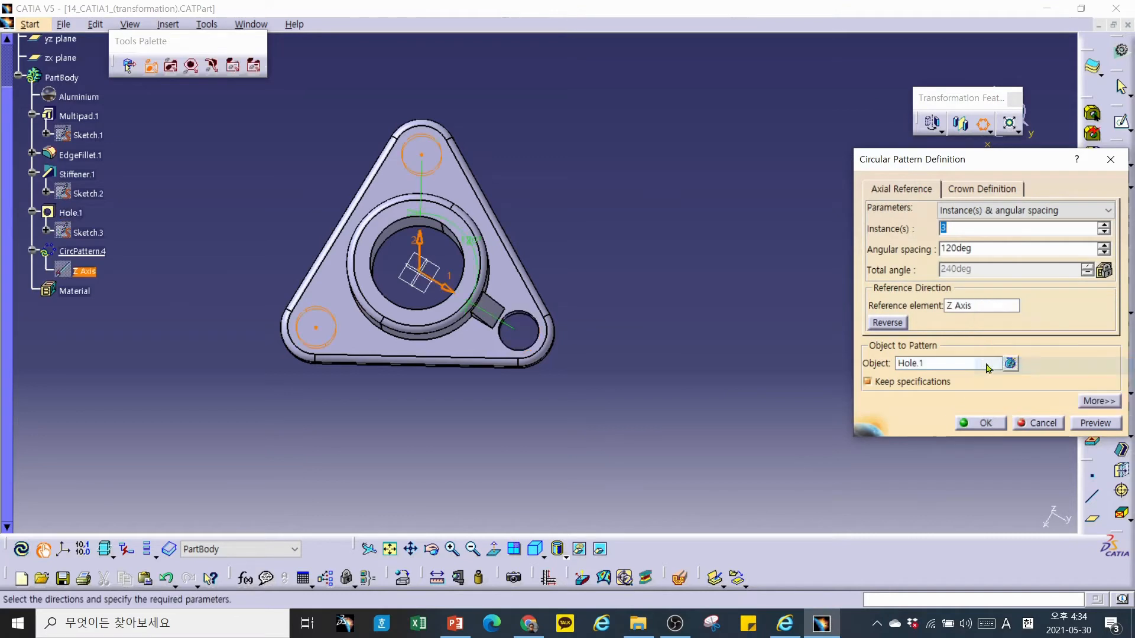
click(1095, 423)
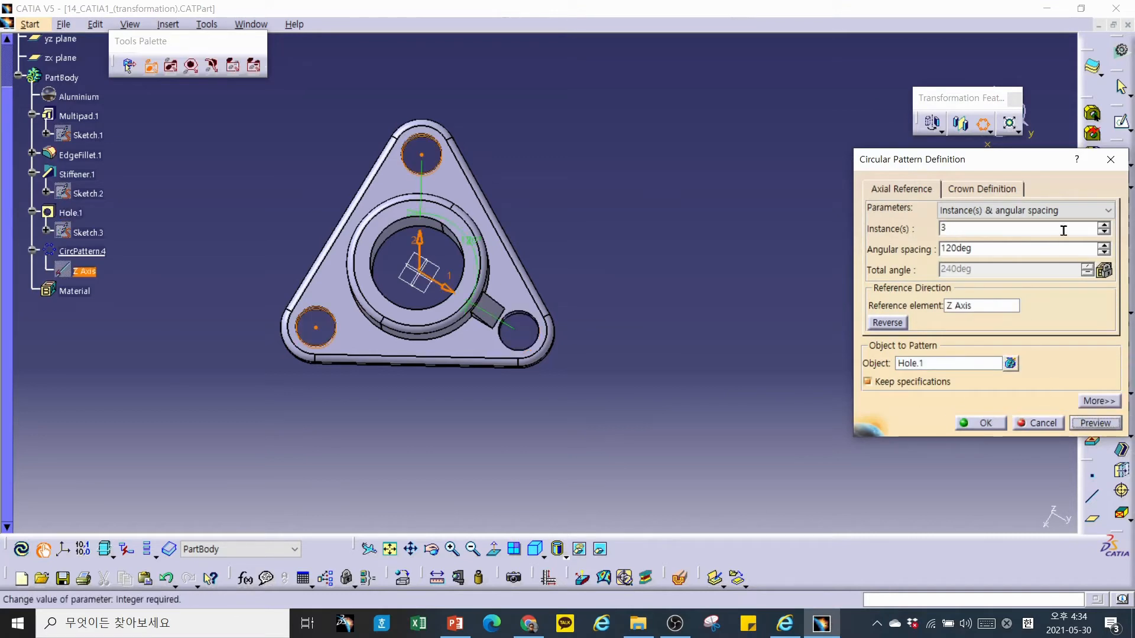
Raise the hole pattern to 6 instances at 120deg angular spacing and try to preview it.
click(1104, 225)
click(1104, 225)
click(1104, 226)
click(981, 423)
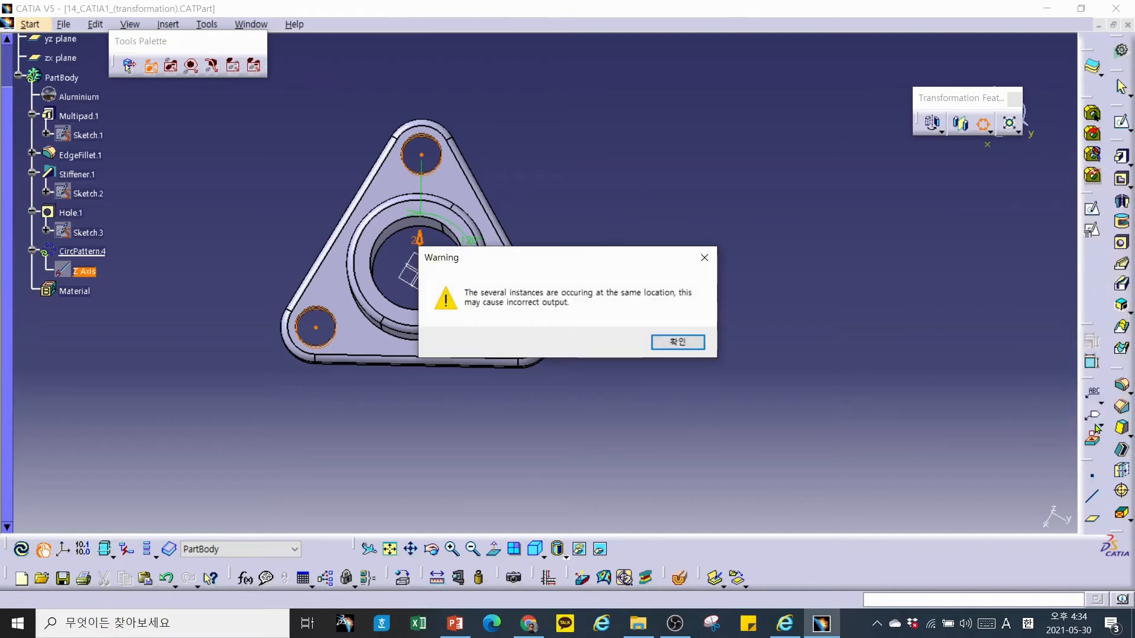
click(666, 343)
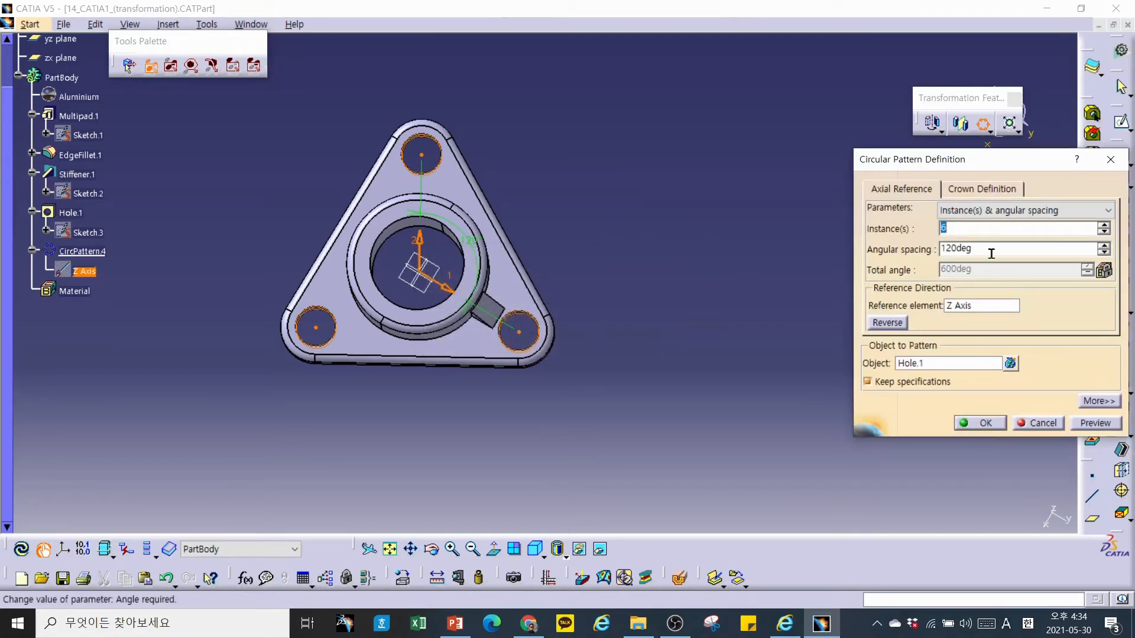
Switch the hole pattern to Complete crown, preview it and raise the instance count to 9.
click(991, 210)
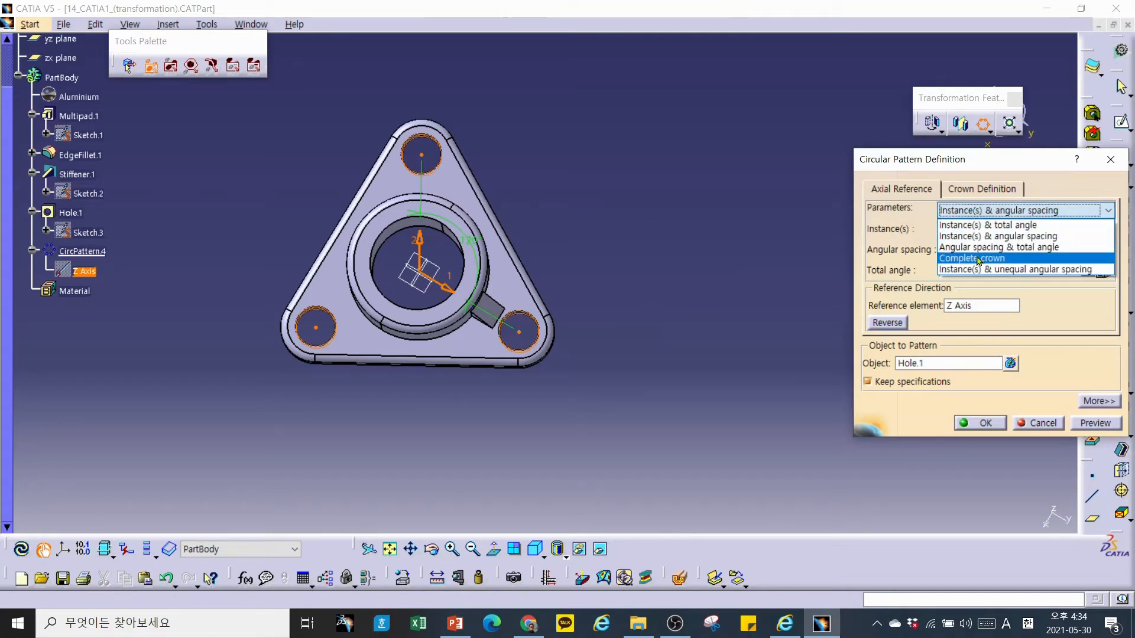
click(987, 256)
click(1106, 428)
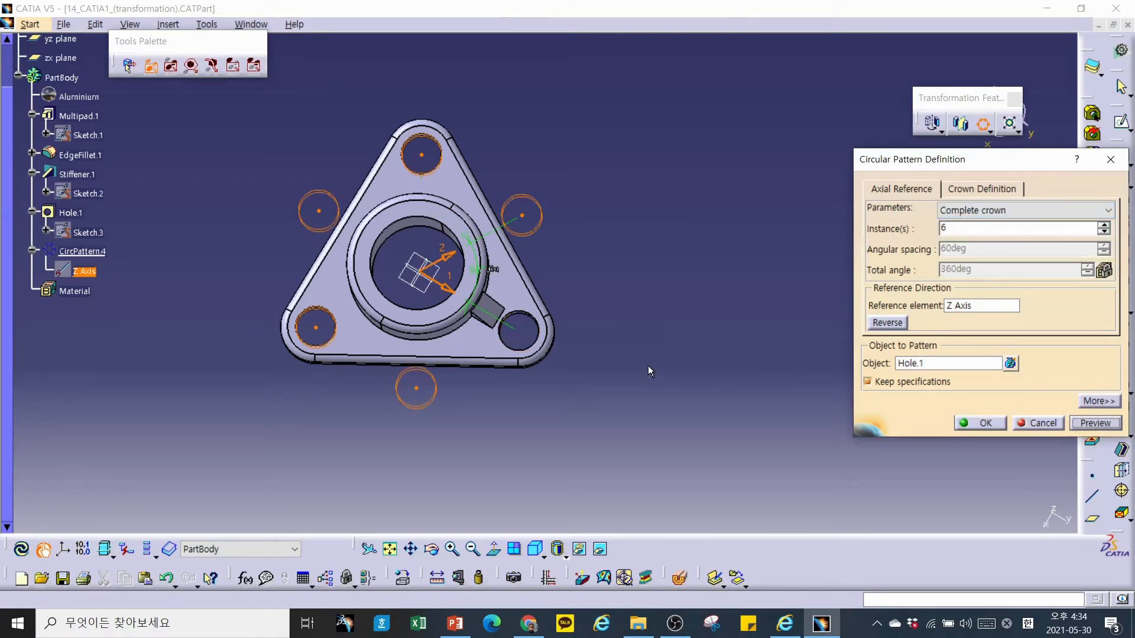
click(1105, 225)
click(1104, 225)
click(1105, 225)
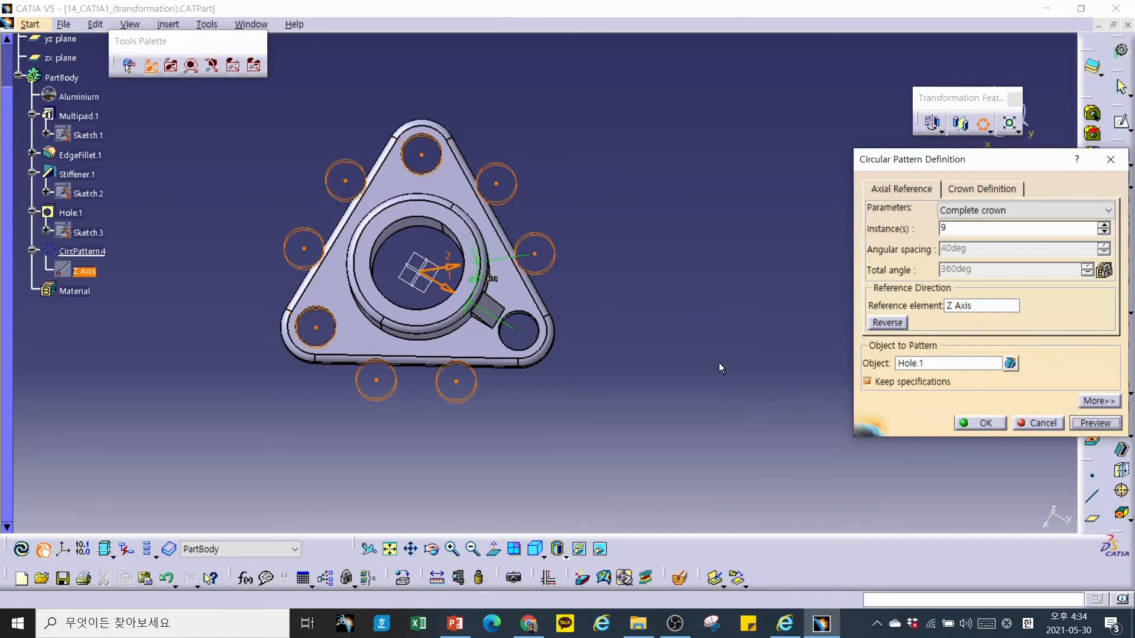
Set the crown definition to 3 circles with 20 mm circle spacing and preview the hole pattern.
click(999, 189)
click(1104, 226)
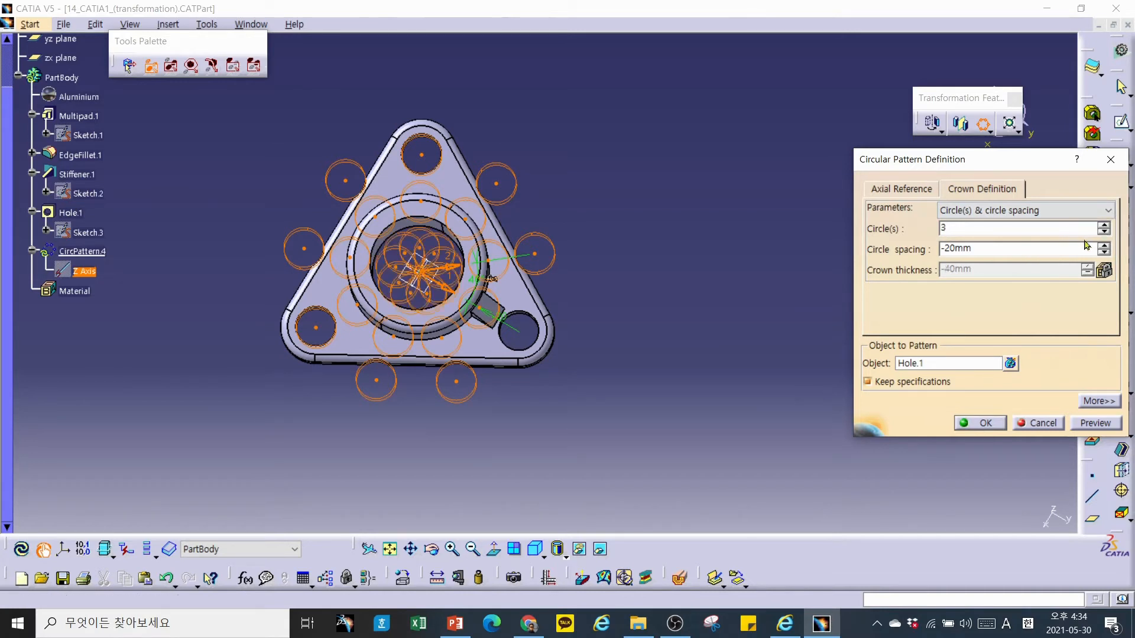
drag(983, 251, 908, 253)
text(20)
click(1083, 424)
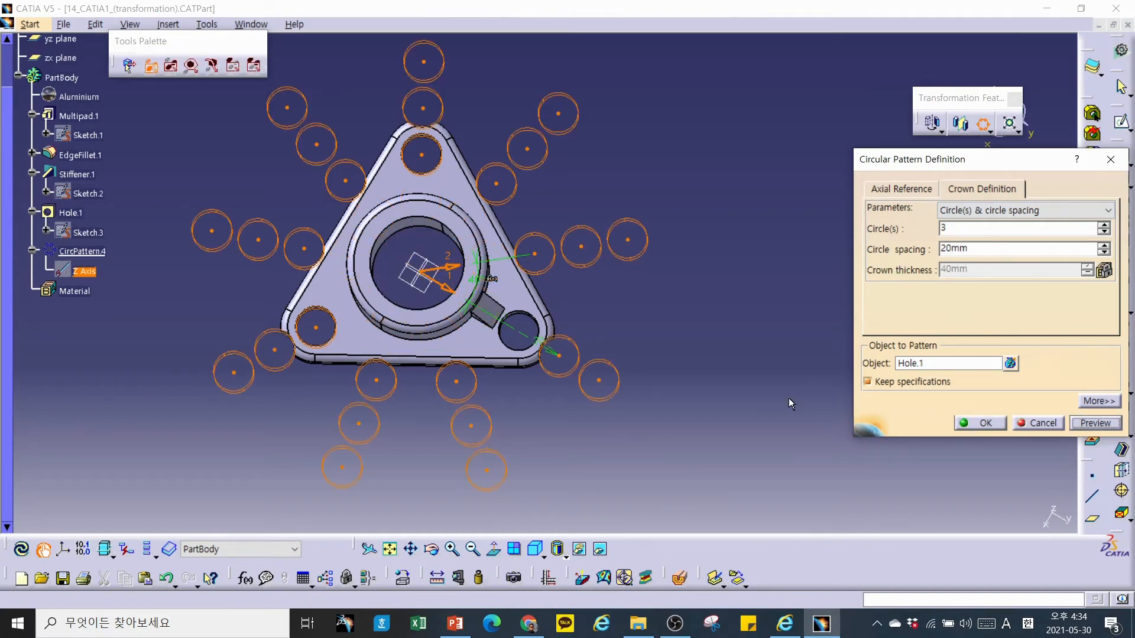
Expand the circular pattern's additional options, set the object's row in angular direction to 2 and preview the pattern.
drag(1026, 166, 856, 160)
click(932, 397)
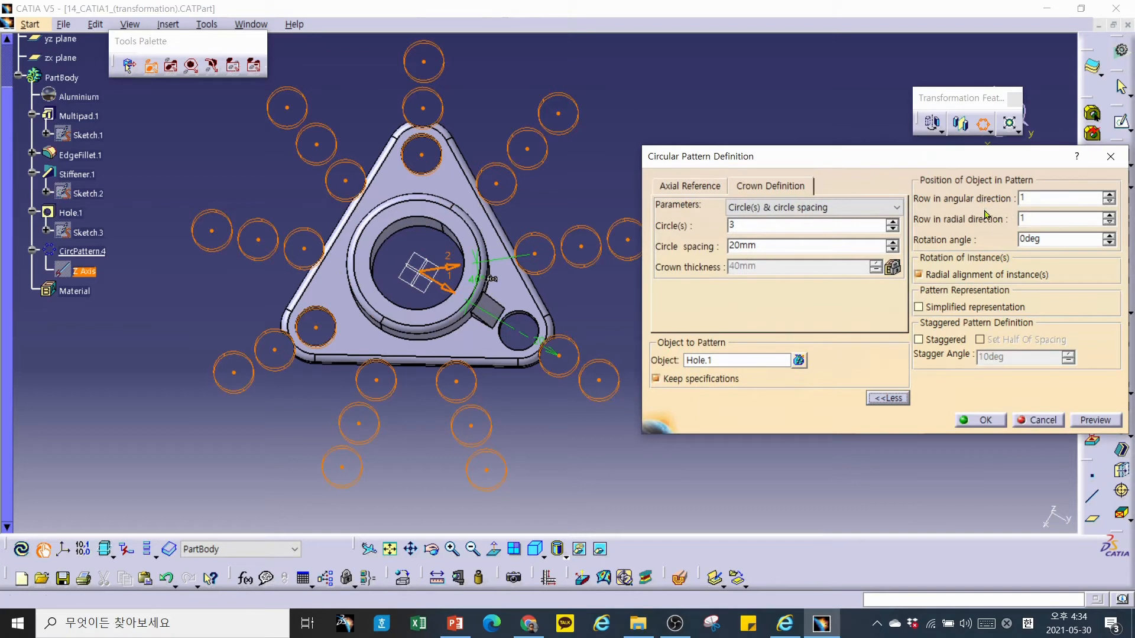
click(1110, 196)
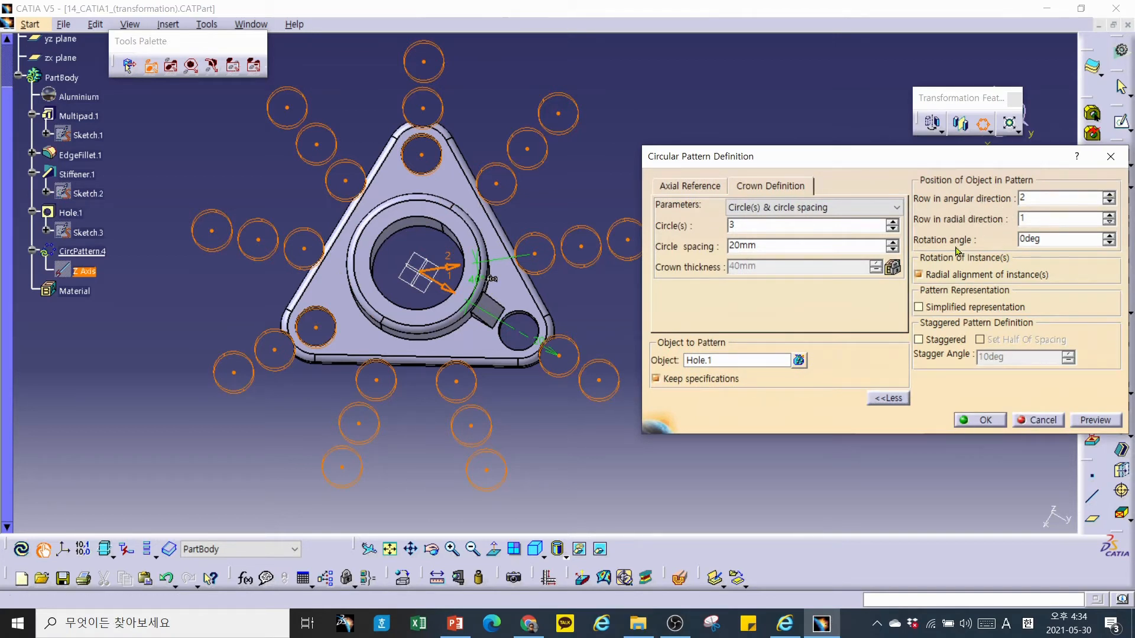
click(1094, 421)
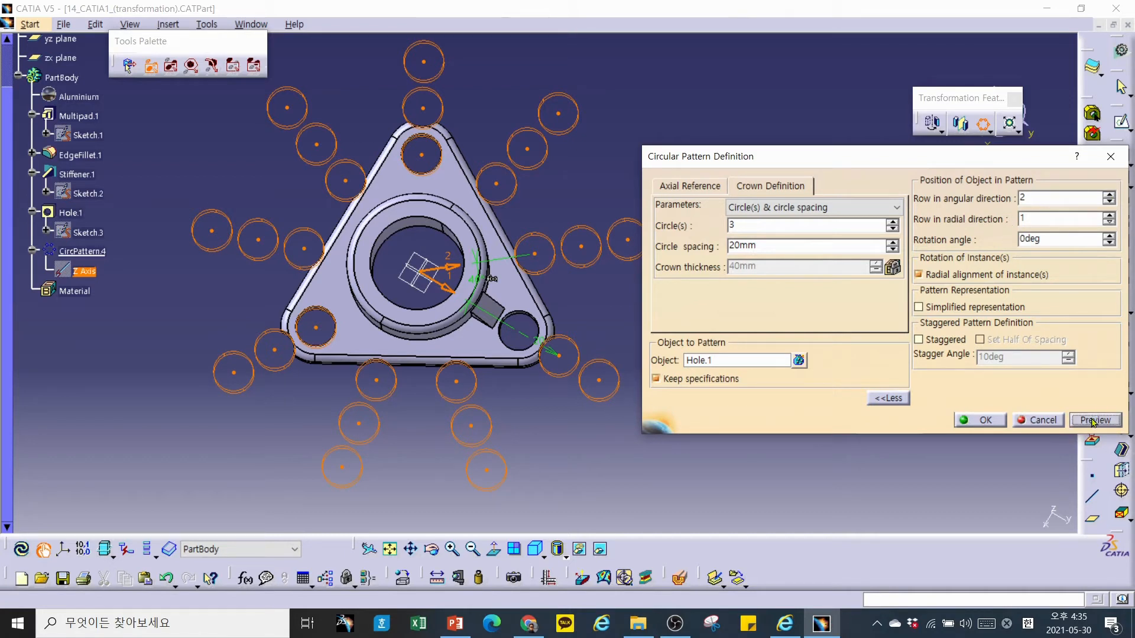
Position the object at angular row 1 and radial row 2, trying radial row 3 in between.
click(1110, 217)
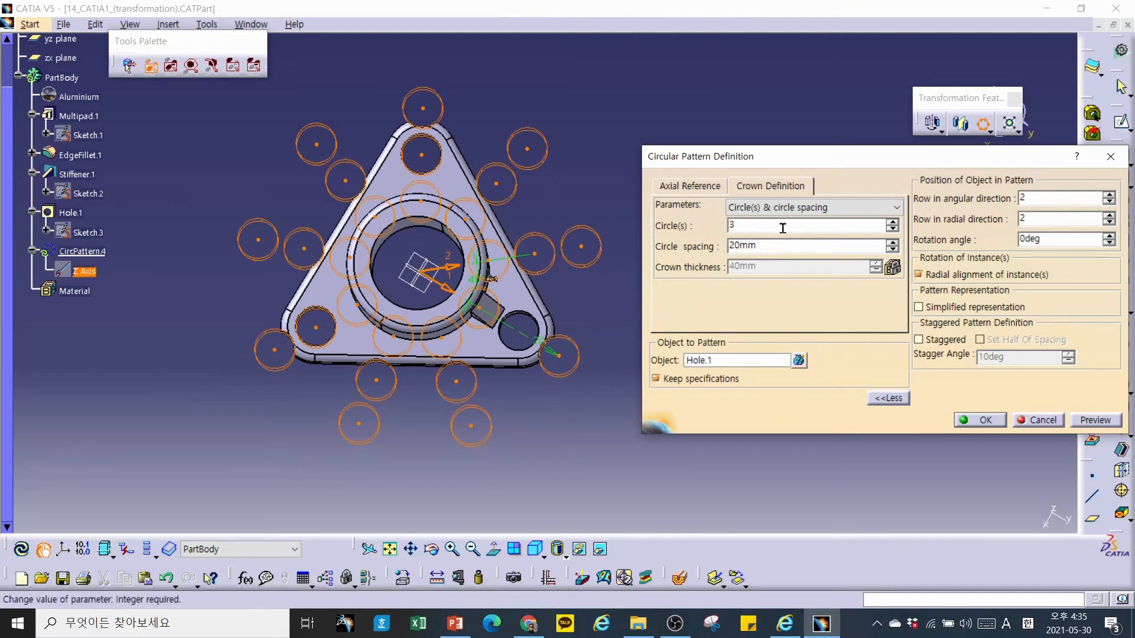
click(1110, 202)
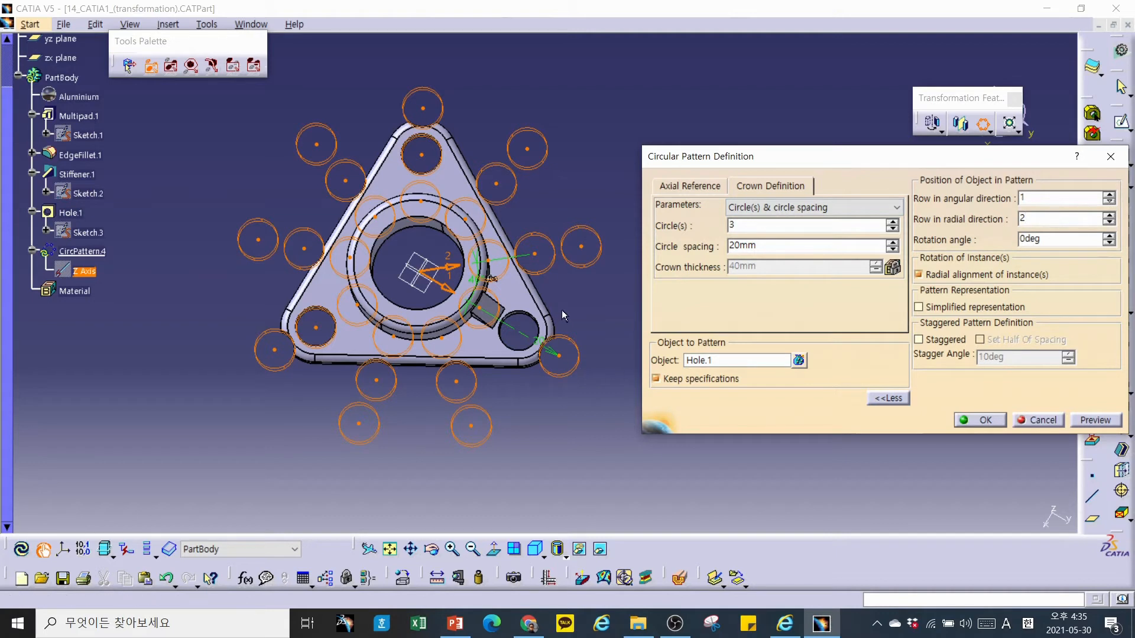
click(1109, 217)
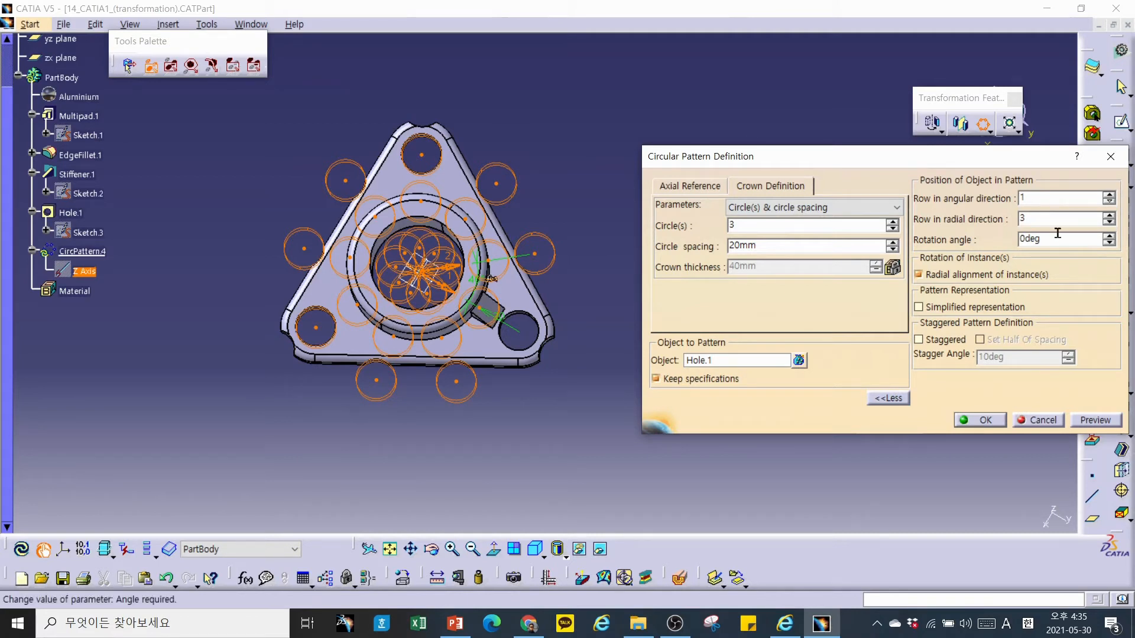
click(1109, 224)
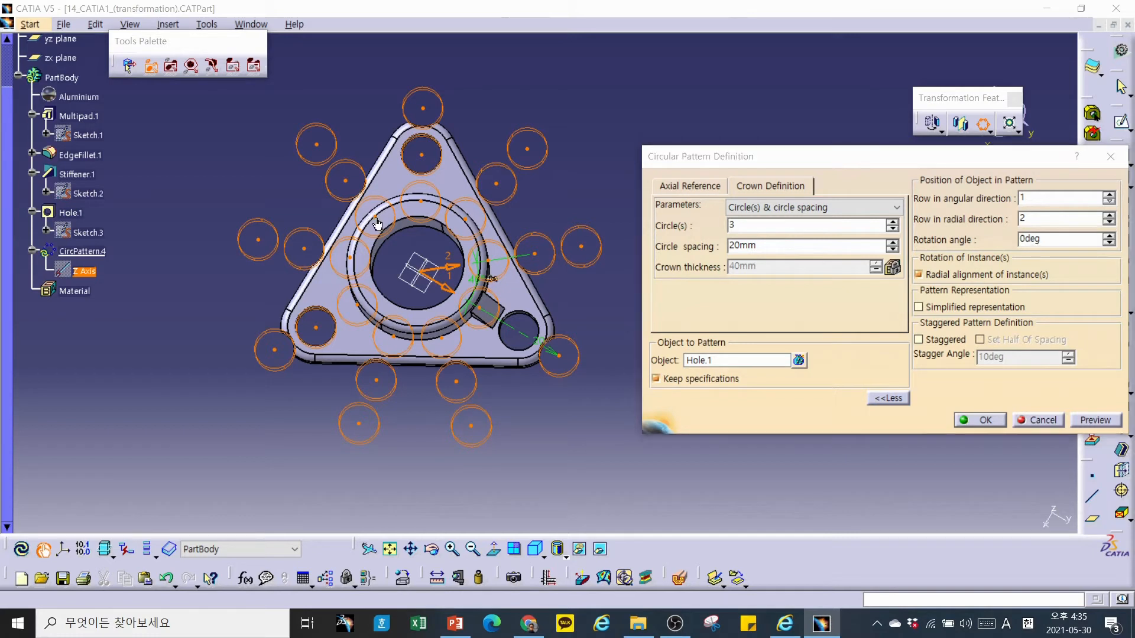
Exclude several instances on the inner ring of the hole pattern around the boss.
click(360, 305)
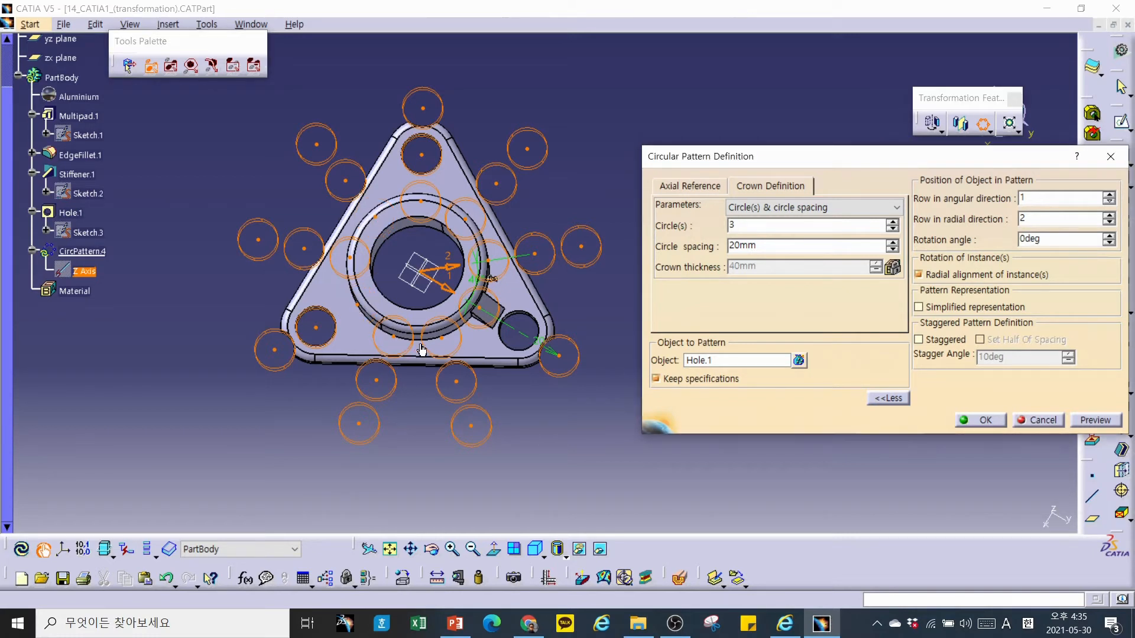
click(443, 340)
click(490, 263)
Raise the hole pattern's instance count to 10 and exclude the inner-ring instance at the stiffener.
click(706, 187)
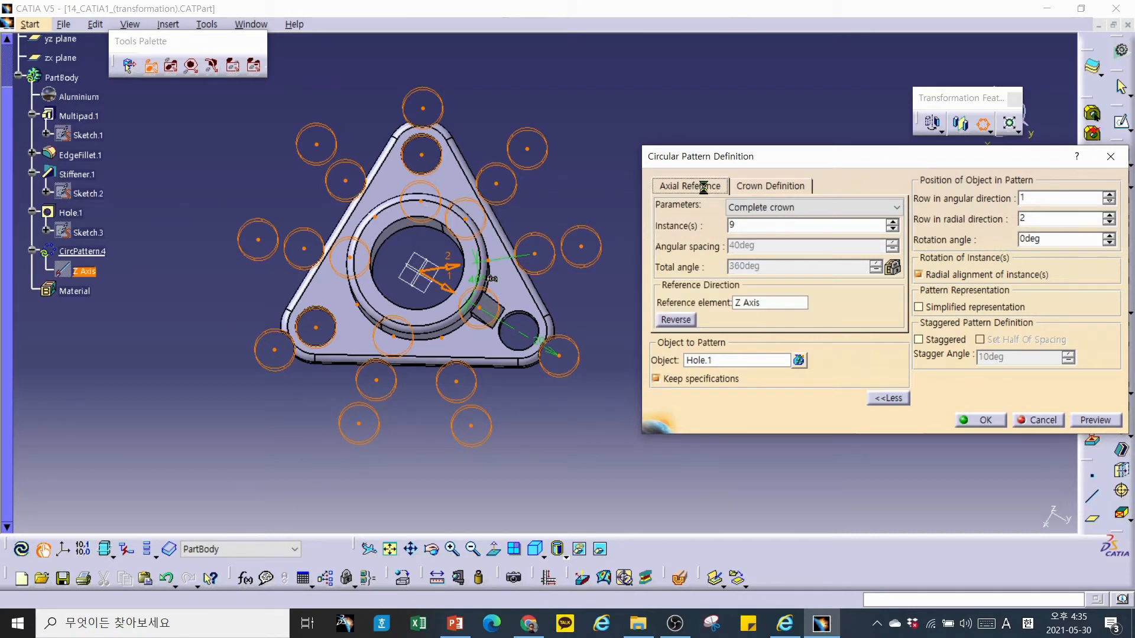
click(892, 224)
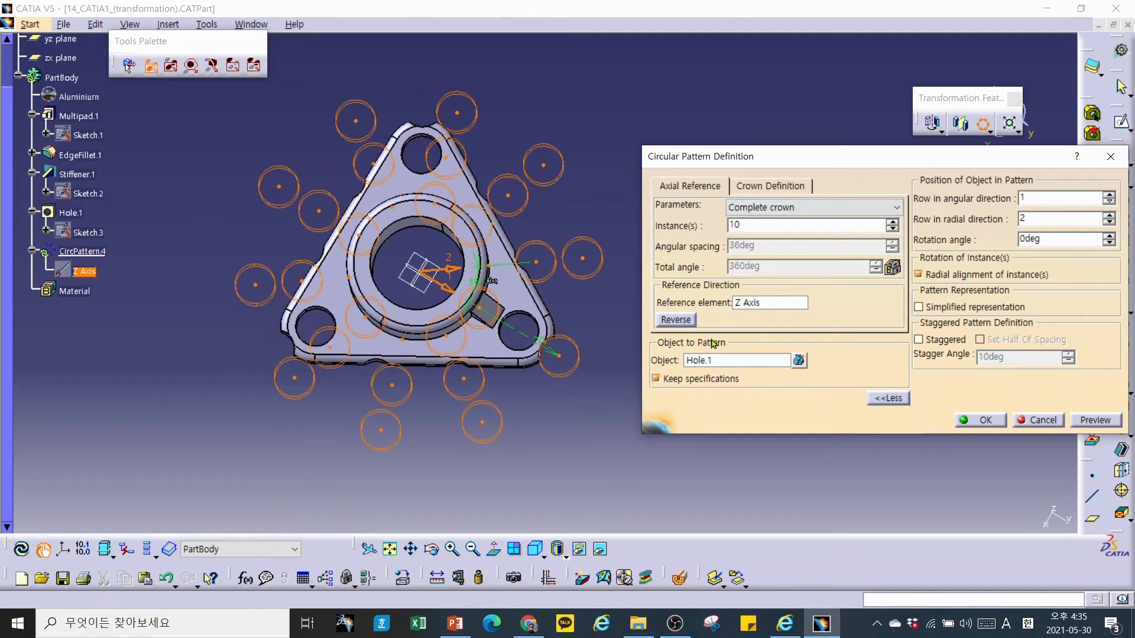
click(595, 181)
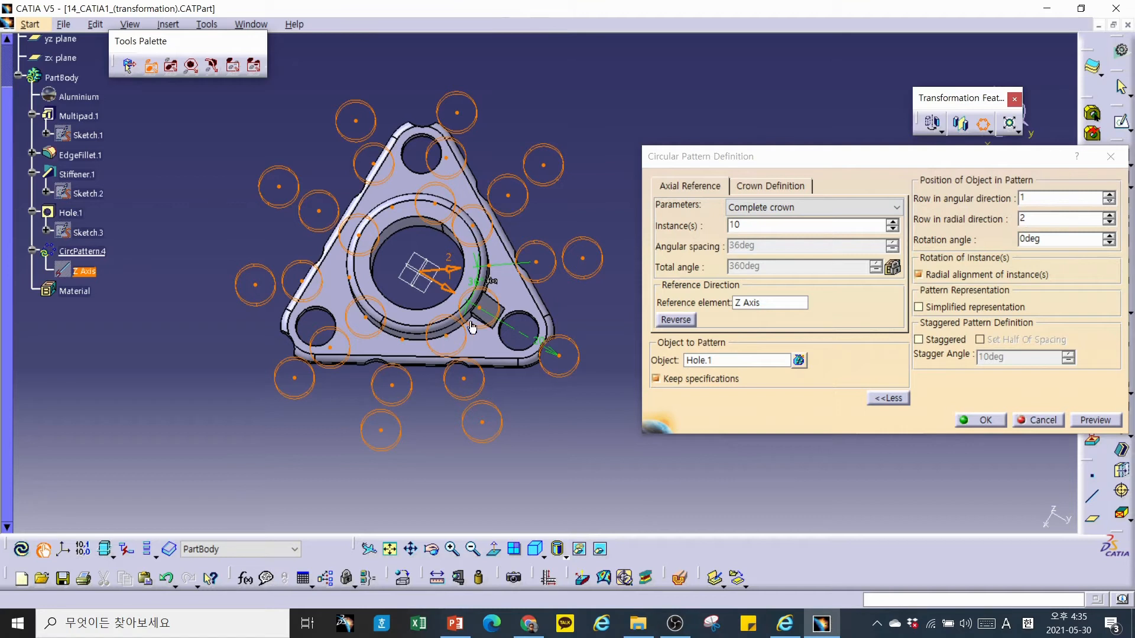
click(484, 305)
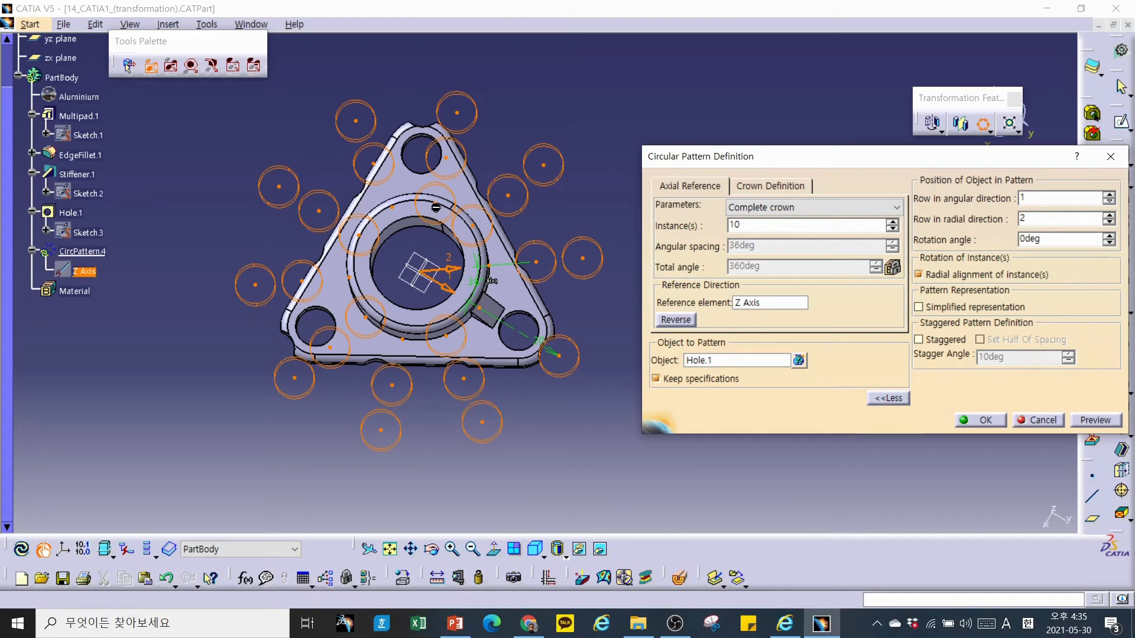
Set the instance count to 9 and preview the hole pattern with alternate inner-ring instances excluded.
click(892, 228)
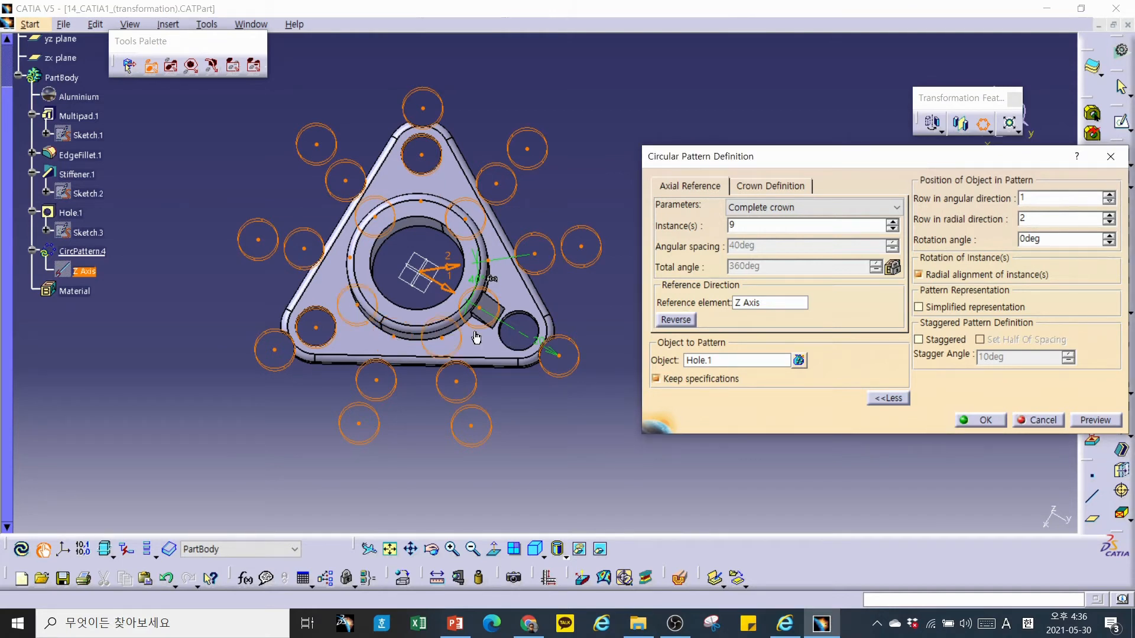
click(1073, 422)
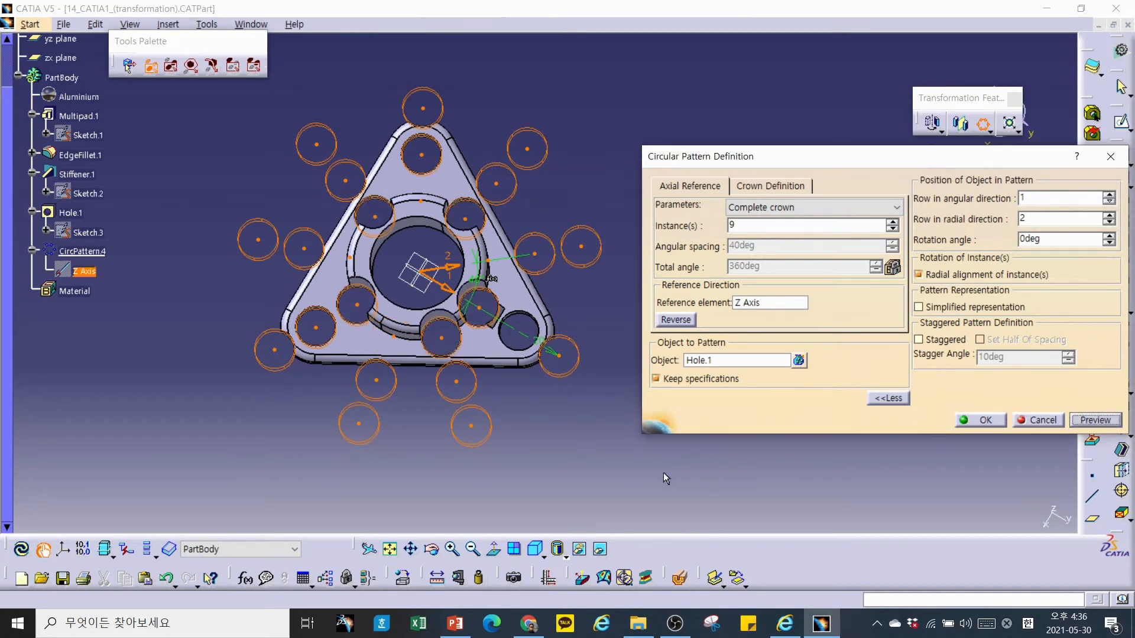
middle_drag(584, 404, 528, 428)
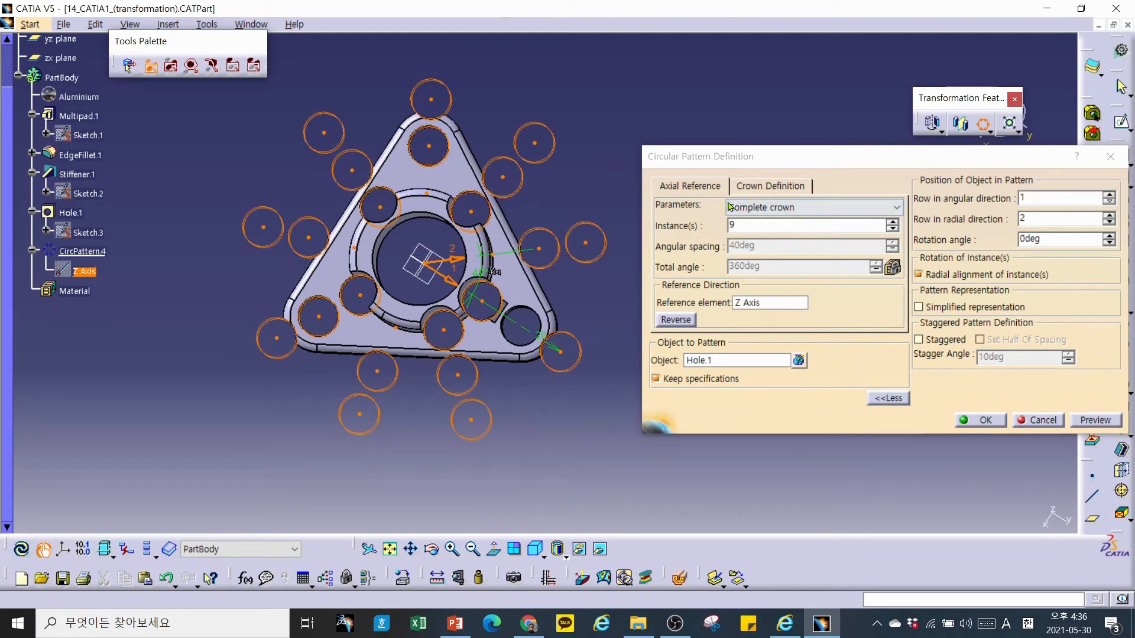
Make the circular pattern staggered with a 20deg stagger angle and preview it.
click(919, 340)
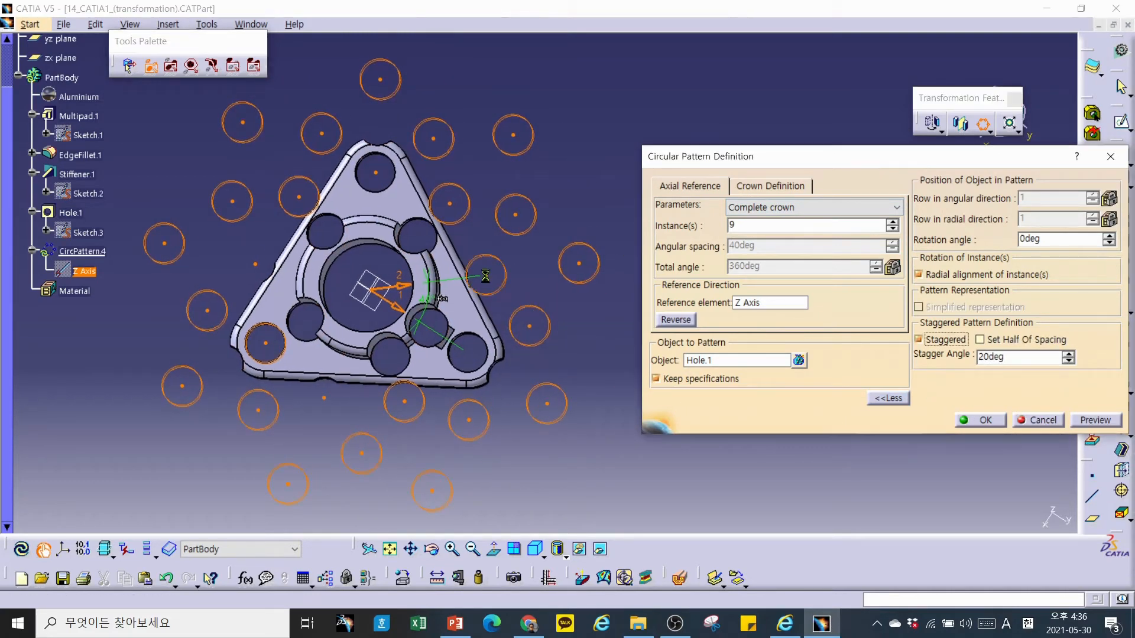
click(321, 397)
middle_drag(422, 373, 445, 352)
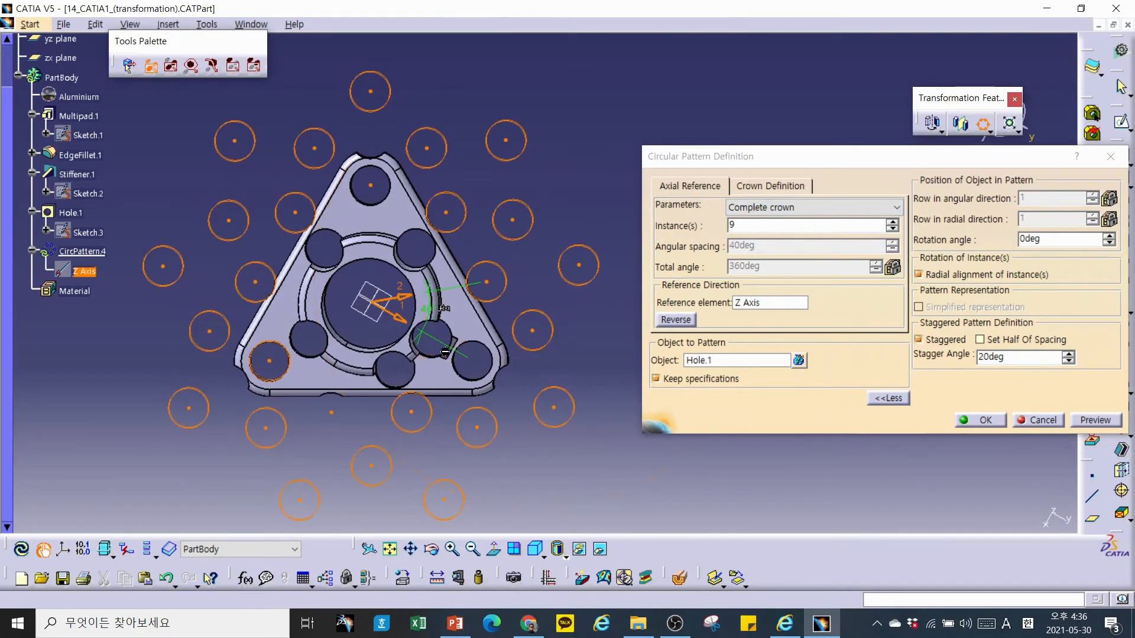
click(1090, 420)
Restore the excluded holes below the flange's straight edge and at its far corner, preview the staggered pattern and accept it.
click(332, 413)
middle_drag(531, 432, 540, 411)
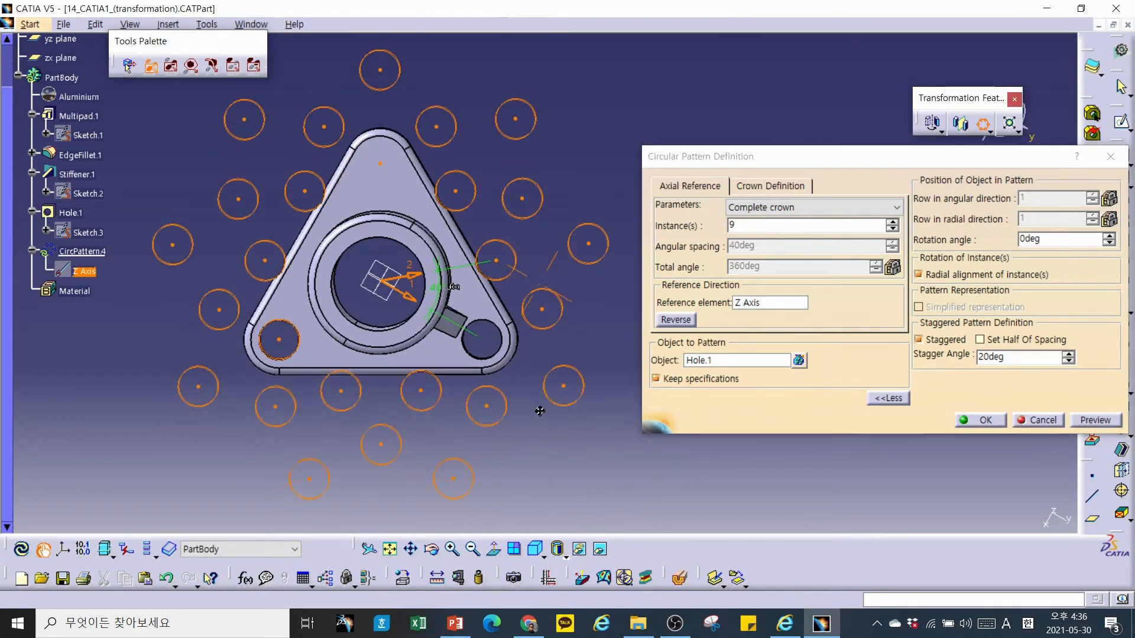
click(380, 165)
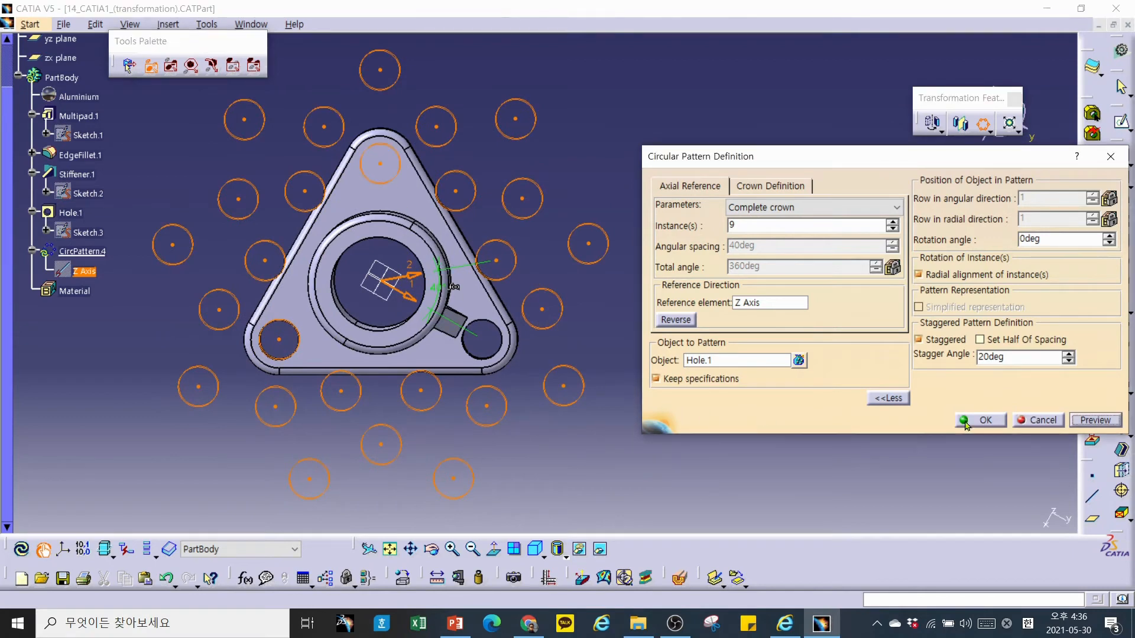
click(1095, 421)
mouse_move(552, 464)
middle_down()
mouse_move(561, 428)
mouse_move(522, 357)
mouse_move(549, 388)
mouse_move(563, 455)
middle_up()
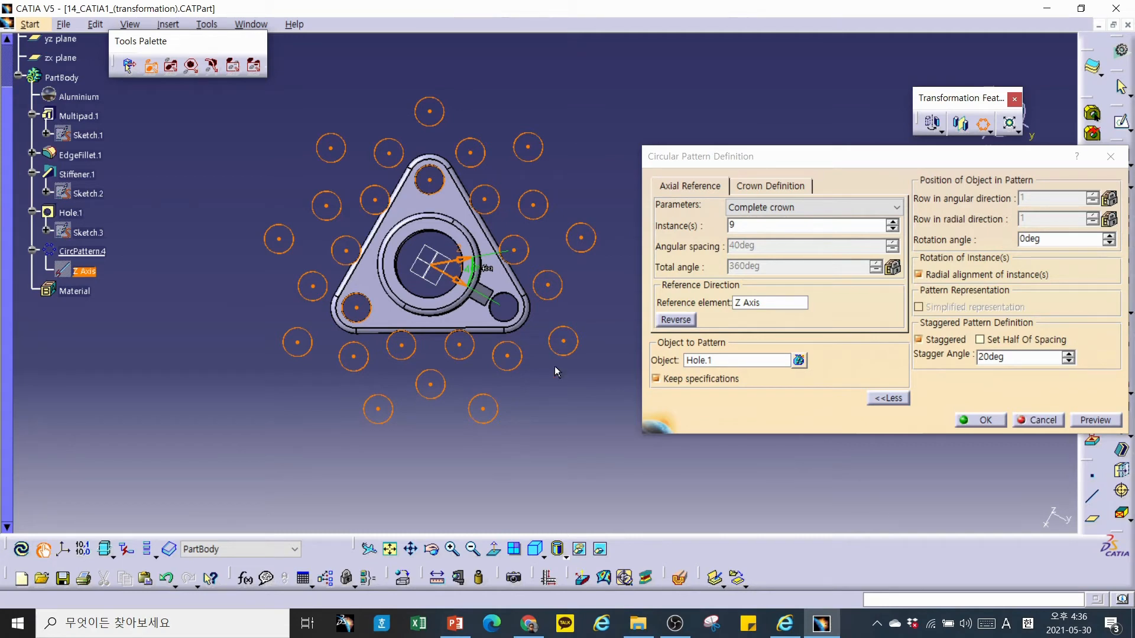
click(983, 421)
middle_drag(548, 399, 550, 287)
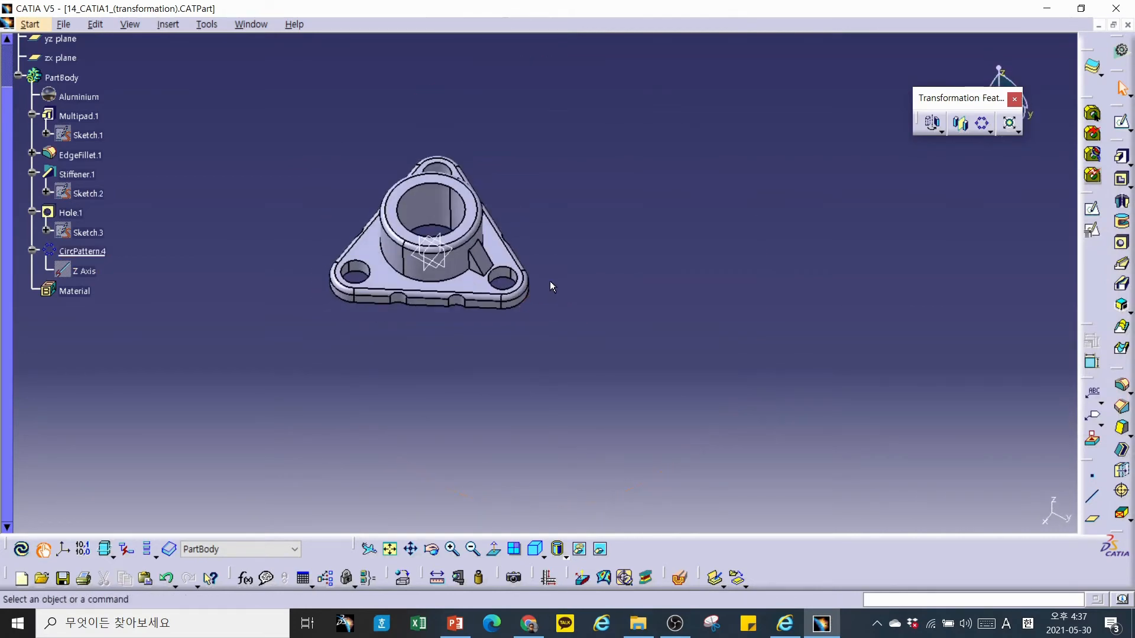
Switch to the PowerPoint presentation beside the model and advance to the slide on the User pattern.
click(1081, 8)
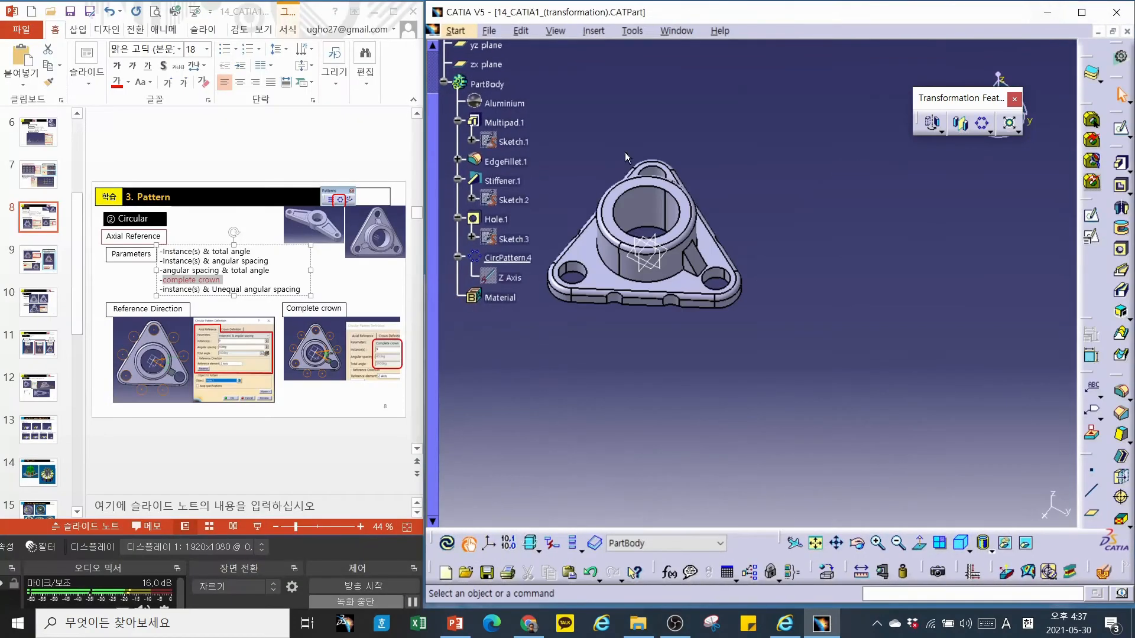
click(312, 472)
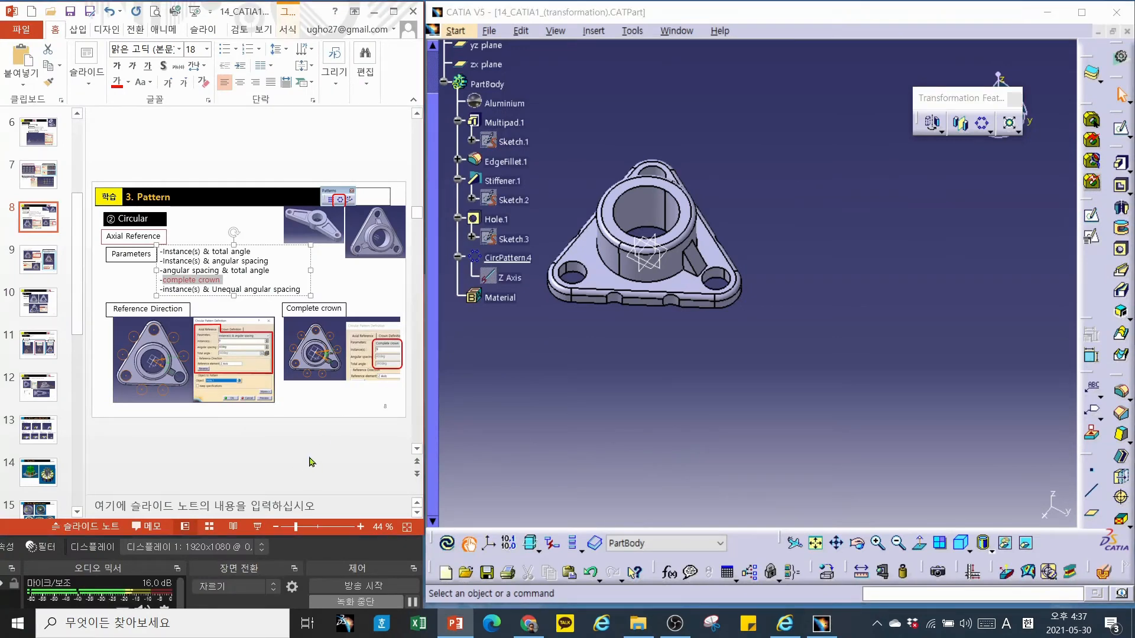
scroll(312, 458, down, 1)
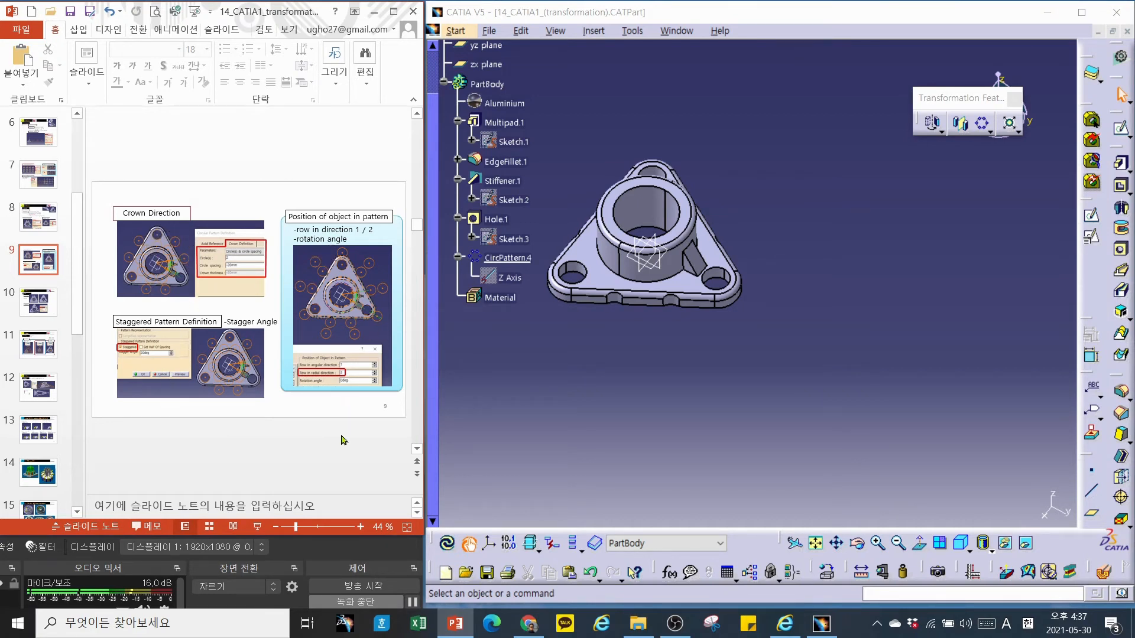
scroll(342, 441, down, 1)
Return to CATIA and delete the circular pattern of the hole together with its aggregated elements.
click(619, 381)
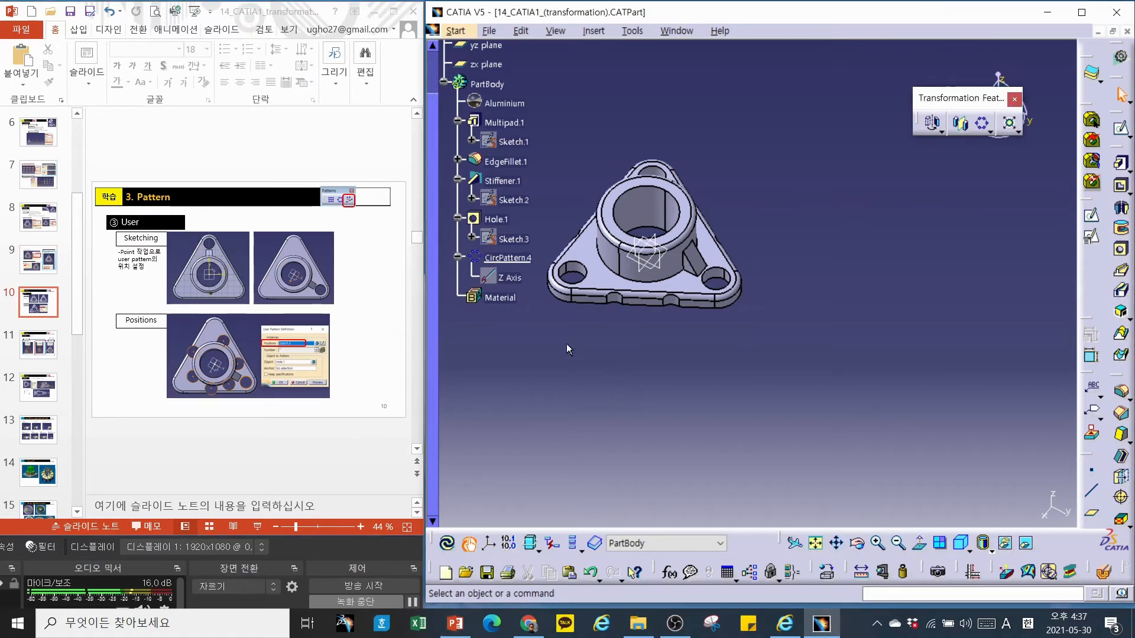
click(510, 265)
key(Delete)
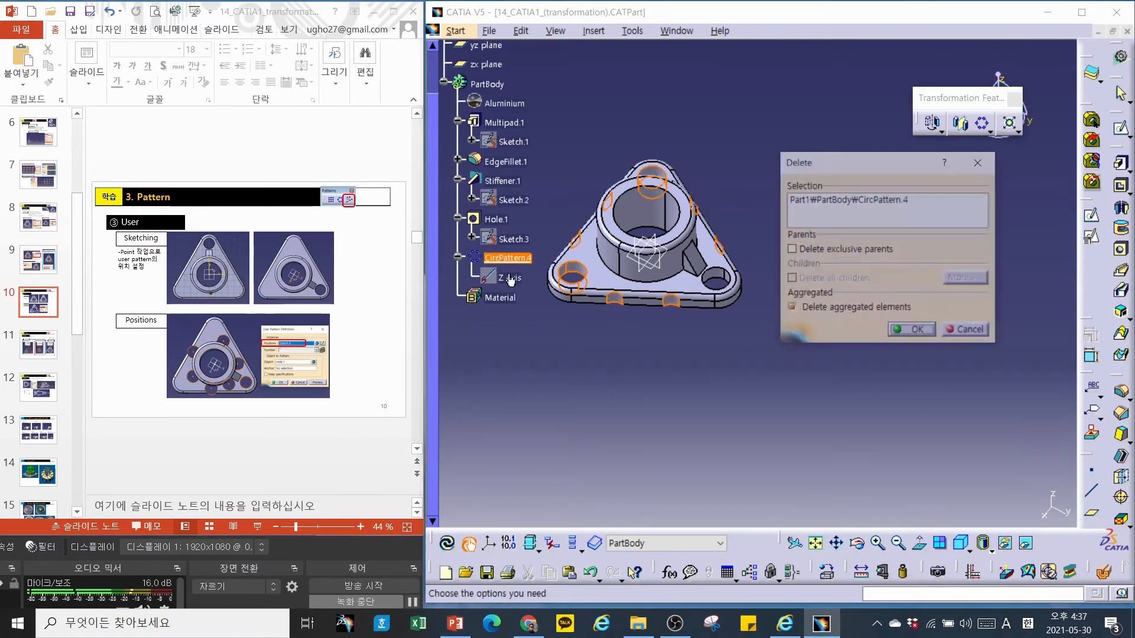
click(921, 331)
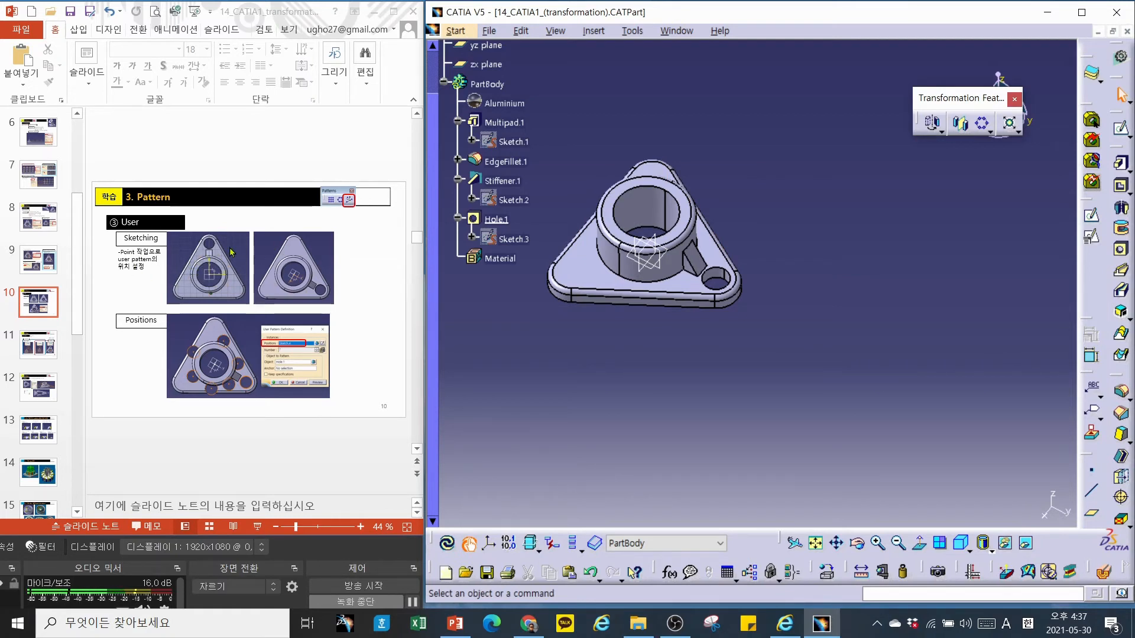
Maximize the CATIA window and open a new sketch on the flange's triangular top face.
click(1081, 13)
mouse_move(591, 263)
middle_down()
mouse_move(598, 343)
mouse_move(608, 255)
middle_up()
middle_drag(604, 261, 715, 438)
click(462, 184)
click(1122, 122)
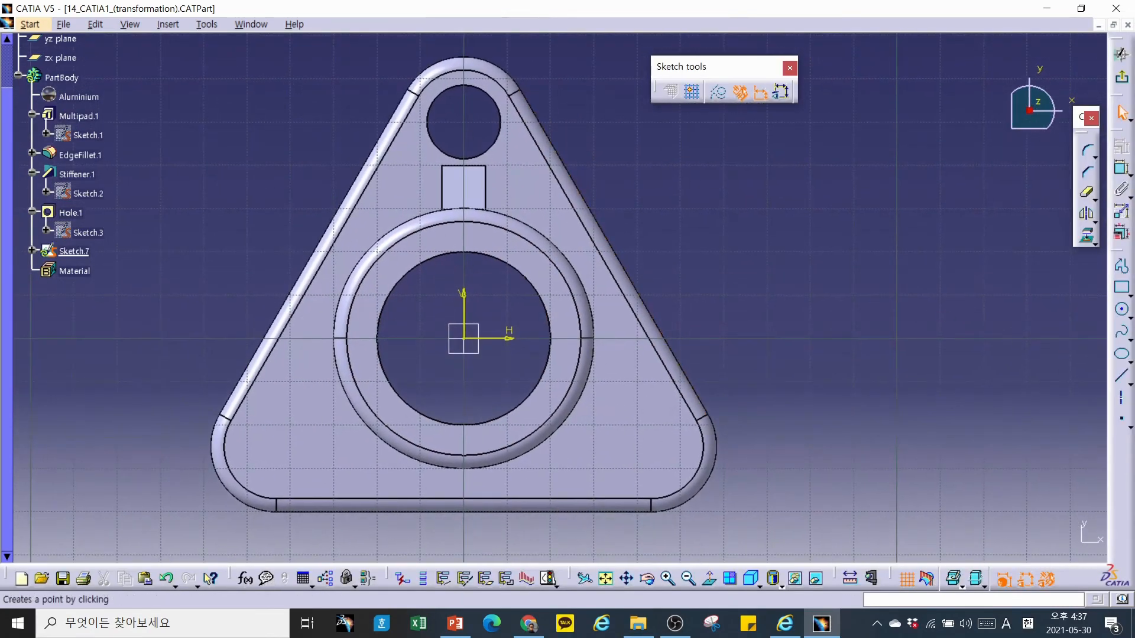
Sketch five scattered points around the boss on the flange face and exit the sketch.
click(1121, 418)
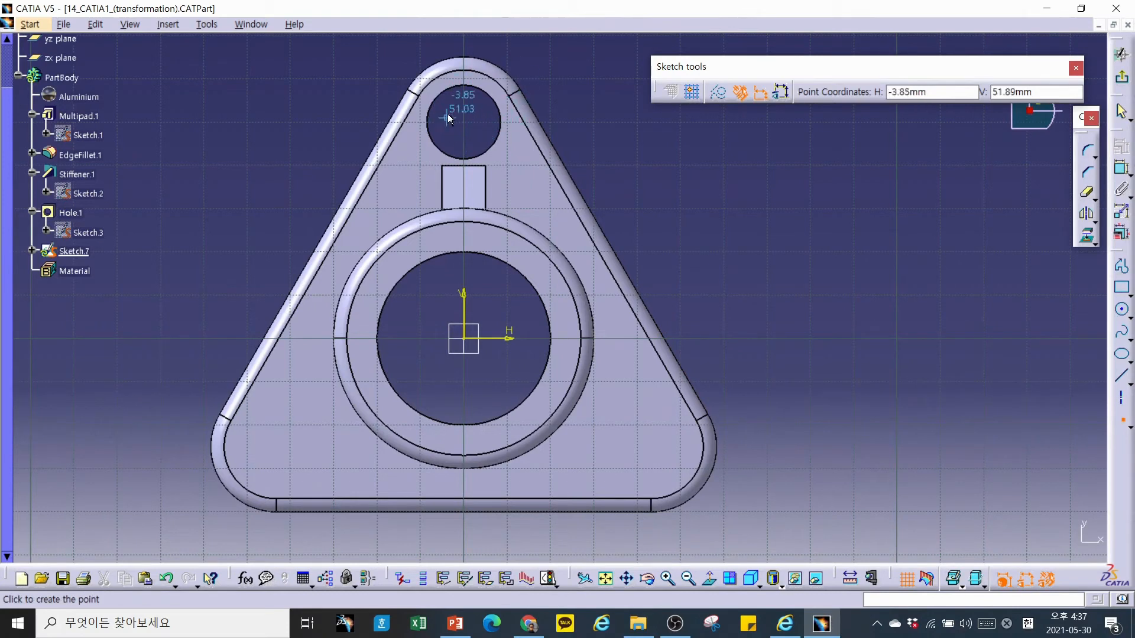
click(390, 199)
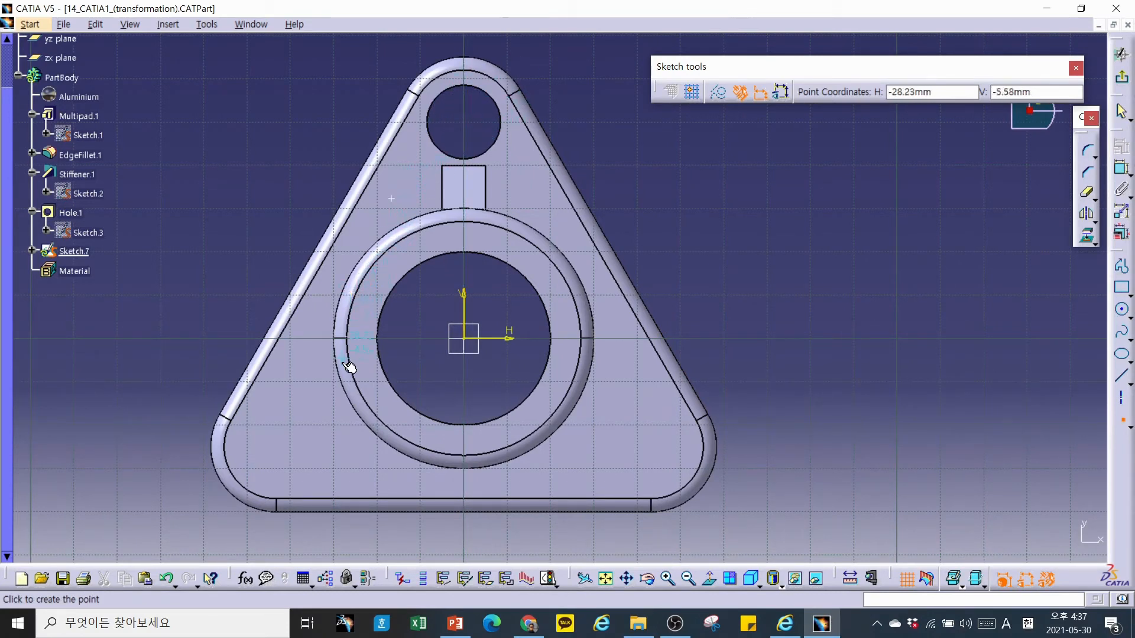
click(306, 404)
click(396, 476)
click(662, 453)
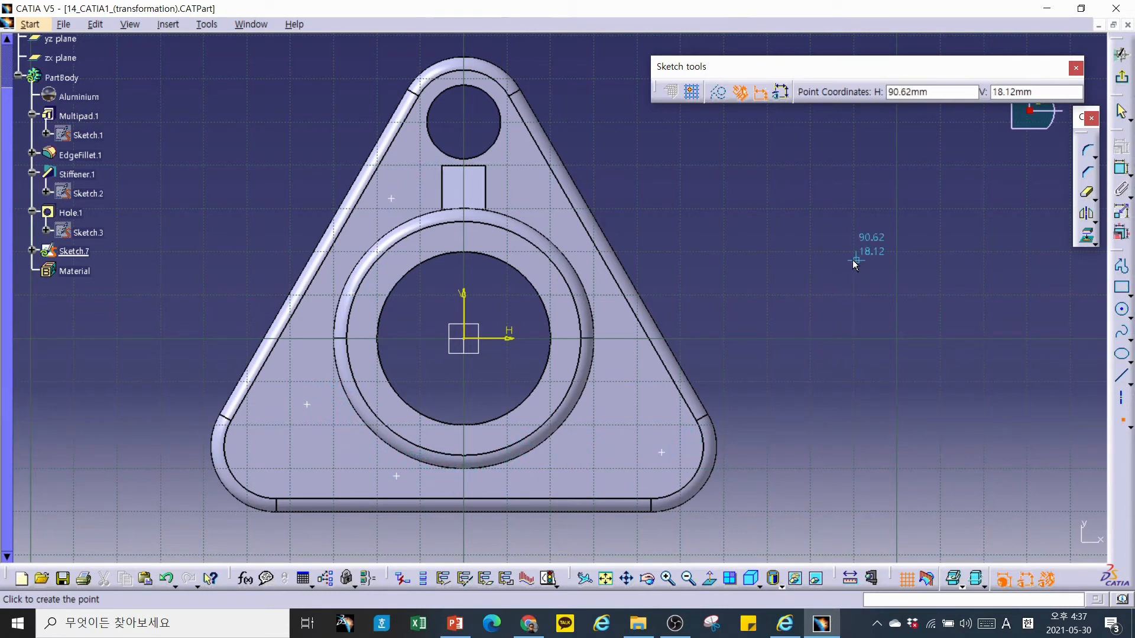
click(1121, 77)
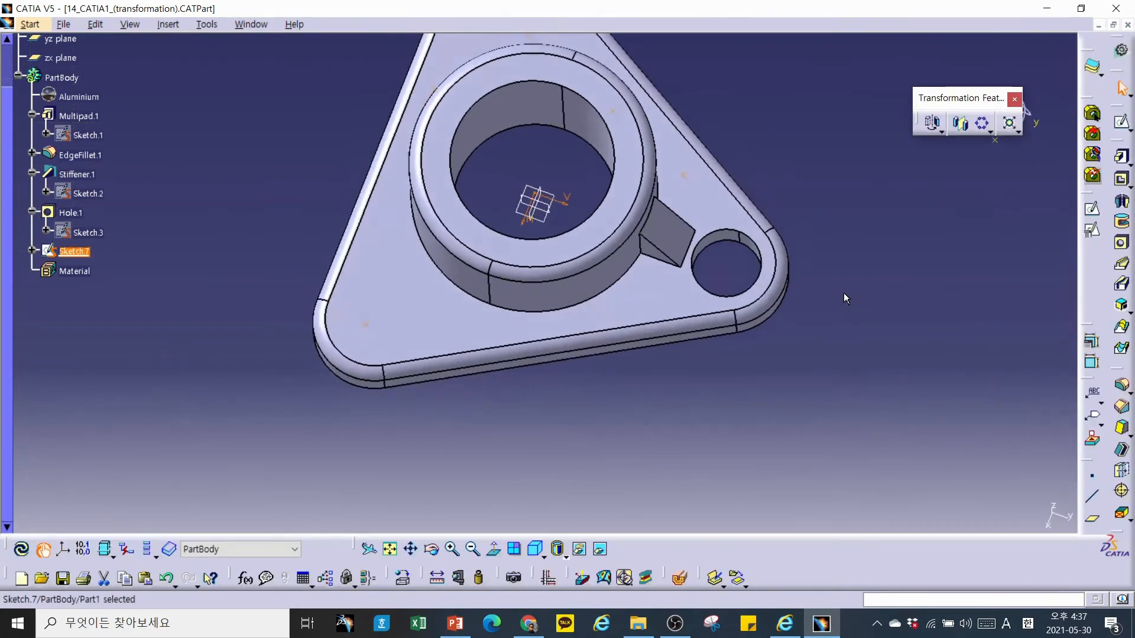
Create a user pattern of Hole.1 using the point sketch as its positions, preview it and accept it.
click(986, 131)
click(945, 255)
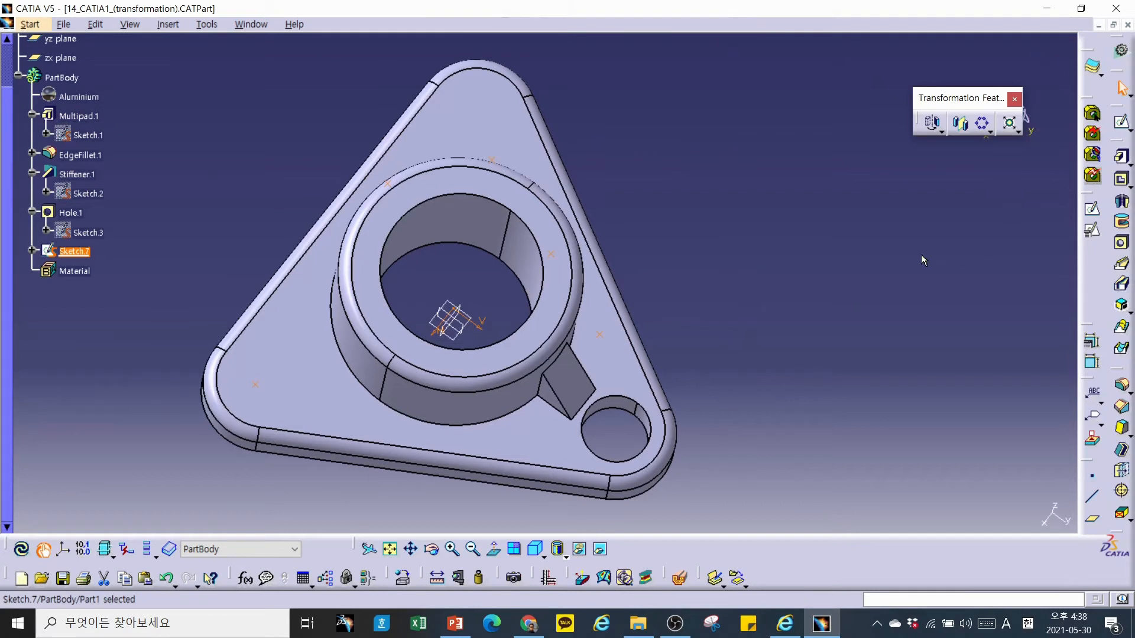
click(69, 213)
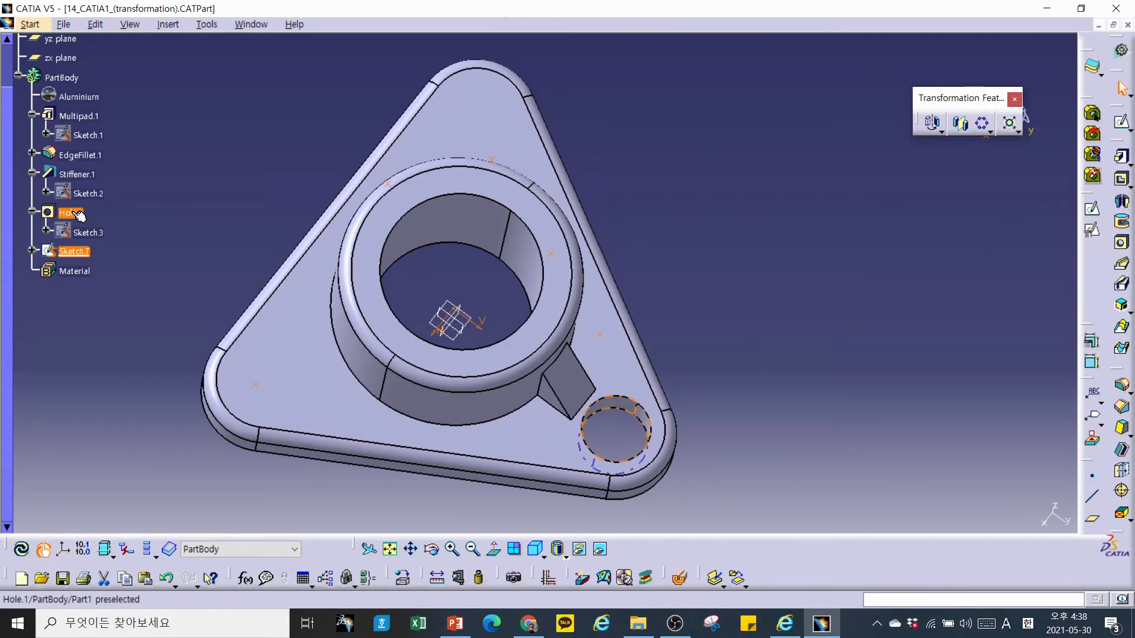
click(987, 130)
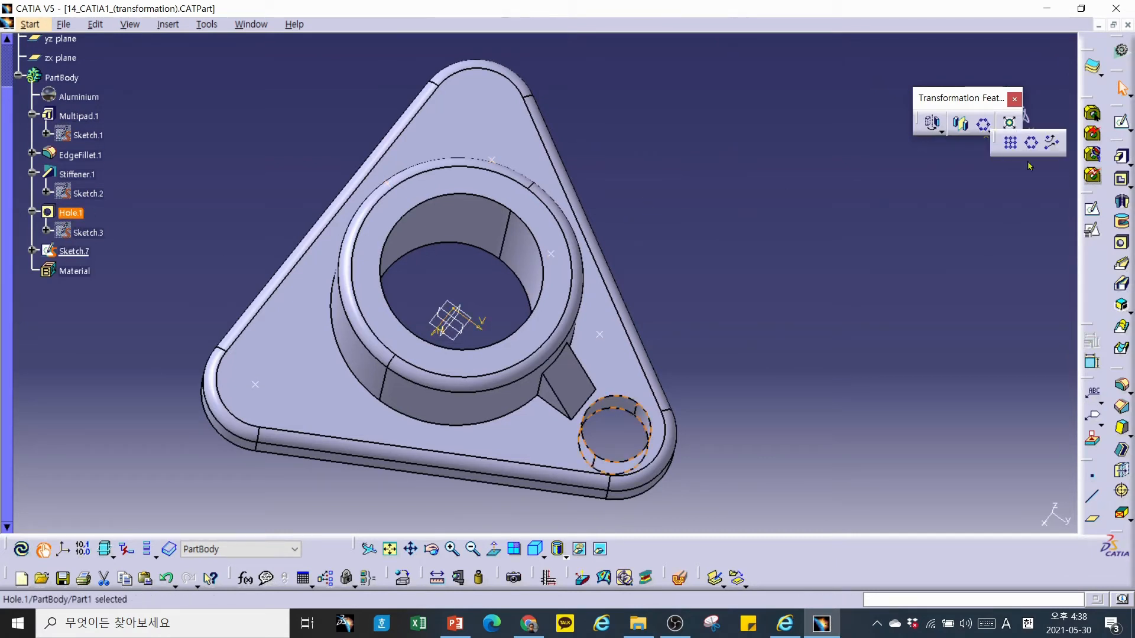
click(1051, 145)
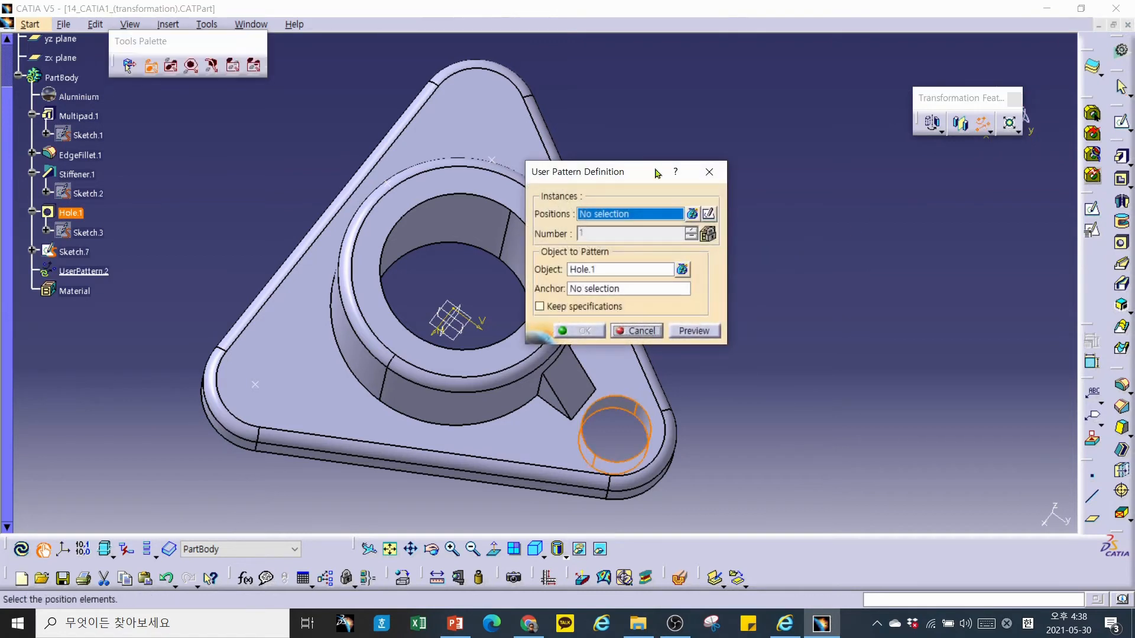
drag(657, 172, 793, 163)
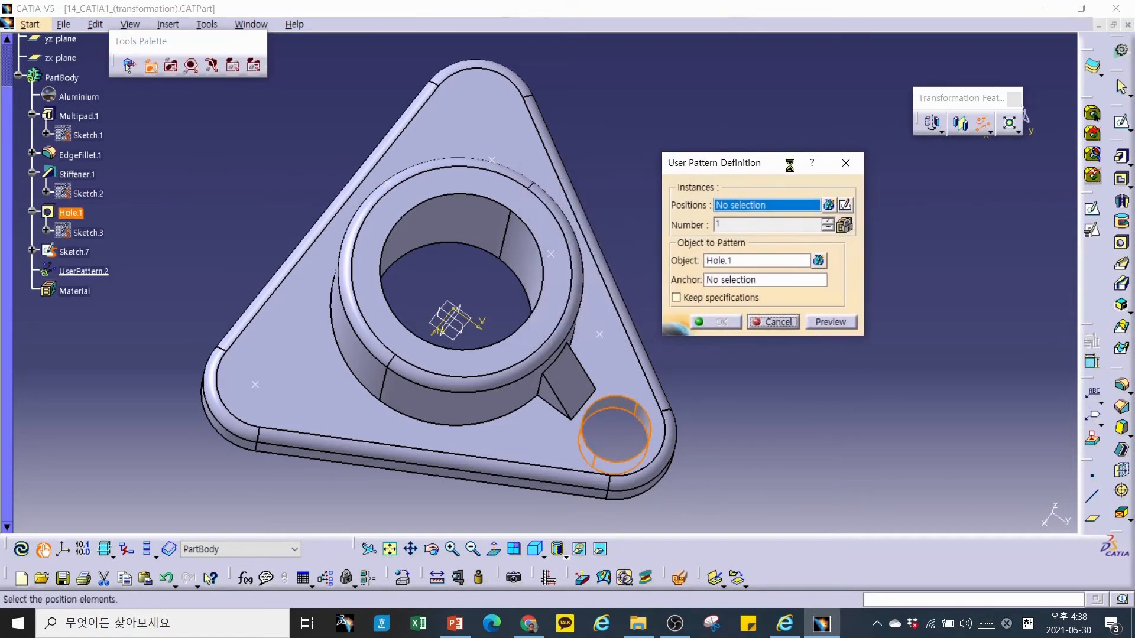
click(496, 159)
middle_drag(535, 211, 597, 254)
click(829, 325)
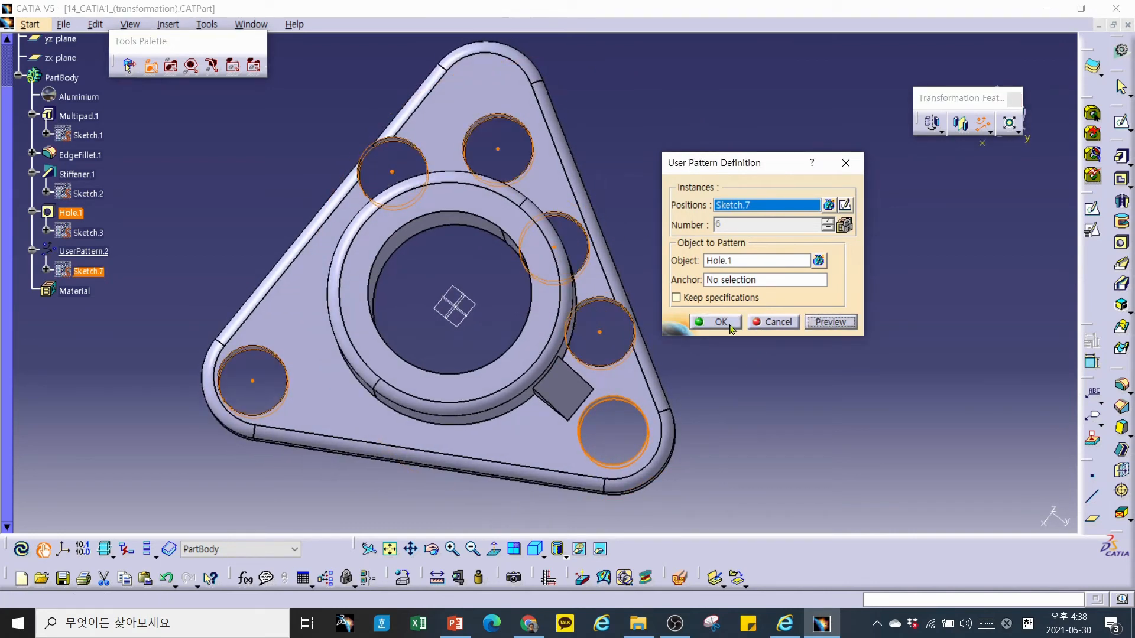
click(720, 322)
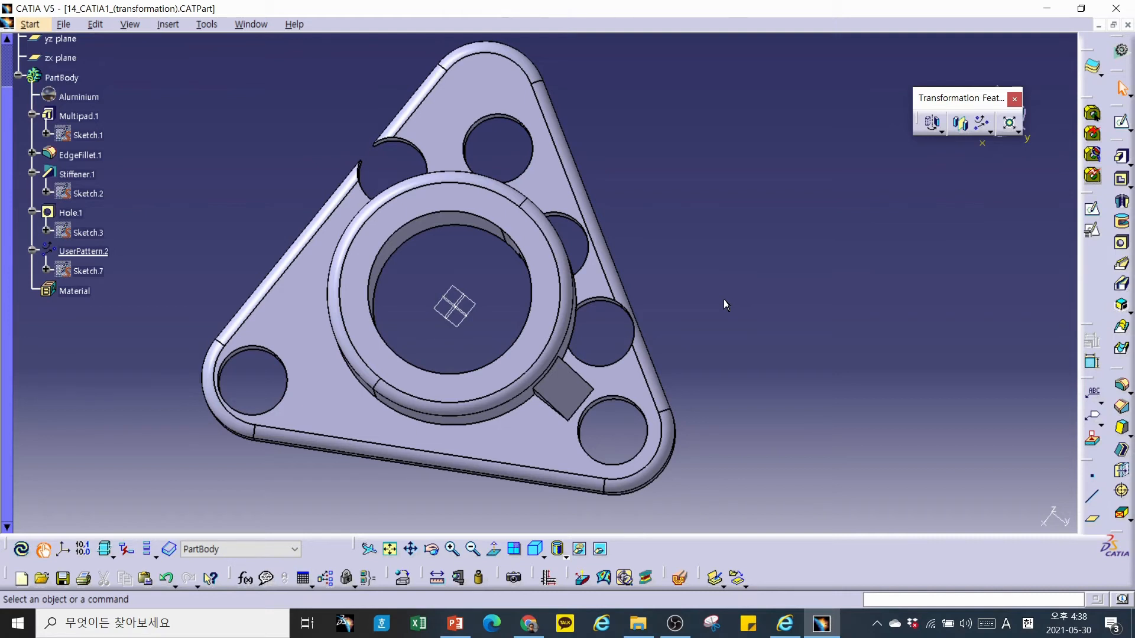
Switch to the PowerPoint presentation and maximize its window on the User pattern slide.
click(1081, 8)
click(502, 258)
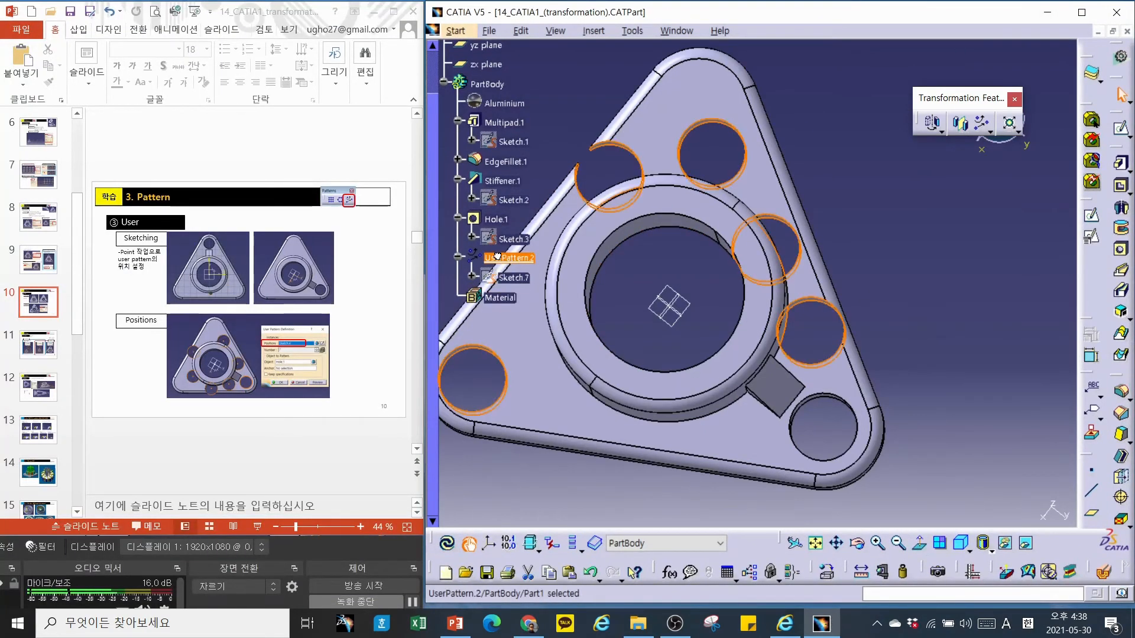
click(365, 449)
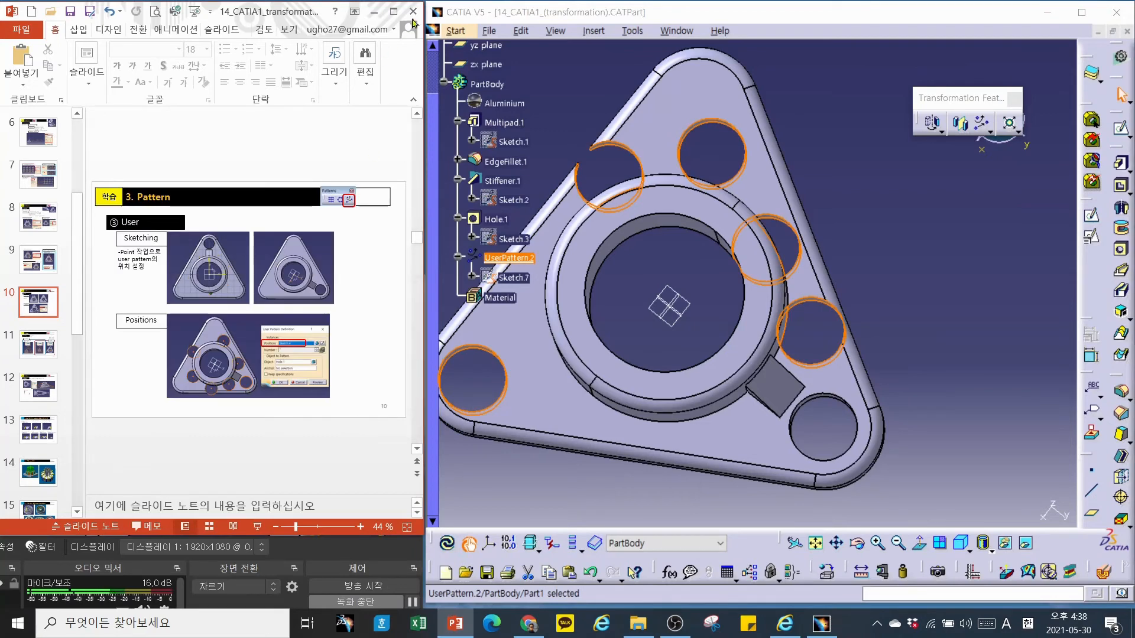
click(393, 12)
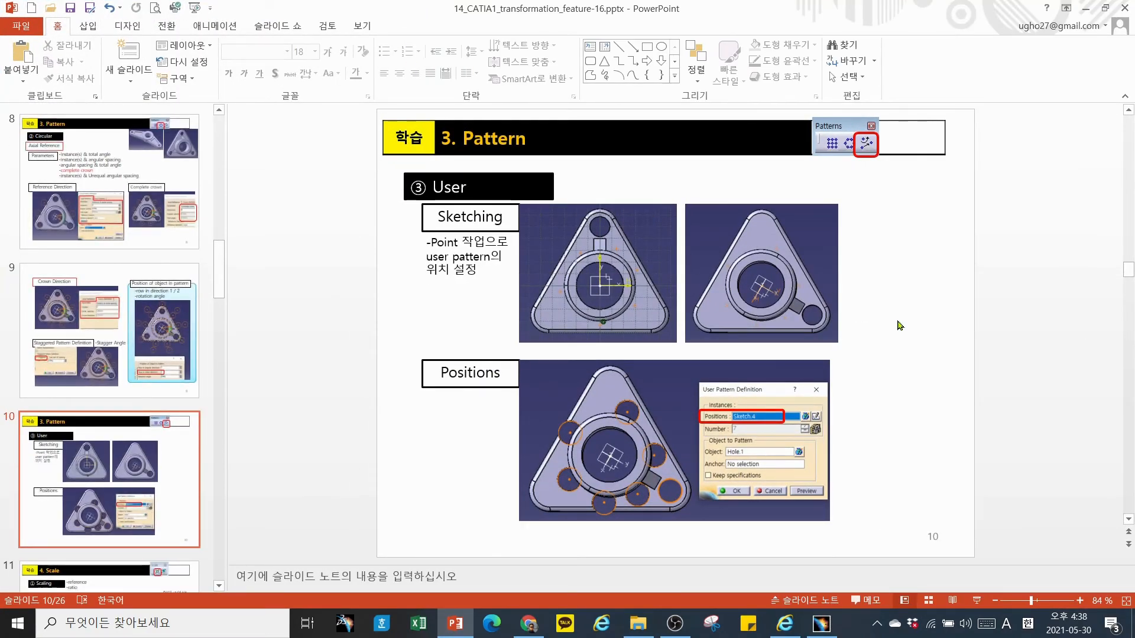
Advance the presentation to slide 11 on scaling references and ratios.
scroll(900, 325, down, 1)
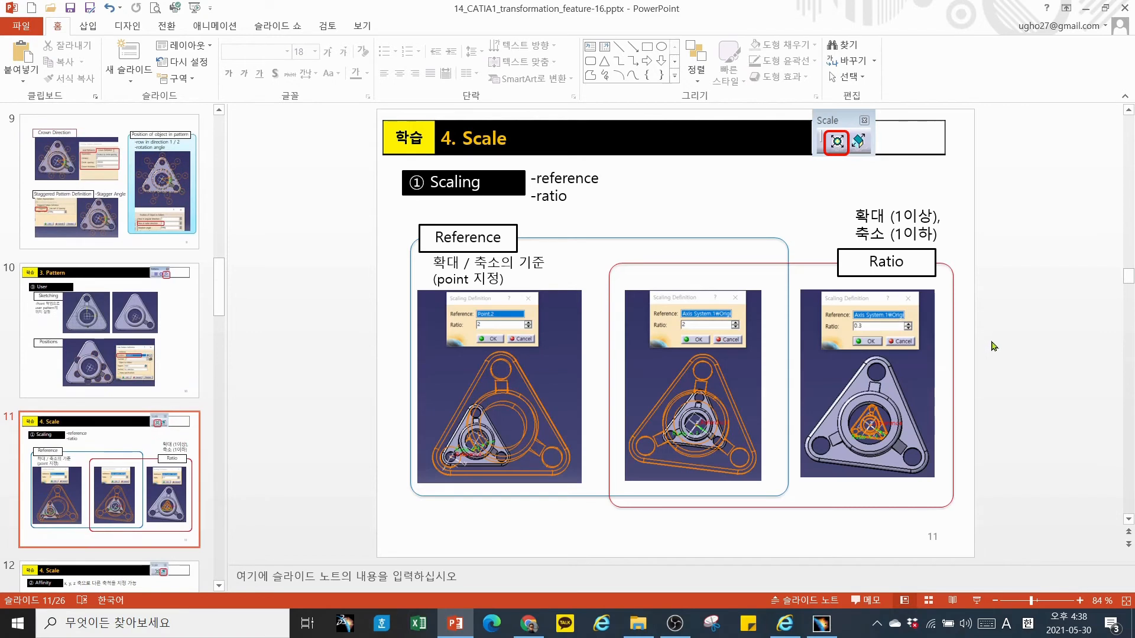
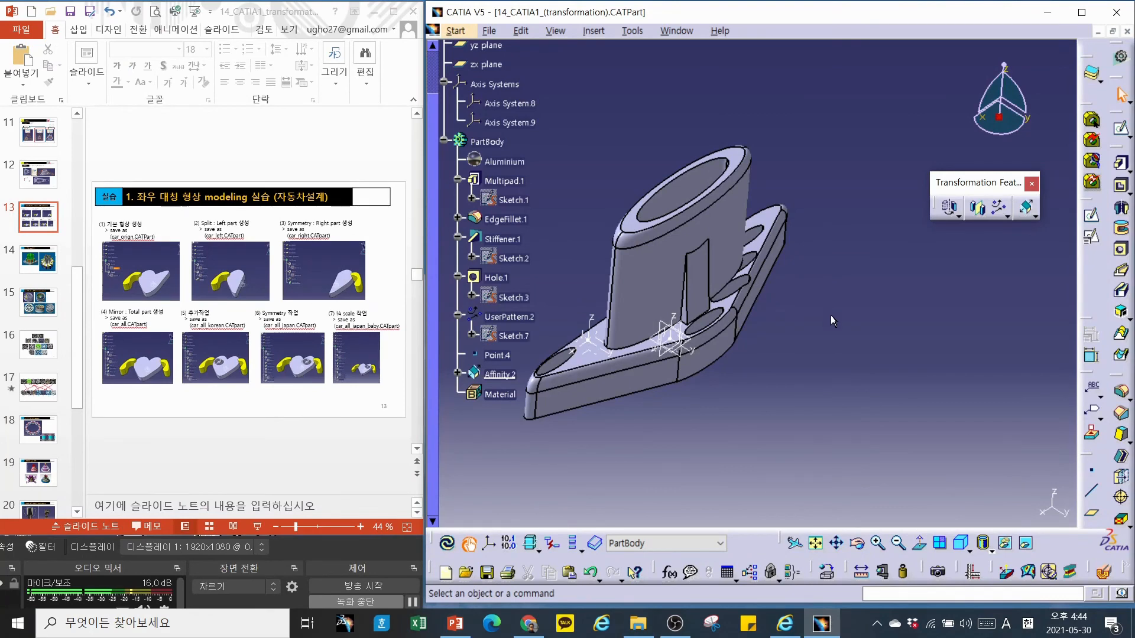
Create a new Part document in CATIA, accepting the default new-part settings.
scroll(565, 219, up, 2)
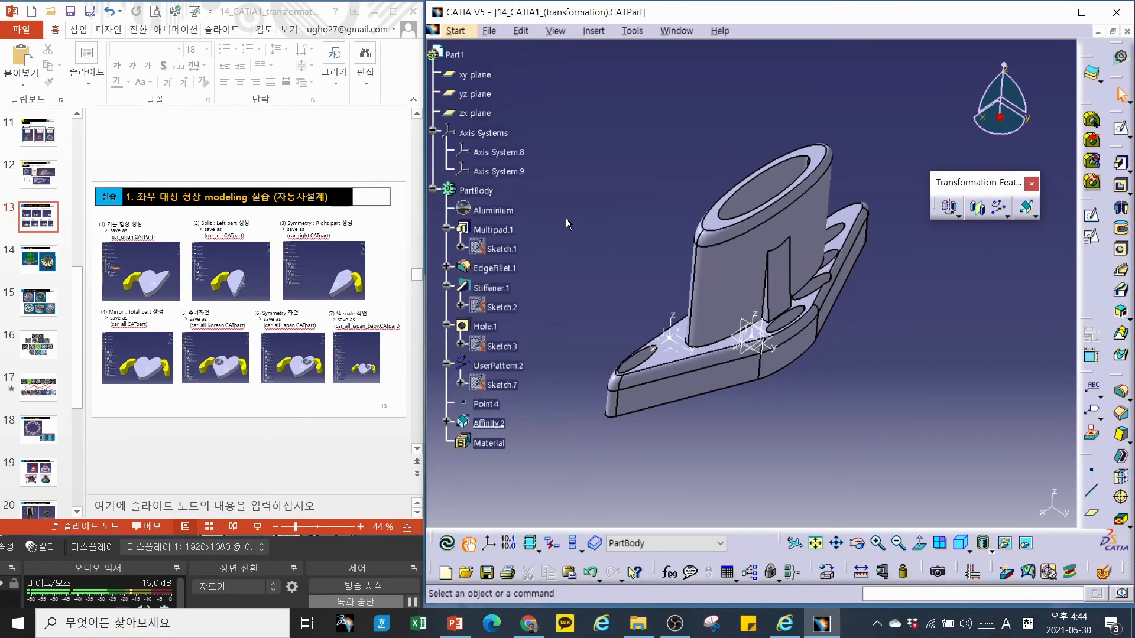
click(486, 33)
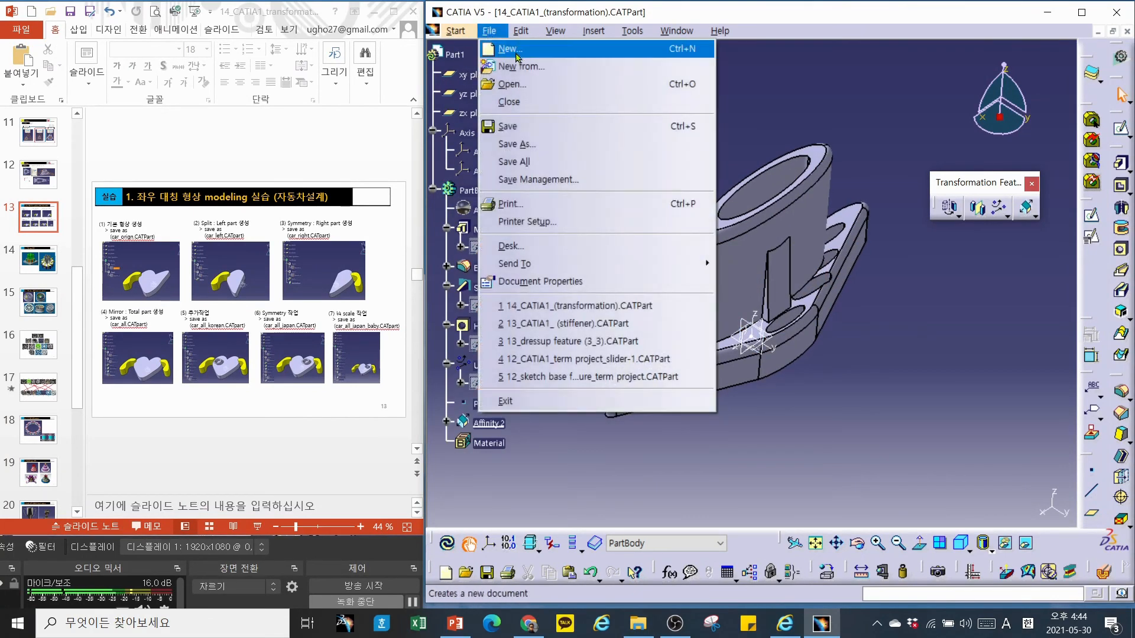
click(517, 55)
drag(747, 290, 749, 321)
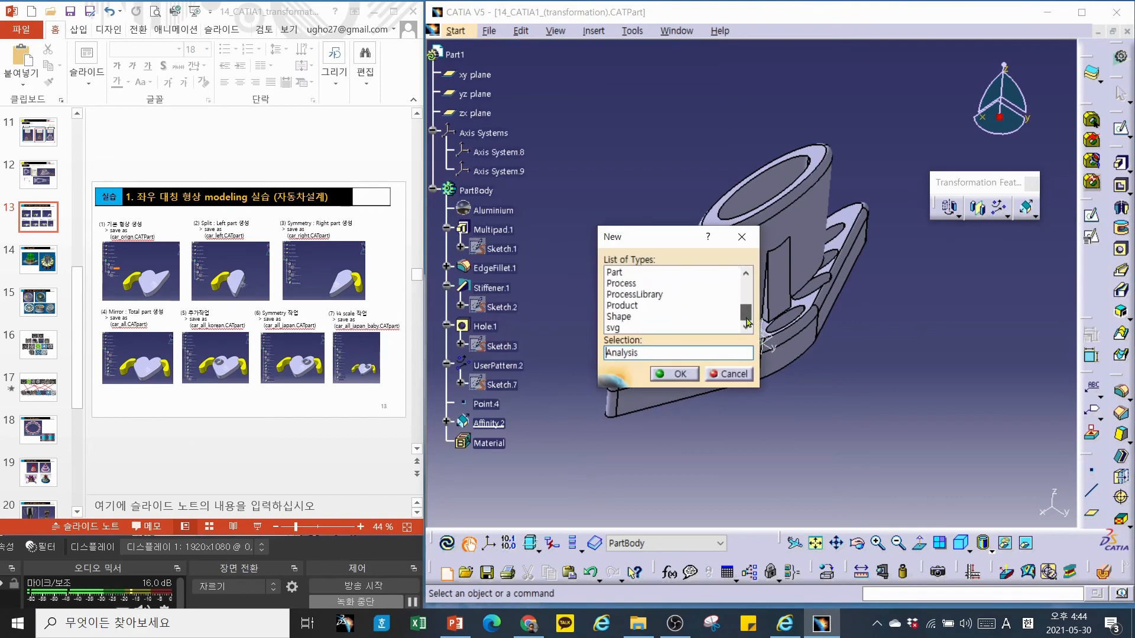
click(614, 272)
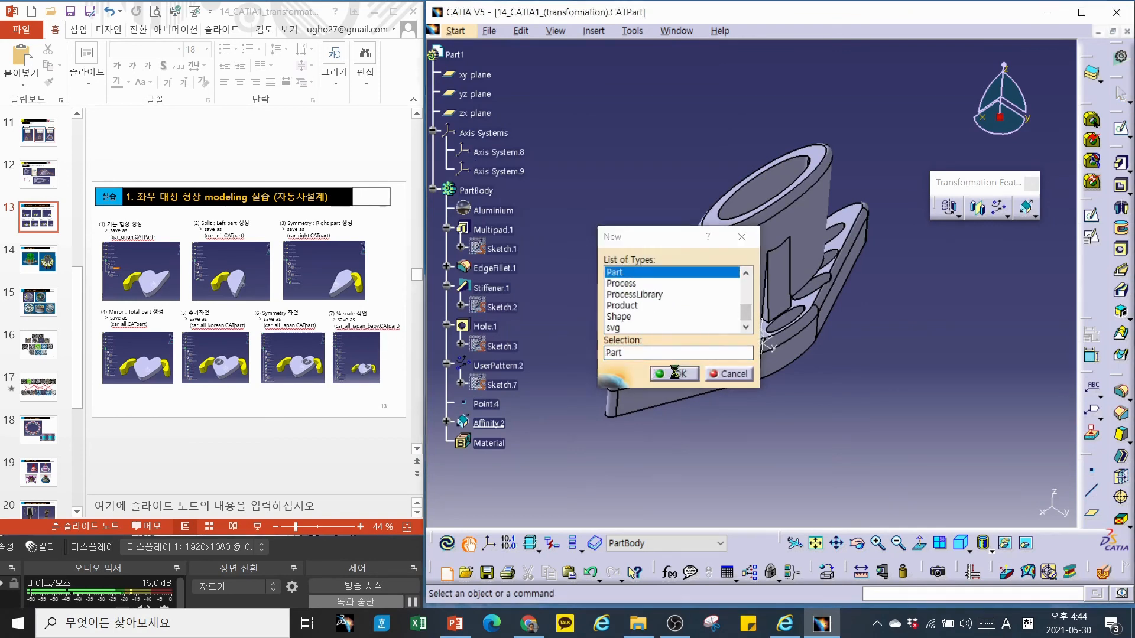
click(673, 374)
click(775, 448)
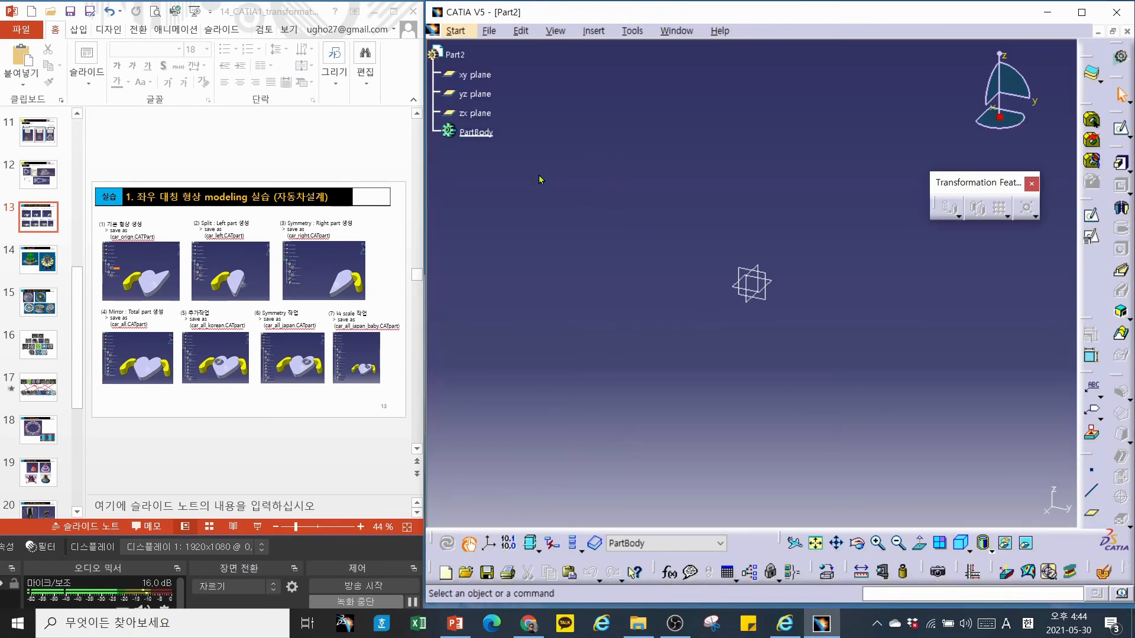
Sketch a closed heart-shaped spline on the xy plane, about 105 mm from cleft to tip along the vertical axis, and exit the sketch.
click(473, 75)
click(1091, 215)
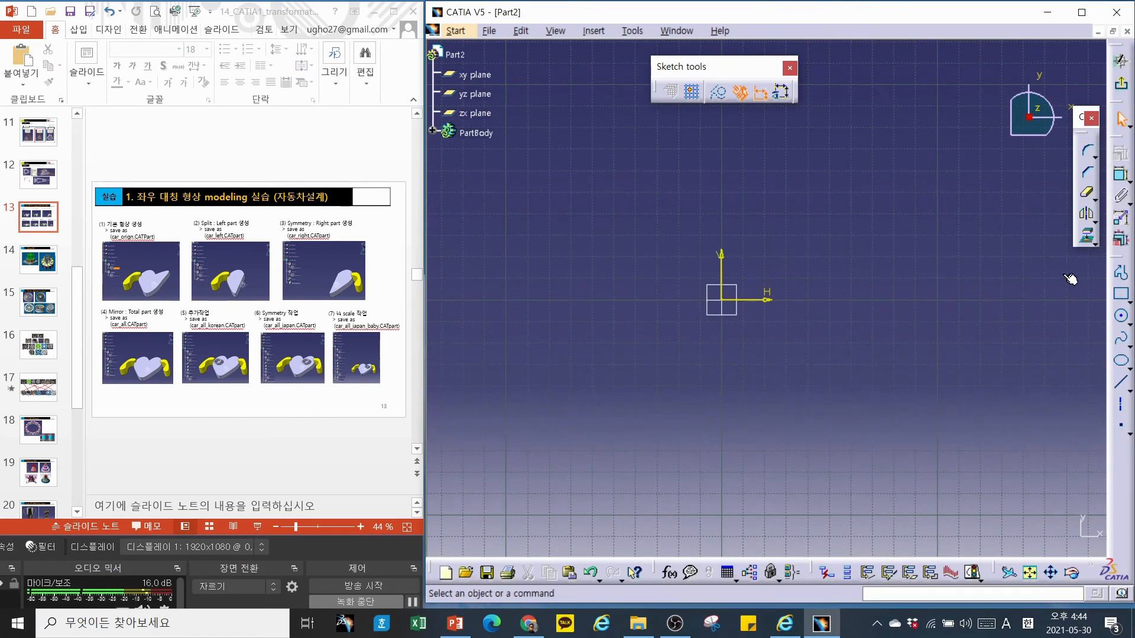
click(1127, 335)
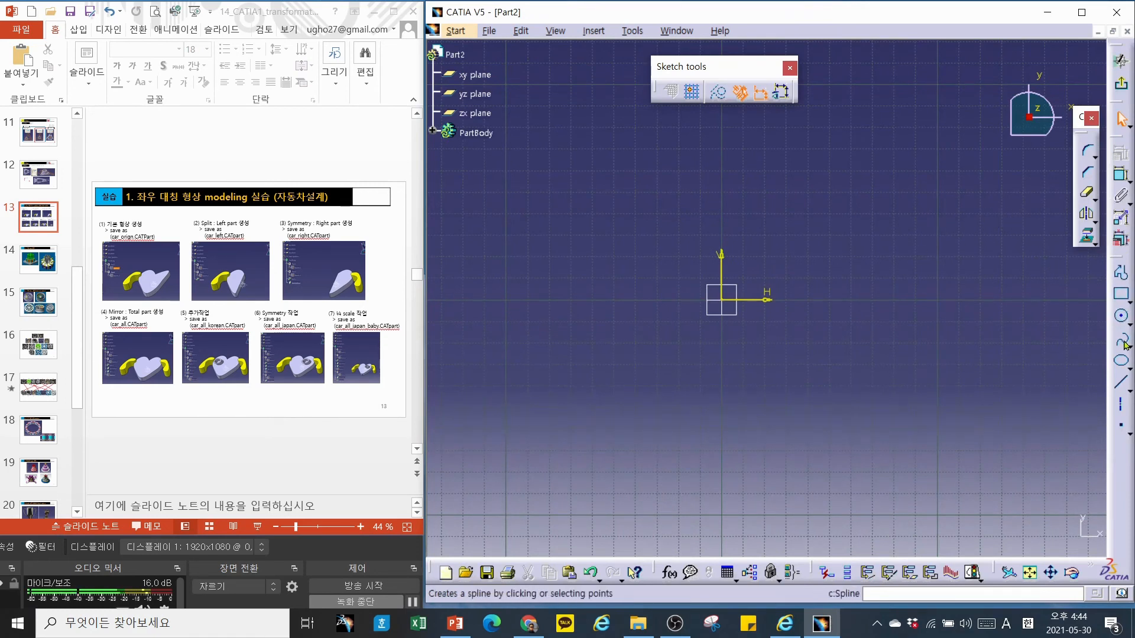
click(722, 241)
click(642, 206)
click(584, 262)
click(605, 371)
click(695, 457)
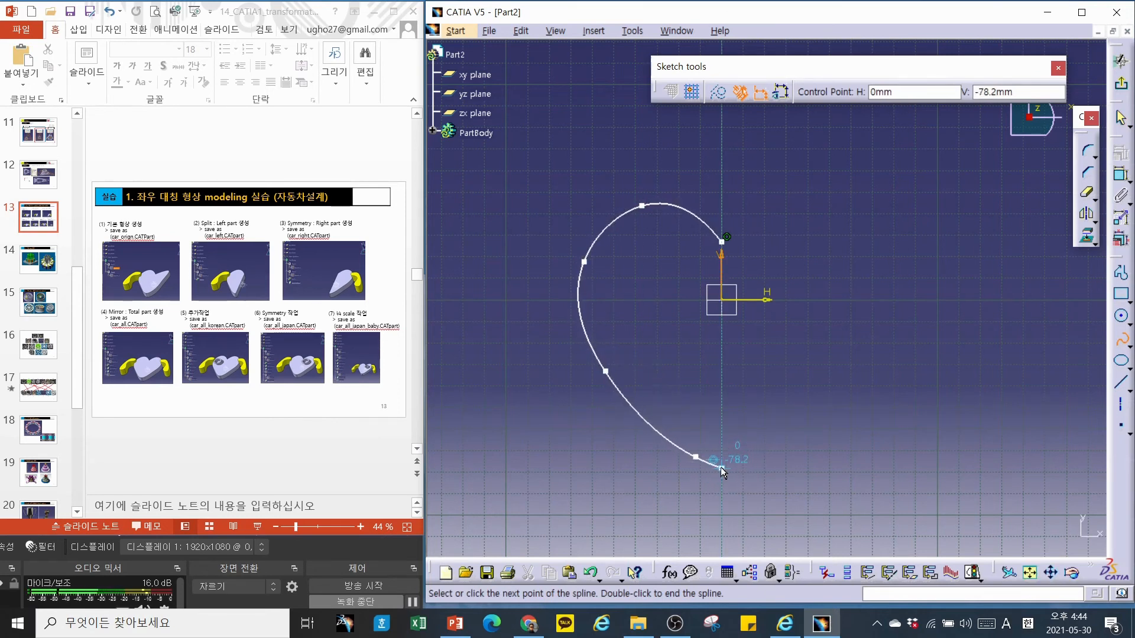
click(722, 468)
click(799, 400)
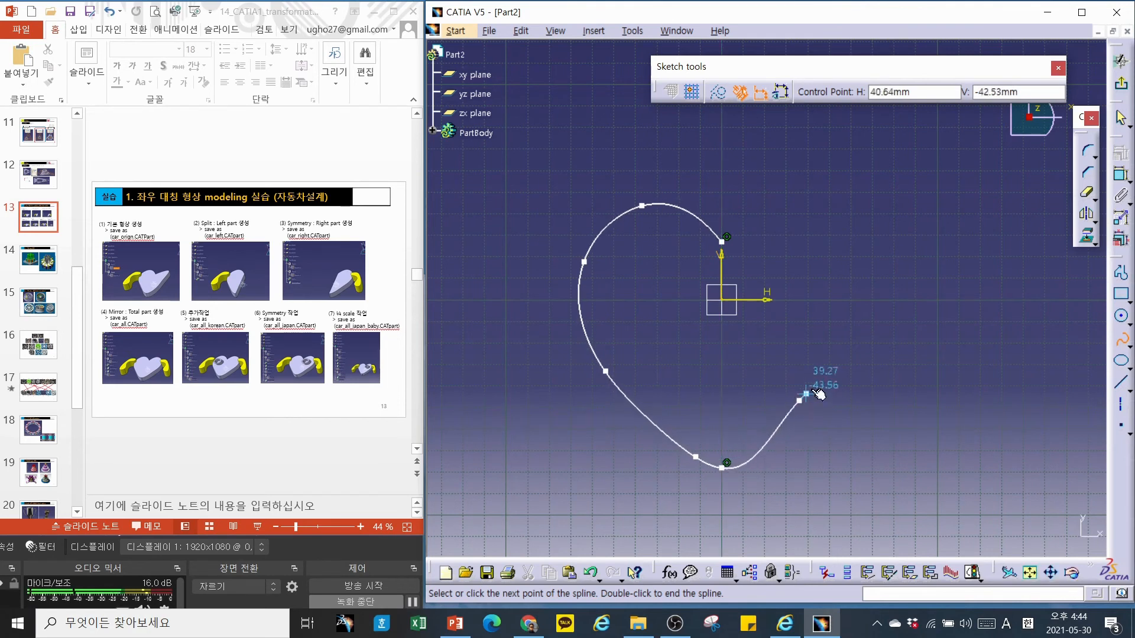
click(834, 274)
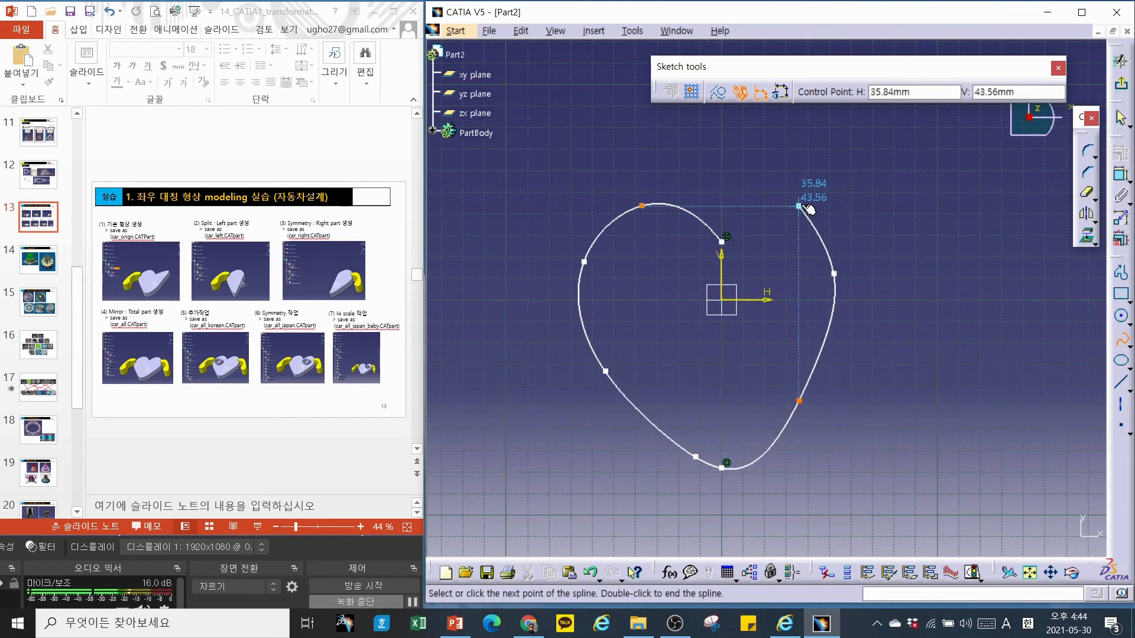
click(795, 208)
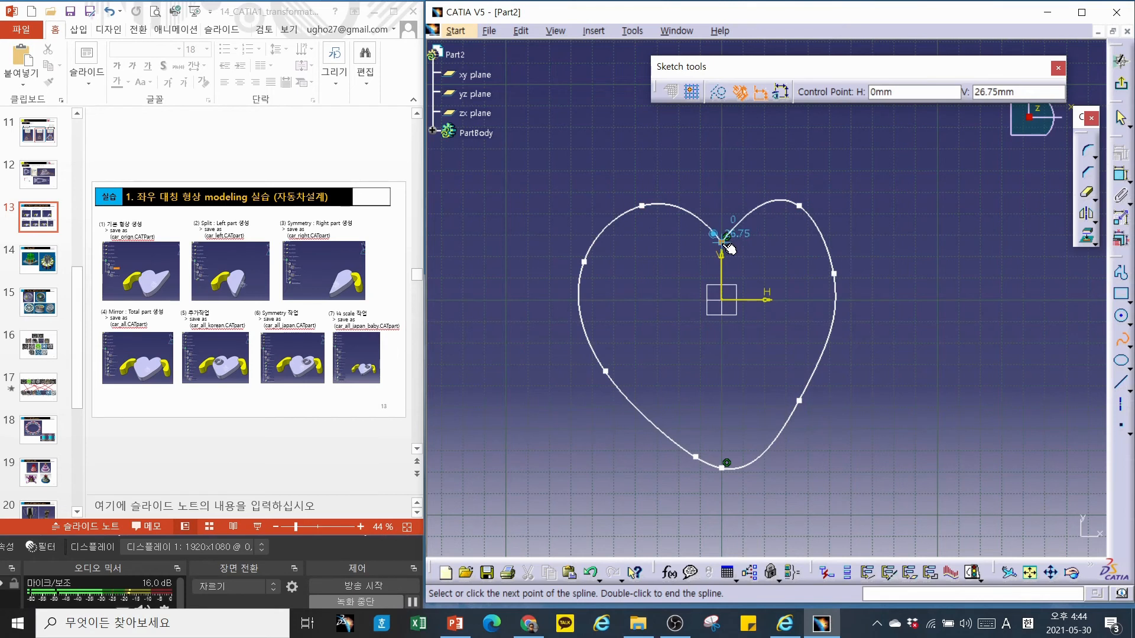
click(724, 242)
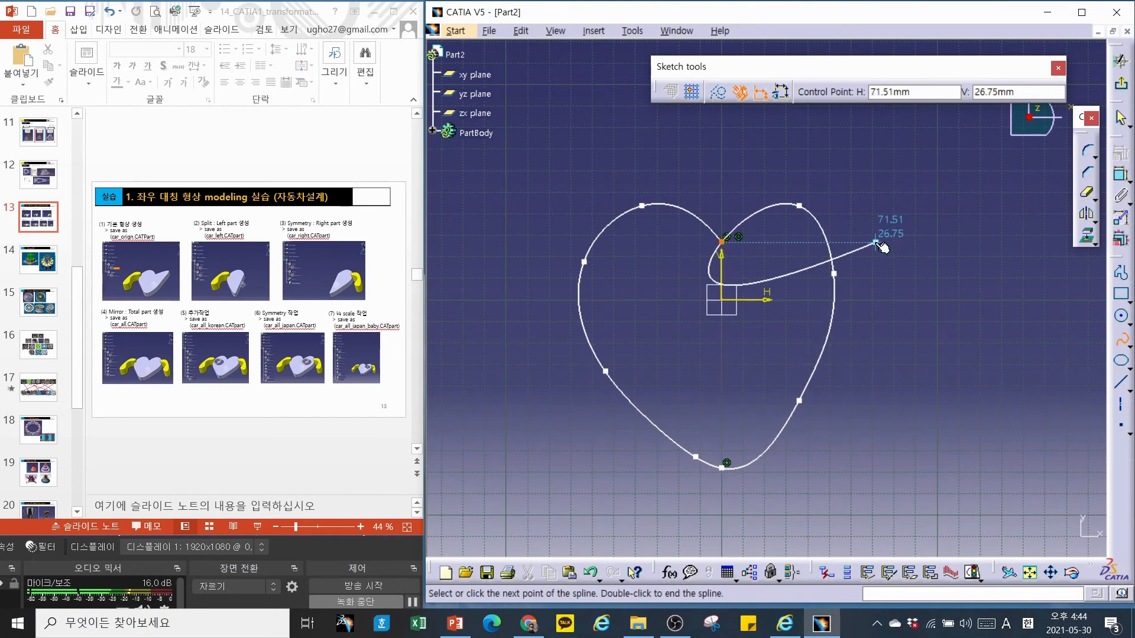
key(Escape)
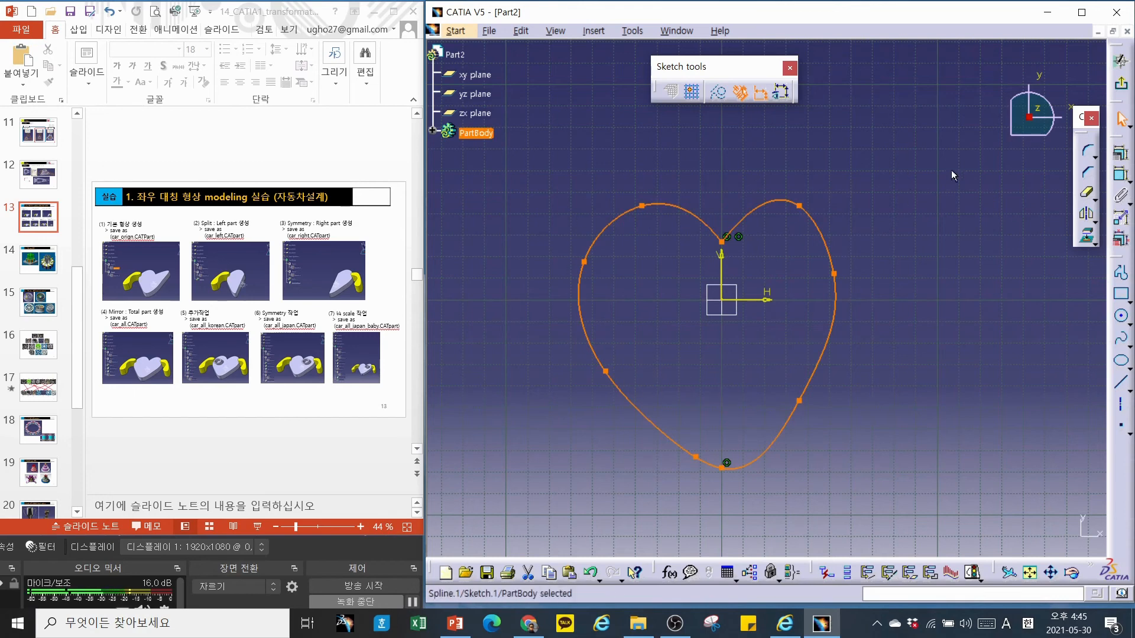
click(1120, 89)
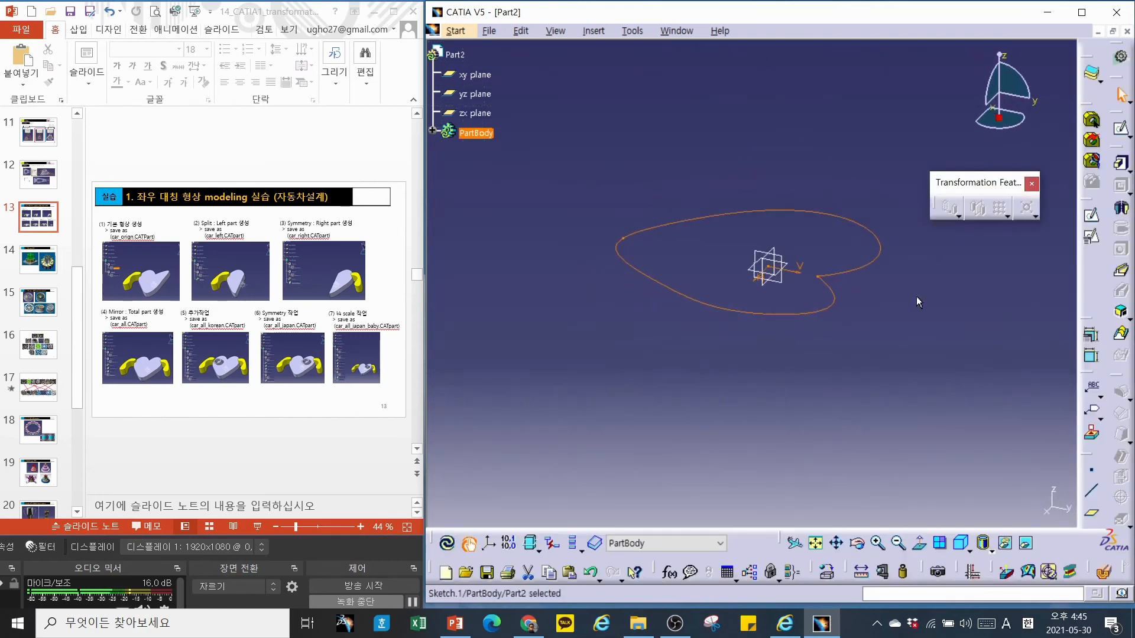
Pad the heart profile with a length of 20 mm.
click(1121, 163)
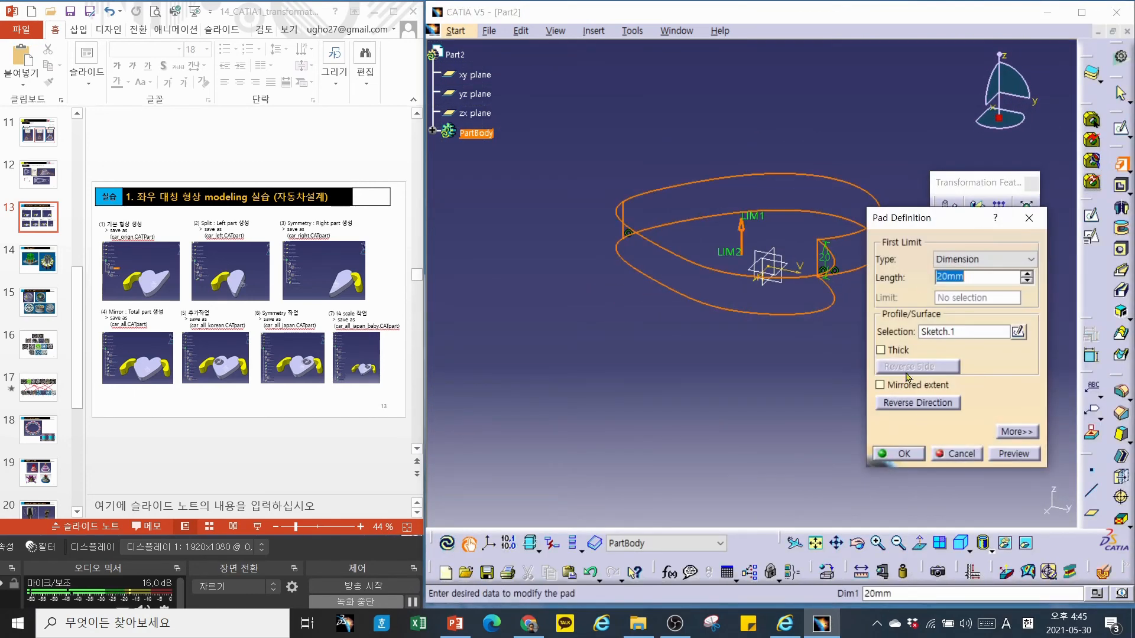
click(918, 455)
middle_drag(798, 413, 805, 458)
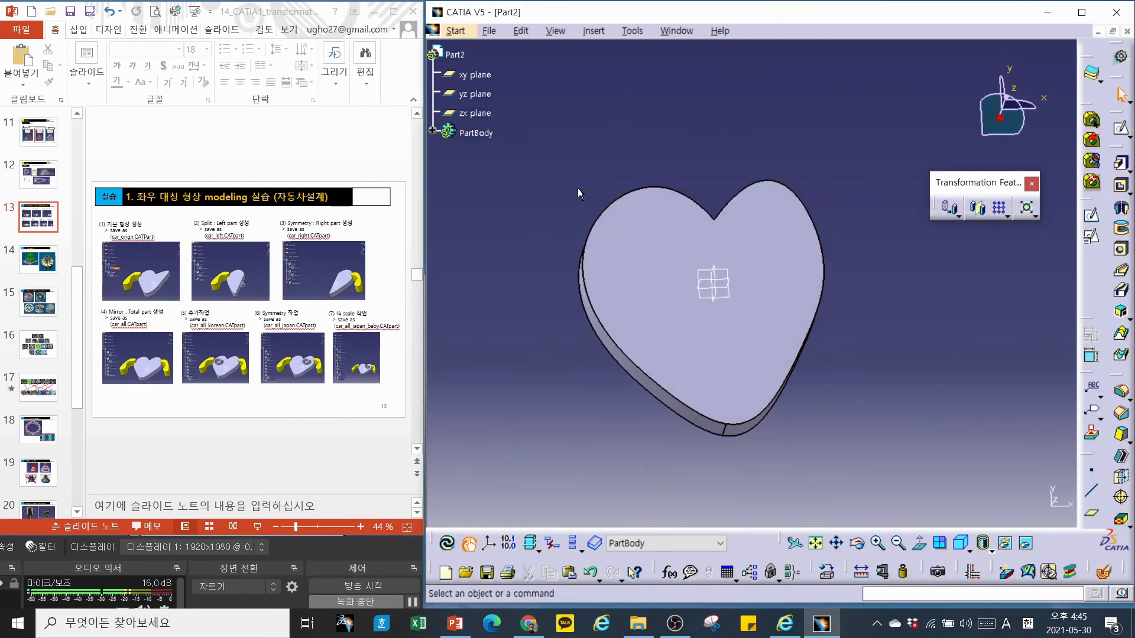
Sketch a closed, curved side-mirror spline on the xy plane, overlapping the heart's upper-left edge, and exit the sketch.
click(475, 75)
click(1092, 216)
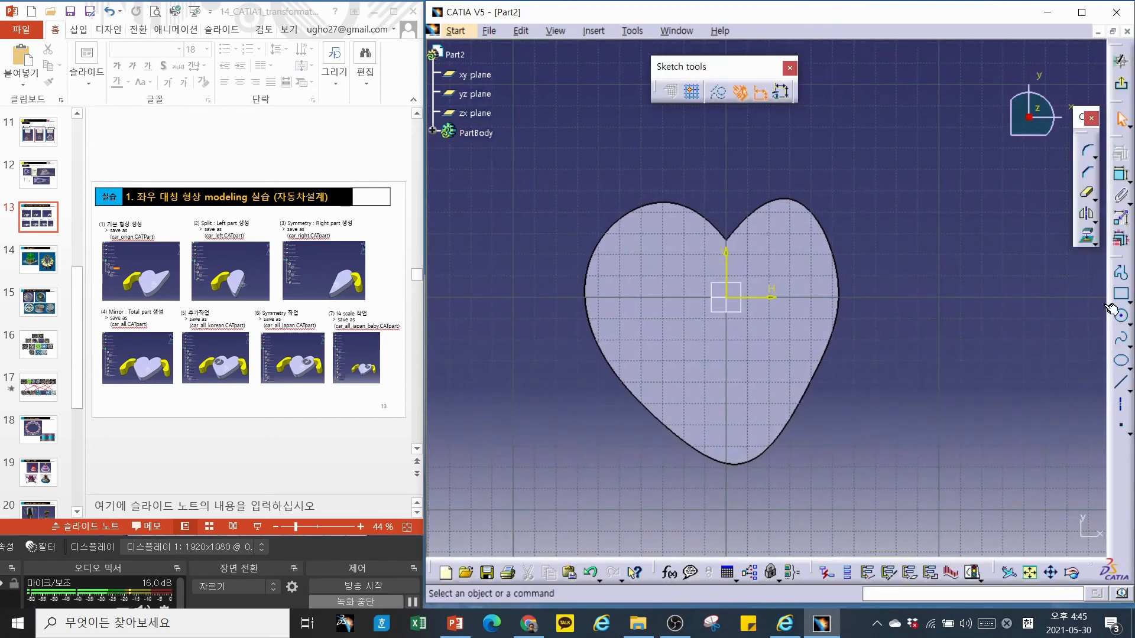
click(1120, 339)
click(603, 249)
click(552, 236)
click(551, 326)
click(558, 278)
click(592, 265)
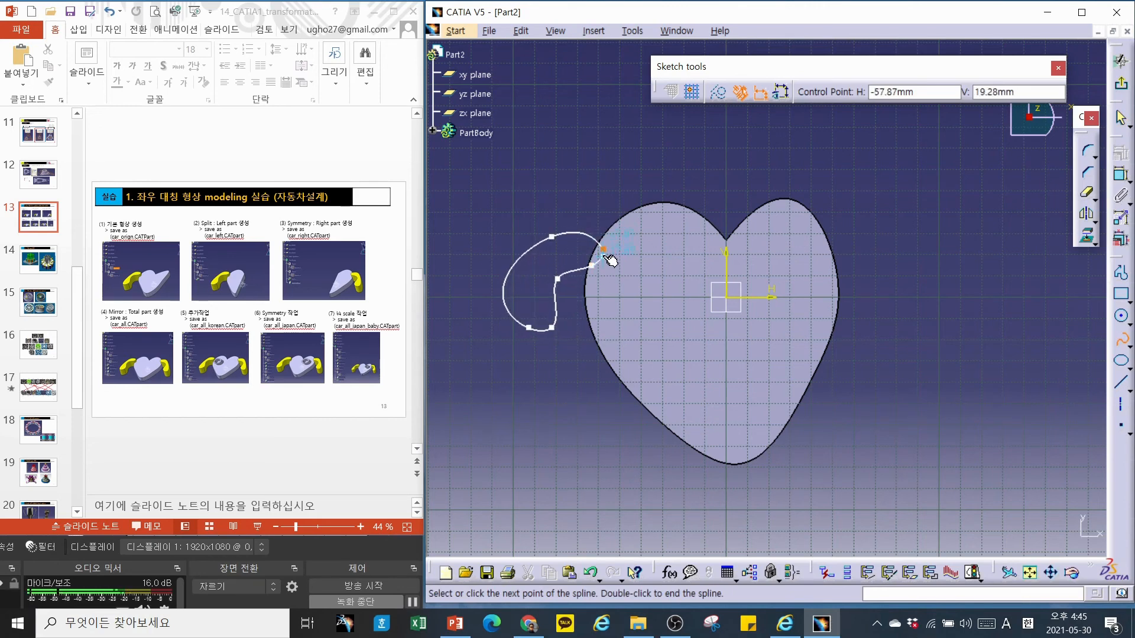
double_click(603, 249)
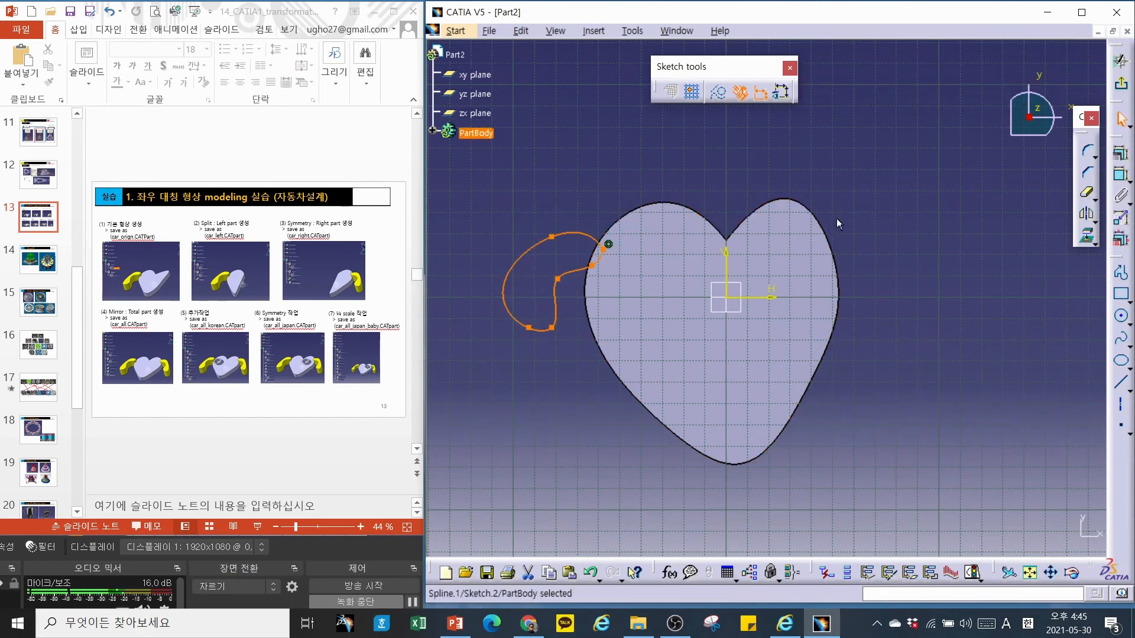
click(1120, 84)
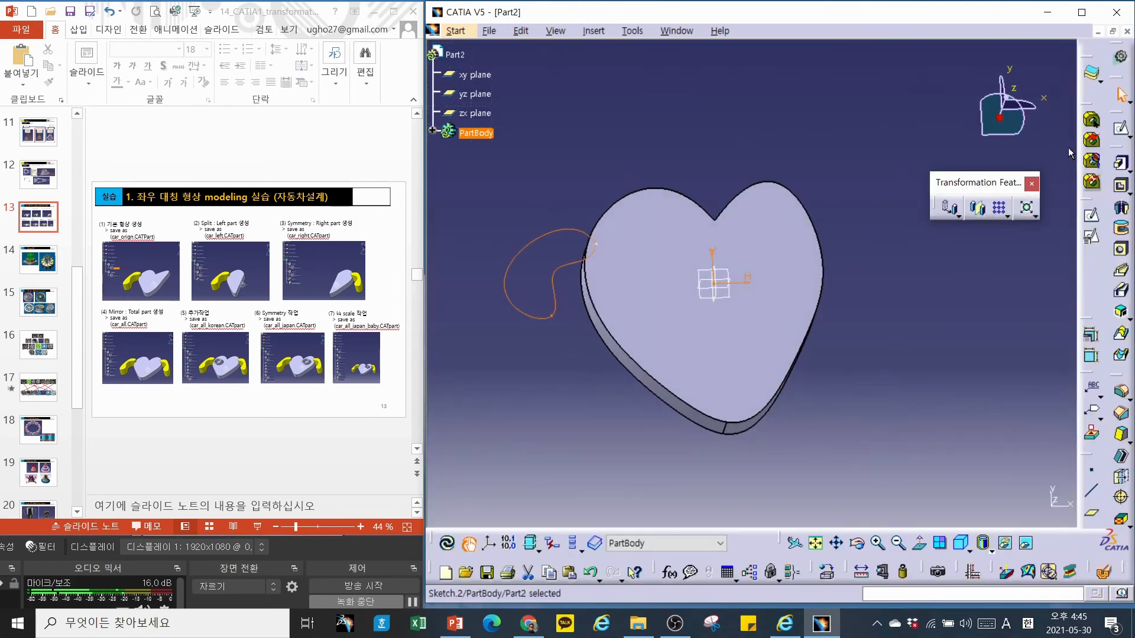
Pad the side-mirror profile to a height lower than the heart body.
middle_drag(786, 457, 747, 357)
click(1122, 164)
middle_drag(731, 408, 701, 349)
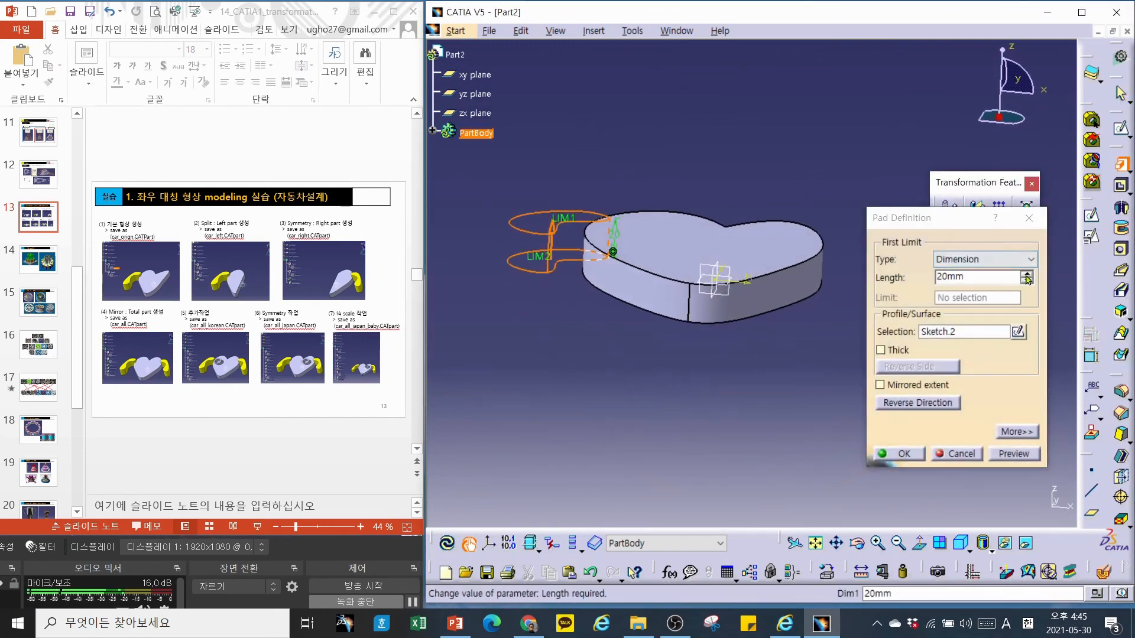
drag(567, 237, 575, 249)
click(914, 454)
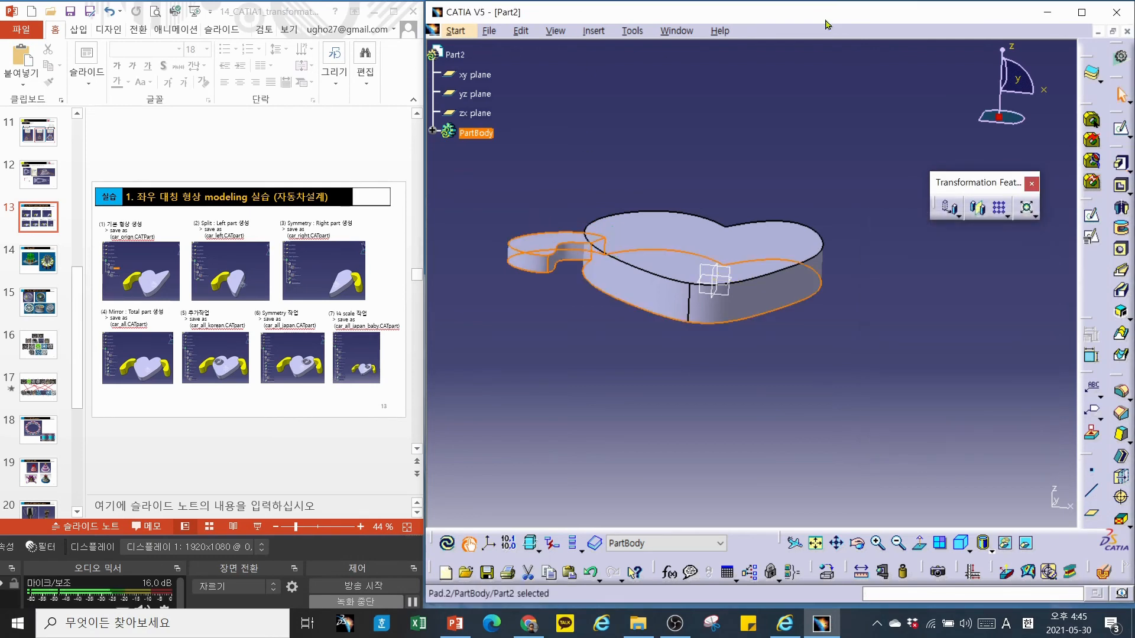
Display the graphic properties controls and colour the side-mirror pad yellow.
right_click(1090, 46)
click(1081, 45)
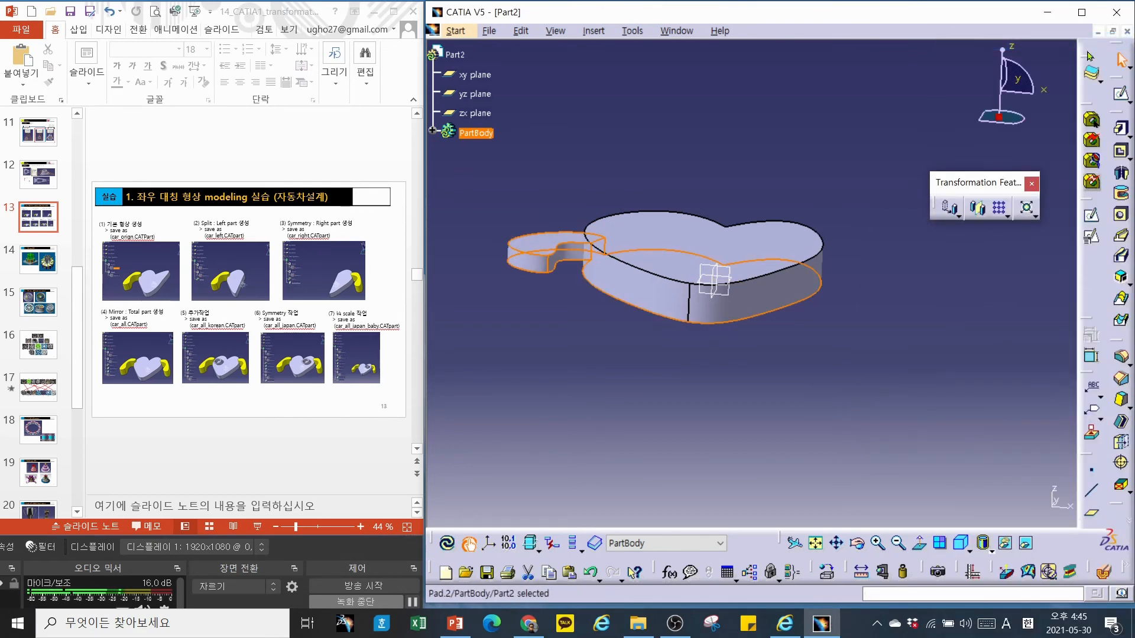
right_click(1090, 47)
click(1002, 61)
click(479, 52)
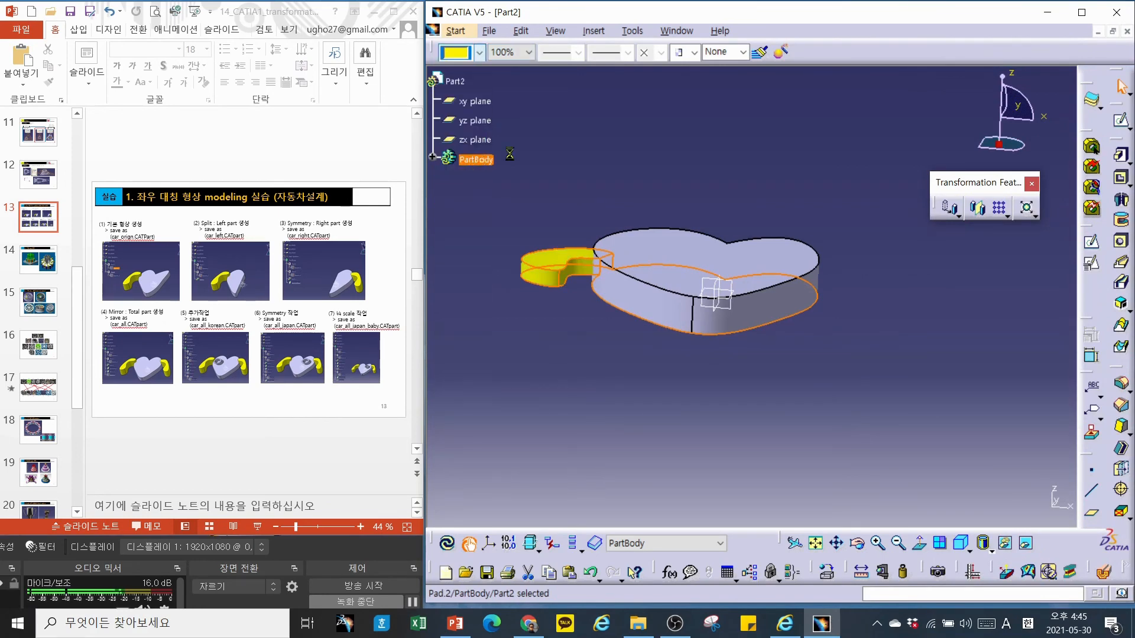
click(462, 209)
middle_drag(648, 144, 675, 201)
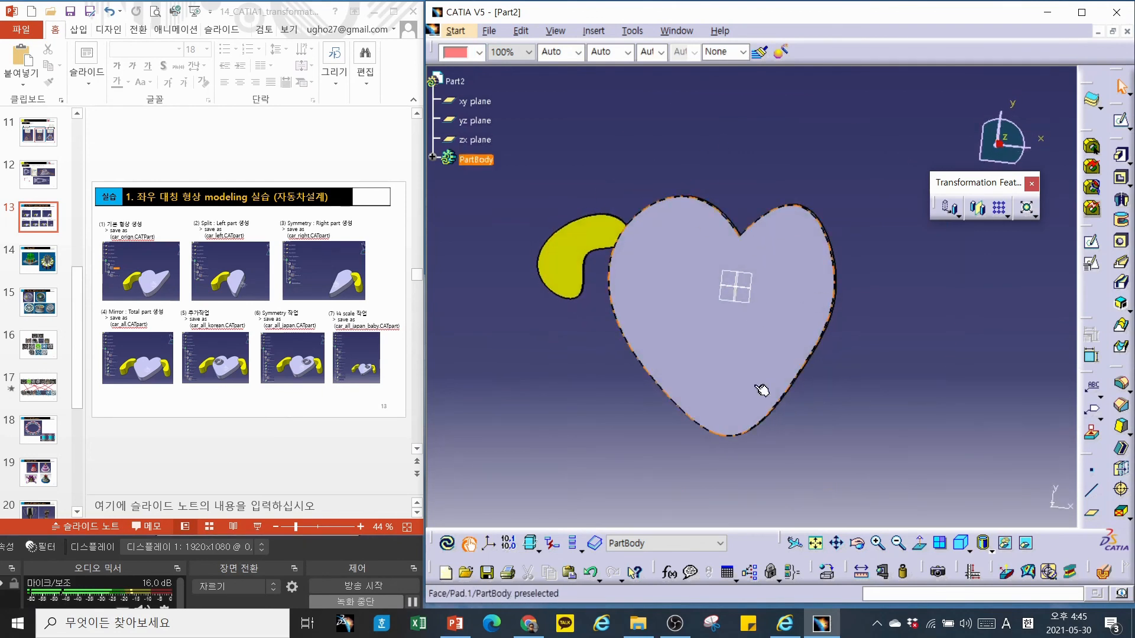
middle_drag(796, 466, 843, 317)
middle_drag(771, 420, 825, 392)
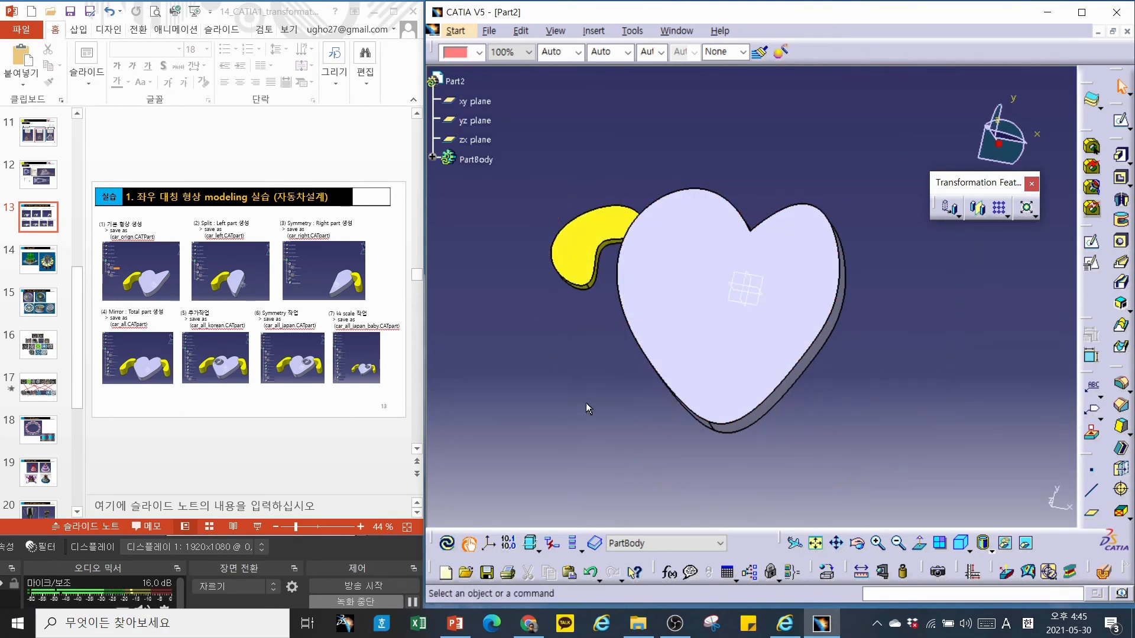
Save the part under the name car_origin.CATPart in the CATIA1 (21학년도) folder.
click(490, 31)
click(526, 145)
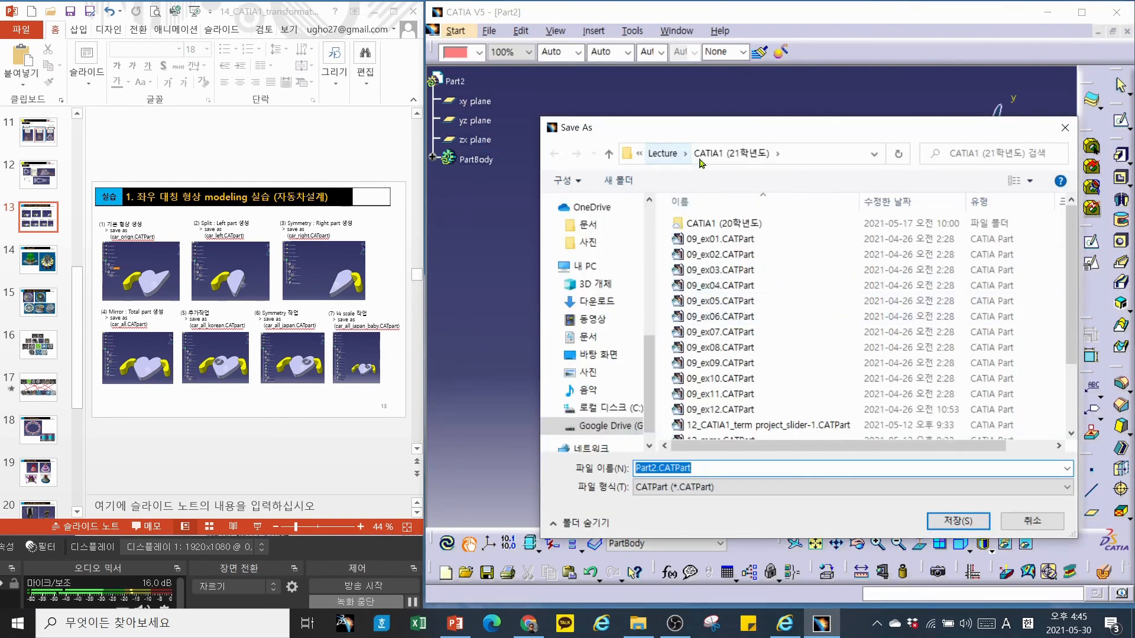
click(821, 155)
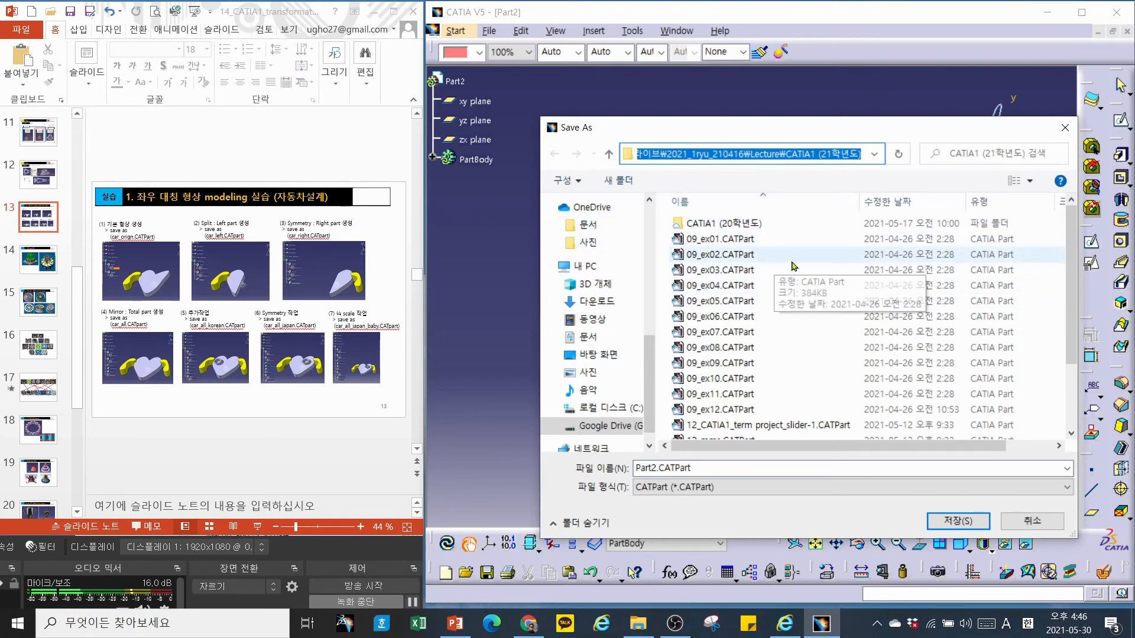
click(683, 470)
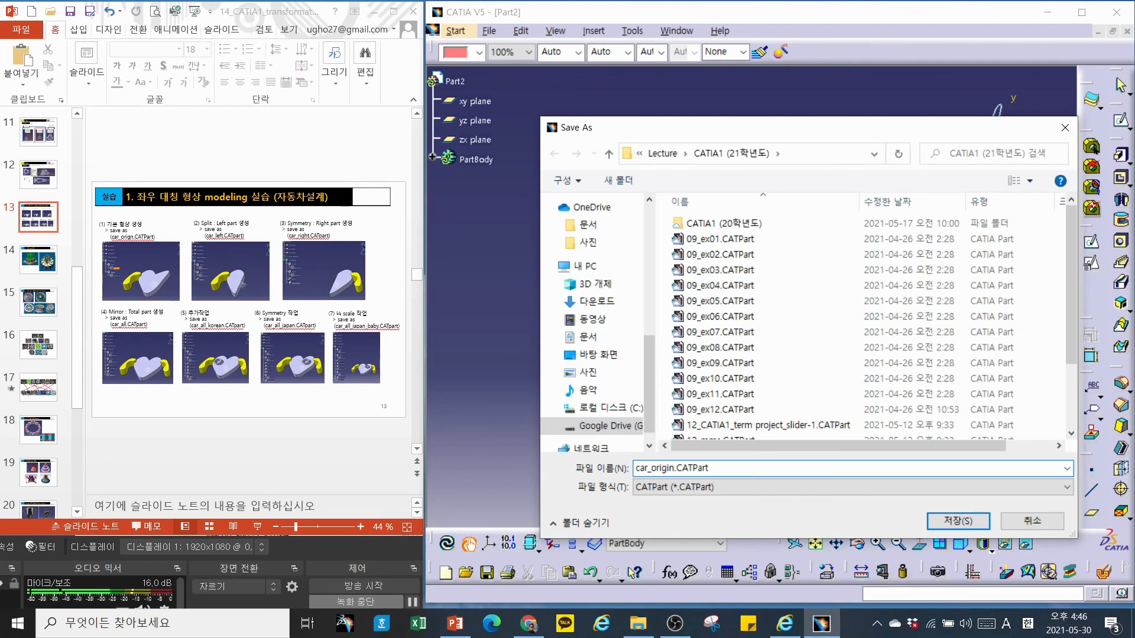
key(Return)
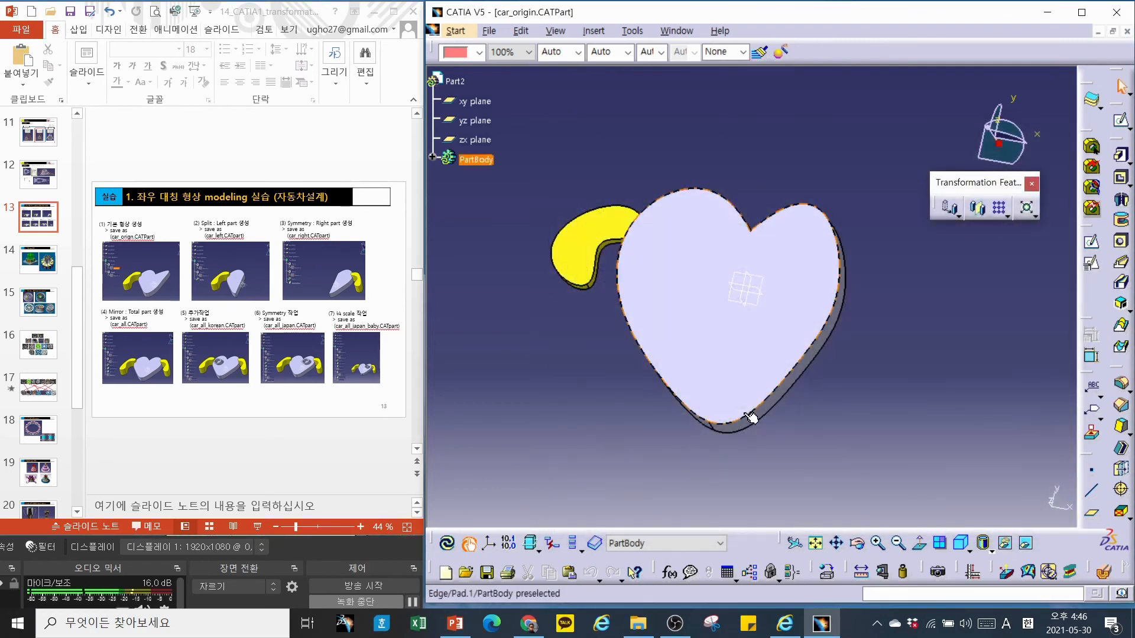
Split the heart body with the yz plane, keeping the half that carries the yellow side mirror.
click(754, 287)
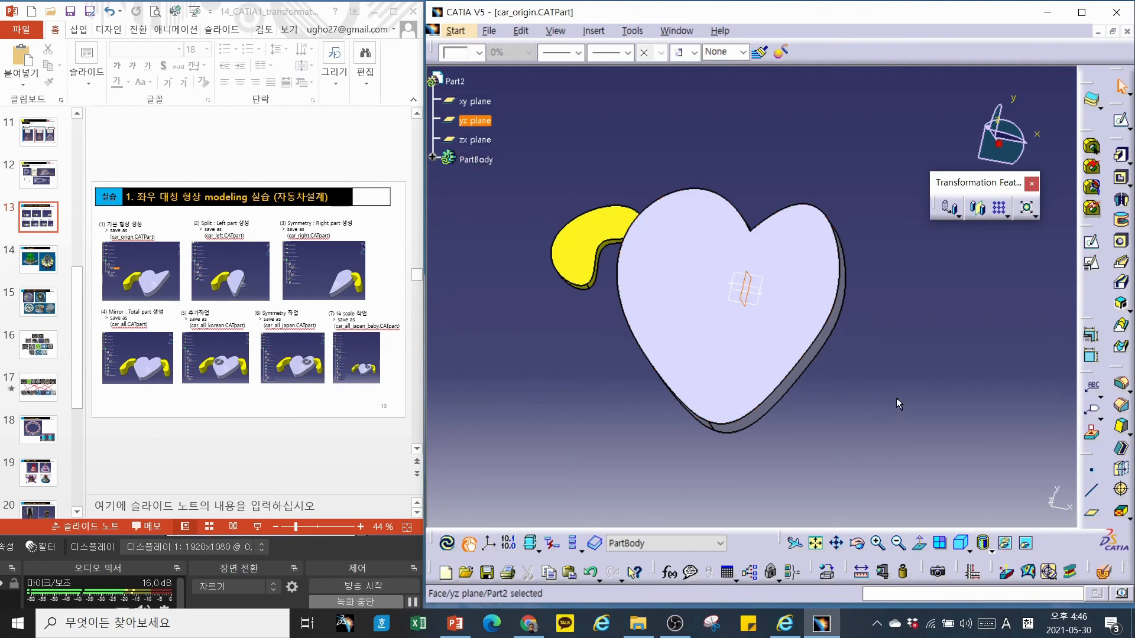
click(1081, 12)
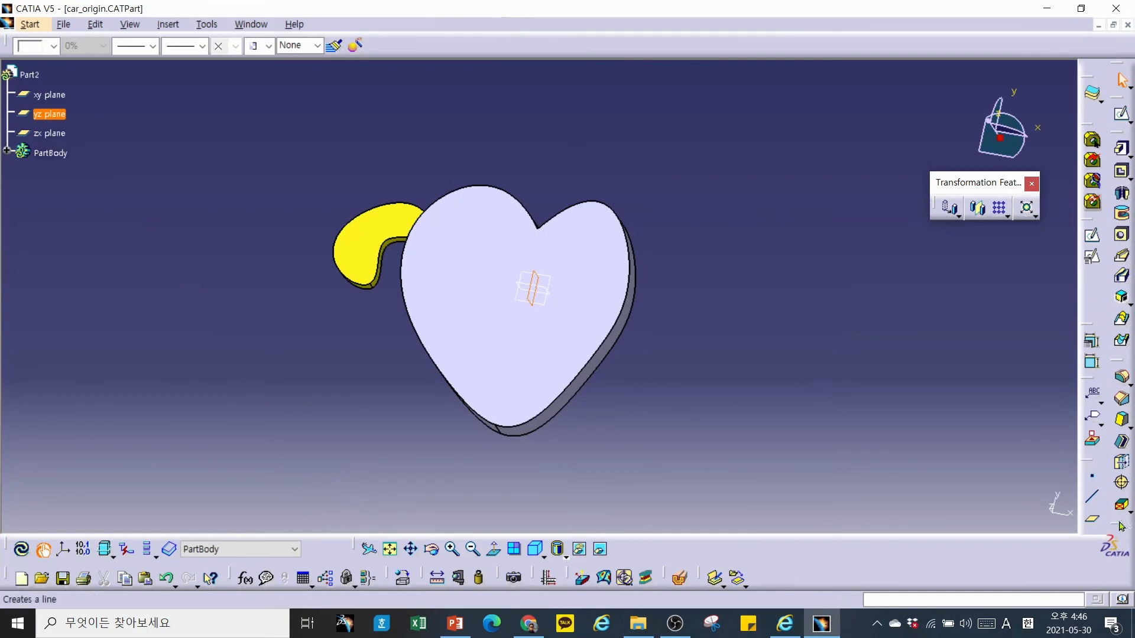
drag(1035, 267, 1037, 270)
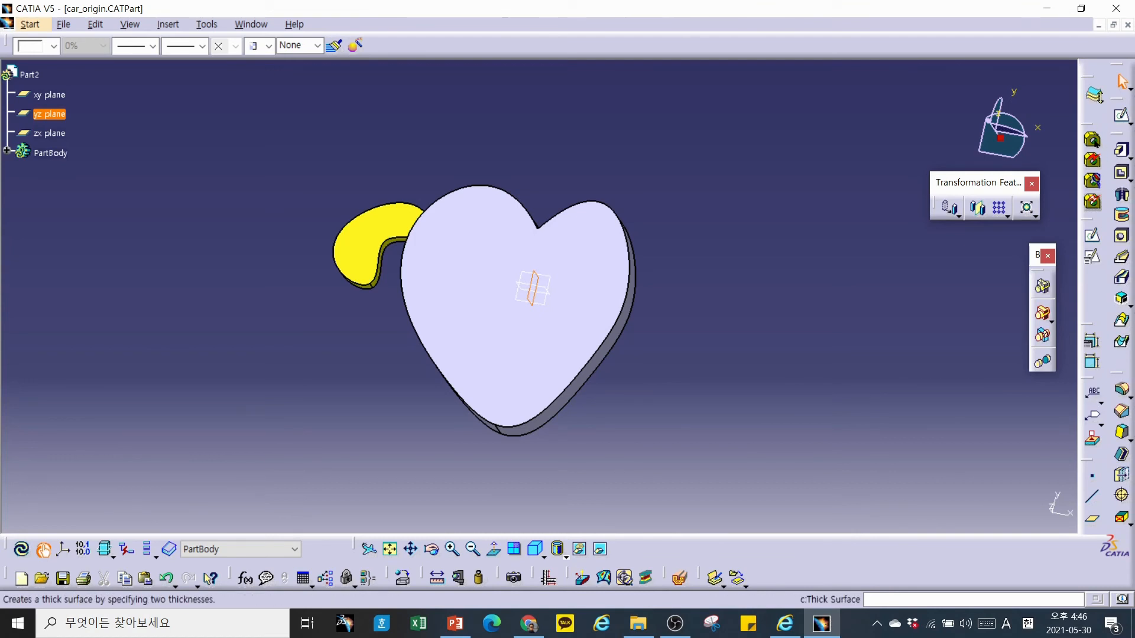
click(826, 257)
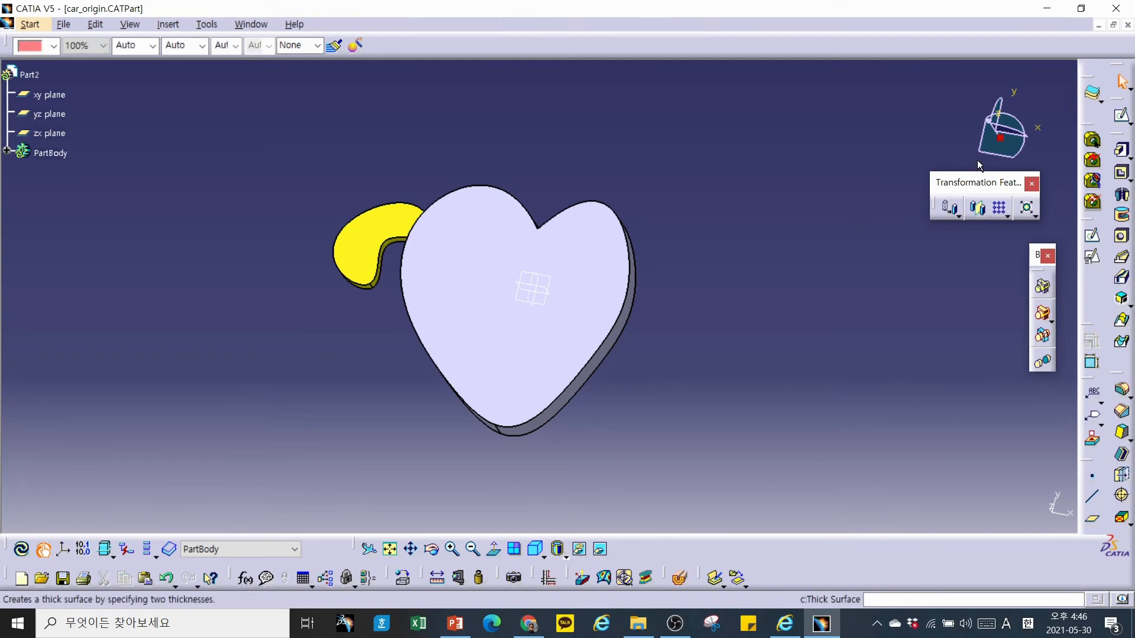
click(1093, 95)
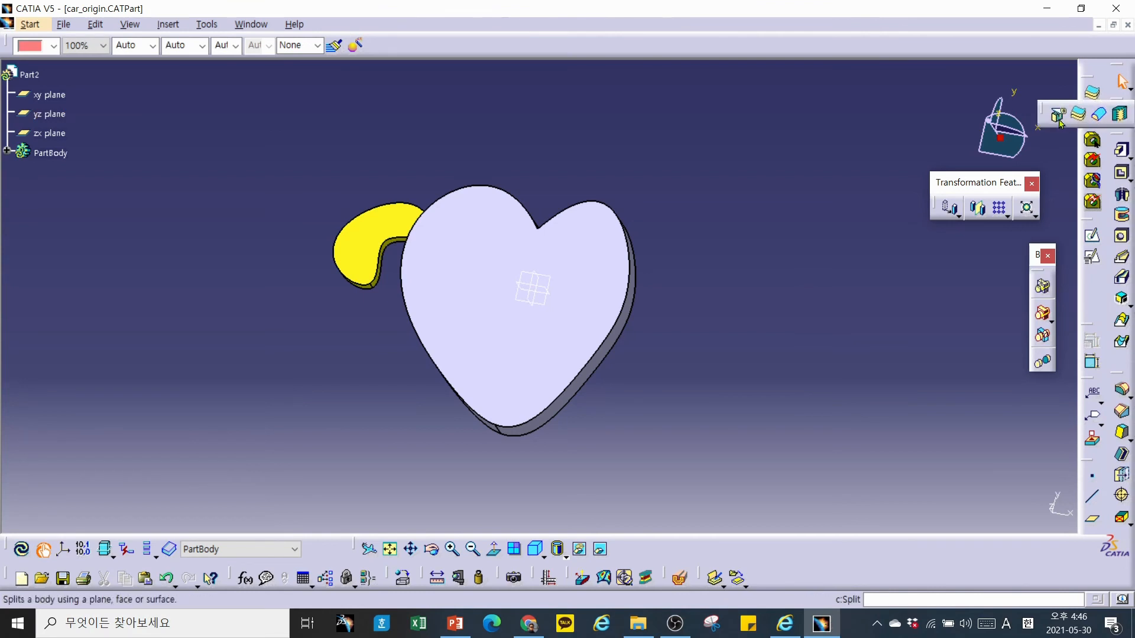
click(1056, 115)
middle_drag(694, 401, 668, 414)
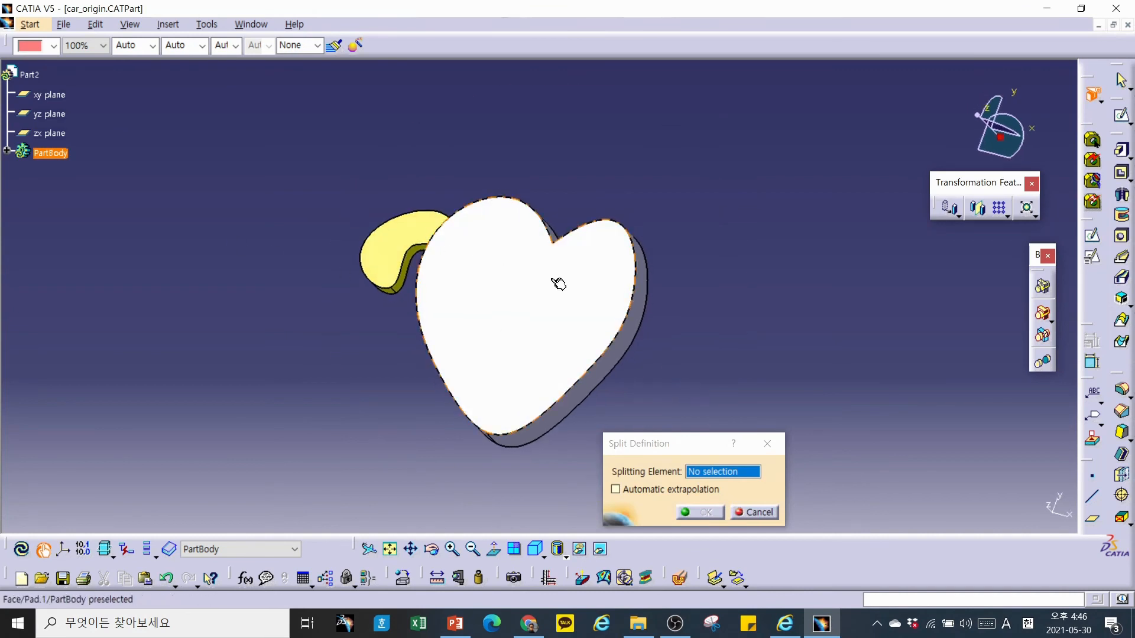
mouse_move(502, 378)
middle_down()
mouse_move(358, 375)
mouse_move(535, 365)
middle_up()
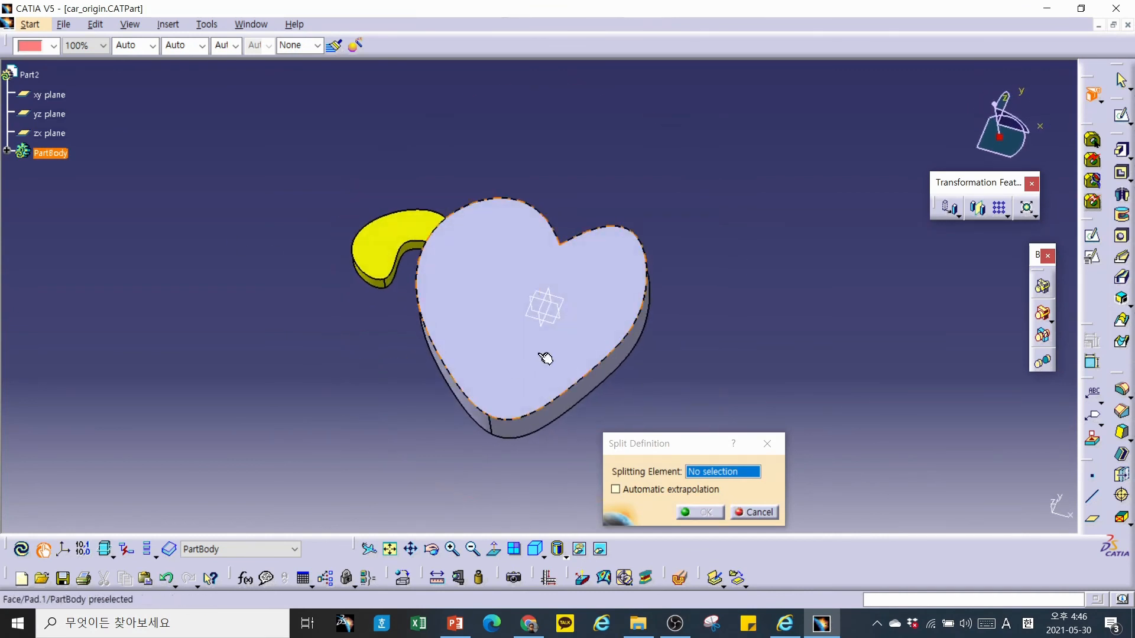
click(550, 312)
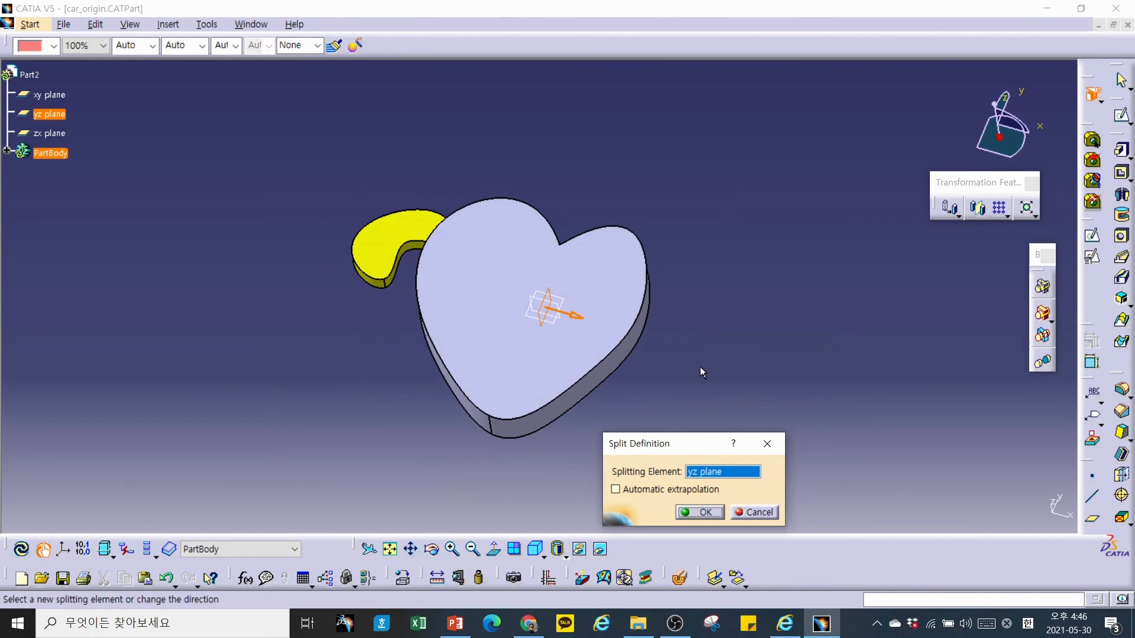
click(577, 315)
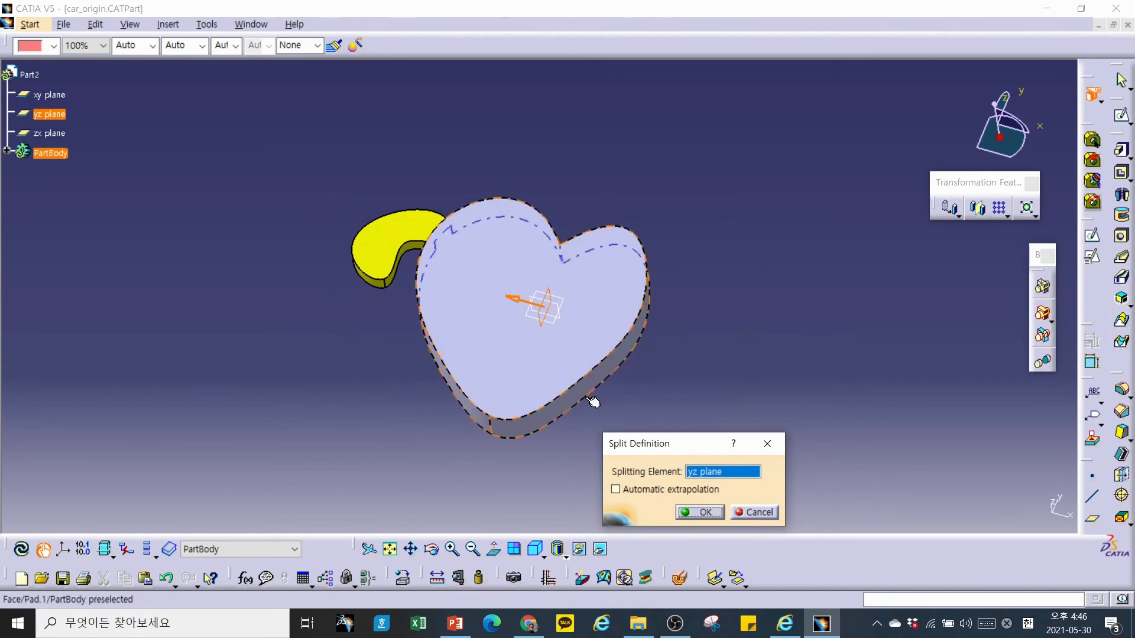
click(702, 512)
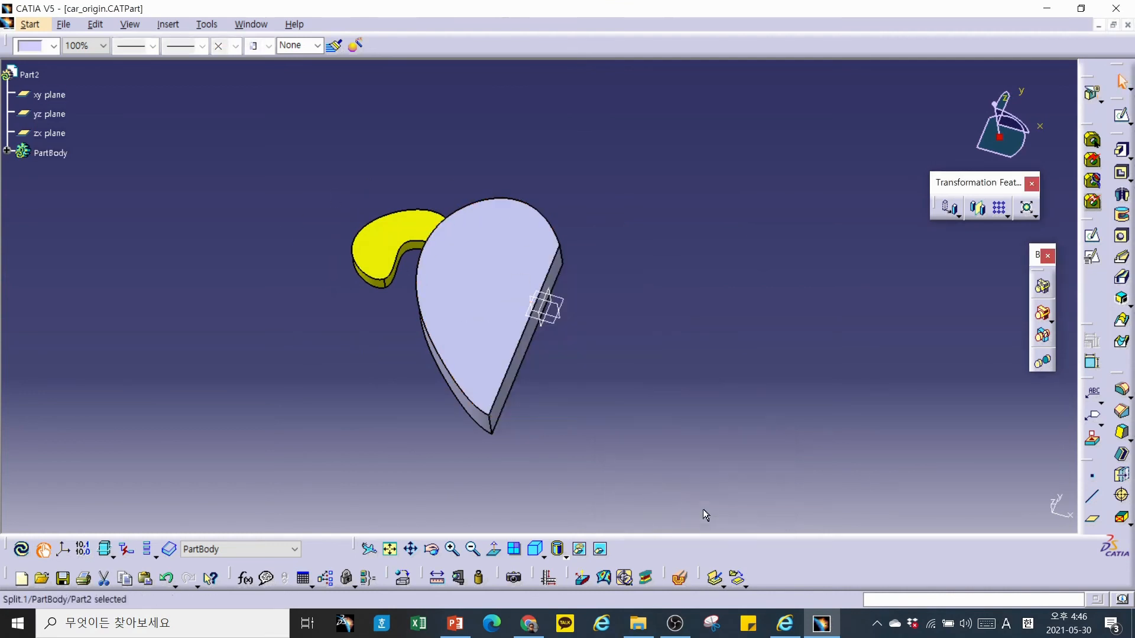
middle_drag(566, 441, 612, 455)
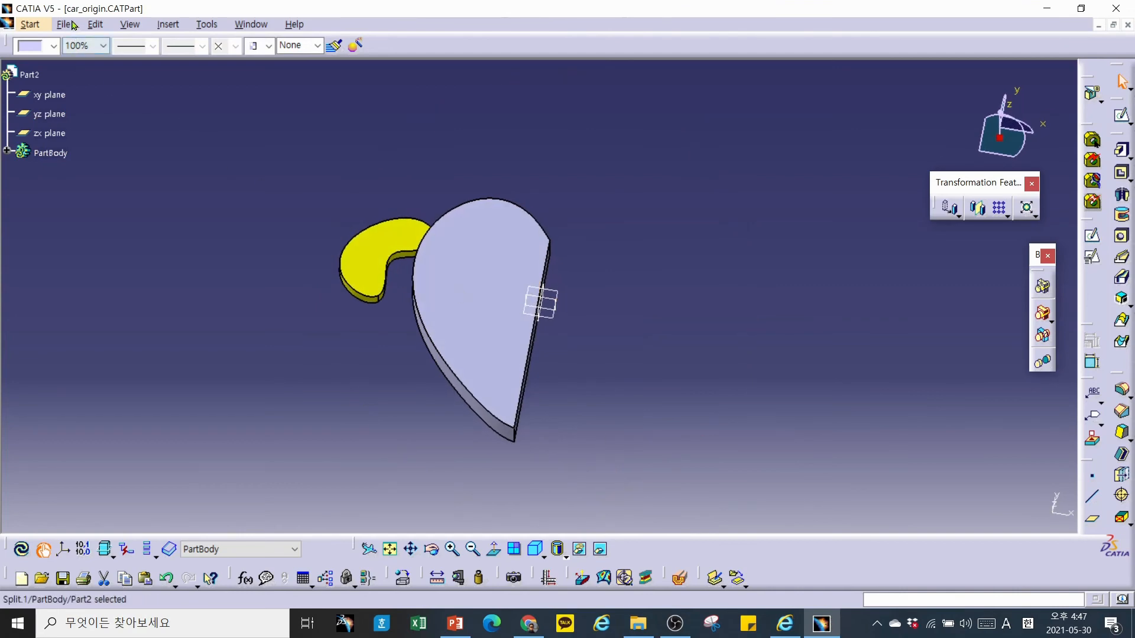
Save the split half as car_left.CATPart in the CATIA1 (21학년도) folder.
click(1080, 8)
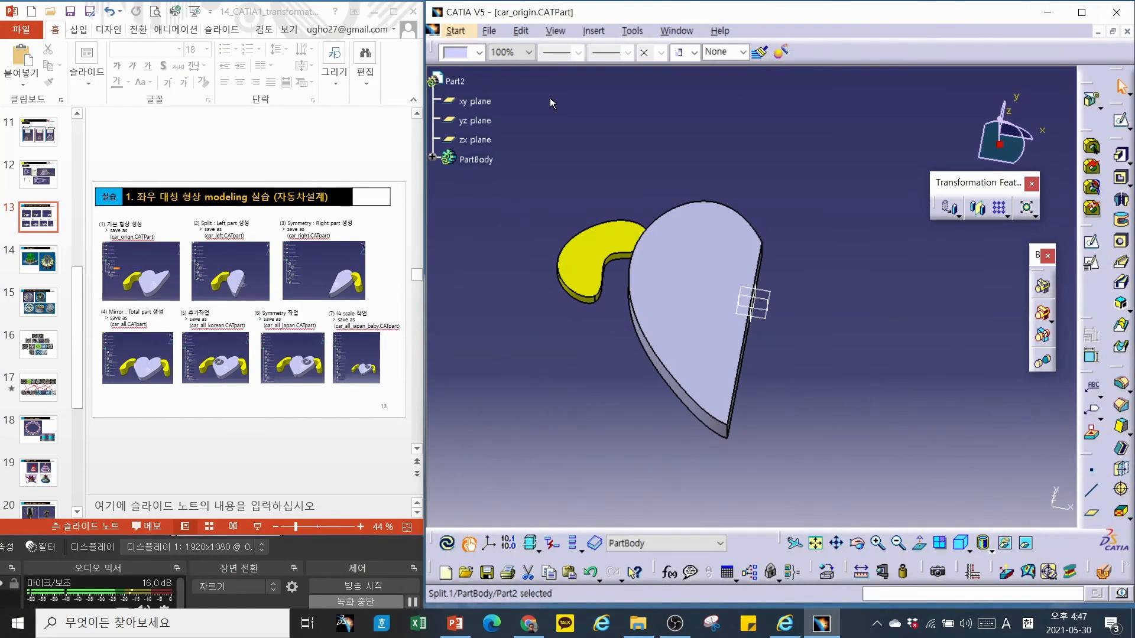
click(489, 32)
click(510, 144)
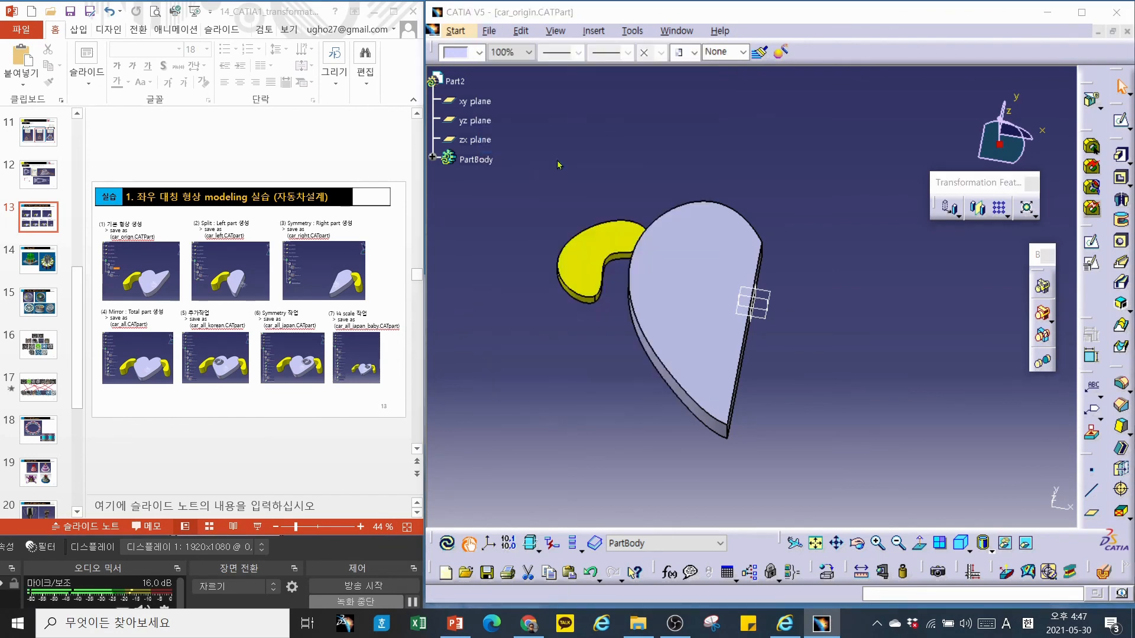
click(650, 471)
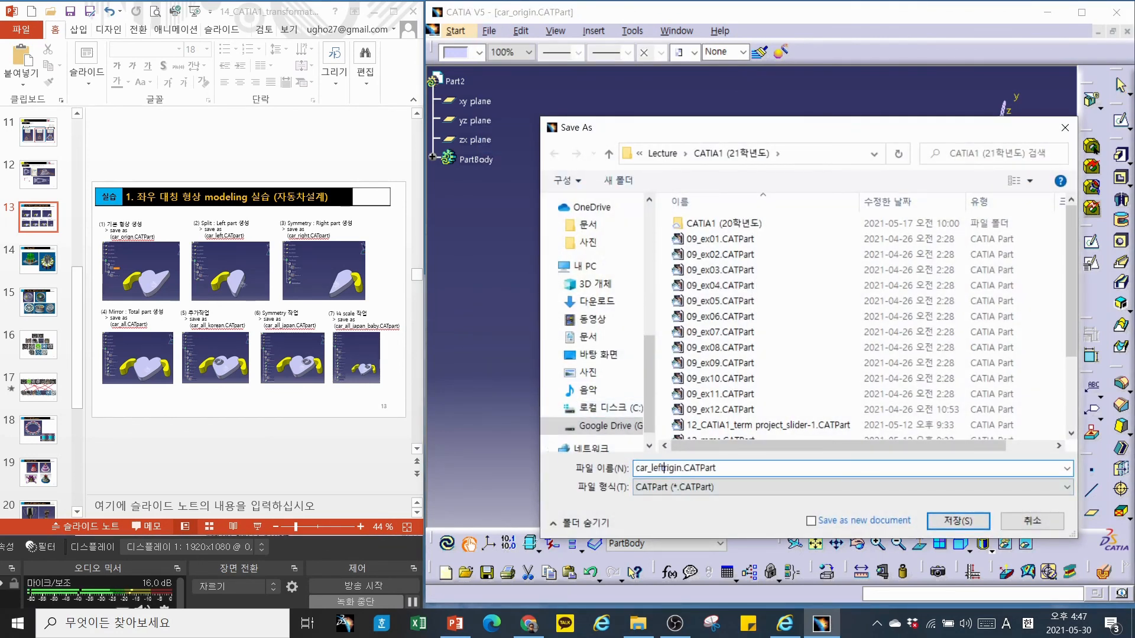
key(Return)
Apply a Symmetry to the half body about its flat split face, keeping the transformation specifications.
middle_drag(864, 337, 798, 337)
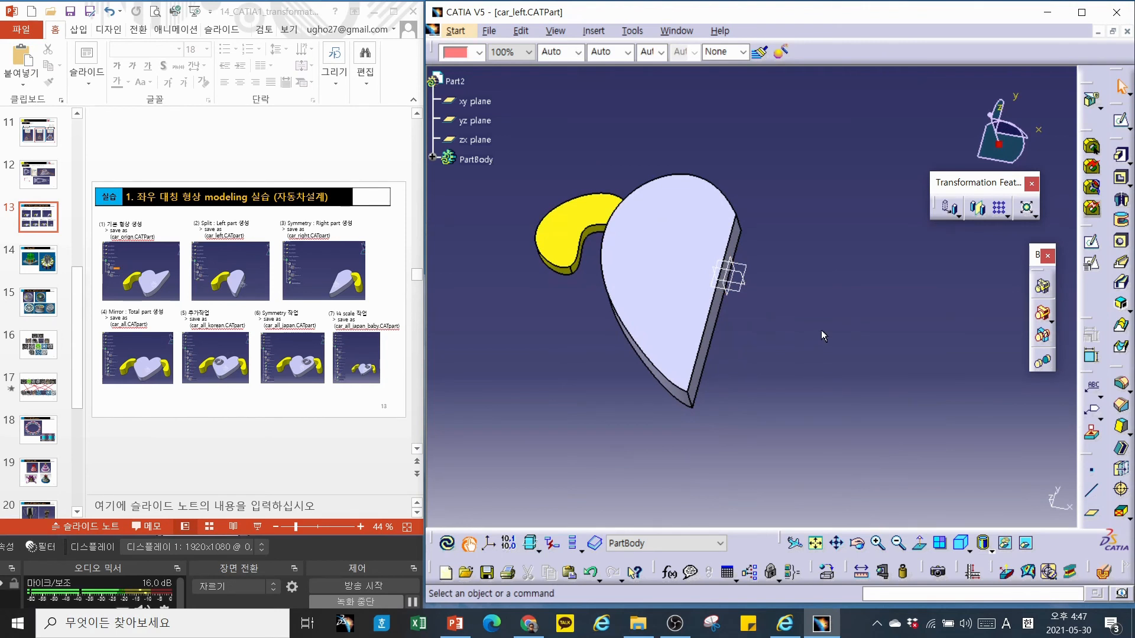
middle_drag(817, 362, 810, 375)
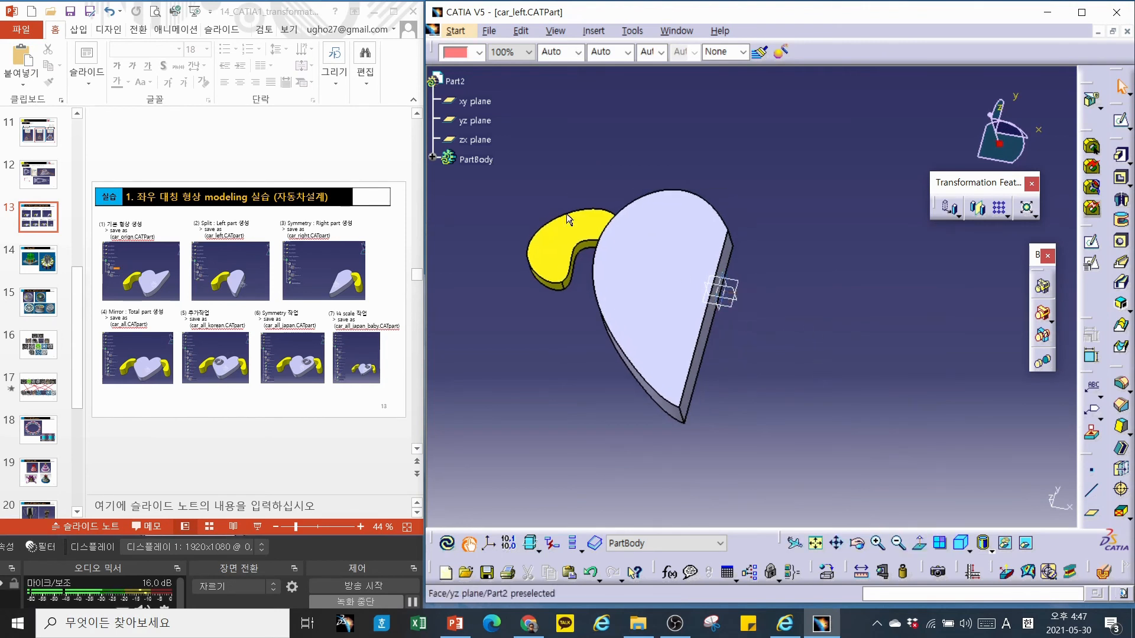
click(432, 157)
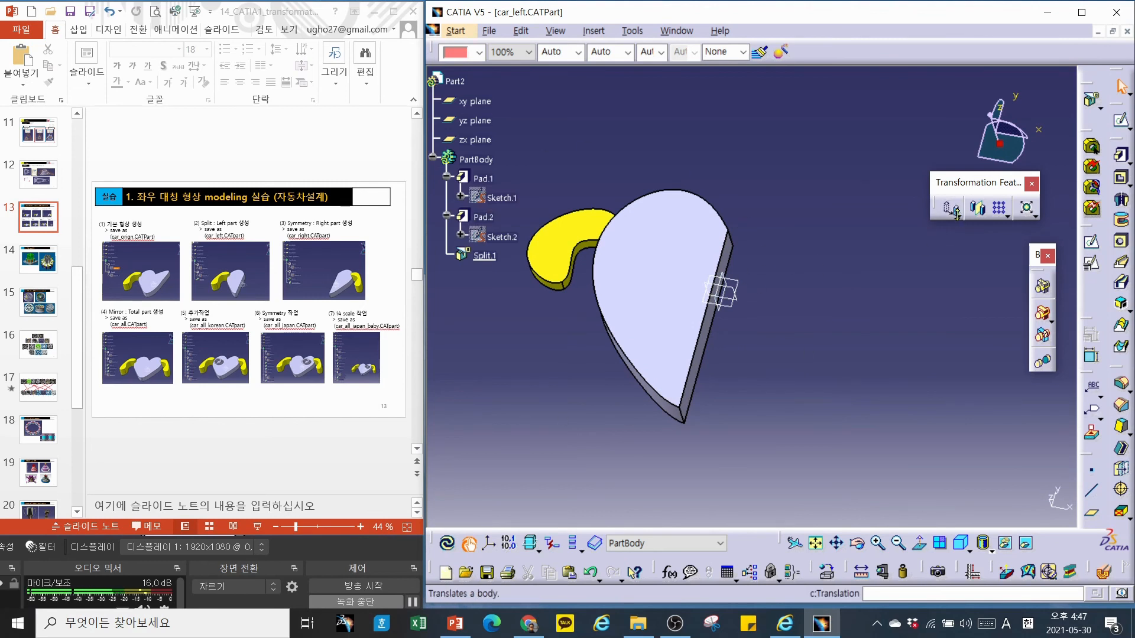
click(959, 217)
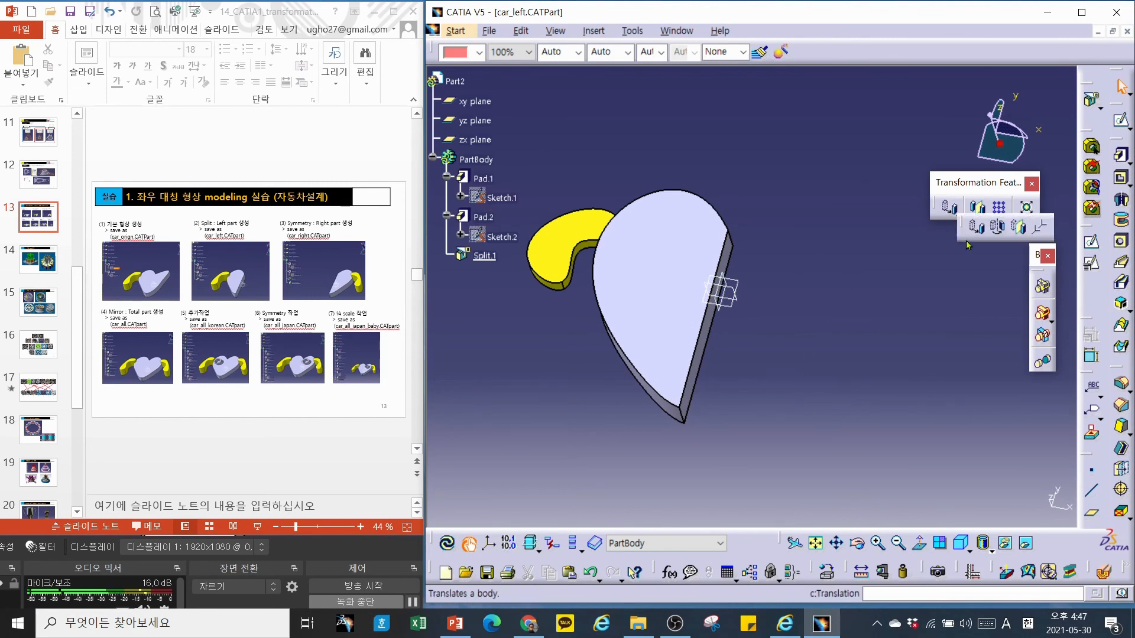
click(1018, 230)
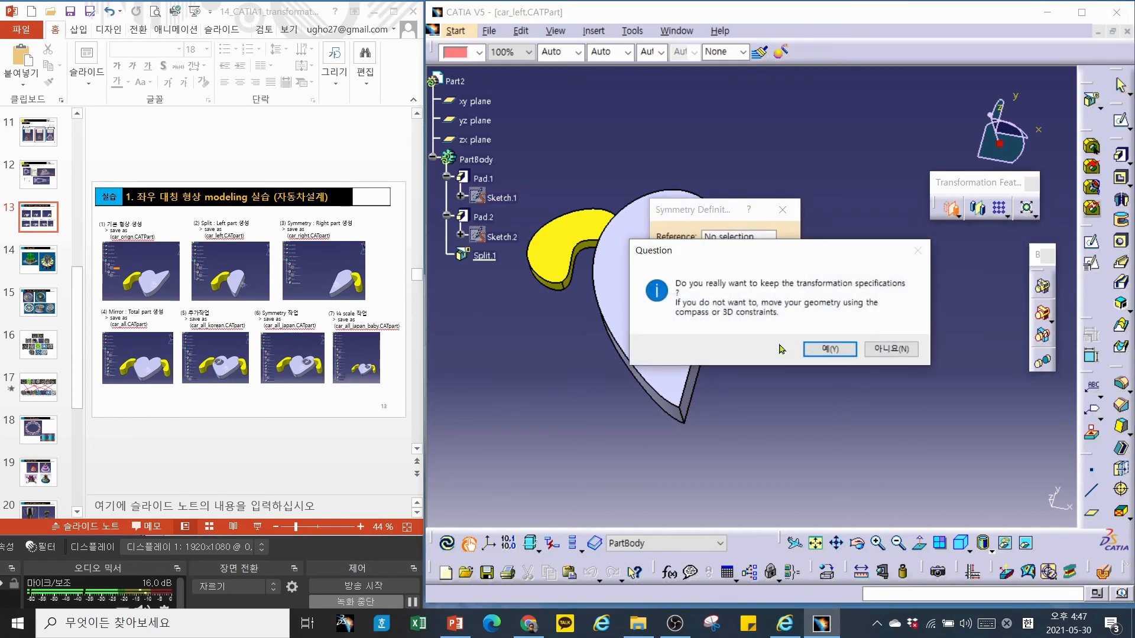
click(829, 349)
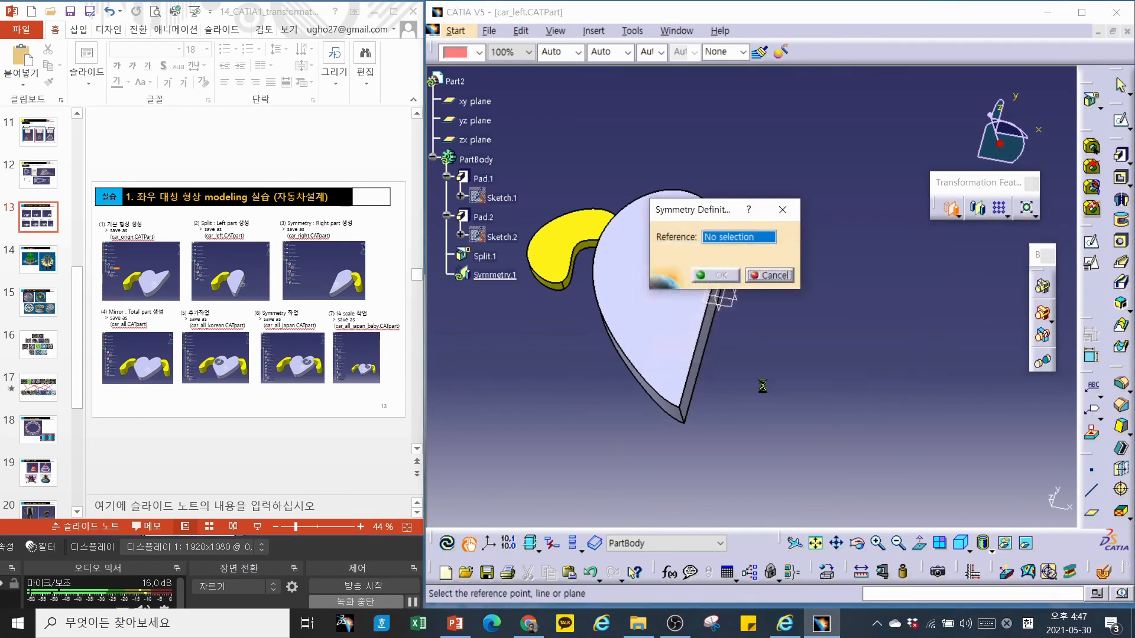
click(688, 338)
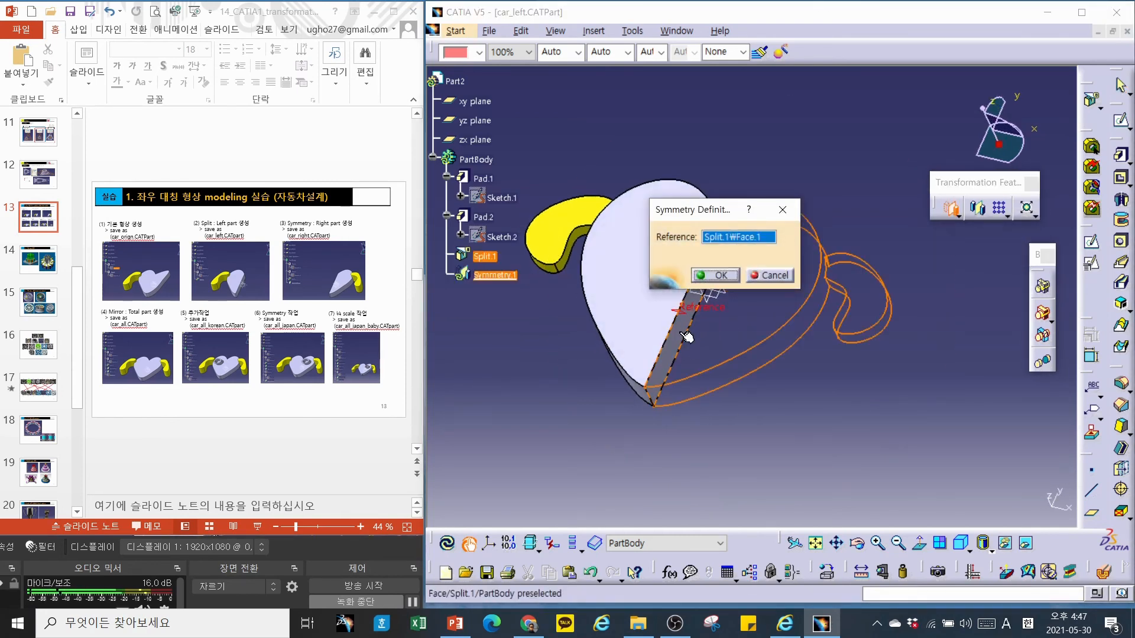
click(718, 275)
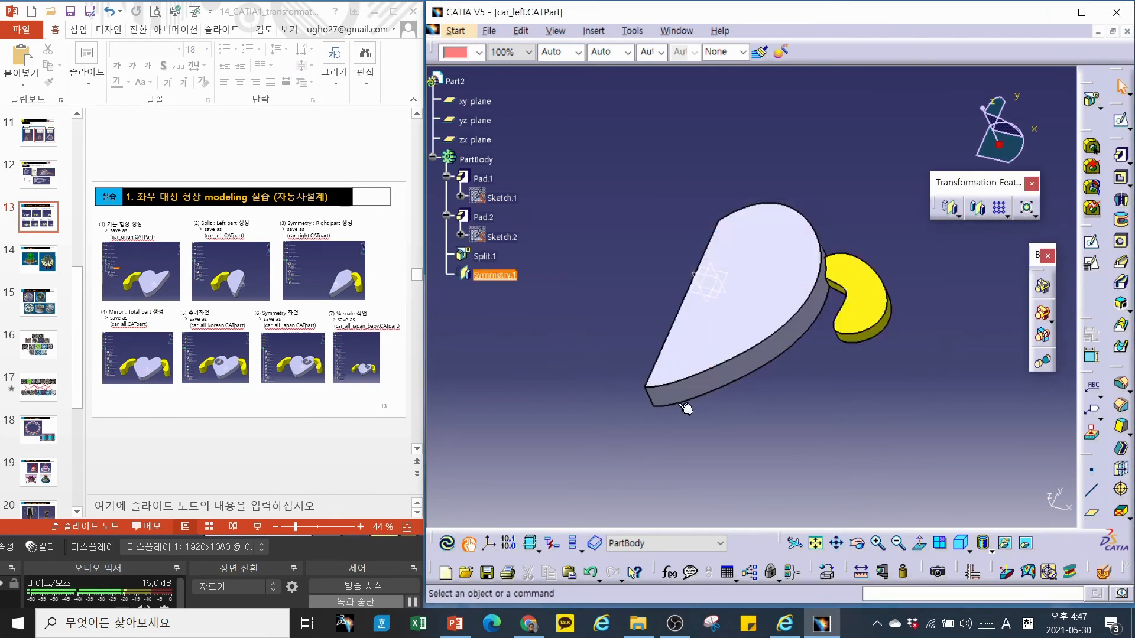
Save the flipped half as car_fight.CATPart in the CATIA1 (21학년도) folder.
click(489, 31)
click(506, 145)
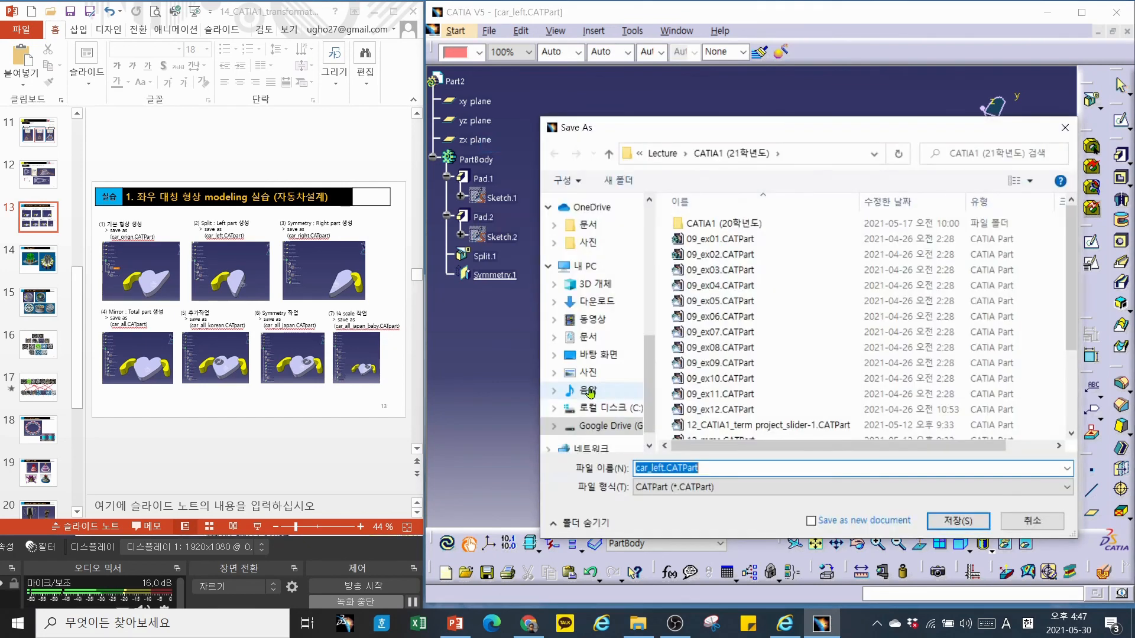
click(651, 467)
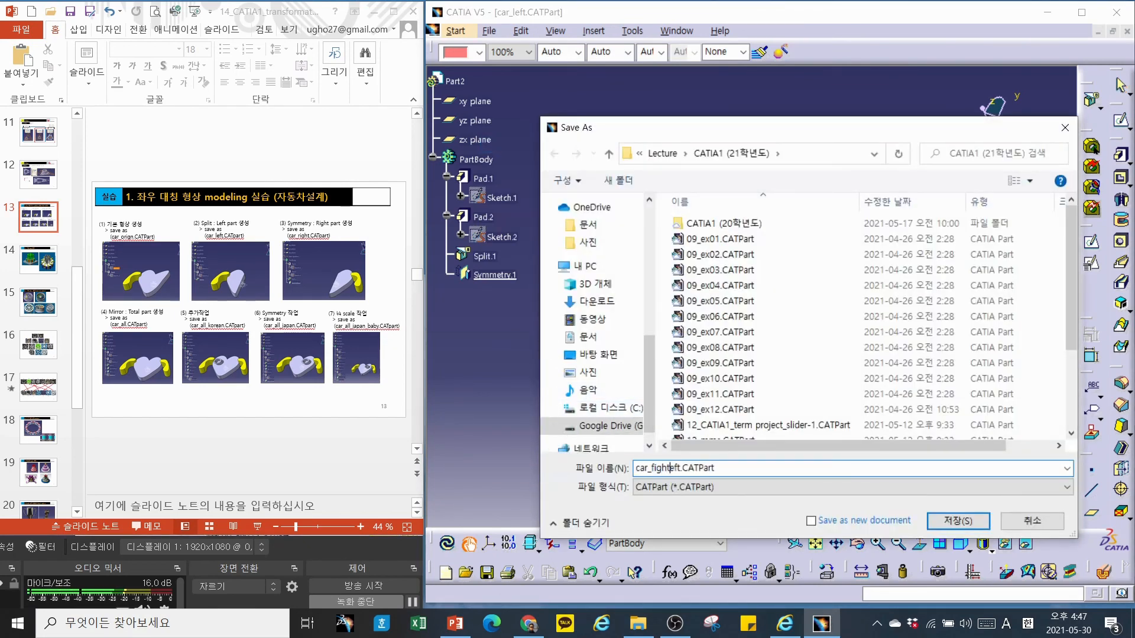
key(Return)
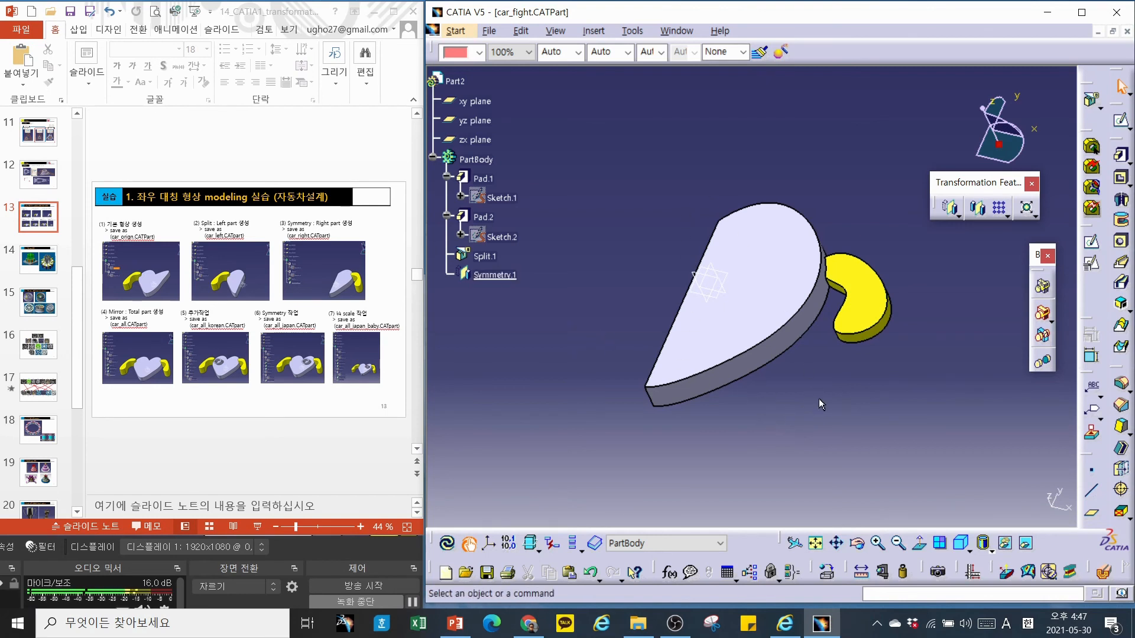
Mirror the current solid about its flat split face to form the complete heart with two side mirrors.
middle_drag(824, 385, 878, 371)
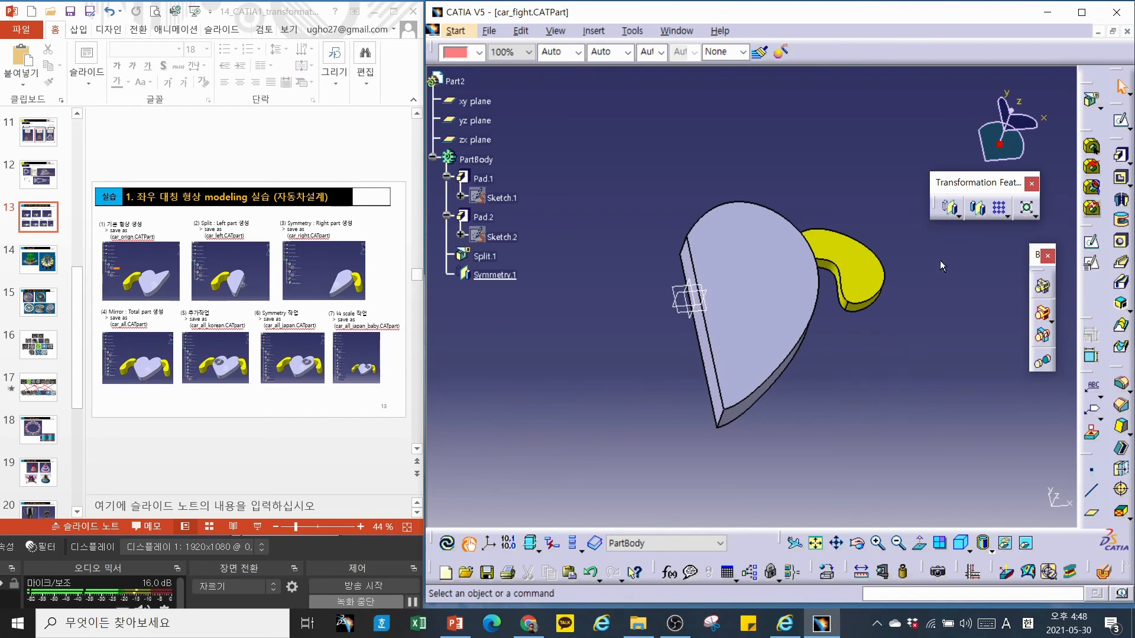
click(979, 207)
middle_drag(633, 428, 684, 424)
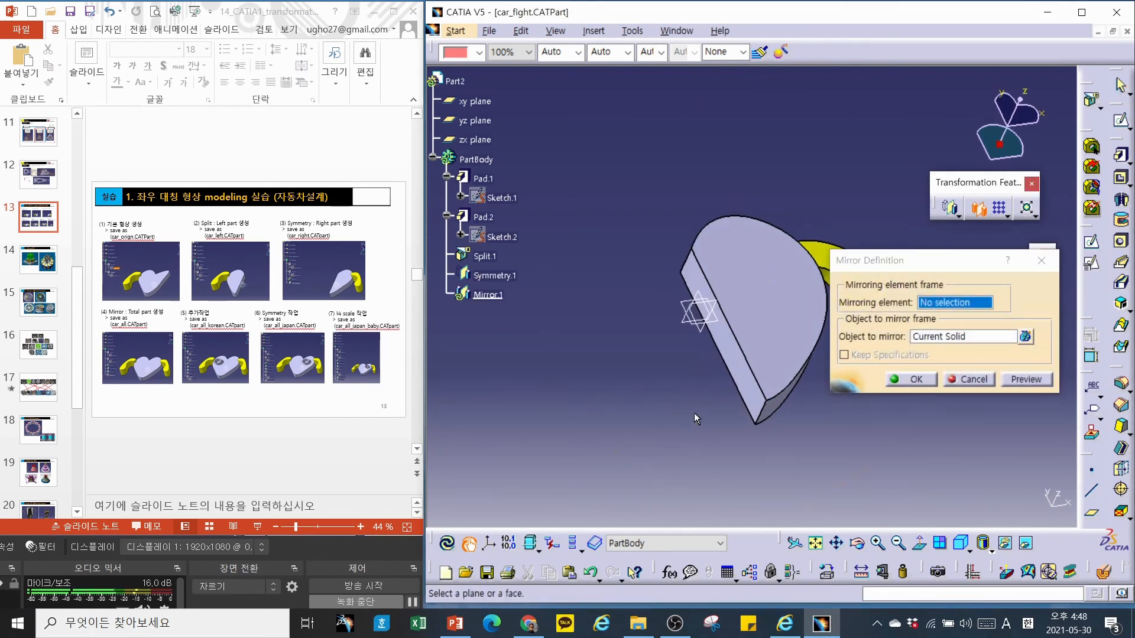
click(738, 378)
click(913, 379)
middle_drag(854, 409, 790, 444)
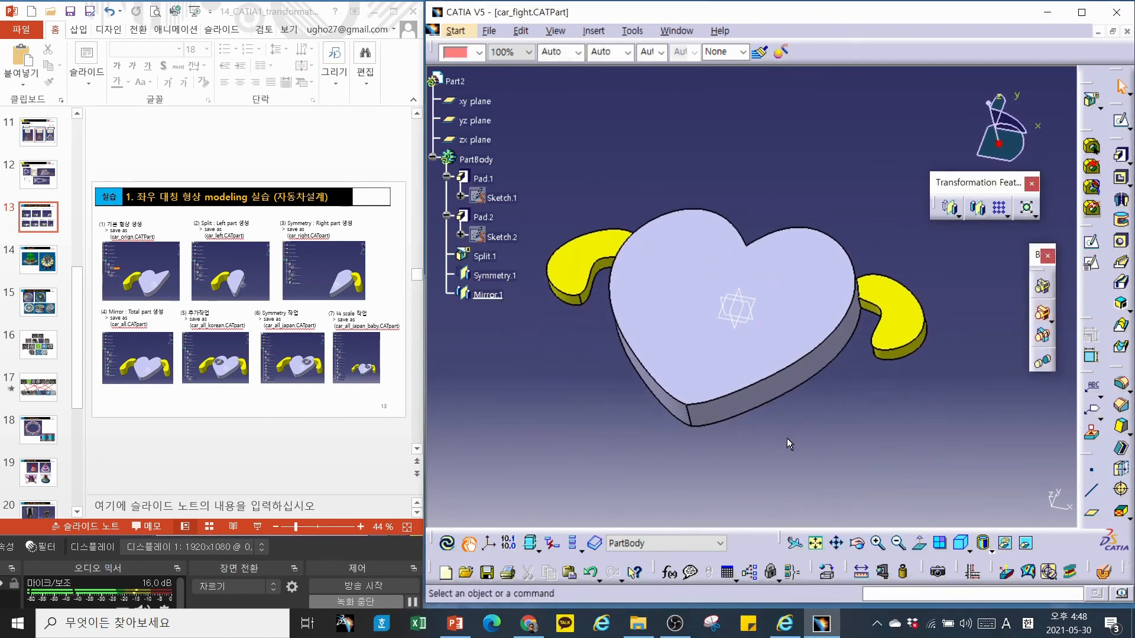
Save the complete mirrored part as car_all.CATPart in the CATIA1 (21학년도) folder.
click(493, 31)
click(519, 141)
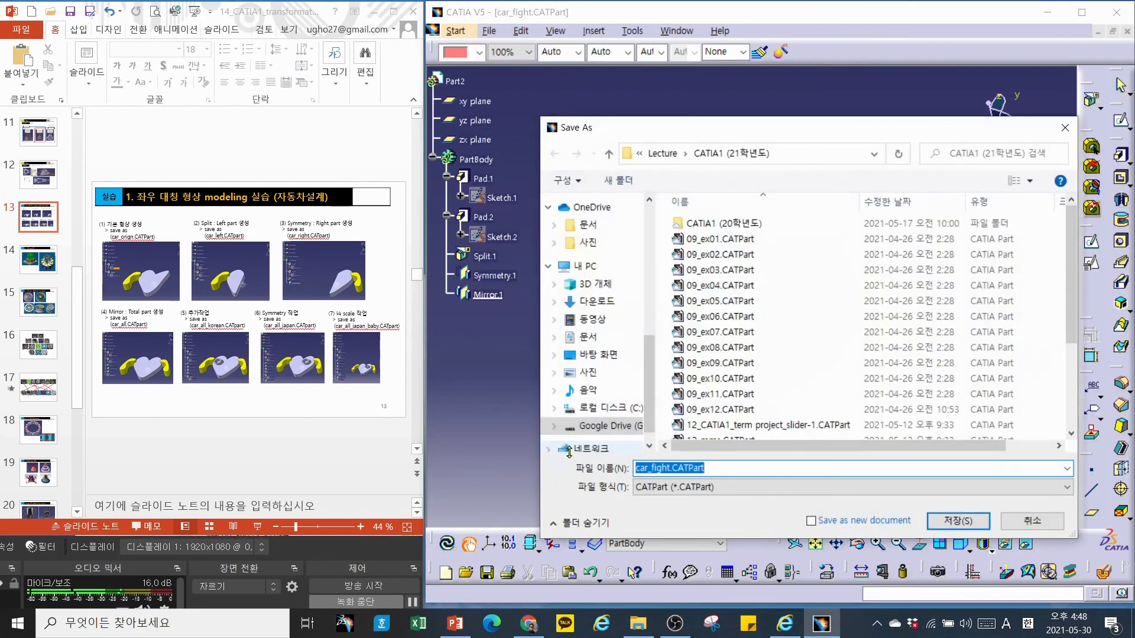
click(659, 469)
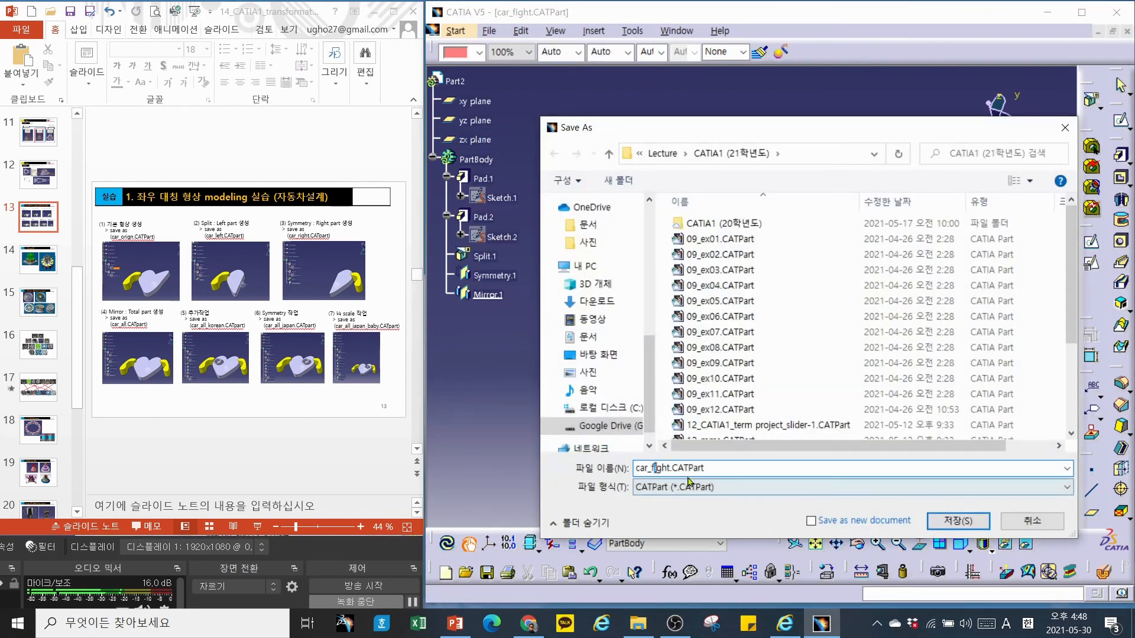
key(Delete)
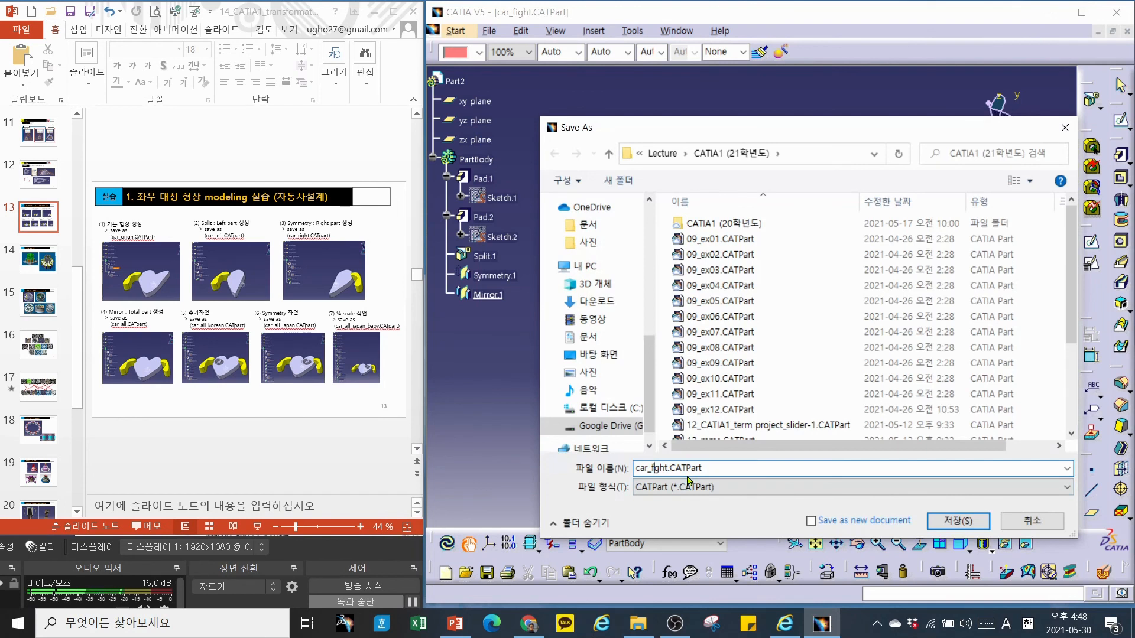
text(all)
key(Delete)
key(Delete)
key(Delete)
key(BackSpace)
key(Return)
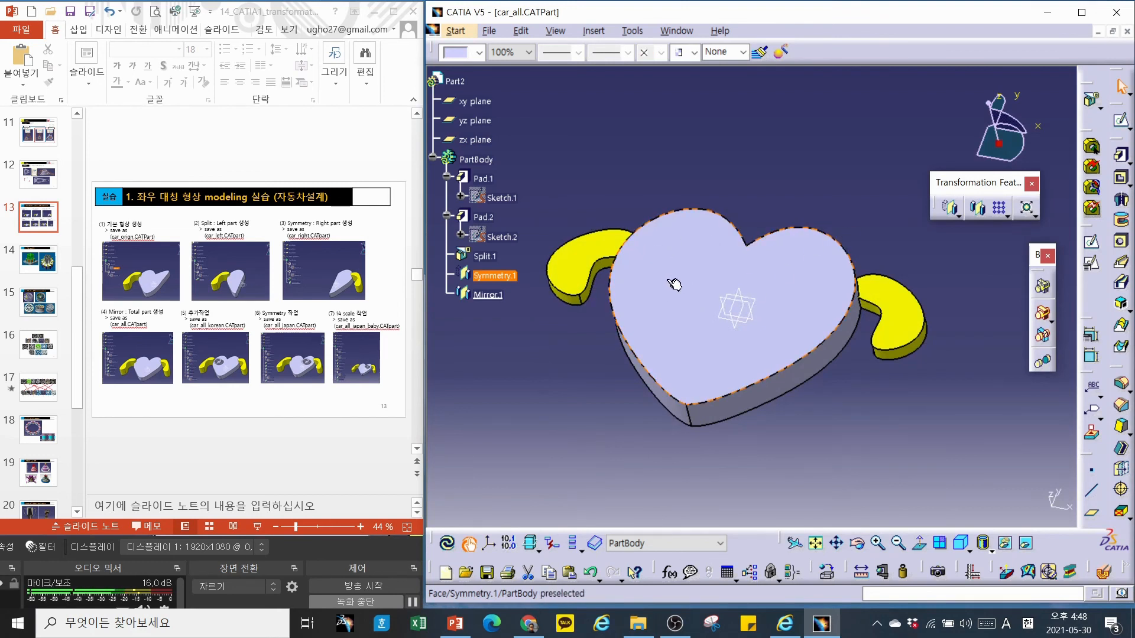
Start a sketch on the heart's top face and draw a circle within its left lobe.
click(690, 288)
click(1121, 121)
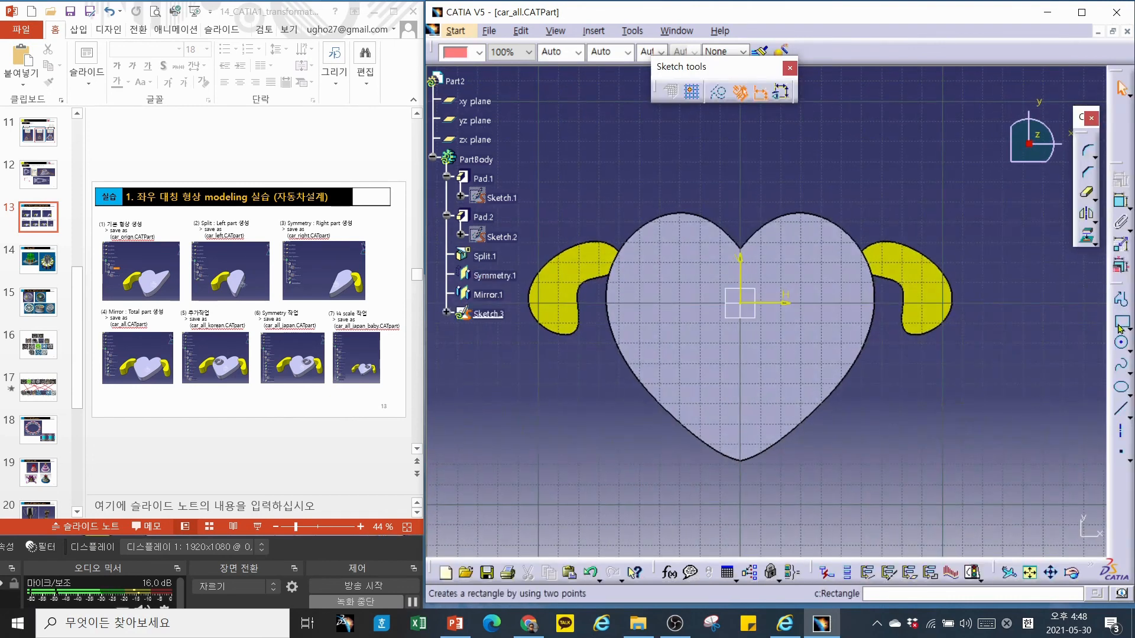
click(1121, 344)
click(665, 289)
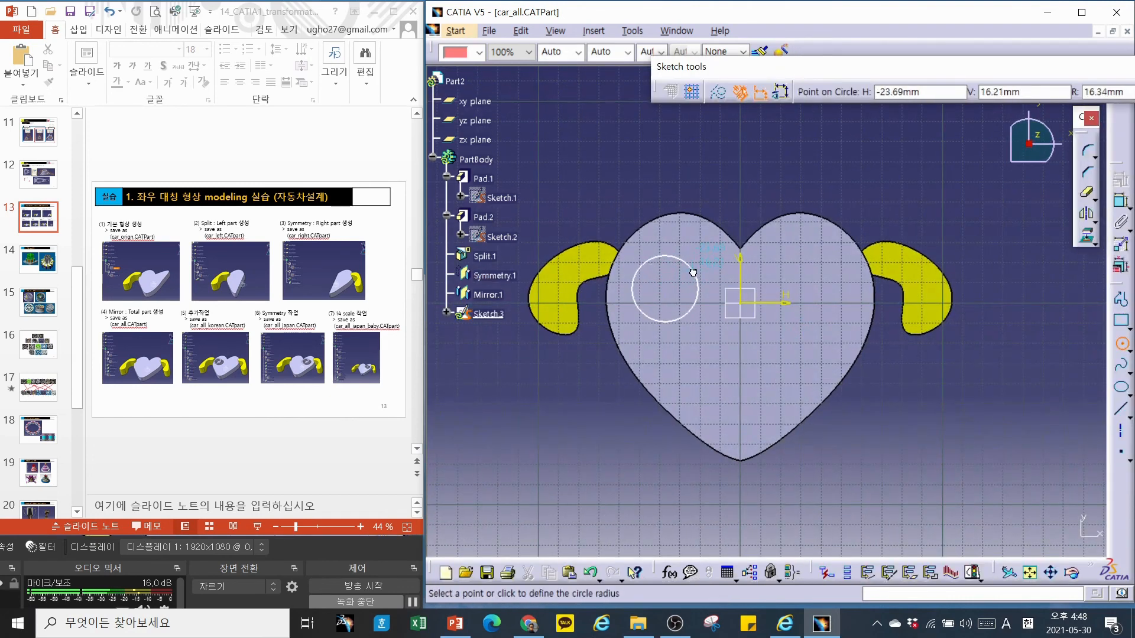
click(691, 273)
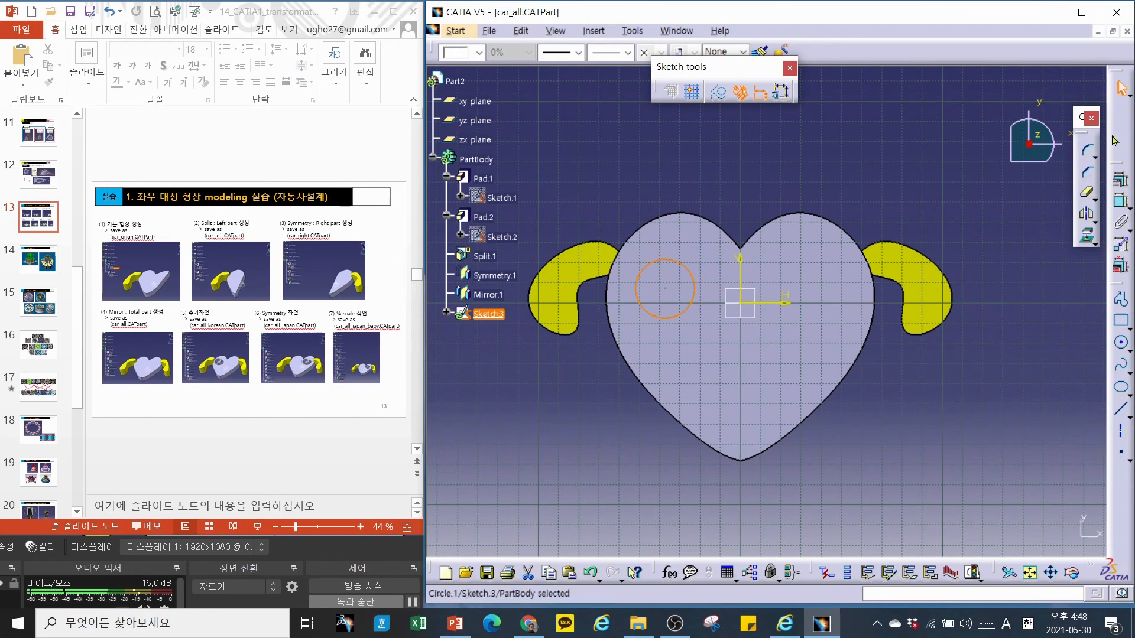
Restore the toolbars to their default positions in the customization settings.
click(632, 31)
click(671, 157)
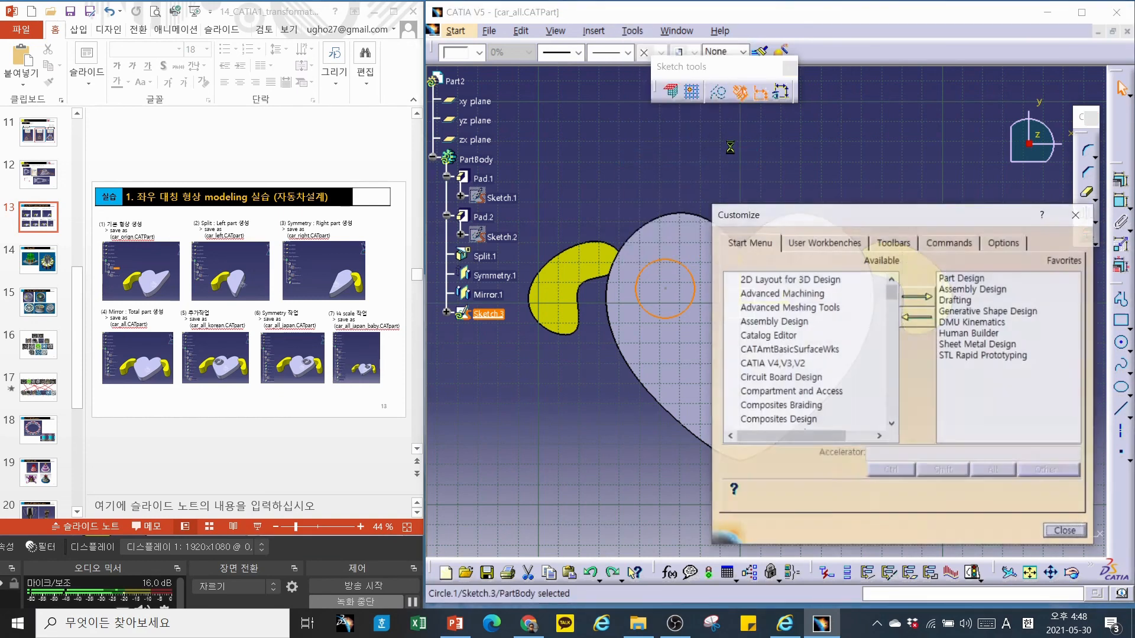
click(886, 246)
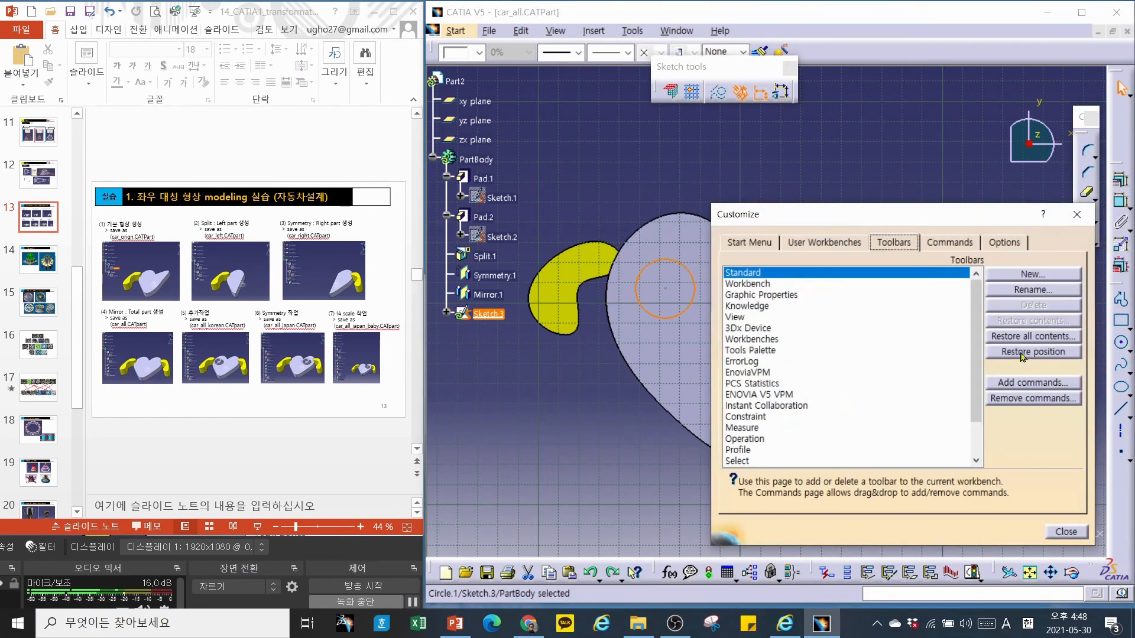
click(1023, 352)
click(782, 342)
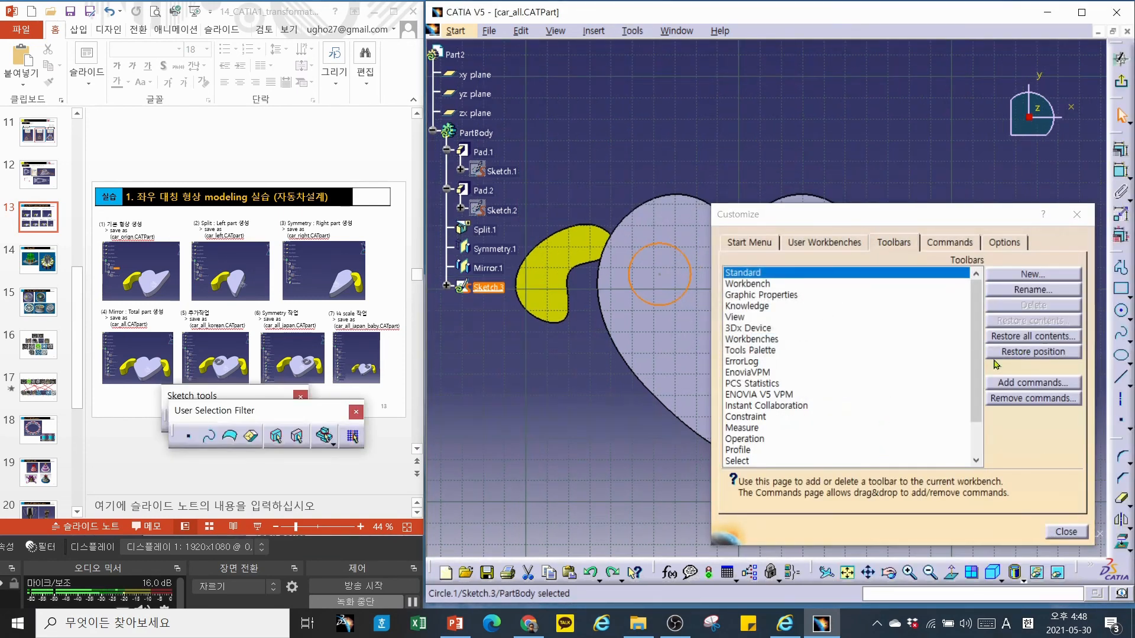
click(1052, 530)
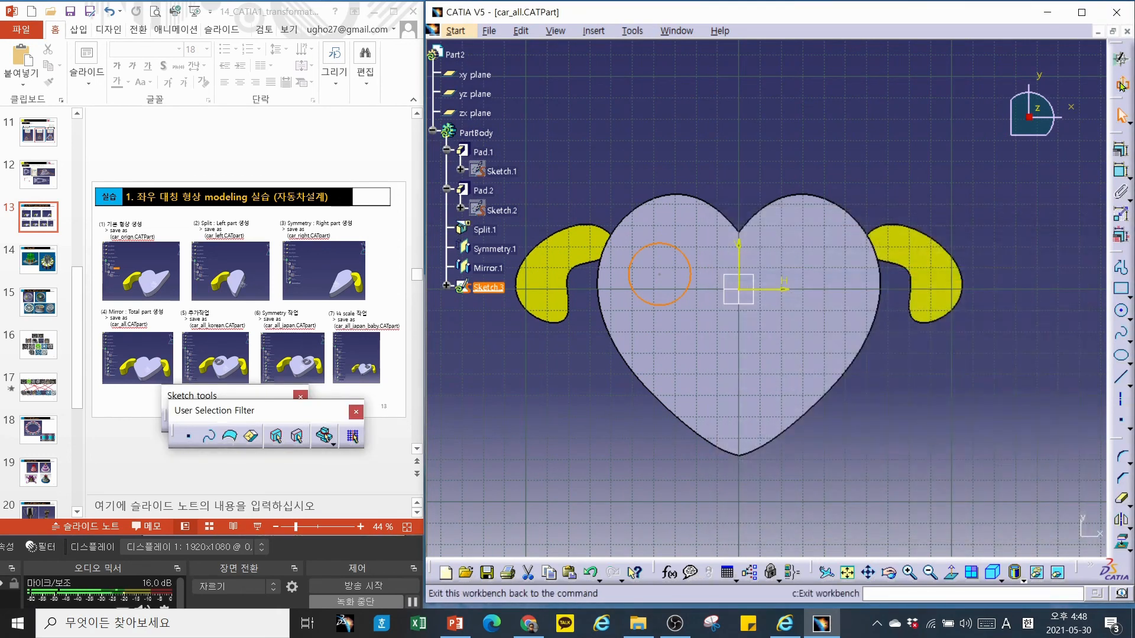
Exit the sketch and pad the circle as a thick ring 6 mm high with a first thickness of 2 mm.
click(1121, 86)
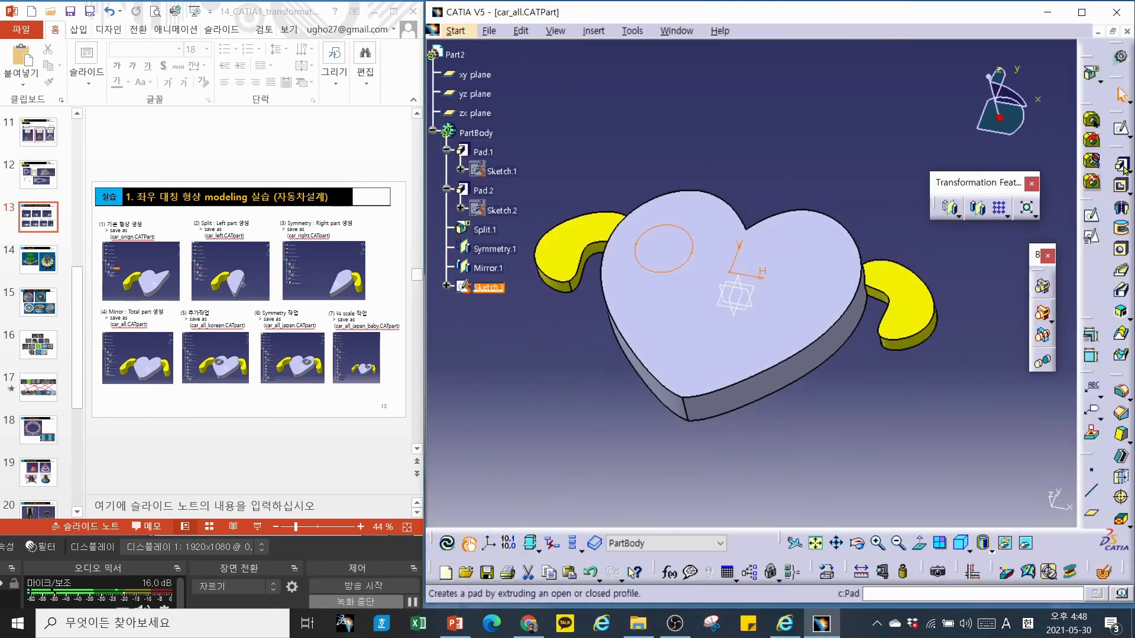
click(1121, 165)
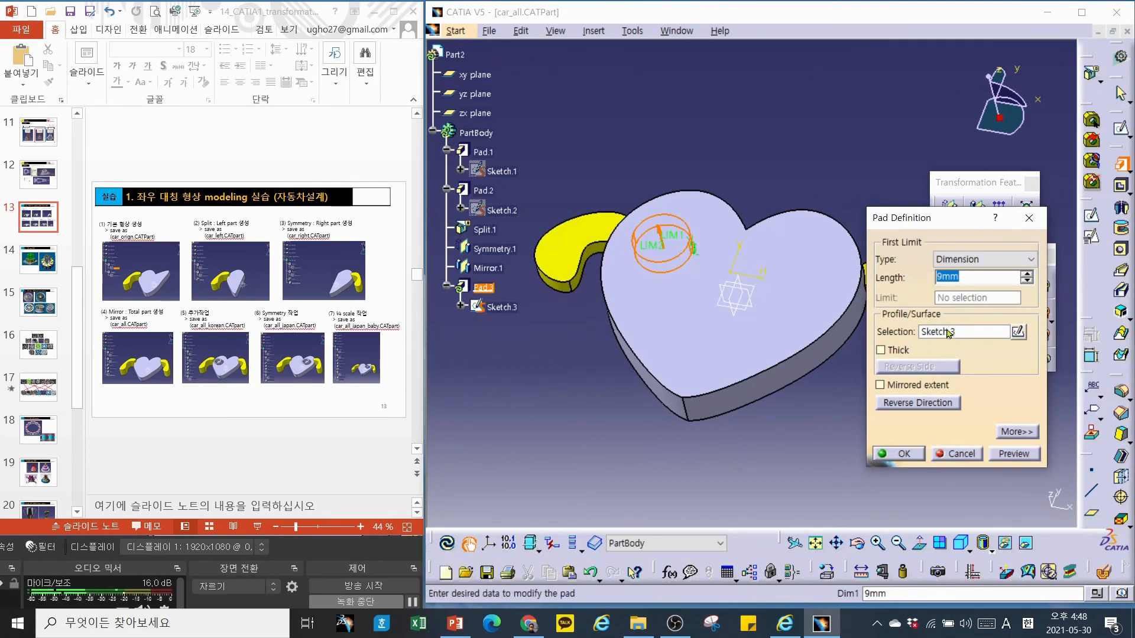
click(901, 351)
click(1108, 380)
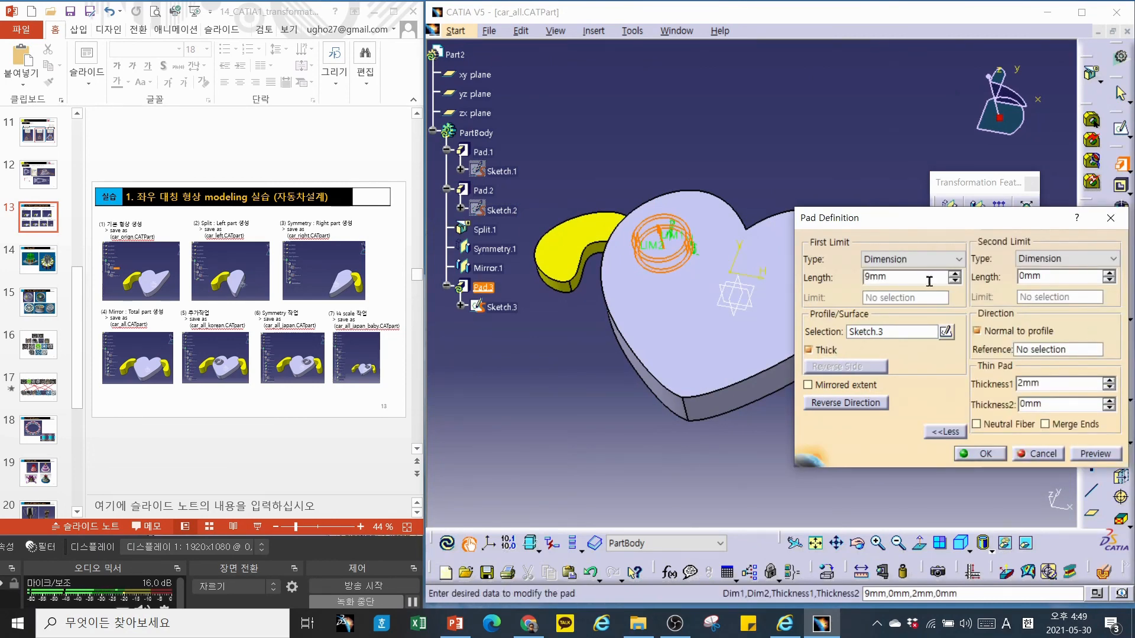
middle_drag(659, 402, 682, 242)
drag(683, 243, 677, 260)
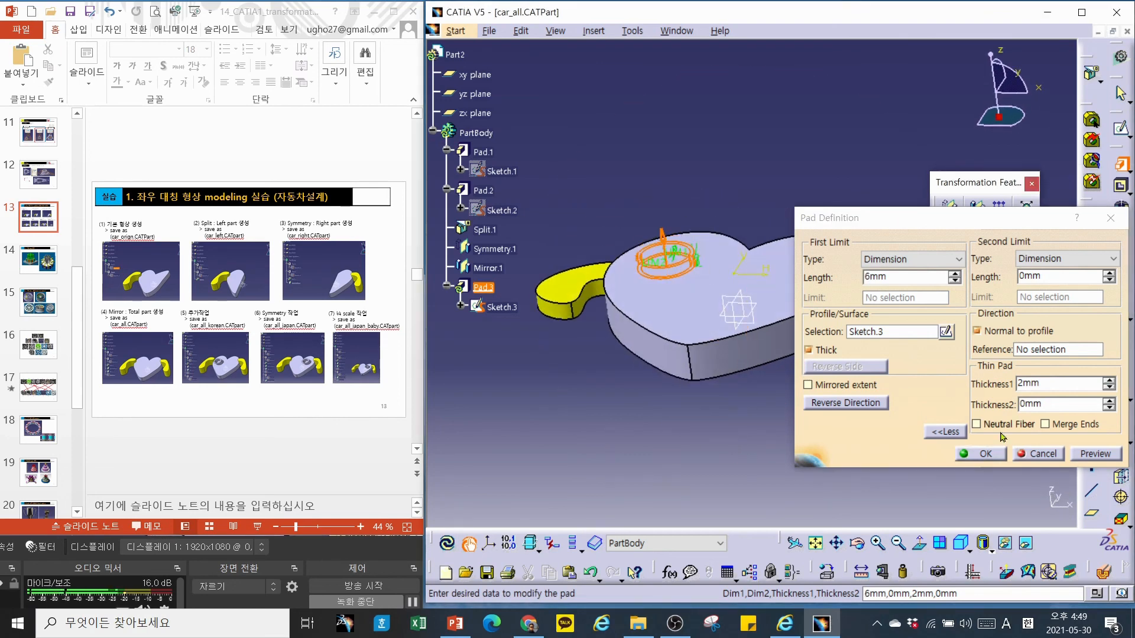
click(981, 454)
Show the Graphic Properties toolbar and colour the ring pad cyan.
click(490, 31)
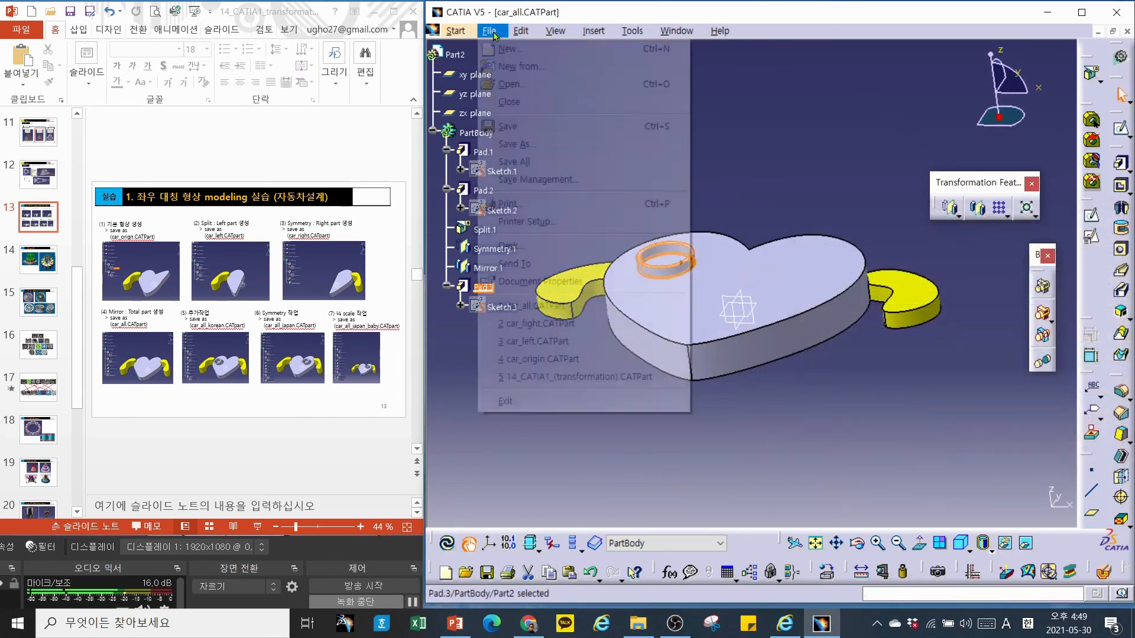
right_click(1094, 55)
click(992, 58)
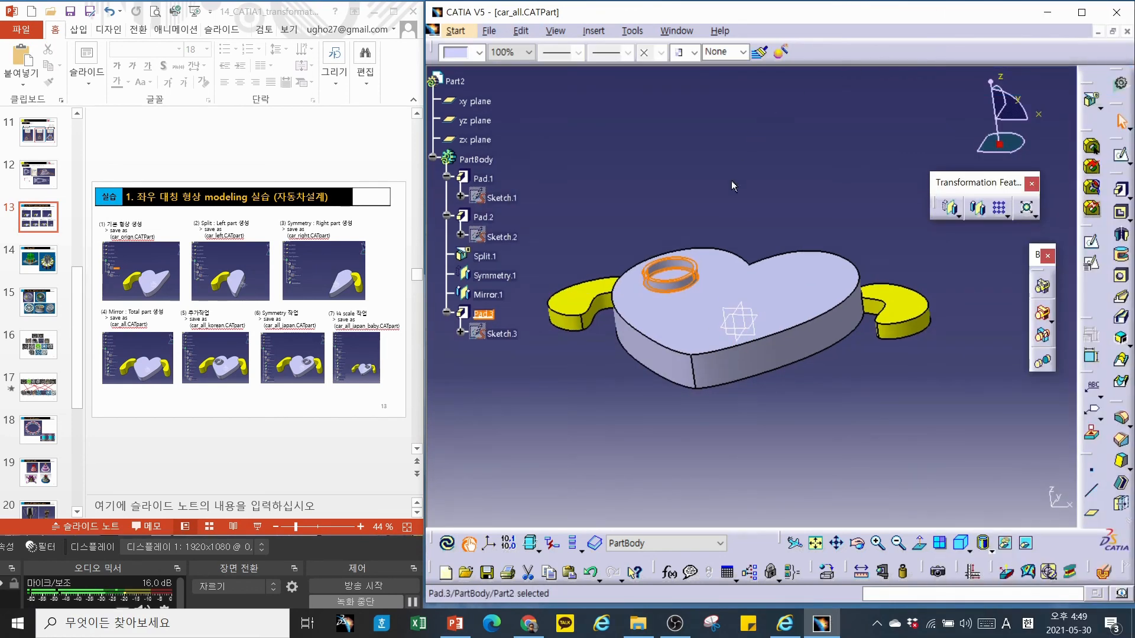
click(479, 52)
click(464, 276)
middle_drag(714, 153, 748, 176)
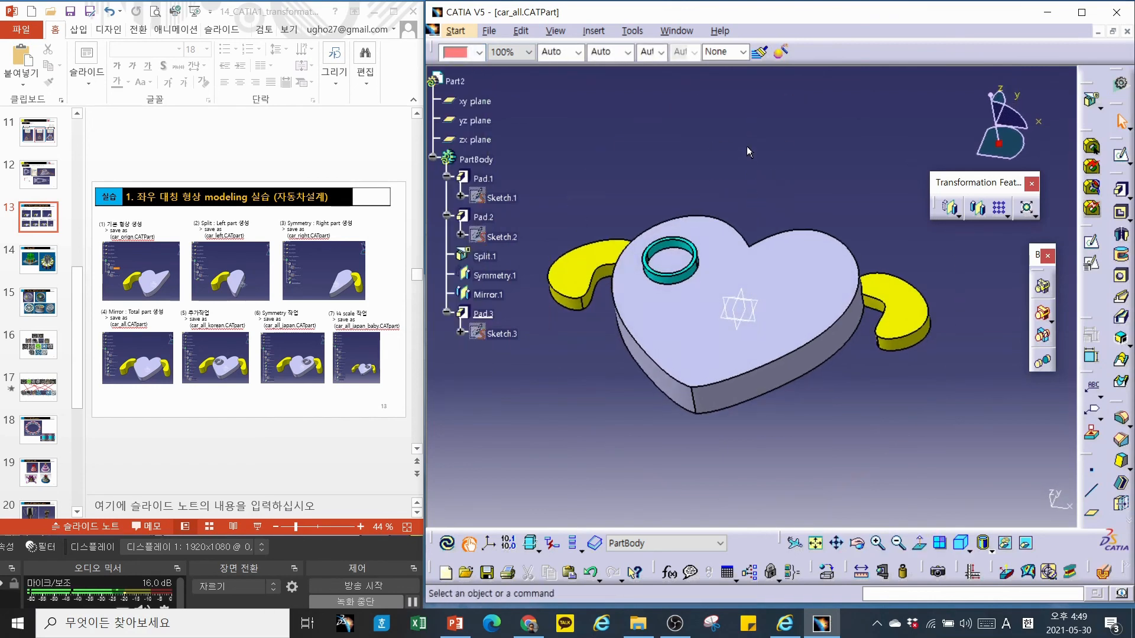
Save the part with the added ring as car_korean.CATPart in the CATIA1 (21학년도) folder.
click(488, 31)
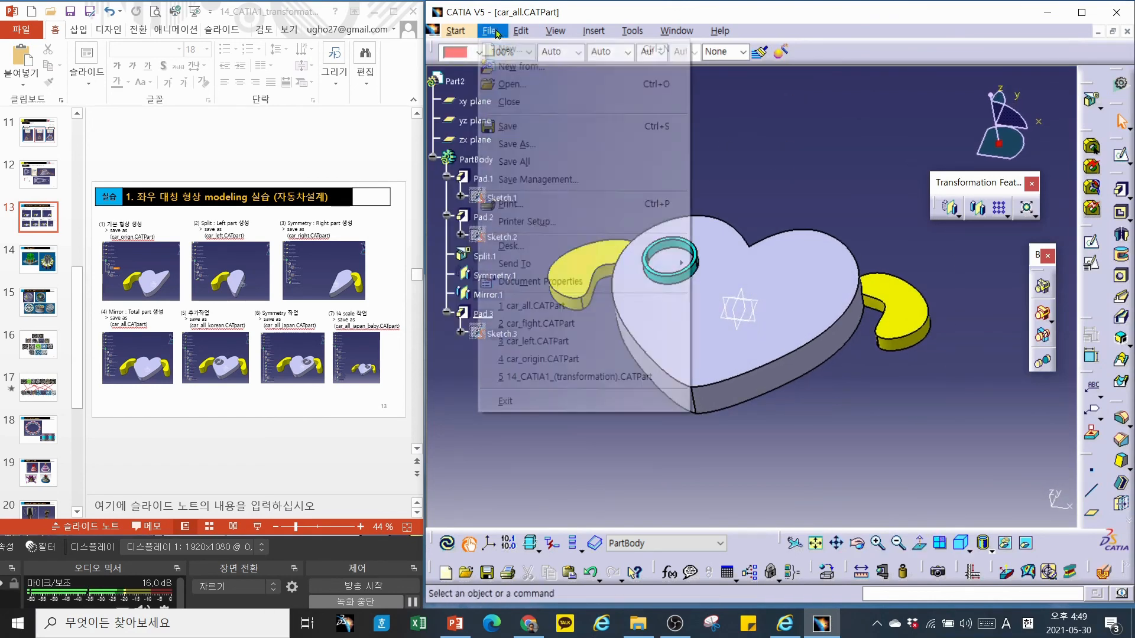
click(529, 151)
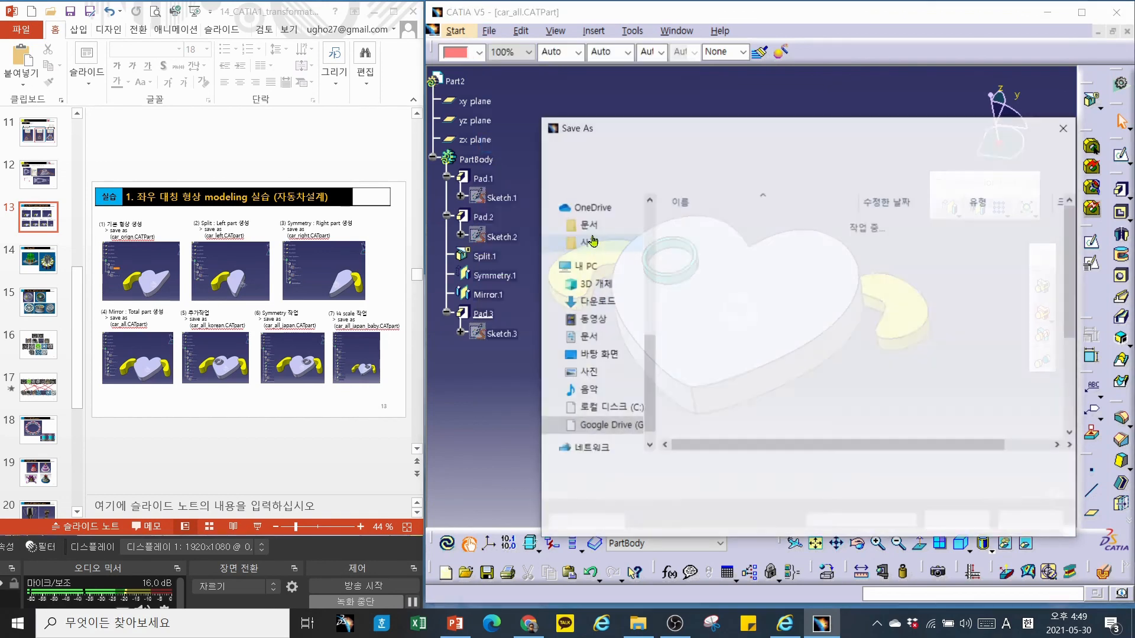
click(652, 471)
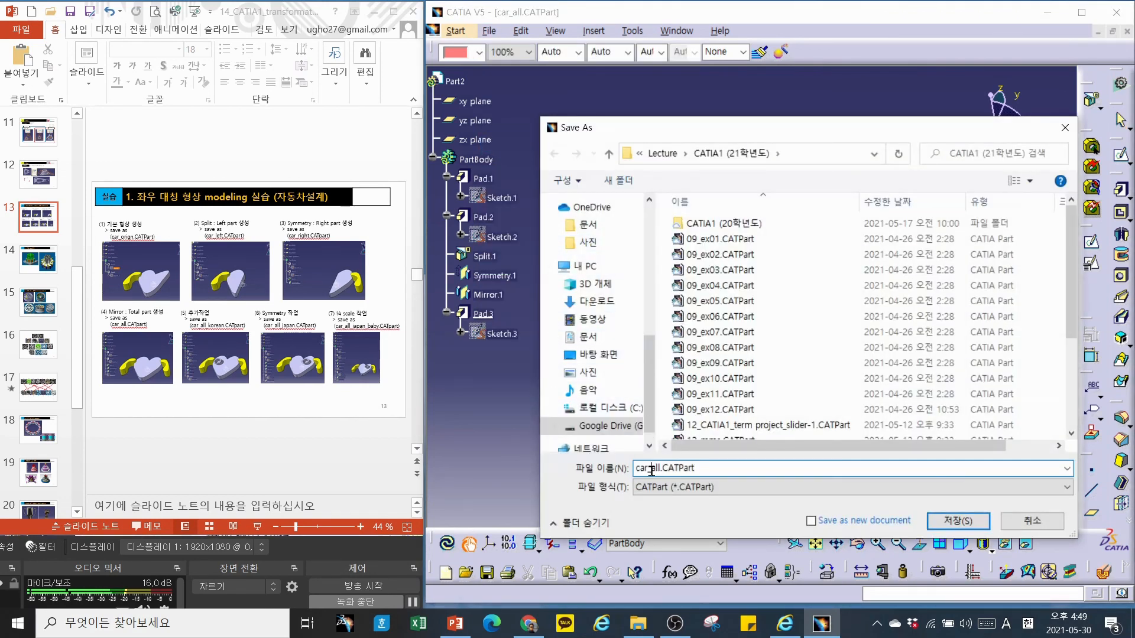
text(korean)
key(Delete)
key(Delete)
key(Delete)
key(Return)
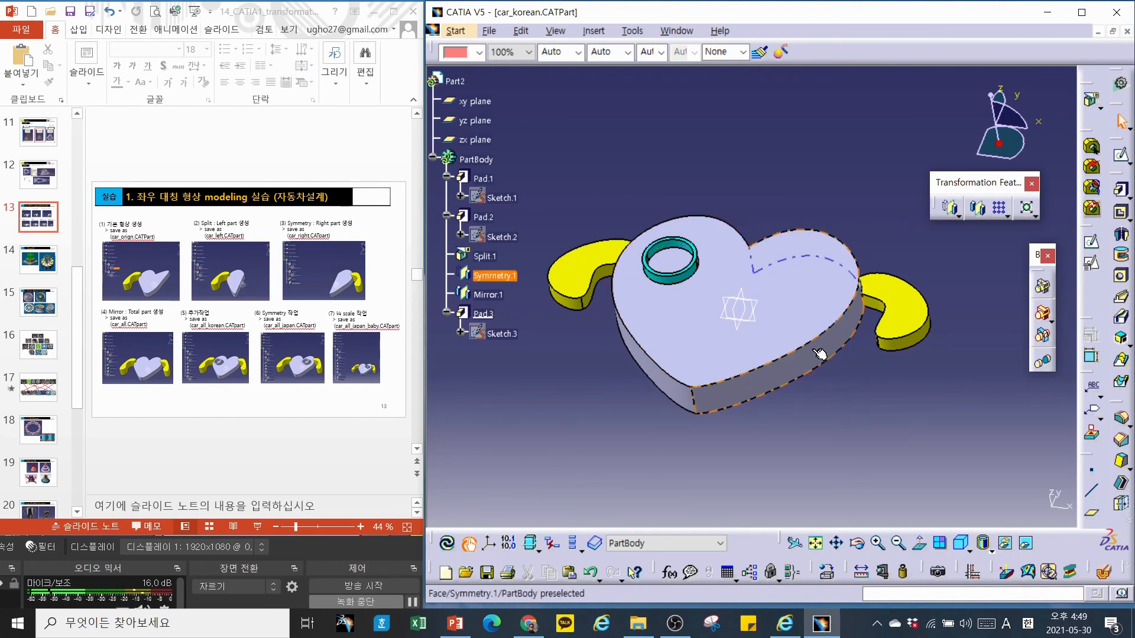
Apply a Symmetry to the part about the yz plane, keeping the transformation specifications.
click(676, 277)
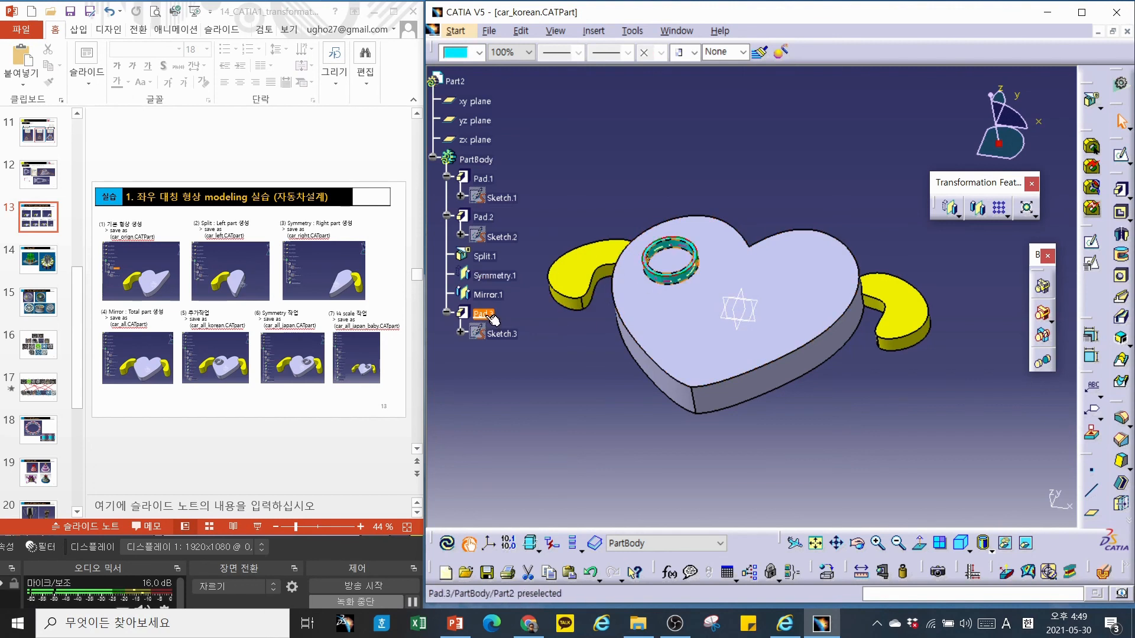
click(953, 211)
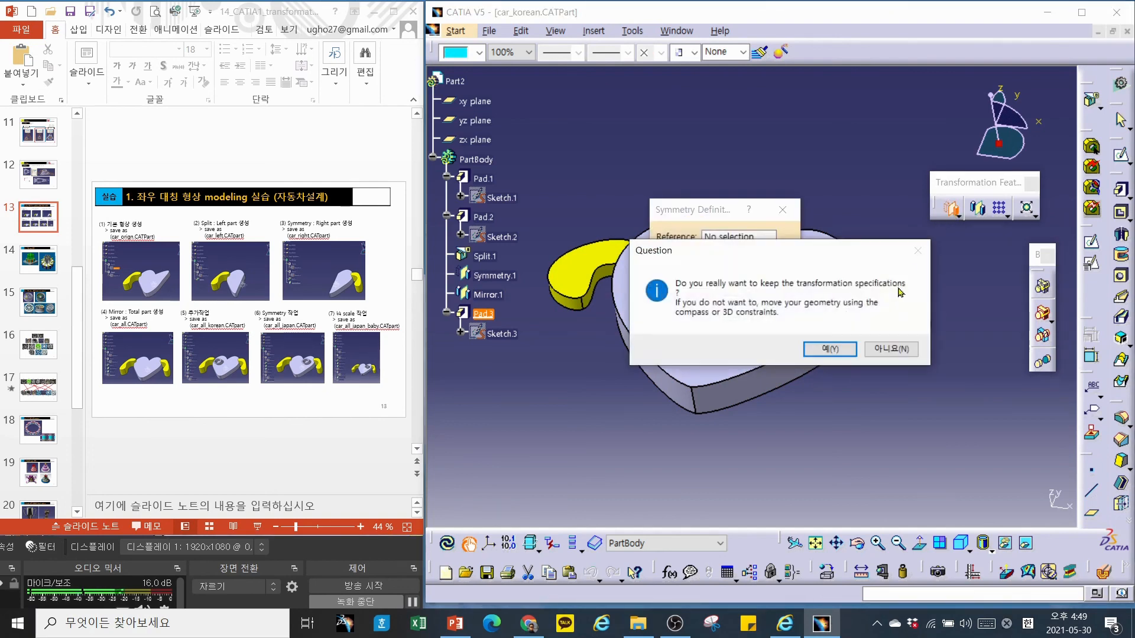
click(828, 347)
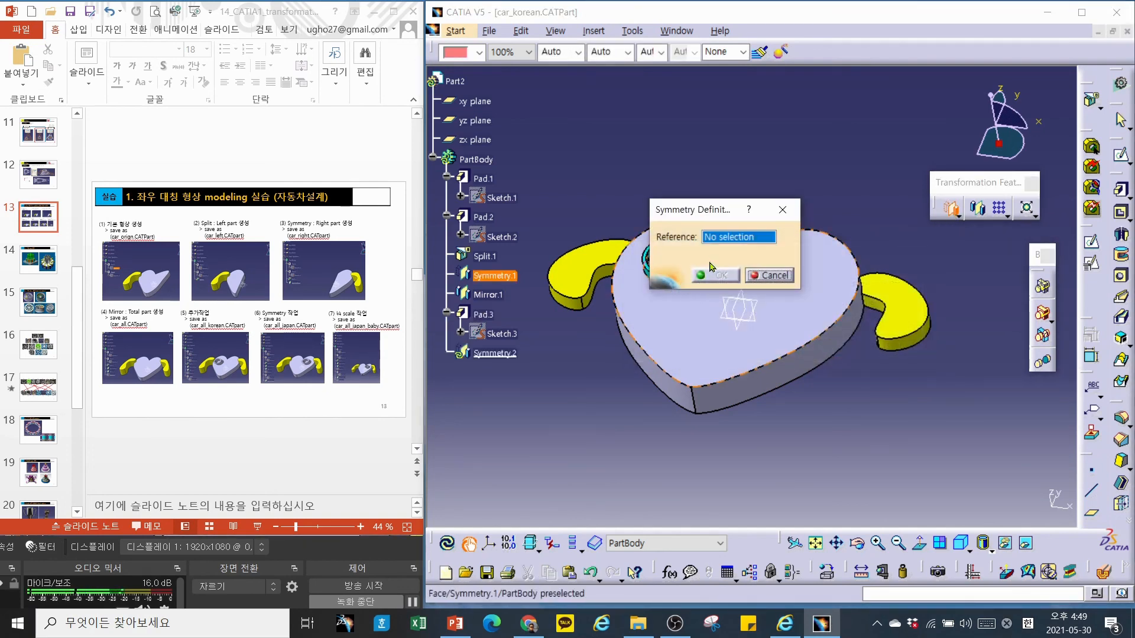
click(476, 120)
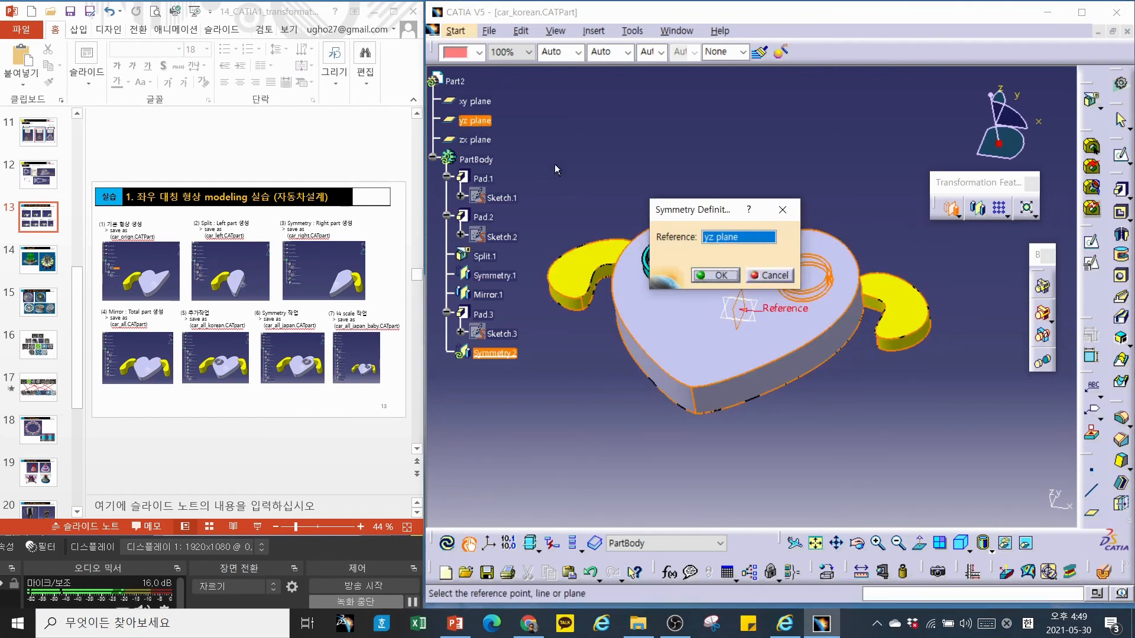
click(716, 275)
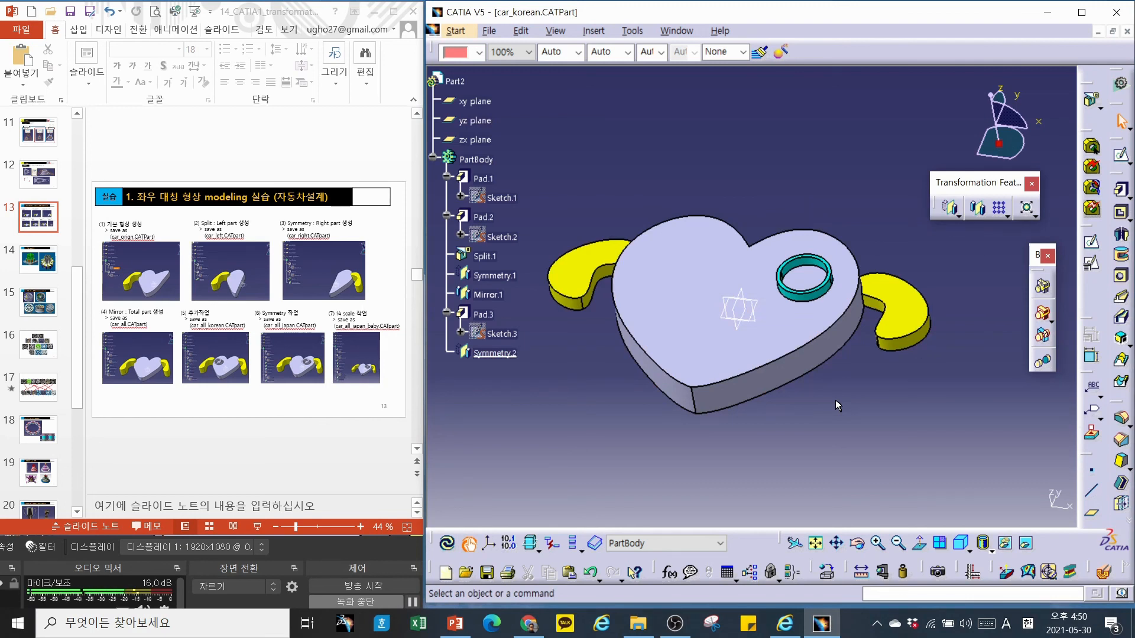
Save the flipped part as car_japan.CATPart in the CATIA1 (21학년도) folder.
click(489, 32)
click(514, 145)
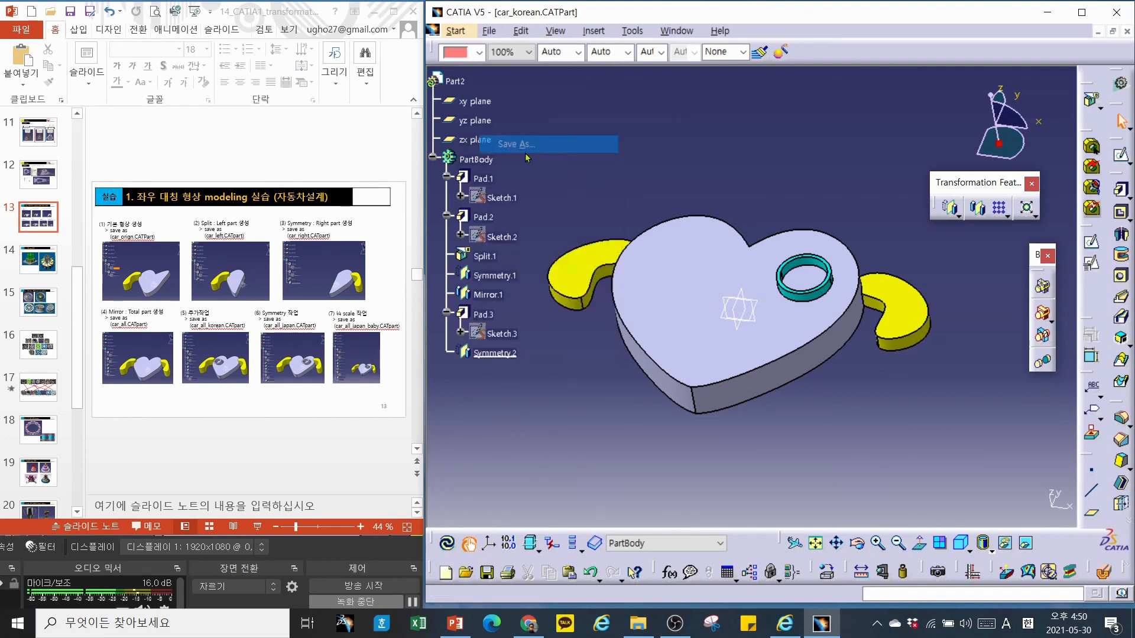
click(650, 468)
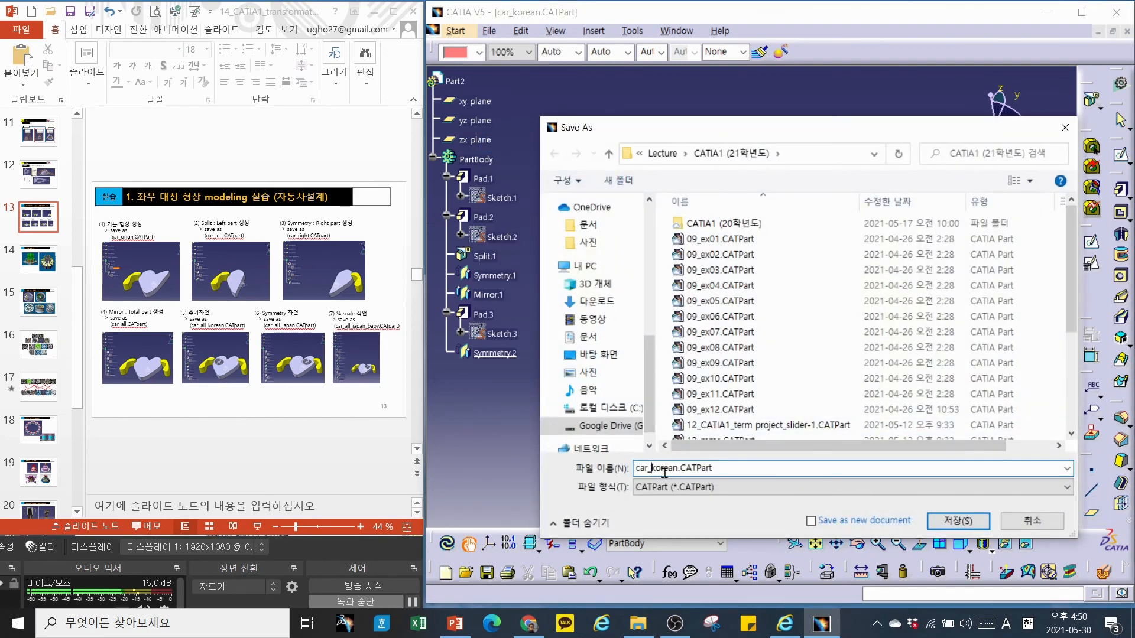
text(japan)
key(Delete)
key(Delete)
key(Delete)
key(Delete)
key(Delete)
key(Delete)
key(Return)
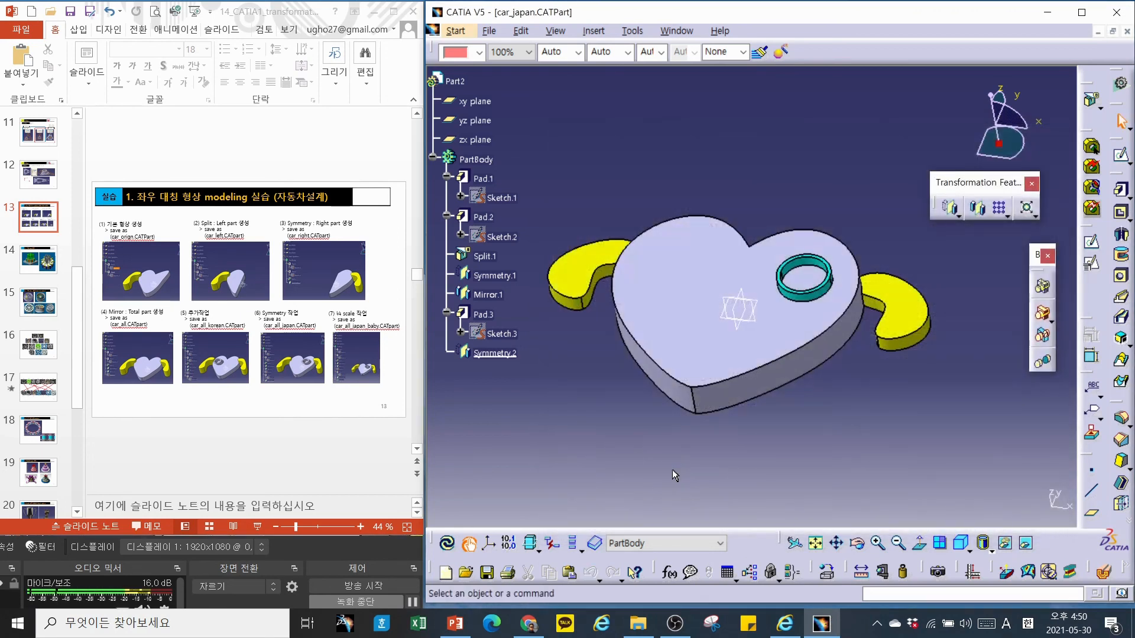
Maximize the CATIA window and create a standard axis system with default origin and axes as a scaling reference.
mouse_move(839, 438)
middle_down()
mouse_move(845, 411)
mouse_move(849, 442)
middle_up()
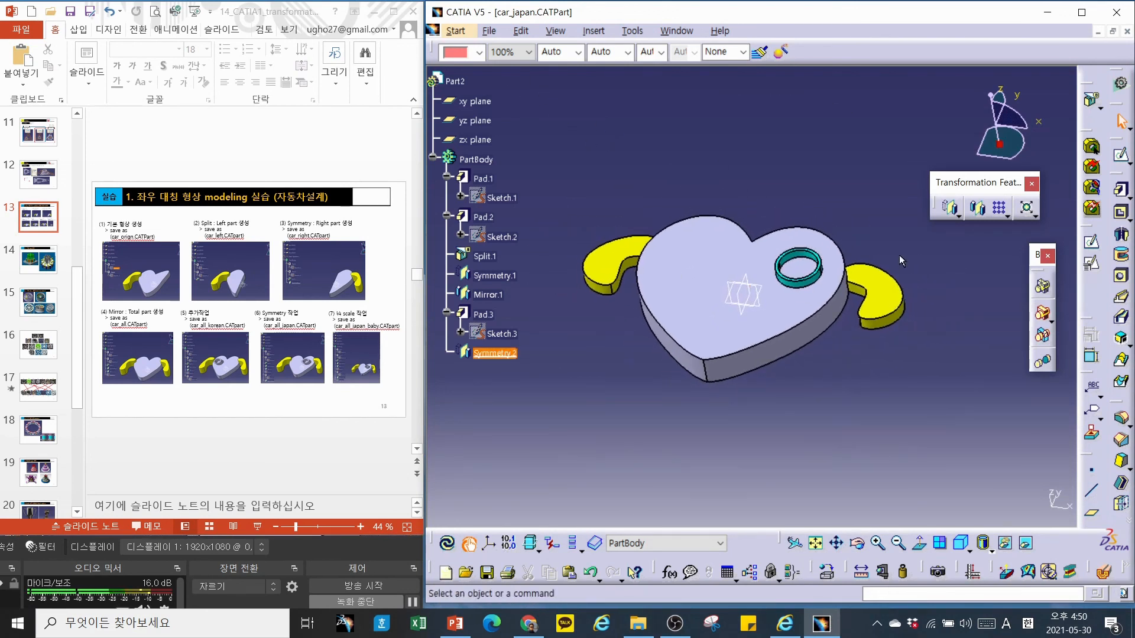
click(1082, 12)
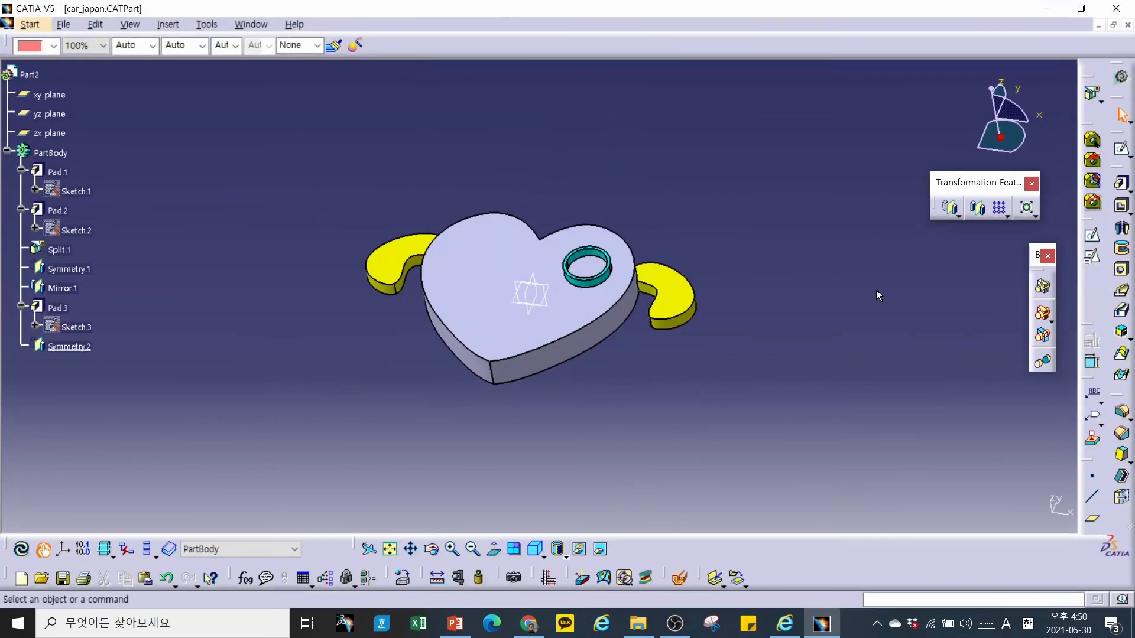
click(1026, 206)
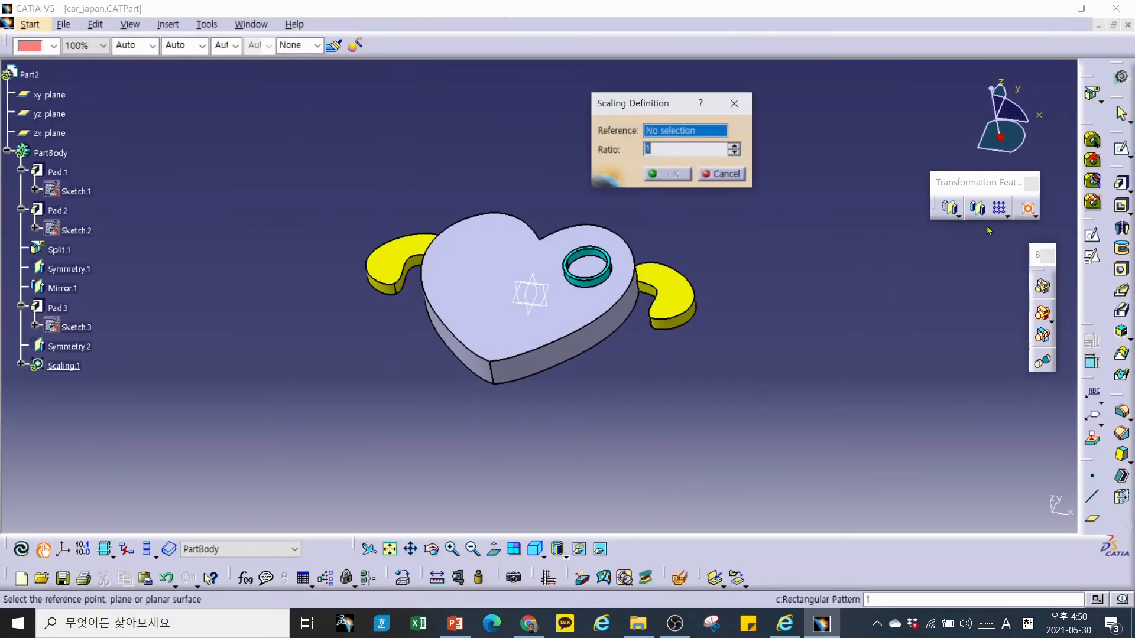
click(671, 149)
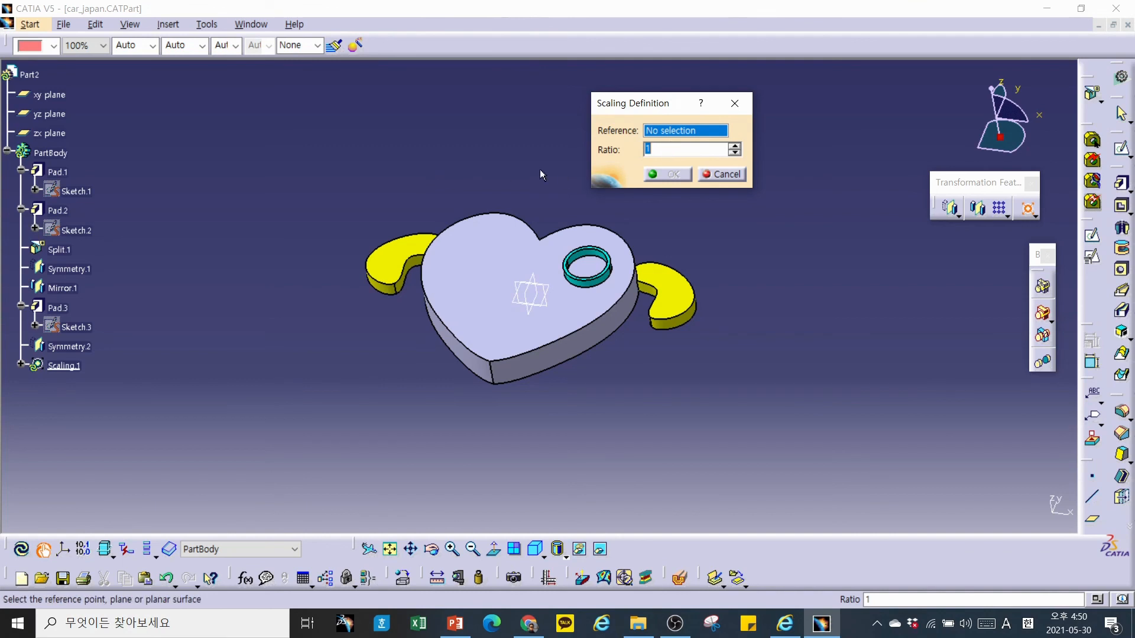
right_click(674, 133)
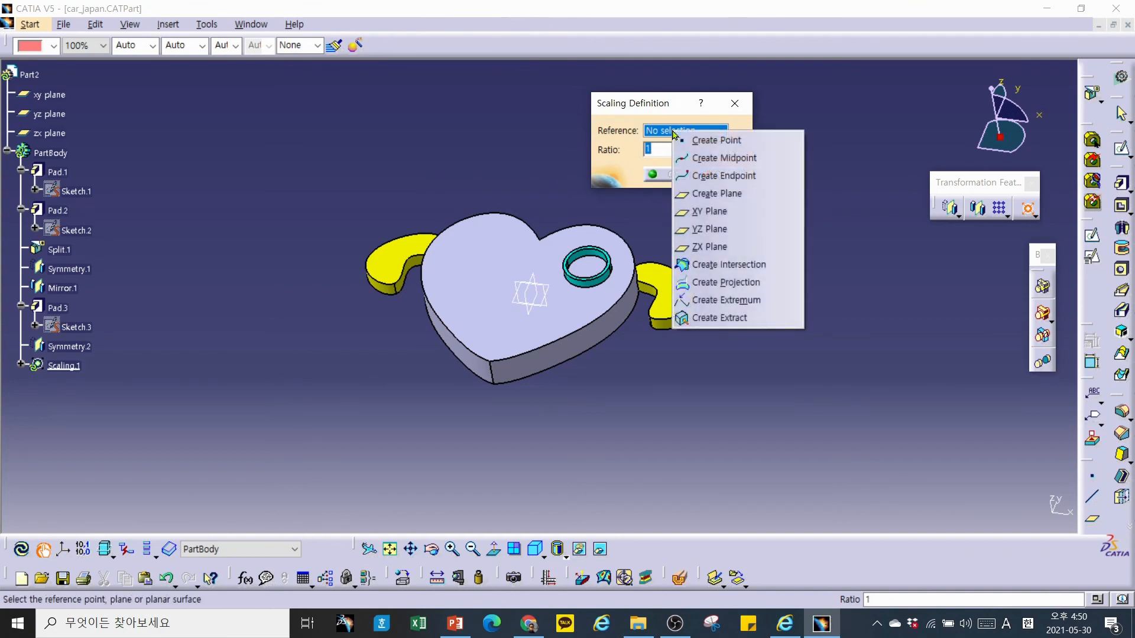
click(578, 143)
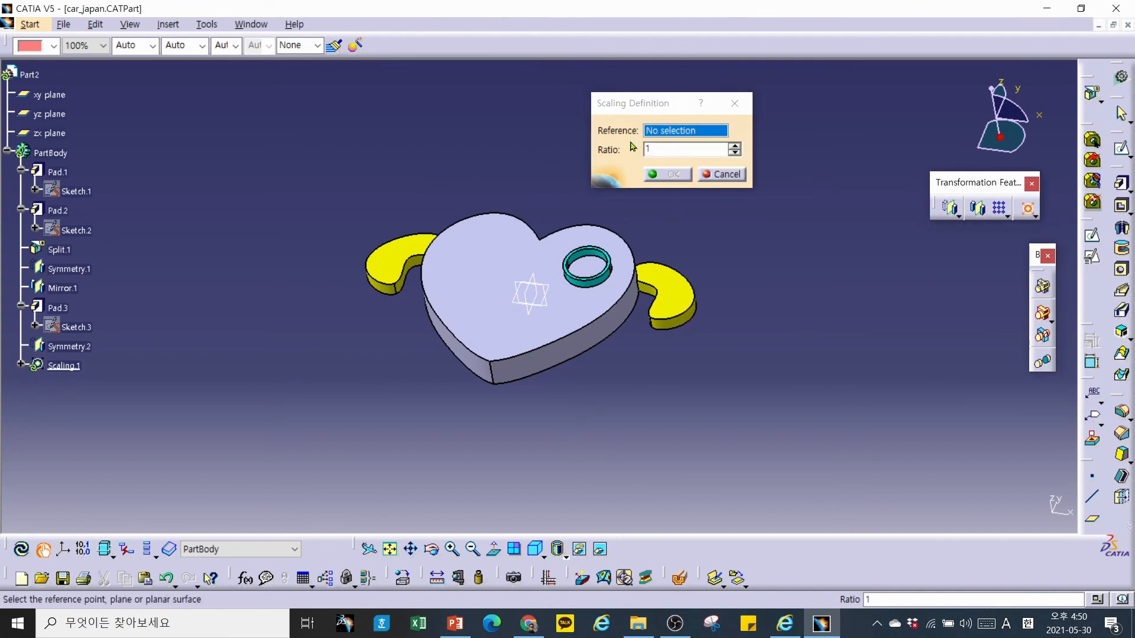
click(65, 552)
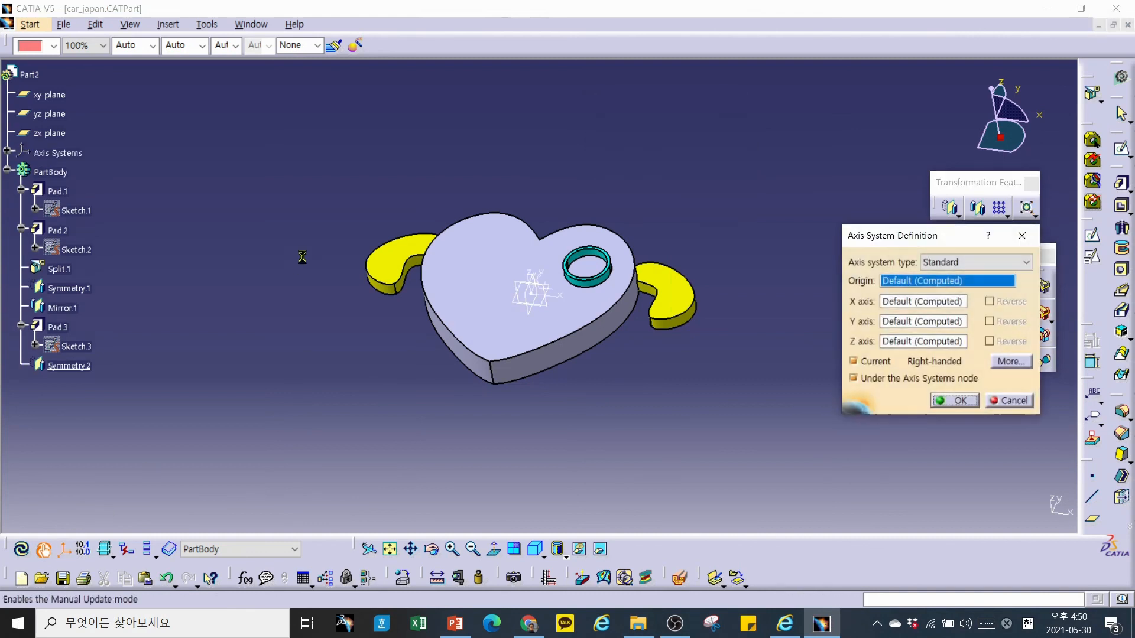
click(955, 400)
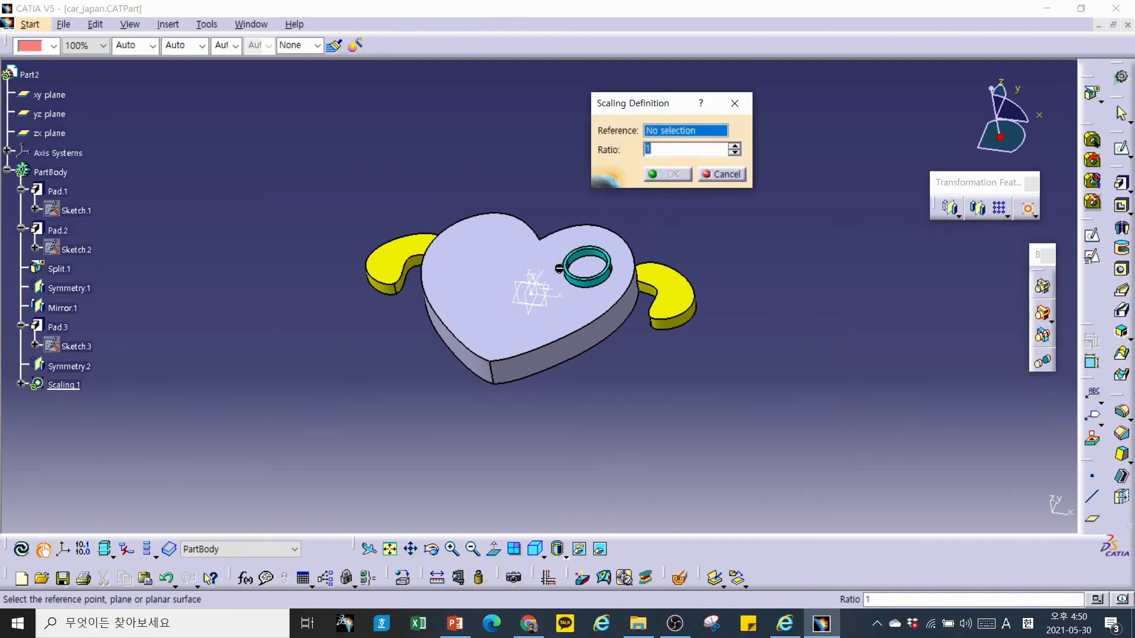
Scale the whole part by a ratio of 1/4 about the axis system's origin.
click(532, 293)
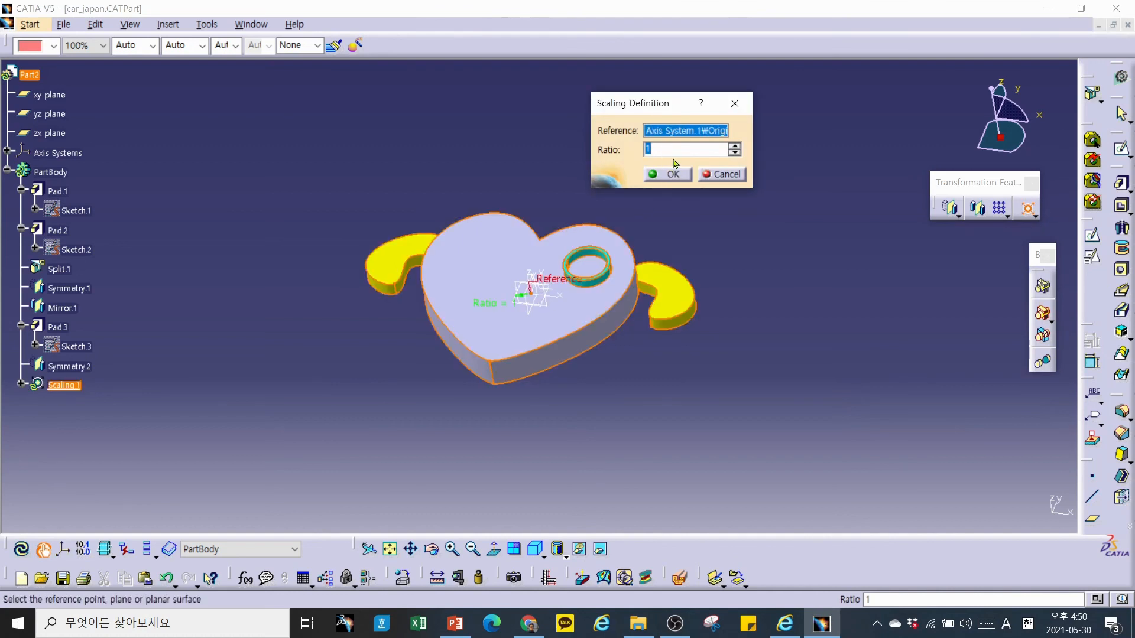
text(1/4)
key(Return)
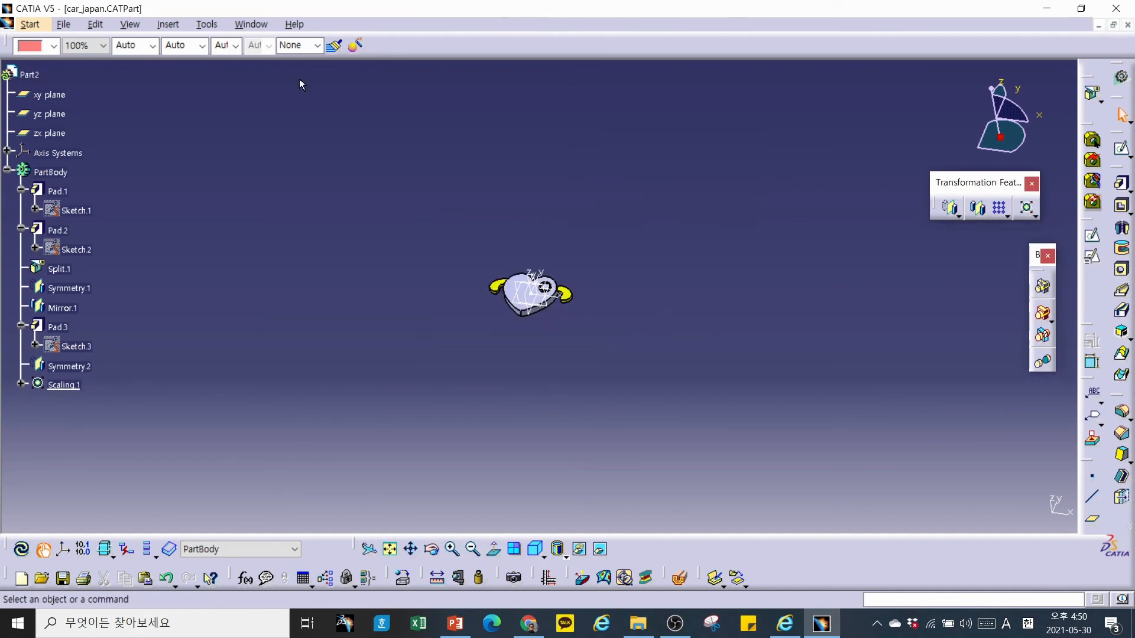
Save the scaled part as car_japan_1-4.CATPart in the CATIA1 (21학년도) folder.
click(67, 25)
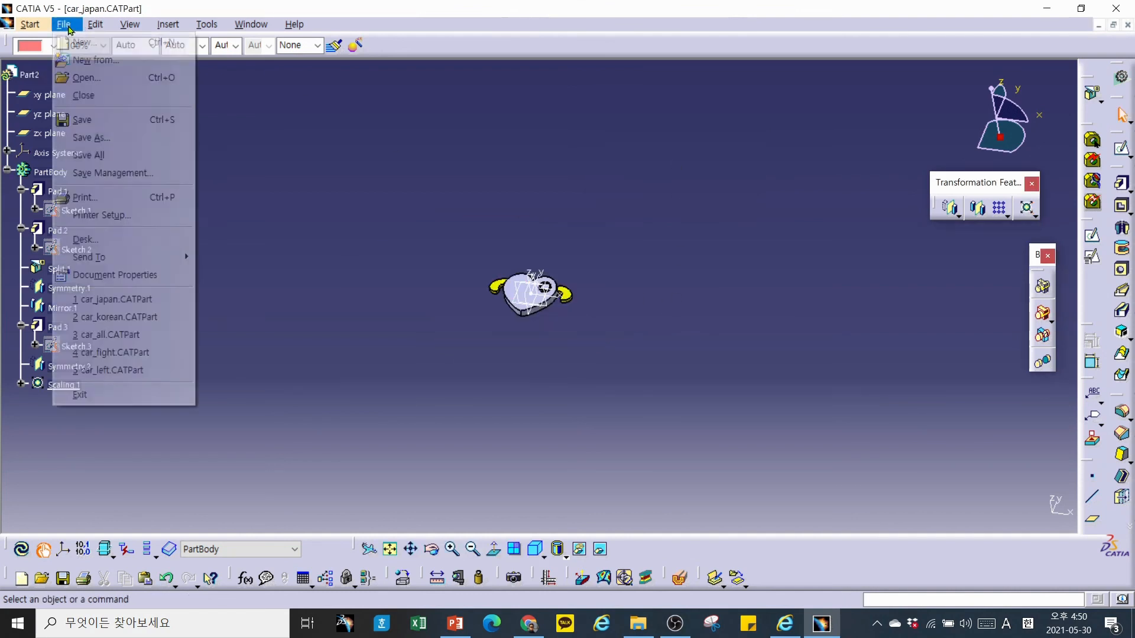
click(108, 139)
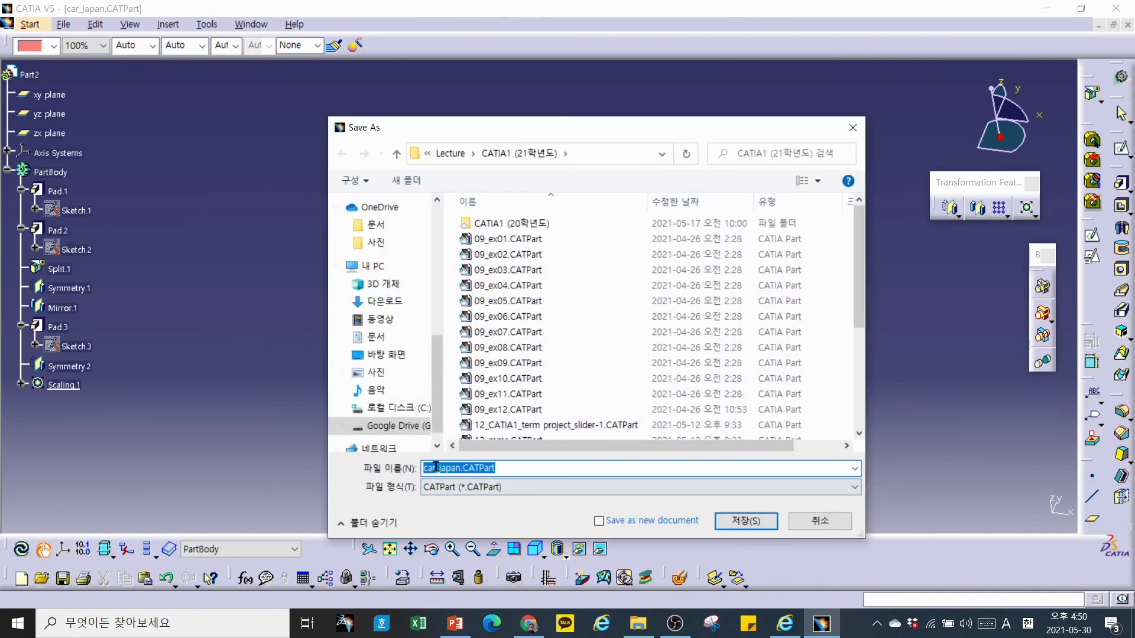
click(459, 469)
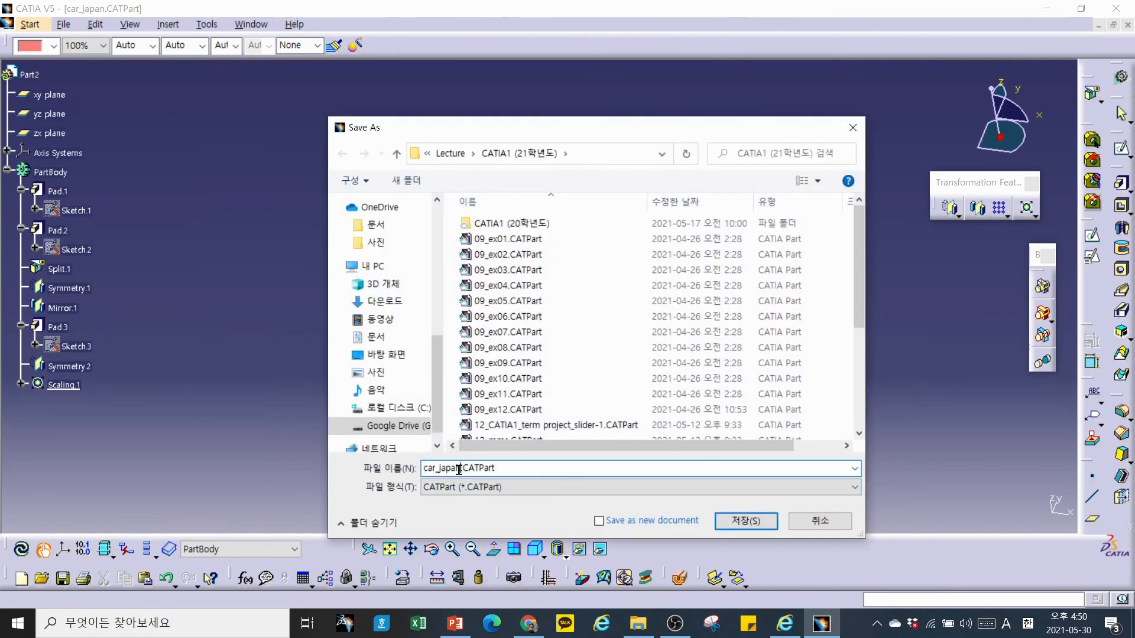
text(_11-4)
key(BackSpace)
middle_drag(534, 405, 682, 193)
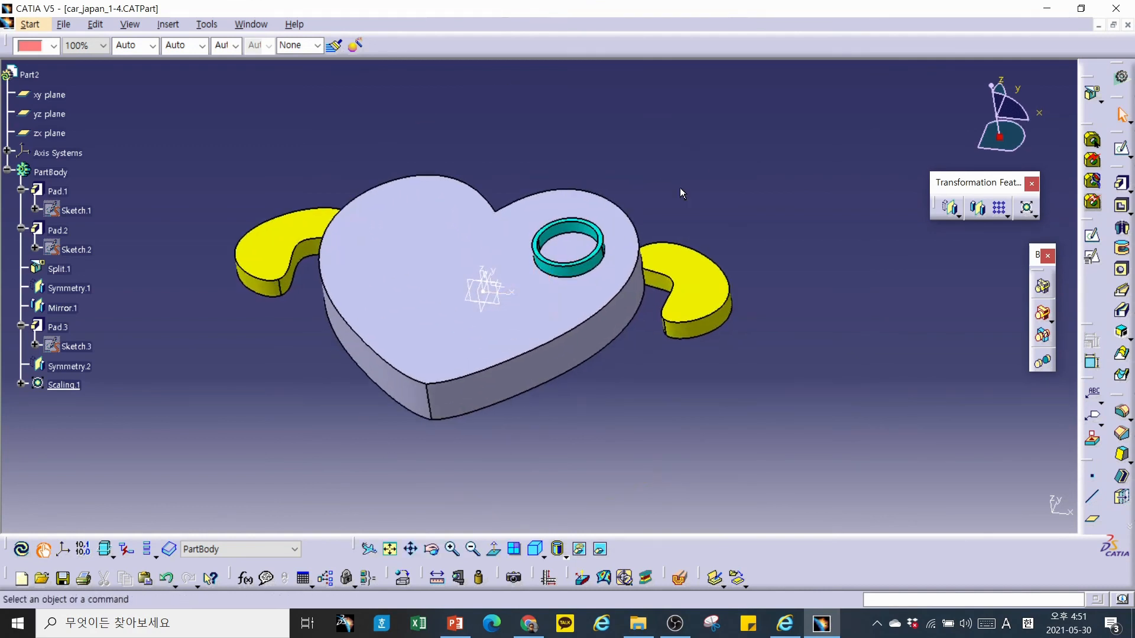